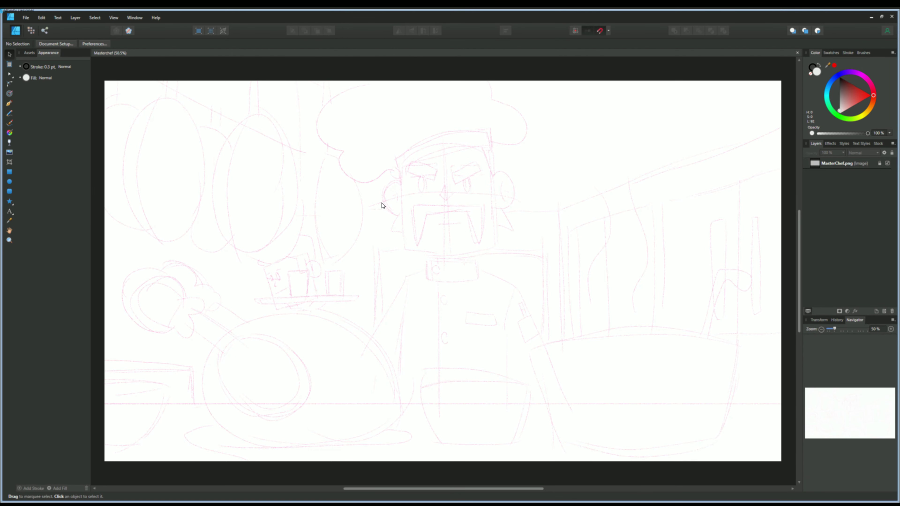
At 100% zoom, trace the chef's head as a closed straight-edged Pen outline.
{"action": "key", "text": "ctrl+1"}
{"action": "key", "text": "p"}
{"action": "scroll", "coordinate": [384, 265], "scroll_direction": "up", "scroll_amount": 3}
{"action": "scroll", "coordinate": [354, 161], "scroll_direction": "up", "scroll_amount": 1}
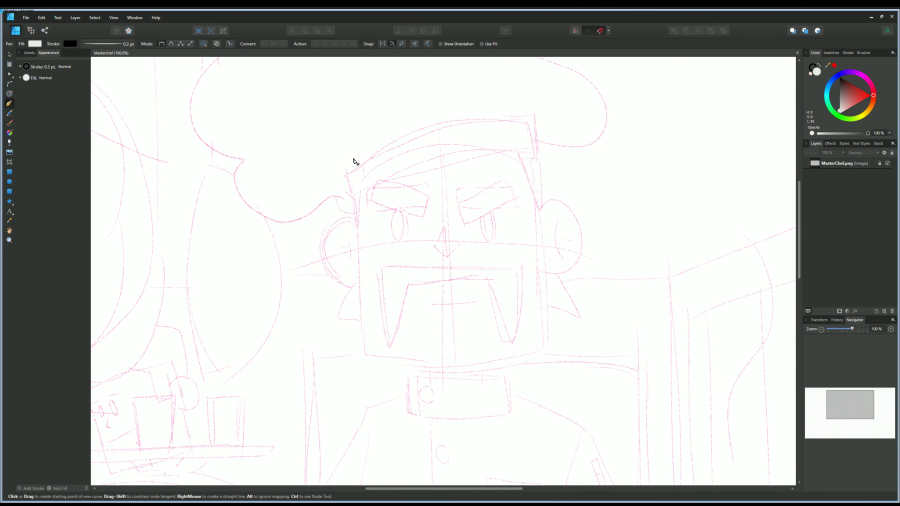
{"action": "left_click", "coordinate": [362, 352]}
{"action": "left_click", "coordinate": [544, 352]}
{"action": "left_click", "coordinate": [353, 153]}
{"action": "scroll", "coordinate": [333, 264], "scroll_direction": "down", "scroll_amount": 3}
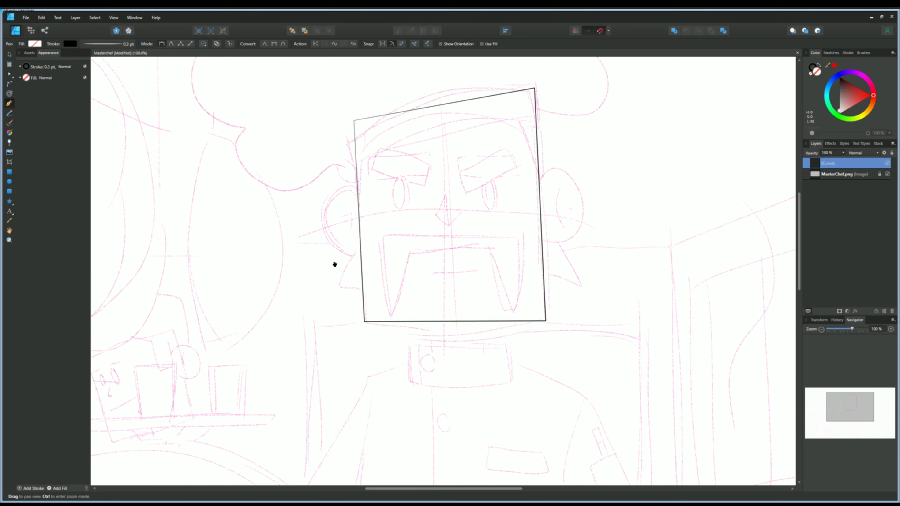
Trace the neck as a closed shape below the head.
{"action": "left_click", "coordinate": [483, 295]}
{"action": "left_click", "coordinate": [483, 331]}
{"action": "left_click", "coordinate": [423, 332]}
{"action": "left_click_drag", "start_coordinate": [420, 311], "coordinate": [420, 254]}
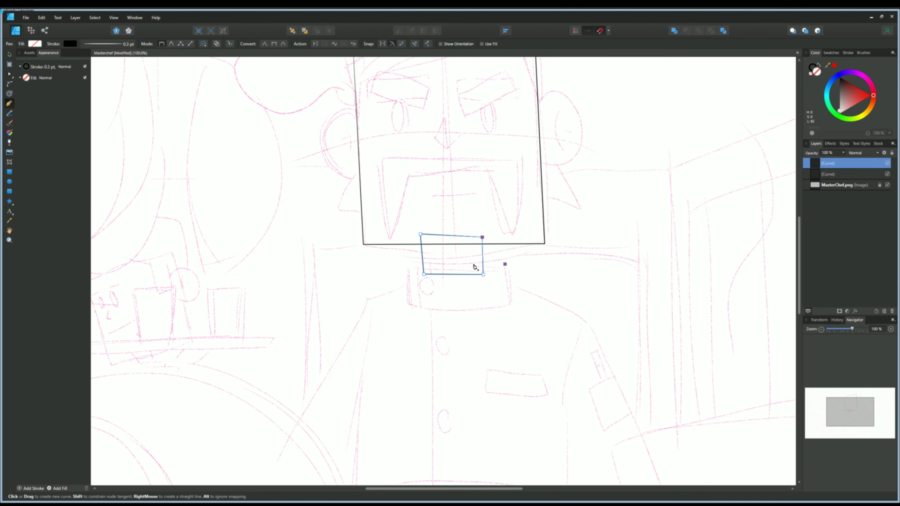
Trace the collar as a closed four-corner shape below the neck.
{"action": "left_click", "coordinate": [506, 259]}
{"action": "left_click", "coordinate": [508, 297]}
{"action": "left_click", "coordinate": [409, 297]}
{"action": "left_click", "coordinate": [408, 258]}
Trace the jacket body as a closed outline around the torso.
{"action": "scroll", "coordinate": [410, 187], "scroll_direction": "down", "scroll_amount": 3}
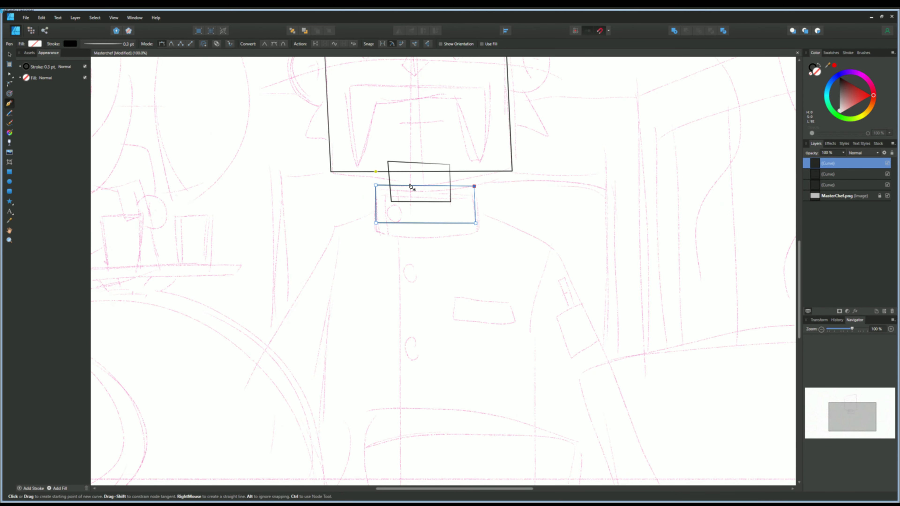
{"action": "scroll", "coordinate": [547, 268], "scroll_direction": "down", "scroll_amount": 3}
{"action": "left_click", "coordinate": [659, 348]}
{"action": "left_click", "coordinate": [173, 339]}
{"action": "scroll", "coordinate": [331, 137], "scroll_direction": "up", "scroll_amount": 1}
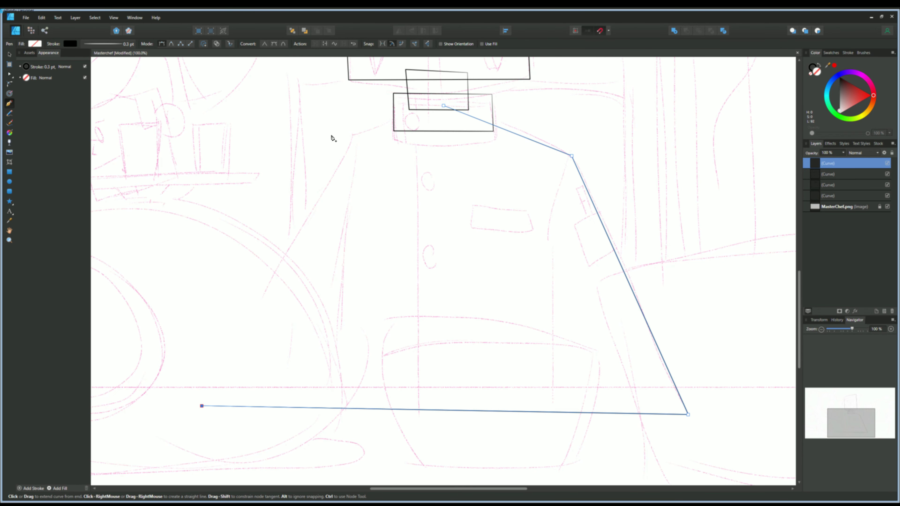
{"action": "left_click", "coordinate": [325, 134]}
{"action": "left_click", "coordinate": [443, 105]}
{"action": "scroll", "coordinate": [432, 114], "scroll_direction": "up", "scroll_amount": 5}
Draw an ellipse for the right eye and duplicate it for the left eye.
{"action": "key", "text": "e"}
{"action": "scroll", "coordinate": [423, 206], "scroll_direction": "up", "scroll_amount": 1}
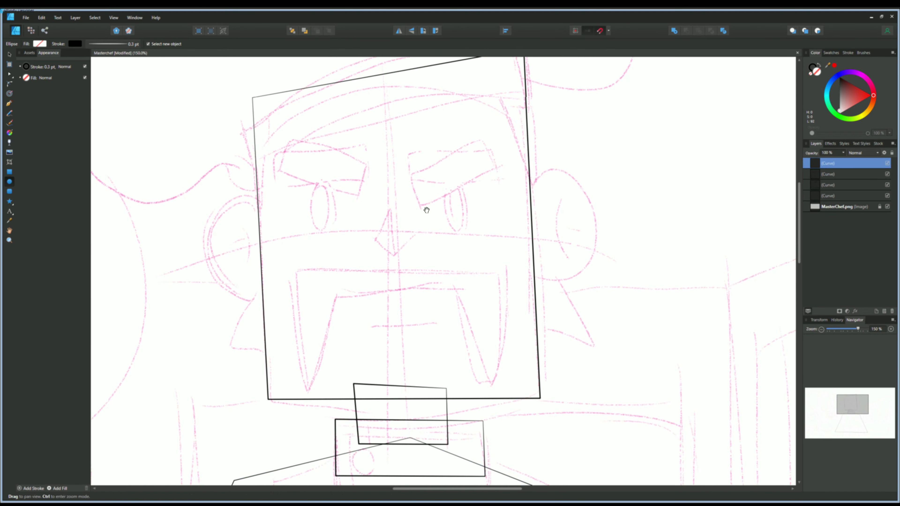
{"action": "left_click_drag", "start_coordinate": [447, 184], "coordinate": [470, 233]}
{"action": "left_click", "coordinate": [10, 58]}
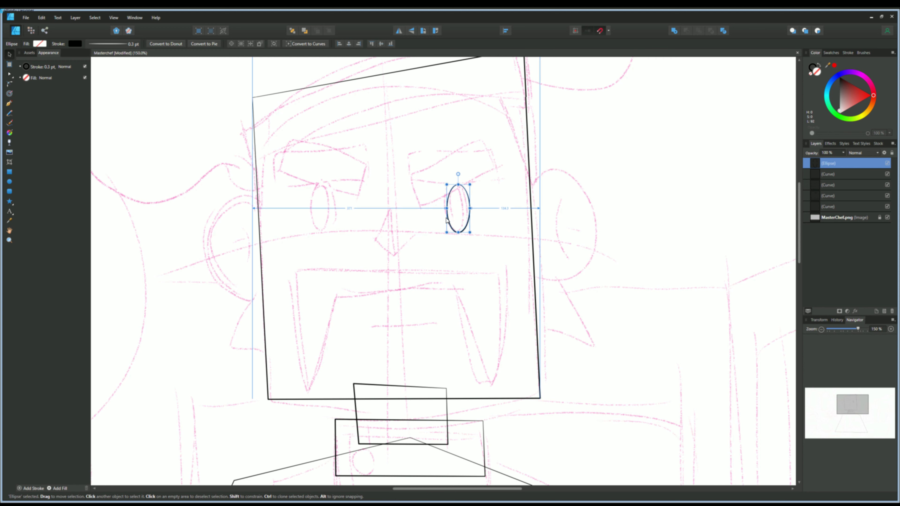
{"action": "key", "text": "ctrl+j"}
Pen an angled eyebrow above the right eye and place a mirrored copy over the left.
{"action": "left_click", "coordinate": [9, 103]}
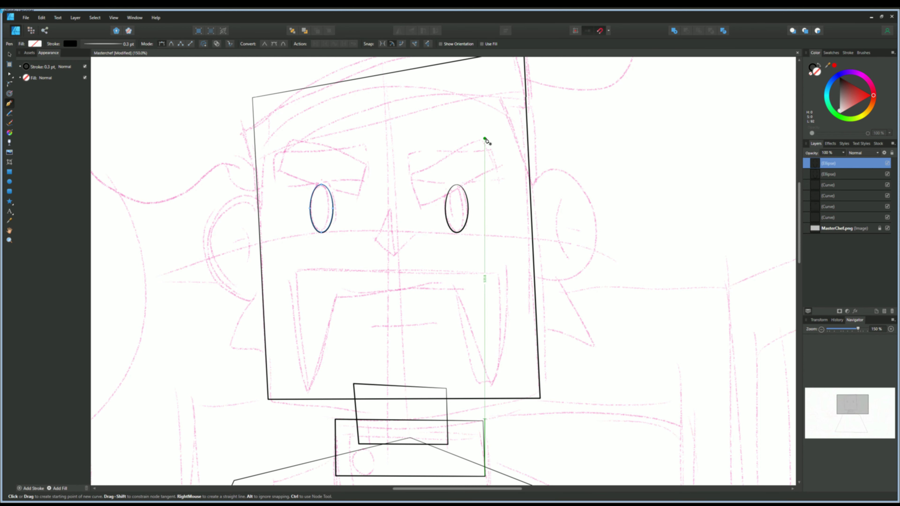
{"action": "left_click", "coordinate": [484, 138]}
{"action": "left_click", "coordinate": [496, 164]}
{"action": "left_click", "coordinate": [424, 208]}
{"action": "left_click", "coordinate": [412, 158]}
{"action": "left_click", "coordinate": [424, 165]}
{"action": "left_click", "coordinate": [15, 55]}
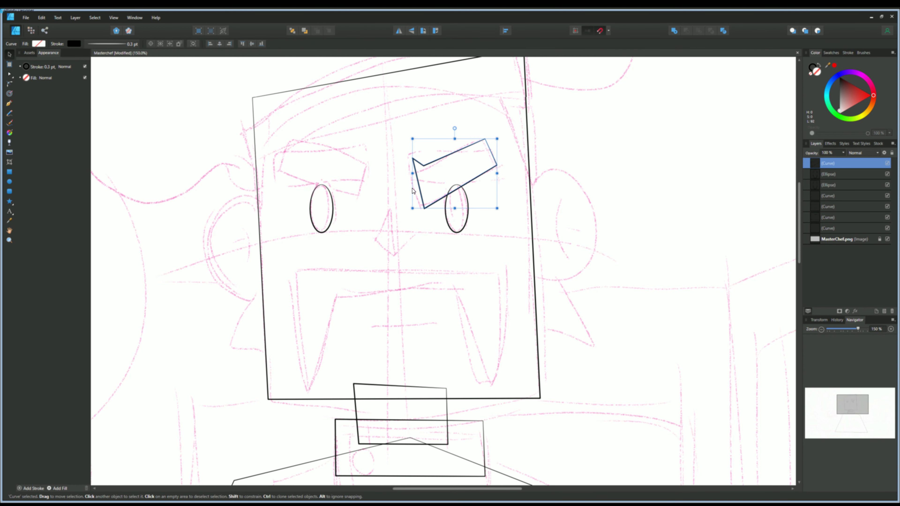
{"action": "mouse_move", "coordinate": [430, 176]}
{"action": "left_mouse_down"}
{"action": "mouse_move", "coordinate": [310, 173]}
{"action": "mouse_move", "coordinate": [372, 274]}
{"action": "left_mouse_up"}
Draw a narrow, slightly tilted left ear ellipse and copy it to the right ear.
{"action": "scroll", "coordinate": [284, 265], "scroll_direction": "down", "scroll_amount": 2}
{"action": "left_click", "coordinate": [9, 181]}
{"action": "scroll", "coordinate": [265, 150], "scroll_direction": "up", "scroll_amount": 2}
{"action": "scroll", "coordinate": [265, 150], "scroll_direction": "up", "scroll_amount": 2}
{"action": "scroll", "coordinate": [265, 149], "scroll_direction": "left", "scroll_amount": 3}
{"action": "left_click_drag", "start_coordinate": [278, 217], "coordinate": [284, 220]}
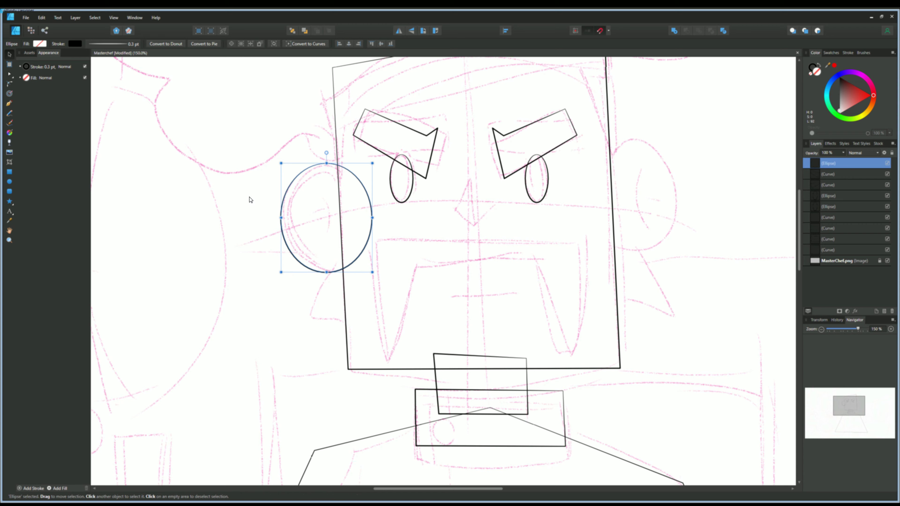
{"action": "left_click_drag", "start_coordinate": [324, 150], "coordinate": [318, 151]}
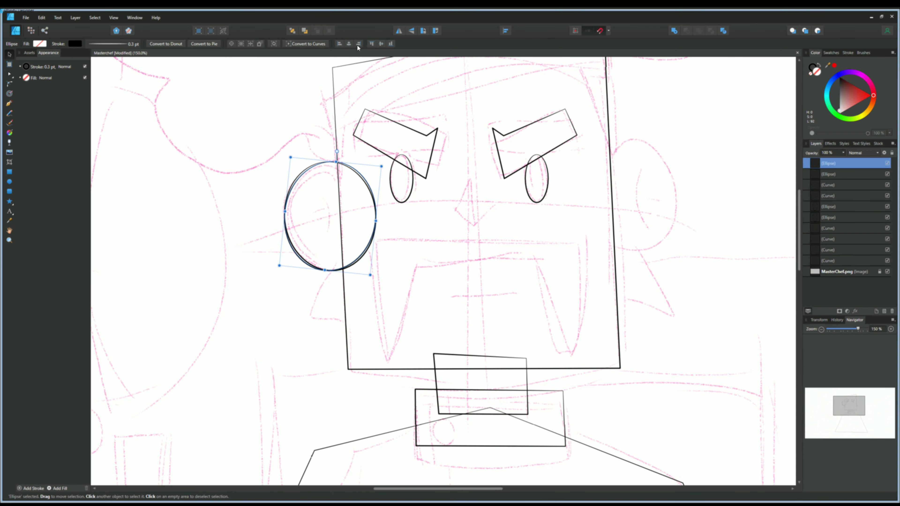
{"action": "left_click_drag", "start_coordinate": [300, 233], "coordinate": [603, 211]}
Nest the eyebrows and eyes inside the head shape in the Layers panel.
{"action": "scroll", "coordinate": [390, 301], "scroll_direction": "down", "scroll_amount": 2}
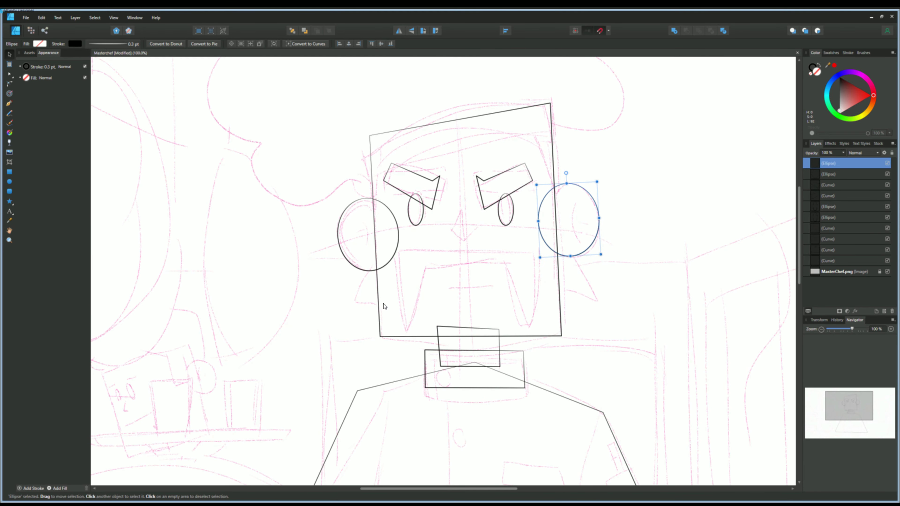
{"action": "left_click", "coordinate": [814, 174]}
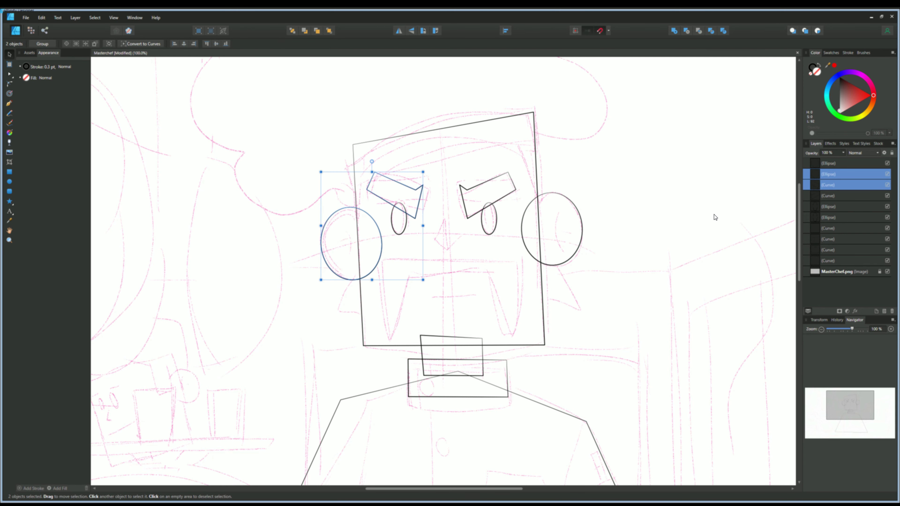
{"action": "left_click", "coordinate": [815, 206], "text": "shift"}
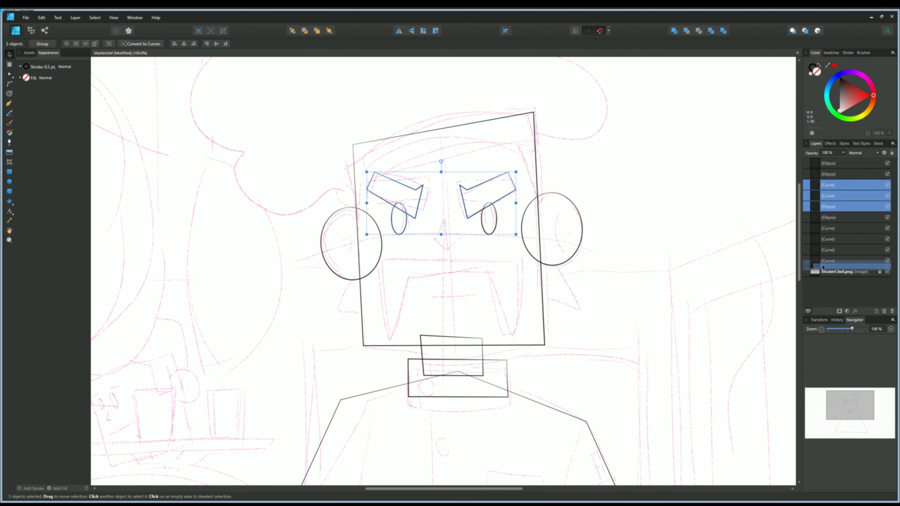
{"action": "left_click_drag", "start_coordinate": [814, 206], "coordinate": [814, 260]}
{"action": "left_click_drag", "start_coordinate": [818, 185], "coordinate": [818, 229]}
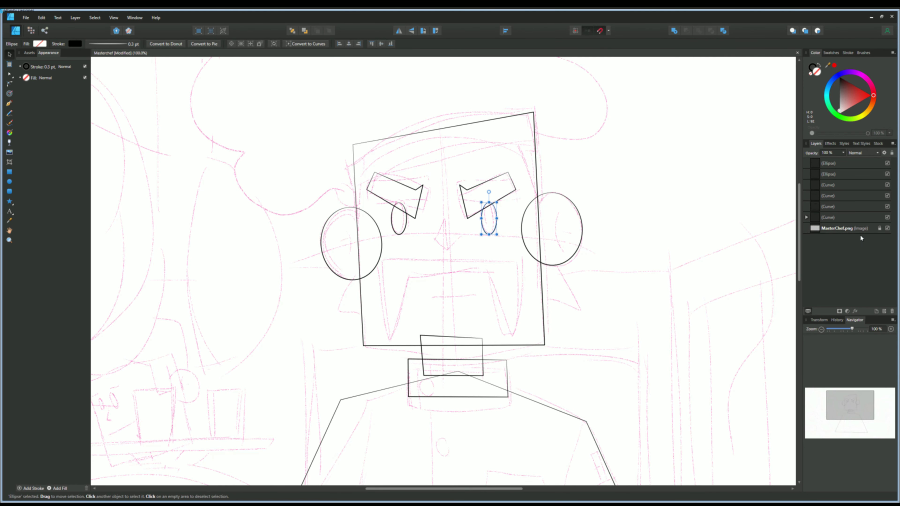
Pen the fanged moustache-mouth shape and a horizontal line inside the mouth.
{"action": "key", "text": "ctrl+plus"}
{"action": "left_click", "coordinate": [9, 104]}
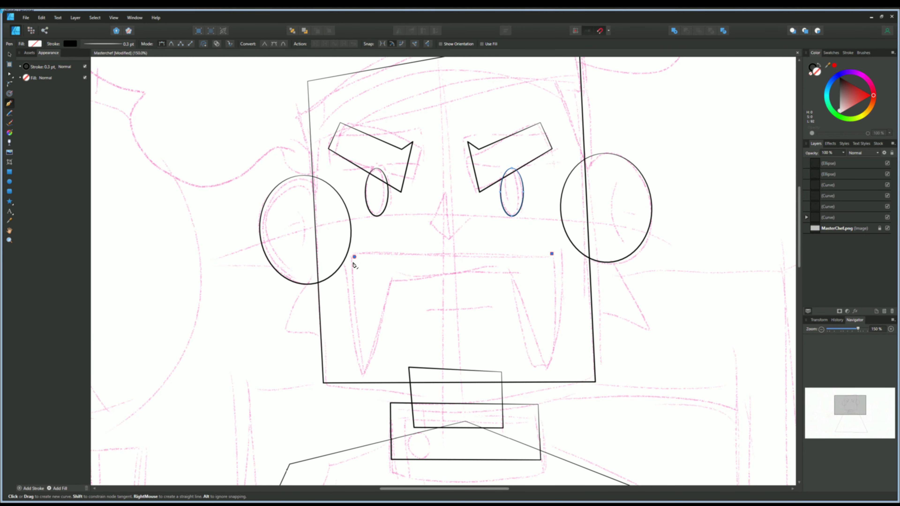
{"action": "left_click", "coordinate": [358, 366]}
{"action": "left_click", "coordinate": [551, 254]}
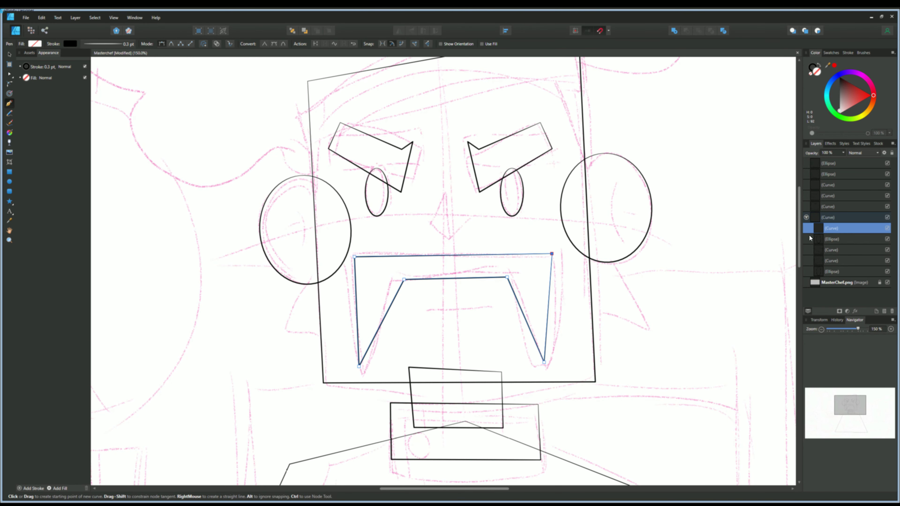
{"action": "left_click", "coordinate": [422, 310]}
{"action": "left_click", "coordinate": [487, 309]}
{"action": "key", "text": "ctrl+minus"}
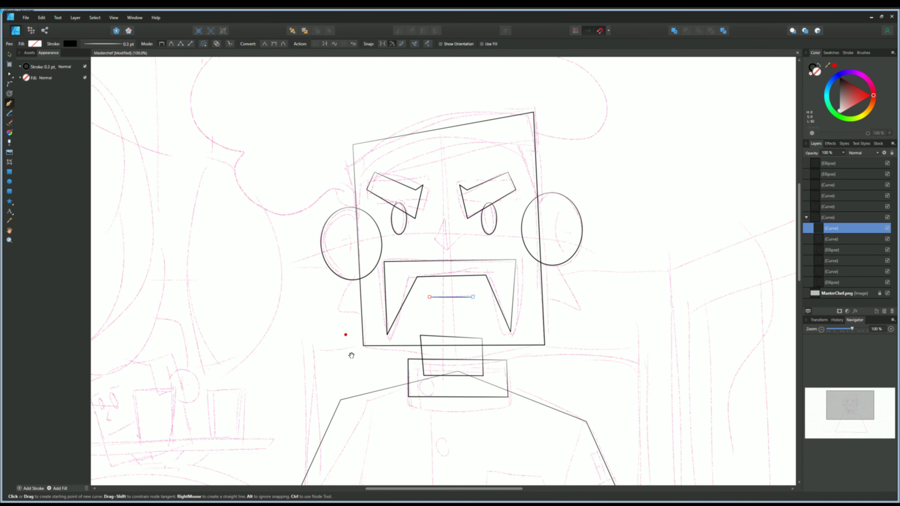
{"action": "scroll", "coordinate": [369, 352], "scroll_direction": "up", "scroll_amount": 3}
Draw a rectangle hat band and tilt it onto the top of the head.
{"action": "key", "text": "m"}
{"action": "mouse_move", "coordinate": [512, 164]}
{"action": "left_mouse_down"}
{"action": "mouse_move", "coordinate": [350, 192]}
{"action": "mouse_move", "coordinate": [448, 220]}
{"action": "left_mouse_up"}
{"action": "key", "text": "v"}
{"action": "left_click_drag", "start_coordinate": [404, 199], "coordinate": [372, 232]}
Move the hat band out of the head group and trace the puffy chef-hat outline with the Pencil.
{"action": "left_click", "coordinate": [10, 114]}
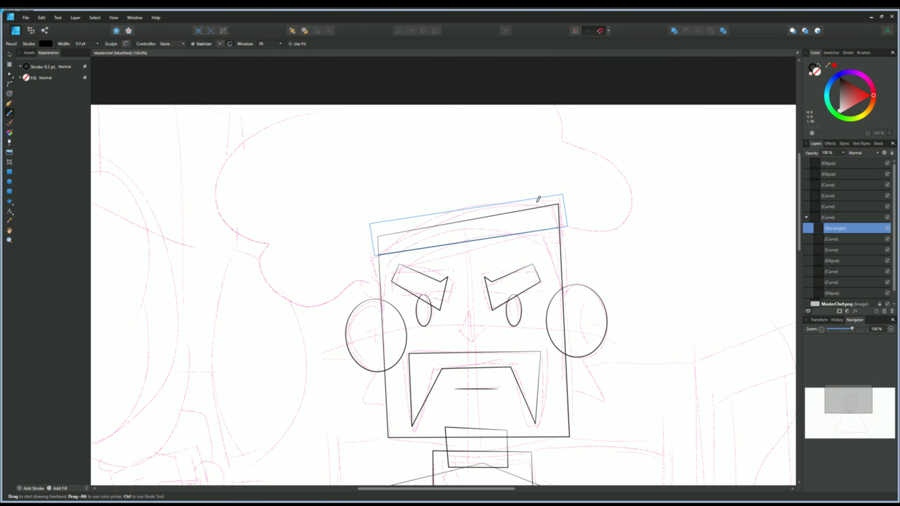
{"action": "key", "text": "ctrl+z"}
{"action": "left_click_drag", "start_coordinate": [806, 220], "coordinate": [807, 245]}
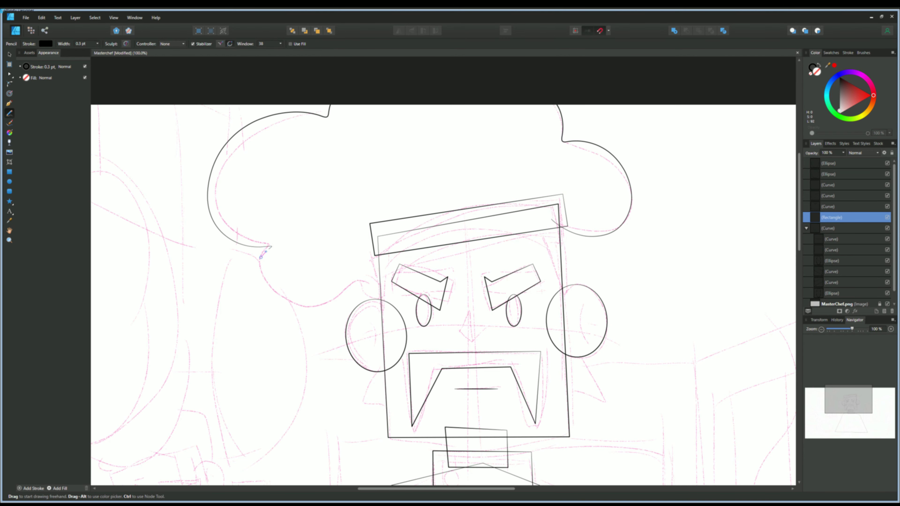
{"action": "left_click_drag", "start_coordinate": [441, 250], "coordinate": [538, 218]}
{"action": "key", "text": "ctrl+plus"}
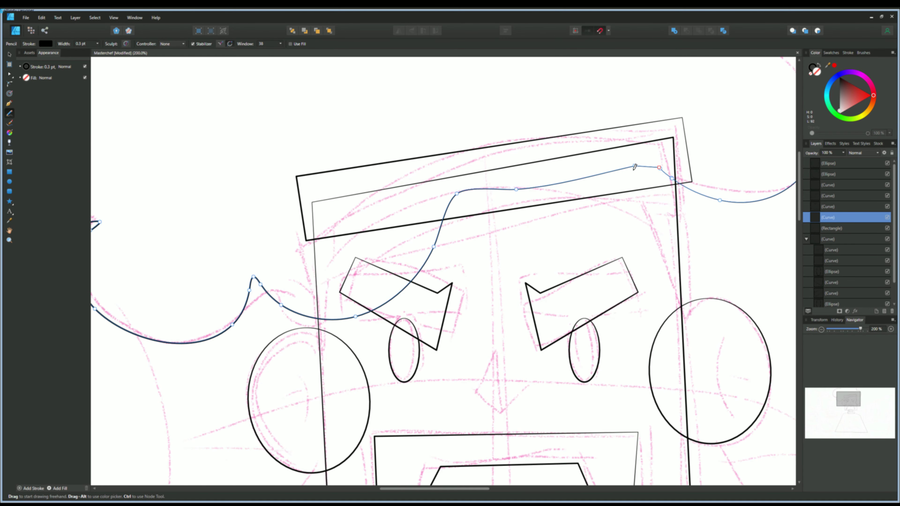
{"action": "left_click", "coordinate": [9, 74]}
{"action": "key", "text": "ctrl+minus"}
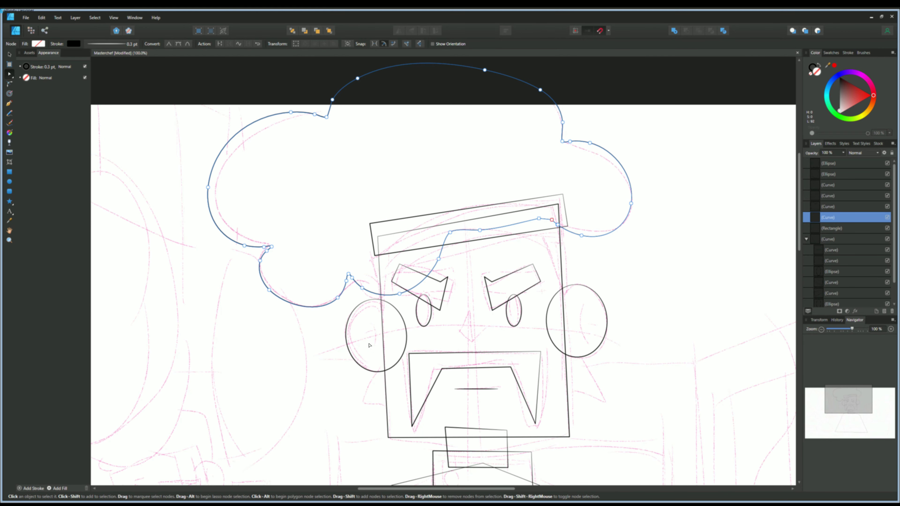
{"action": "mouse_move", "coordinate": [400, 258]}
{"action": "left_mouse_down"}
{"action": "mouse_move", "coordinate": [393, 221]}
{"action": "mouse_move", "coordinate": [320, 223]}
{"action": "left_mouse_up"}
Draw a triangular nose inside the head group between the eyes.
{"action": "left_click", "coordinate": [833, 253]}
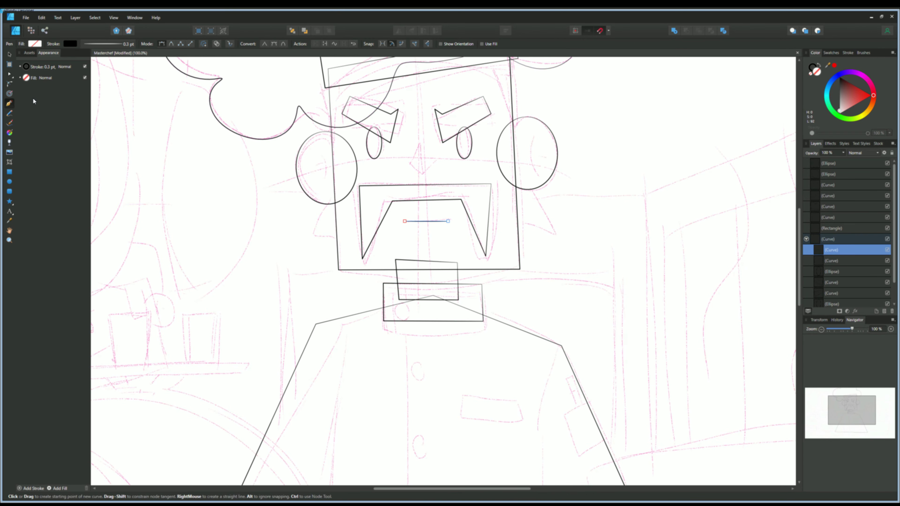
{"action": "key", "text": "p"}
{"action": "scroll", "coordinate": [398, 100], "scroll_direction": "up", "scroll_amount": 4}
{"action": "left_click", "coordinate": [464, 229]}
{"action": "left_click", "coordinate": [468, 321]}
{"action": "left_click", "coordinate": [432, 290]}
{"action": "left_click", "coordinate": [463, 229]}
Move the MasterChef.png sketch image above the line art in Layers.
{"action": "key", "text": "ctrl+minus"}
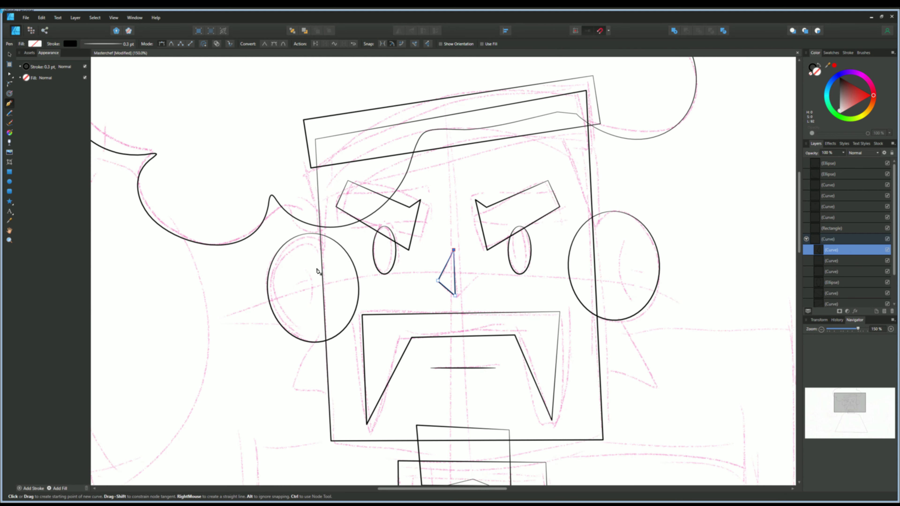
{"action": "scroll", "coordinate": [846, 248], "scroll_direction": "down", "scroll_amount": 10}
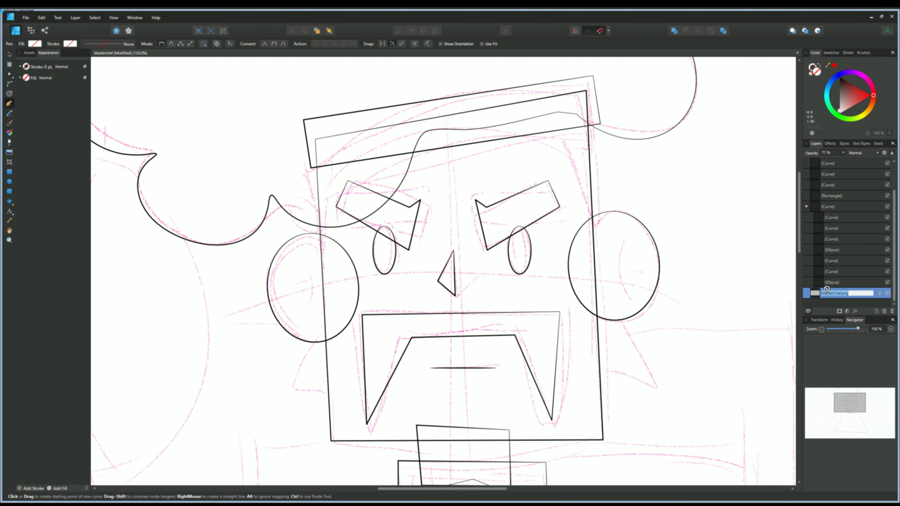
{"action": "left_click_drag", "start_coordinate": [836, 301], "coordinate": [820, 186]}
{"action": "key", "text": "ctrl+minus"}
{"action": "left_click", "coordinate": [825, 260]}
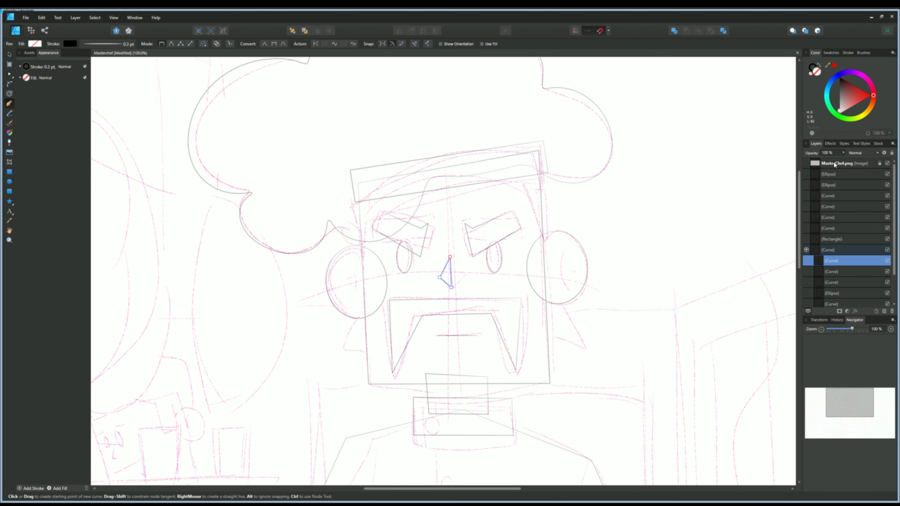
Fill the head, both ears and the neck pale yellow.
{"action": "key", "text": "v"}
{"action": "left_click", "coordinate": [548, 354]}
{"action": "left_click", "coordinate": [862, 116]}
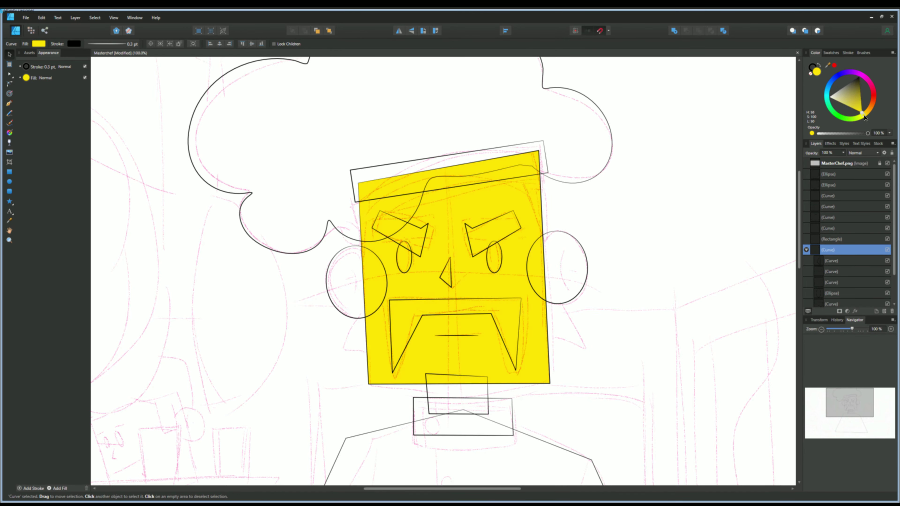
{"action": "left_click_drag", "start_coordinate": [864, 118], "coordinate": [842, 103]}
{"action": "left_click", "coordinate": [331, 263]}
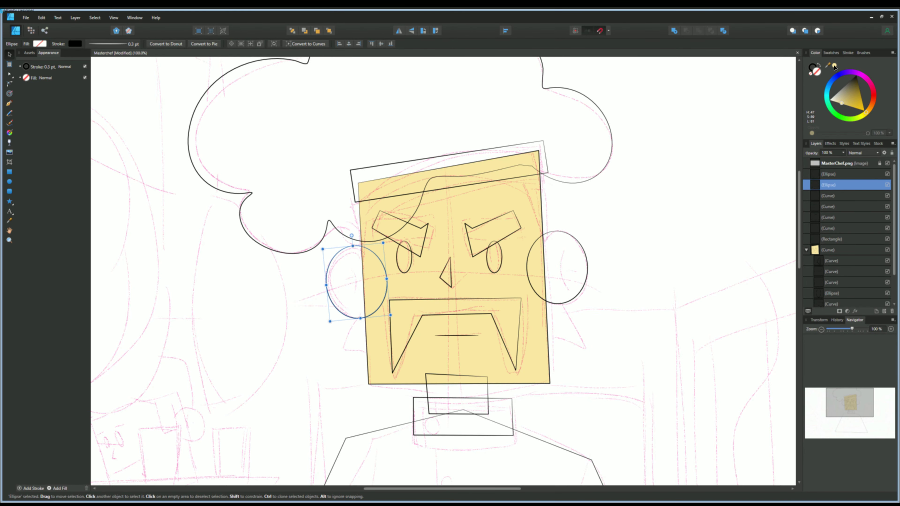
{"action": "left_click", "coordinate": [834, 66]}
{"action": "left_click", "coordinate": [829, 174]}
{"action": "left_click", "coordinate": [834, 65]}
{"action": "scroll", "coordinate": [393, 291], "scroll_direction": "down", "scroll_amount": 3}
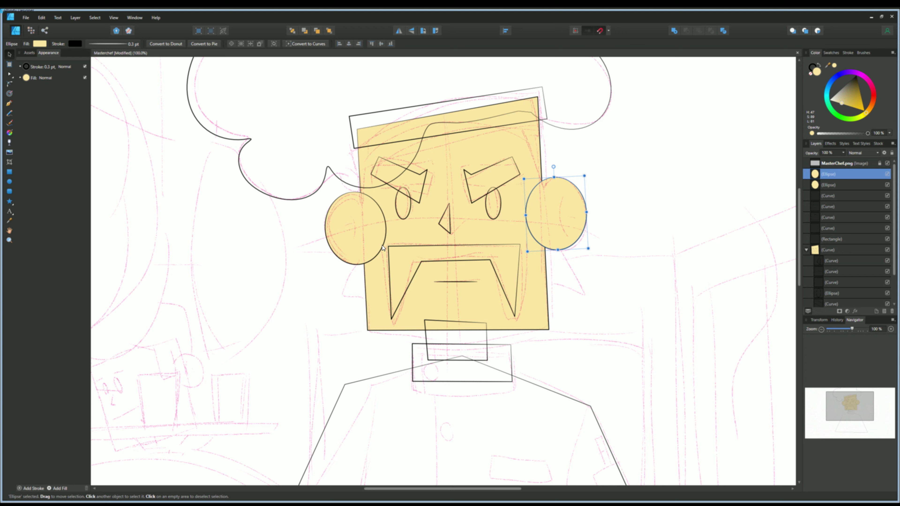
{"action": "left_click", "coordinate": [486, 341]}
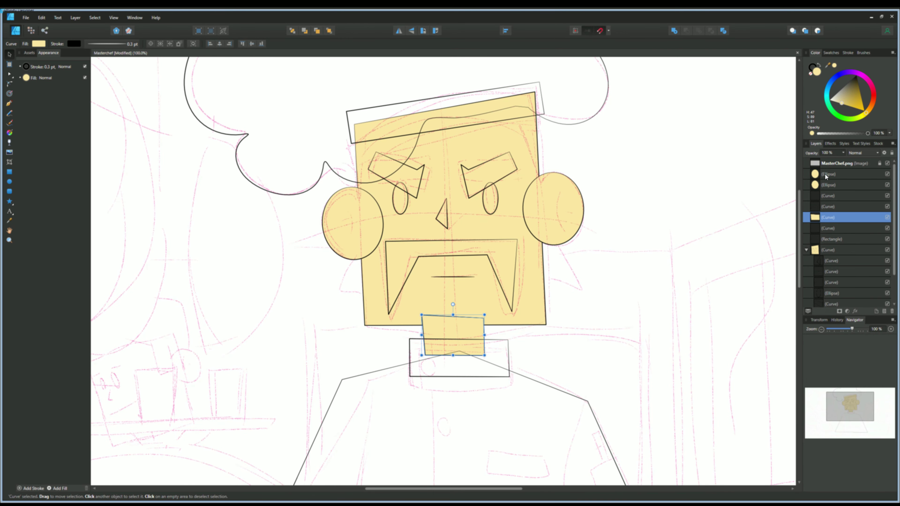
Restack the ears beneath the face and Add the ears and face into one shape.
{"action": "left_click", "coordinate": [826, 174]}
{"action": "left_click_drag", "start_coordinate": [826, 185], "coordinate": [827, 238]}
{"action": "key", "text": "ctrl+a"}
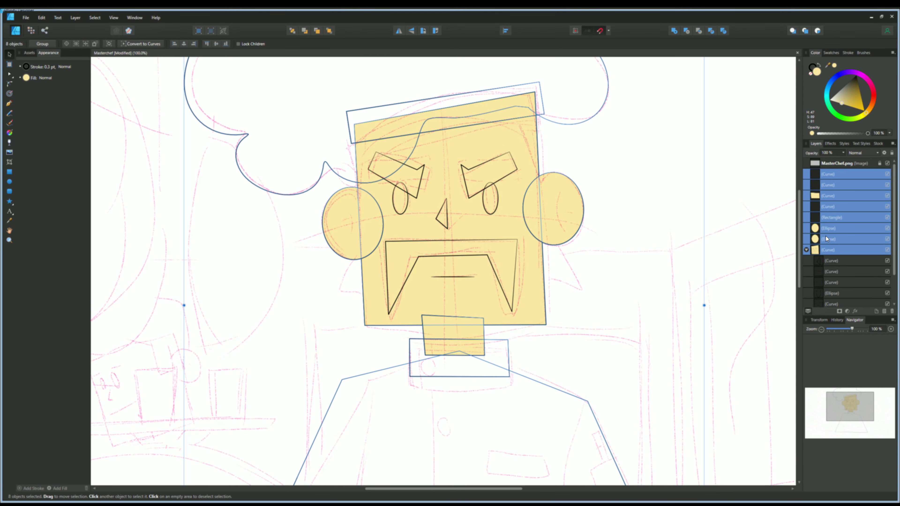
{"action": "left_click", "coordinate": [826, 228]}
{"action": "left_click", "coordinate": [826, 250], "text": "shift"}
{"action": "left_click", "coordinate": [674, 30]}
{"action": "left_click_drag", "start_coordinate": [374, 236], "coordinate": [392, 286]}
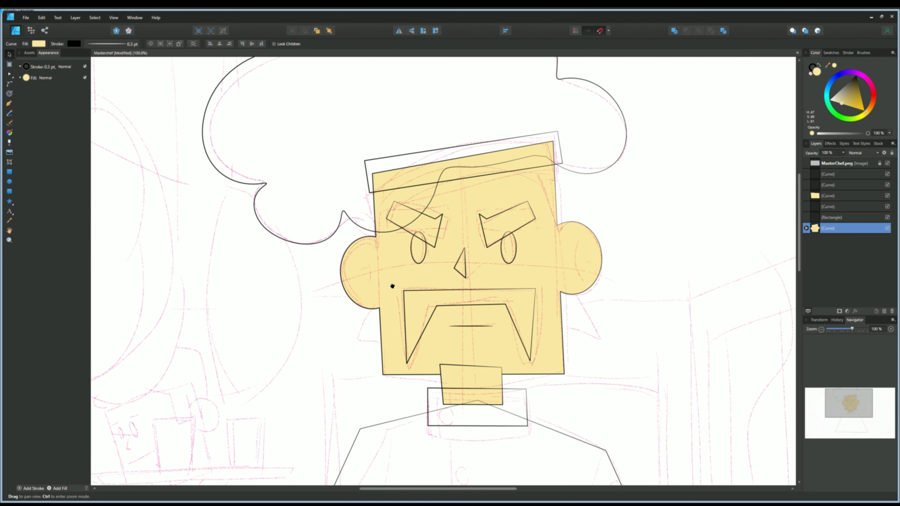
Move the hair behind the face and fill the hat band and hair white.
{"action": "left_click", "coordinate": [276, 220]}
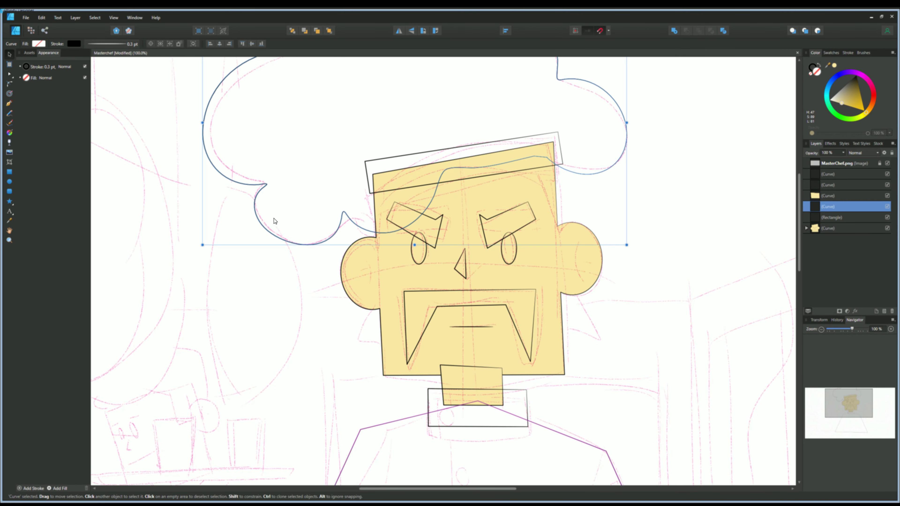
{"action": "left_click_drag", "start_coordinate": [807, 233], "coordinate": [811, 226]}
{"action": "key", "text": "ctrl+minus"}
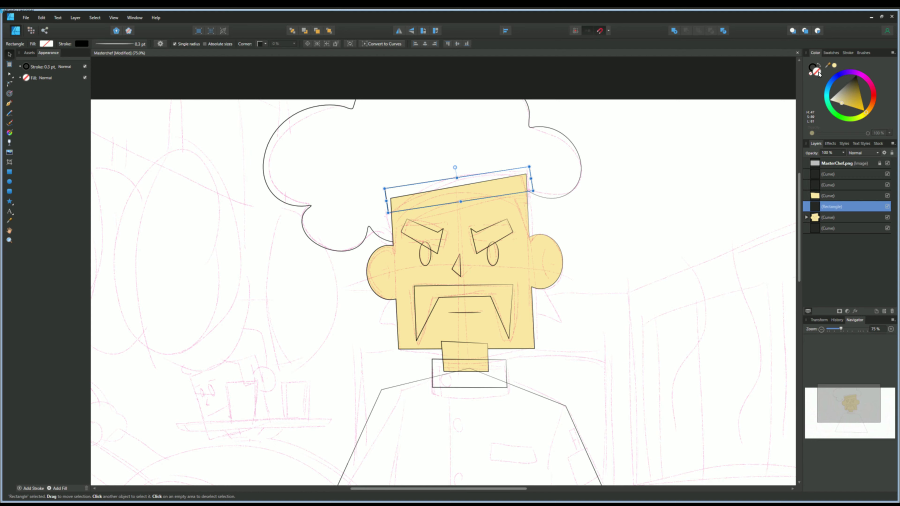
{"action": "left_click", "coordinate": [830, 53]}
{"action": "left_click", "coordinate": [823, 106]}
{"action": "left_click", "coordinate": [826, 304]}
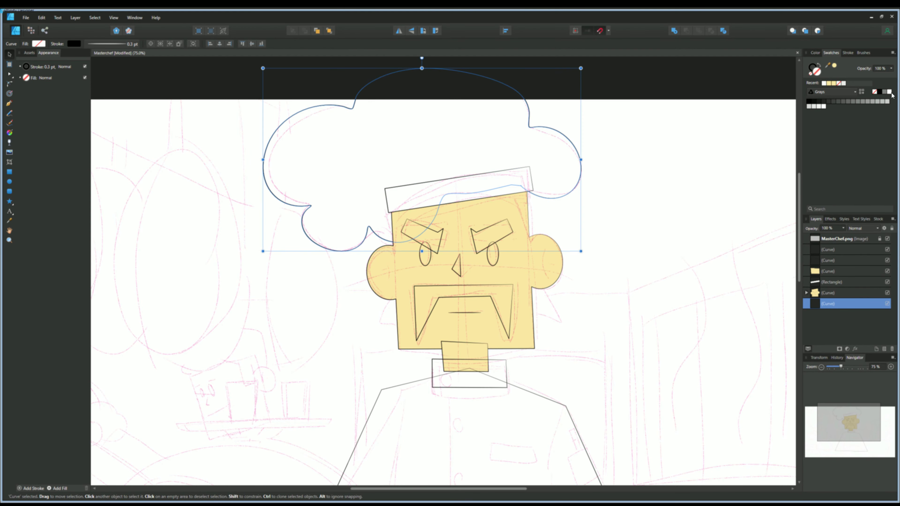
{"action": "left_click", "coordinate": [815, 52]}
Fill the collar and jacket dark grey, placing the jacket behind the collar.
{"action": "key", "text": "ctrl+minus"}
{"action": "scroll", "coordinate": [325, 221], "scroll_direction": "down", "scroll_amount": 2}
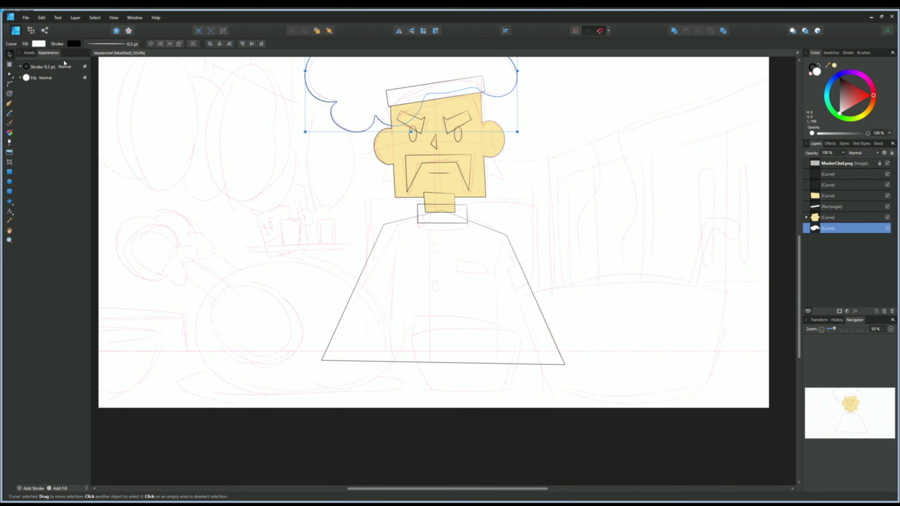
{"action": "left_click", "coordinate": [443, 222]}
{"action": "left_click", "coordinate": [840, 90]}
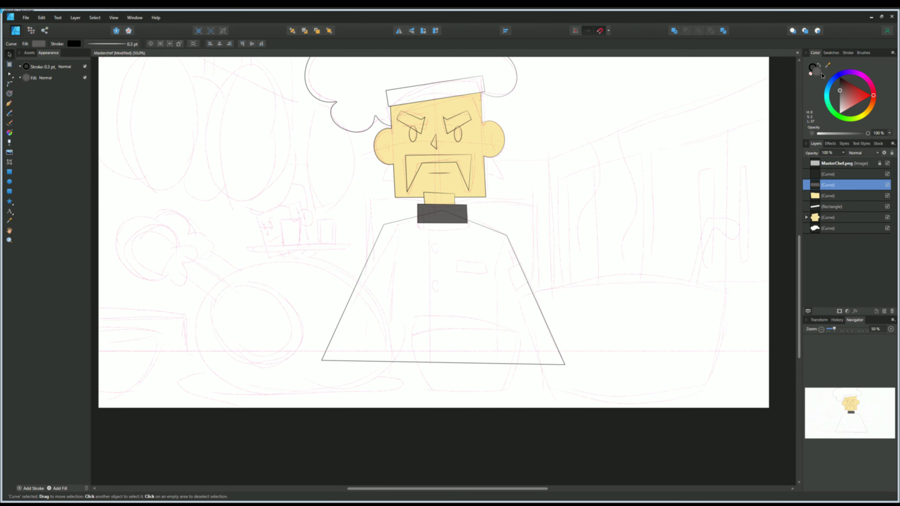
{"action": "left_click", "coordinate": [834, 65]}
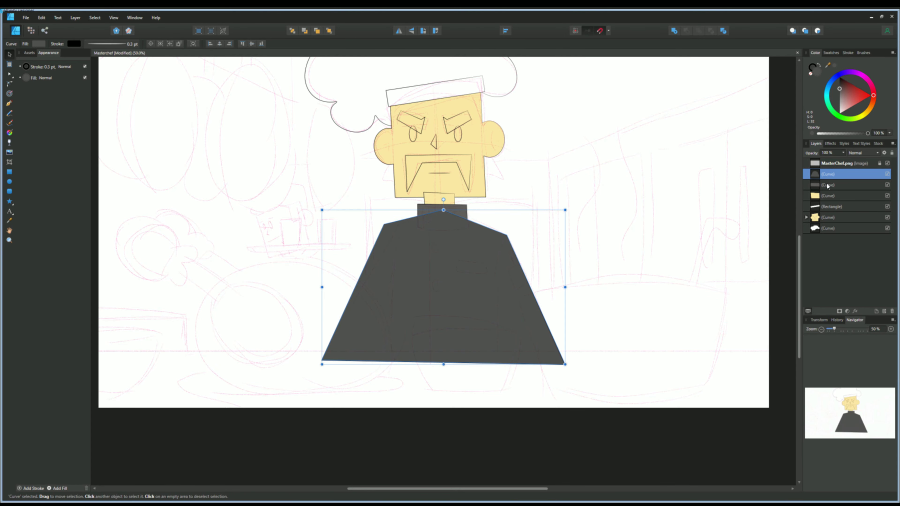
{"action": "left_click_drag", "start_coordinate": [827, 186], "coordinate": [837, 181]}
{"action": "scroll", "coordinate": [321, 315], "scroll_direction": "up", "scroll_amount": 2}
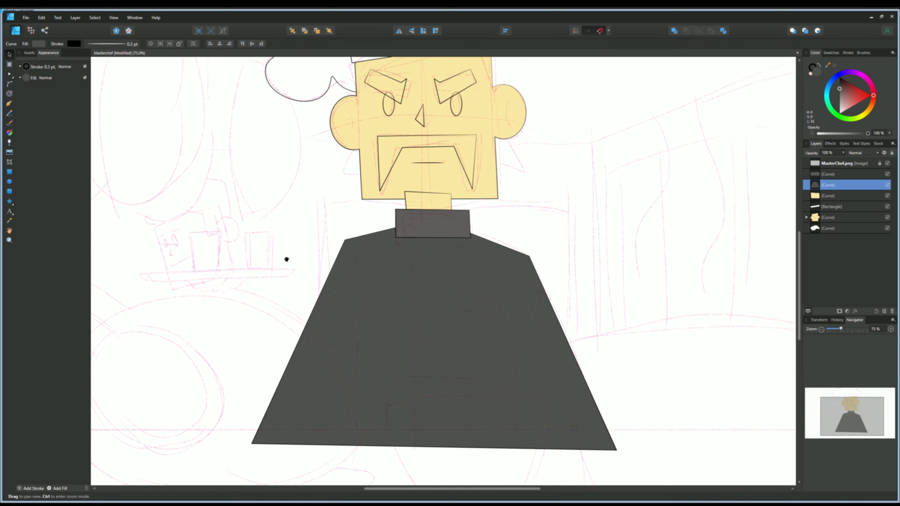
Select the merged face shape and zoom to 100% with the Pen tool active.
{"action": "left_click", "coordinate": [491, 223]}
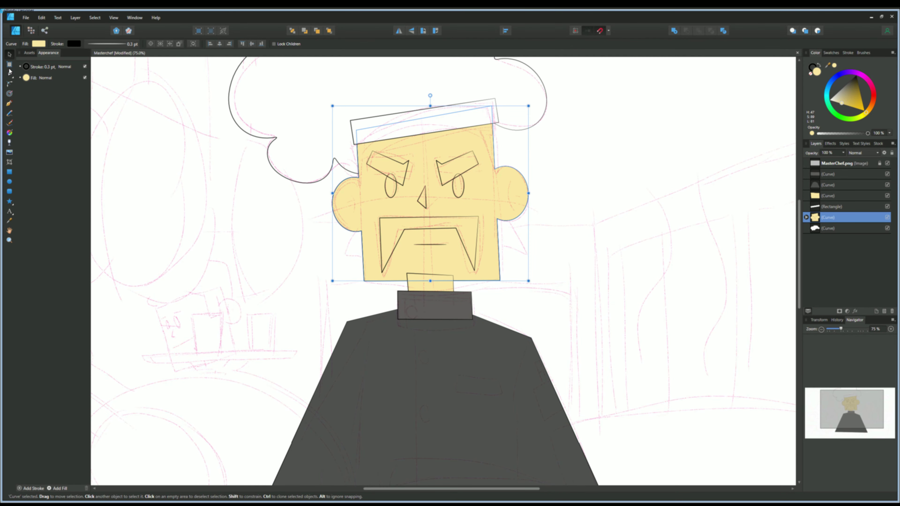
{"action": "key", "text": "p"}
{"action": "key", "text": "ctrl+1"}
{"action": "scroll", "coordinate": [319, 191], "scroll_direction": "up", "scroll_amount": 3}
Pencil a crease line inside the left ear with a dark gold stroke.
{"action": "key", "text": "n"}
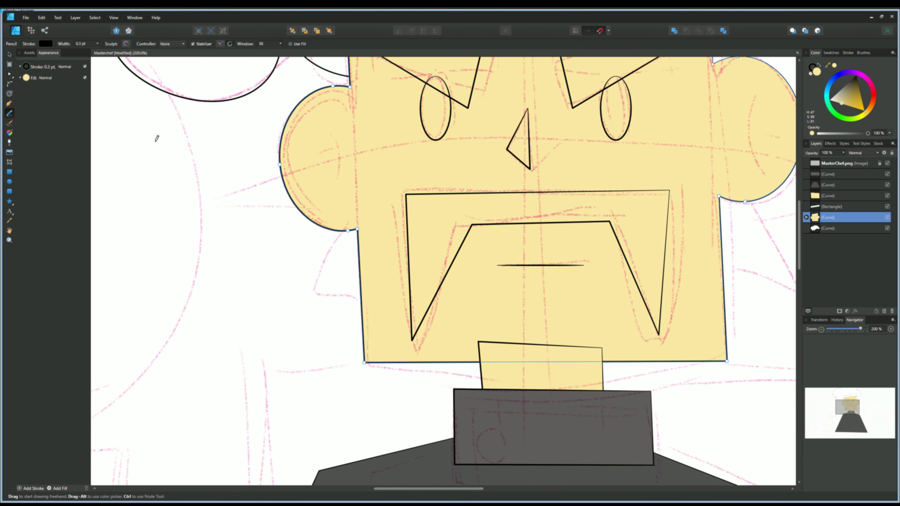
{"action": "key", "text": "ctrl+plus"}
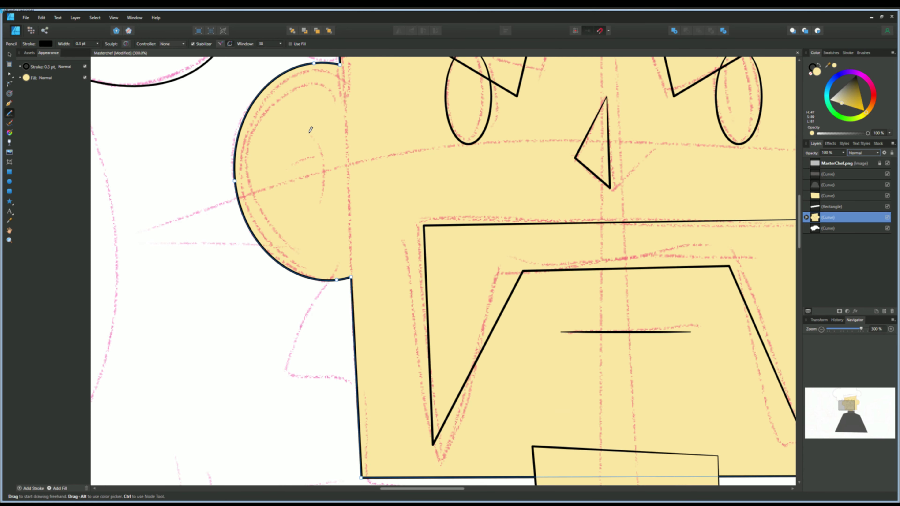
{"action": "left_click_drag", "start_coordinate": [319, 223], "coordinate": [305, 123]}
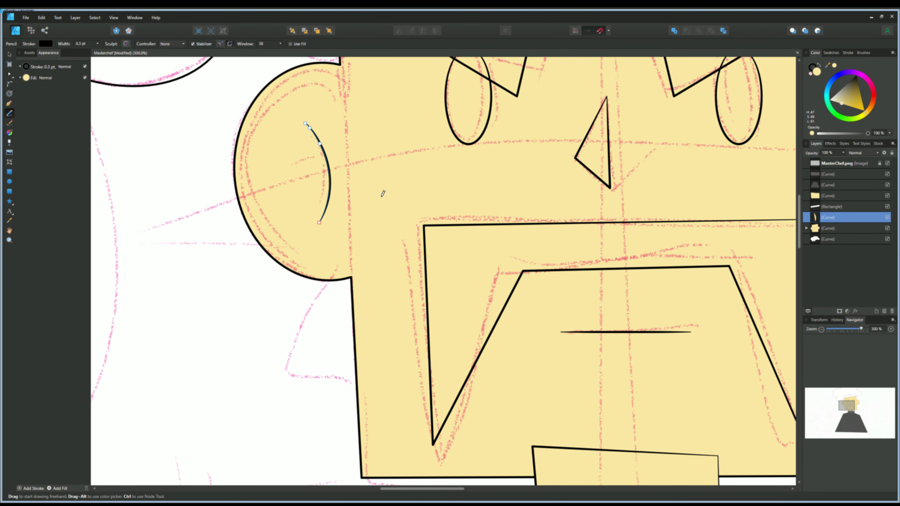
{"action": "left_click", "coordinate": [818, 68]}
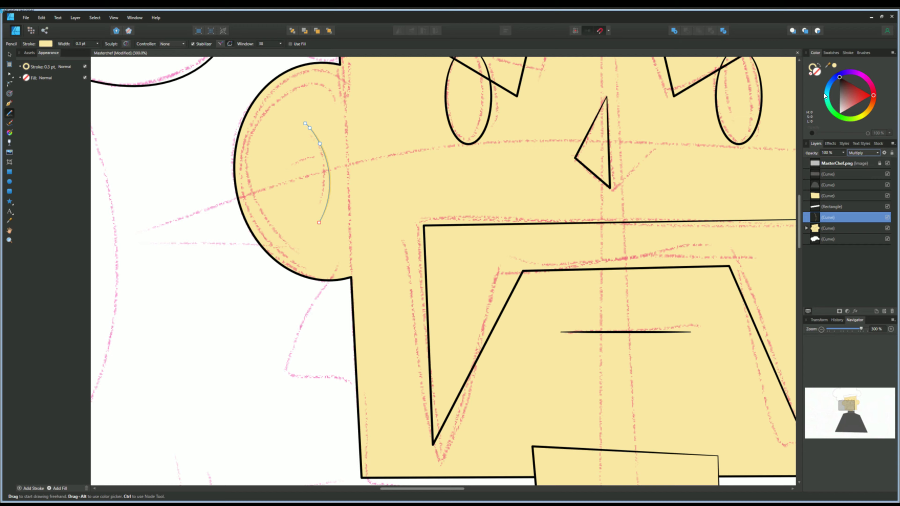
{"action": "left_click", "coordinate": [851, 110]}
{"action": "key", "text": "ctrl+minus"}
Pencil a matching crease inside the right ear and hide the MasterChef.png sketch layer.
{"action": "key", "text": "ctrl+minus"}
{"action": "key", "text": "ctrl+plus"}
{"action": "key", "text": "ctrl+plus"}
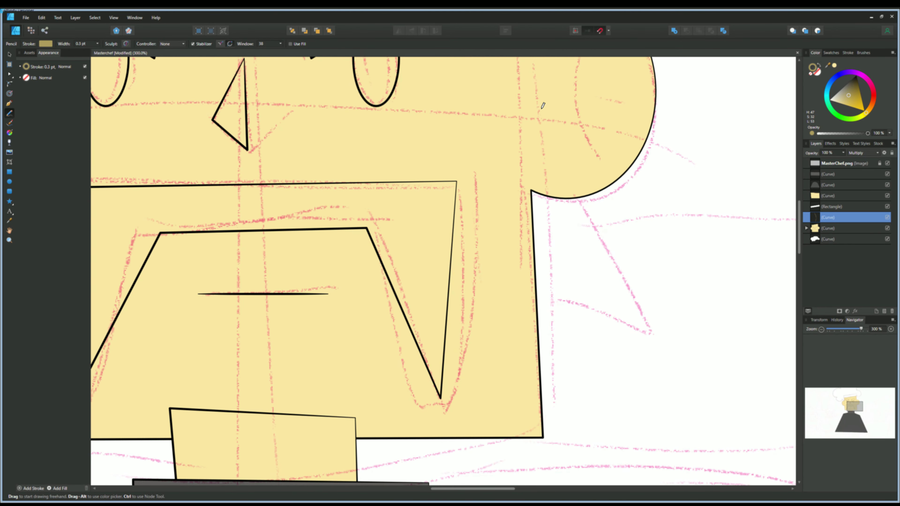
{"action": "left_click_drag", "start_coordinate": [372, 254], "coordinate": [248, 177]}
{"action": "left_click_drag", "start_coordinate": [553, 197], "coordinate": [531, 314]}
{"action": "key", "text": "ctrl+minus"}
{"action": "key", "text": "ctrl+minus"}
{"action": "left_click", "coordinate": [887, 163]}
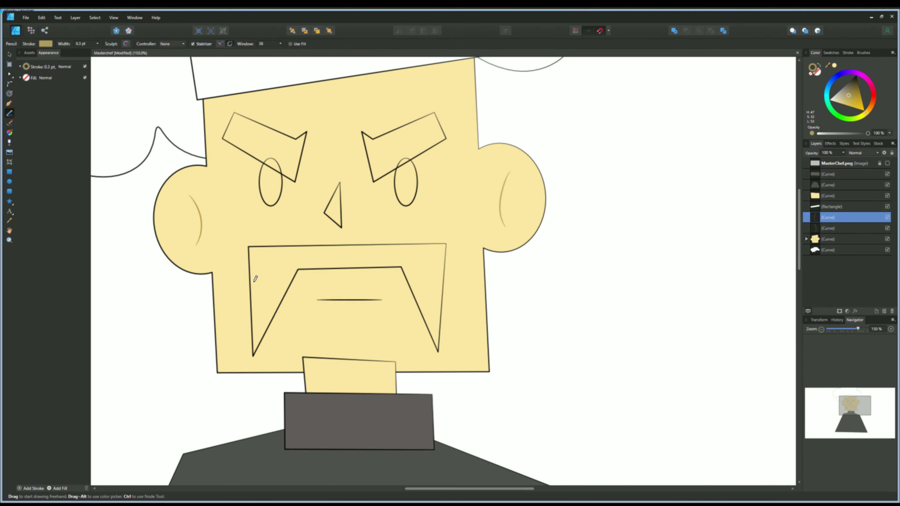
{"action": "scroll", "coordinate": [255, 278], "scroll_direction": "down", "scroll_amount": 2}
{"action": "scroll", "coordinate": [231, 231], "scroll_direction": "up", "scroll_amount": 5}
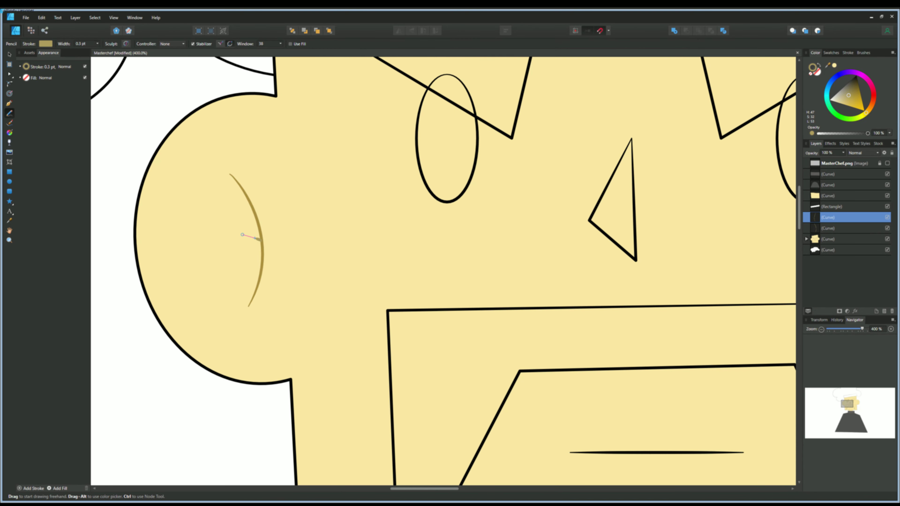
Add a short cross stroke in each ear, then select the face and ears shape.
{"action": "left_click_drag", "start_coordinate": [242, 234], "coordinate": [193, 237]}
{"action": "scroll", "coordinate": [213, 241], "scroll_direction": "down", "scroll_amount": 3}
{"action": "scroll", "coordinate": [396, 209], "scroll_direction": "up", "scroll_amount": 2}
{"action": "left_click_drag", "start_coordinate": [411, 207], "coordinate": [383, 215]}
{"action": "scroll", "coordinate": [248, 270], "scroll_direction": "down", "scroll_amount": 3}
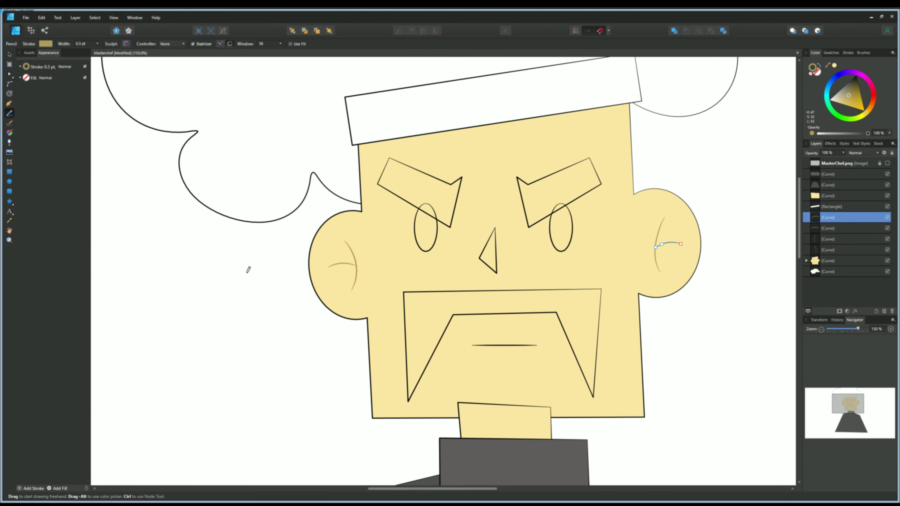
{"action": "key", "text": "v"}
{"action": "left_click", "coordinate": [460, 230]}
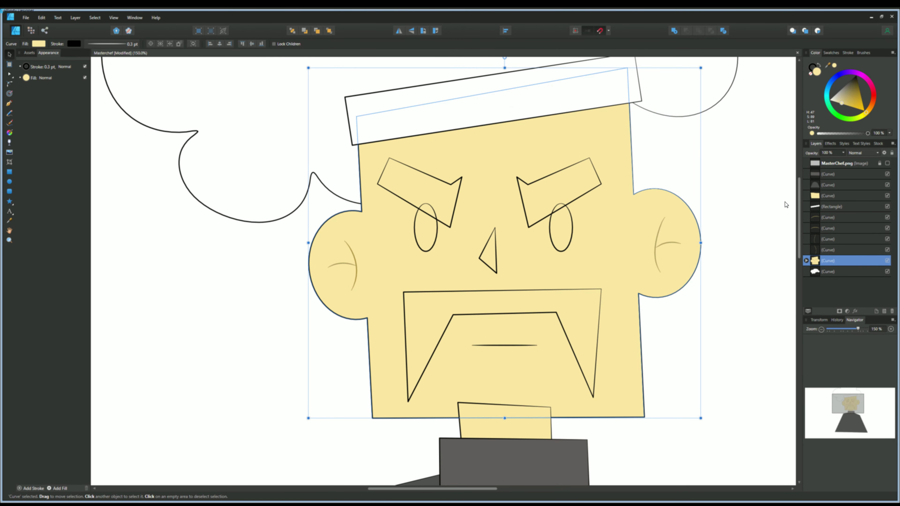
Fill both eyebrows with the same bright gold.
{"action": "left_click", "coordinate": [806, 261]}
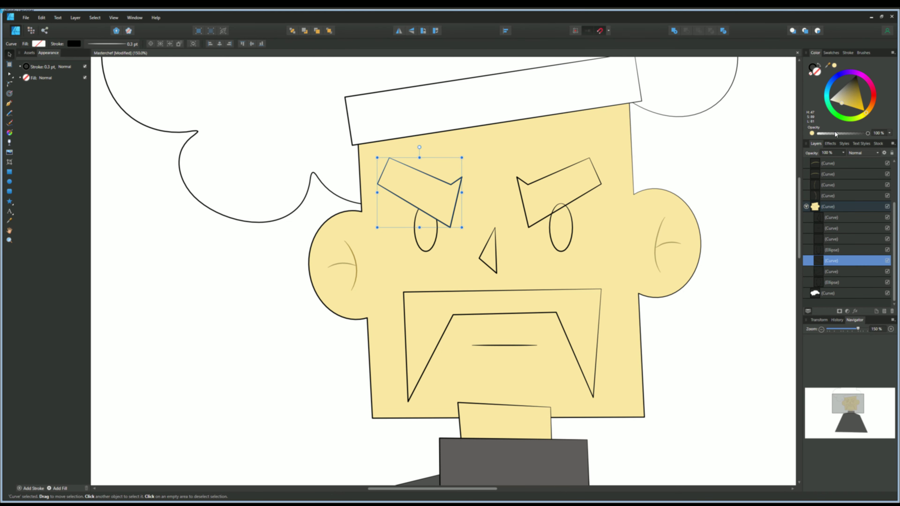
{"action": "left_click_drag", "start_coordinate": [844, 102], "coordinate": [846, 99]}
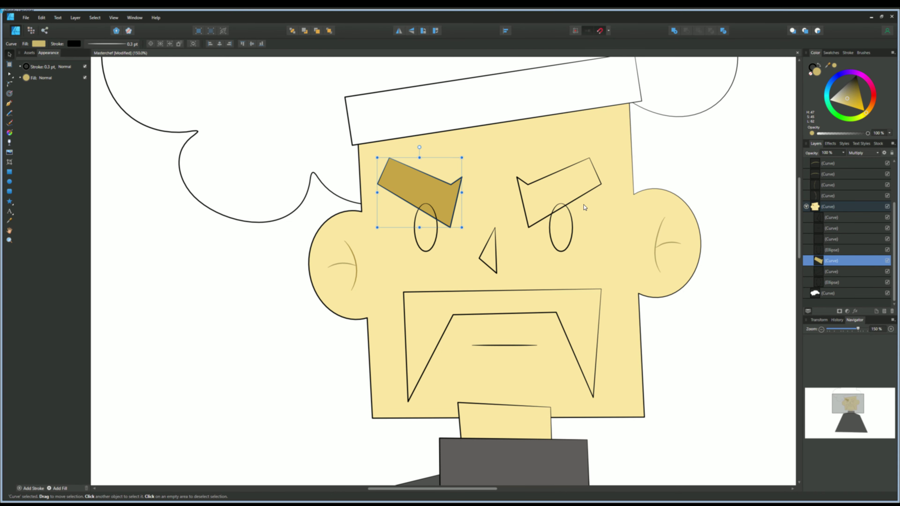
{"action": "left_click", "coordinate": [830, 272]}
{"action": "left_click", "coordinate": [825, 102]}
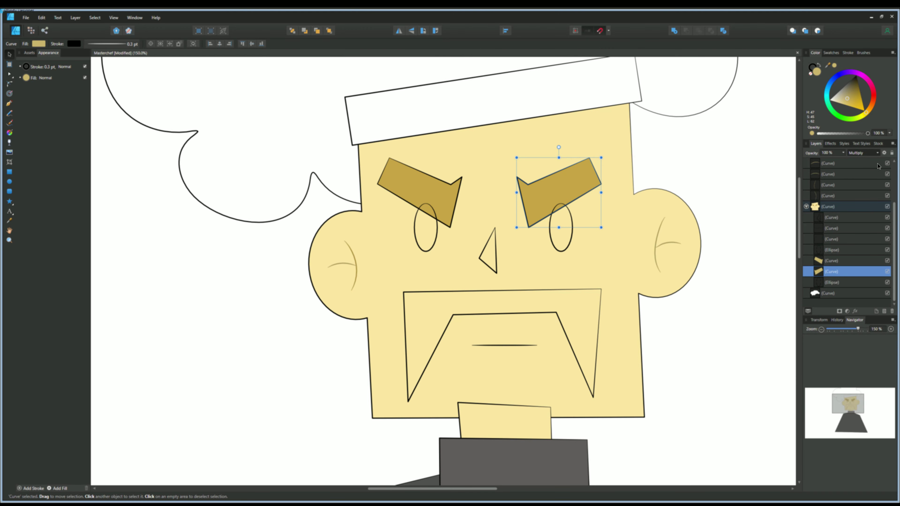
{"action": "left_click_drag", "start_coordinate": [849, 95], "coordinate": [856, 102]}
{"action": "left_click", "coordinate": [831, 260]}
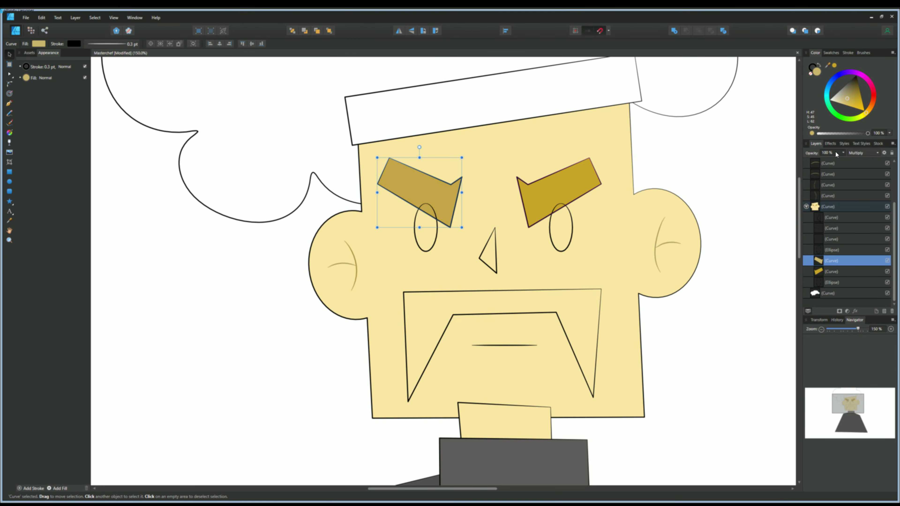
{"action": "left_click", "coordinate": [834, 66]}
Fill the nose and the mustache with that same gold.
{"action": "left_click", "coordinate": [491, 249]}
{"action": "left_click", "coordinate": [834, 66]}
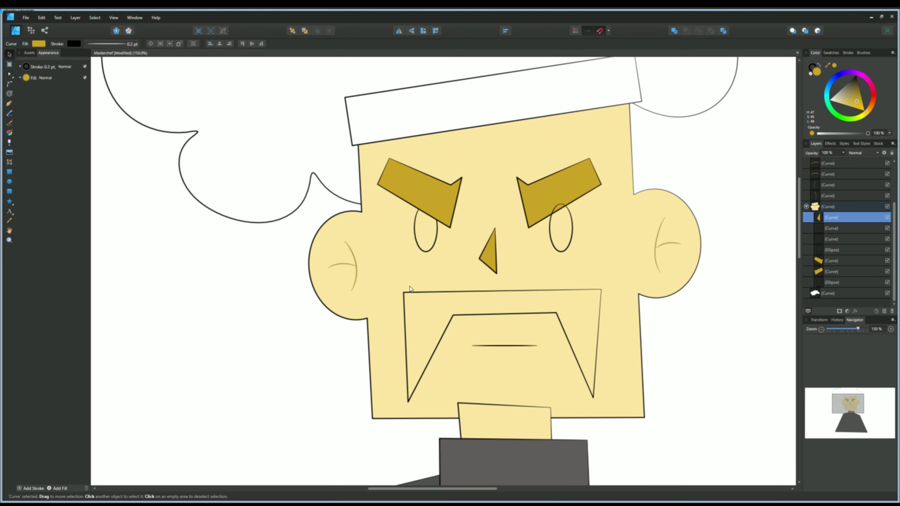
{"action": "left_click_drag", "start_coordinate": [410, 286], "coordinate": [419, 255]}
{"action": "left_click", "coordinate": [420, 256]}
{"action": "left_click", "coordinate": [834, 66]}
{"action": "scroll", "coordinate": [419, 256], "scroll_direction": "up", "scroll_amount": 2}
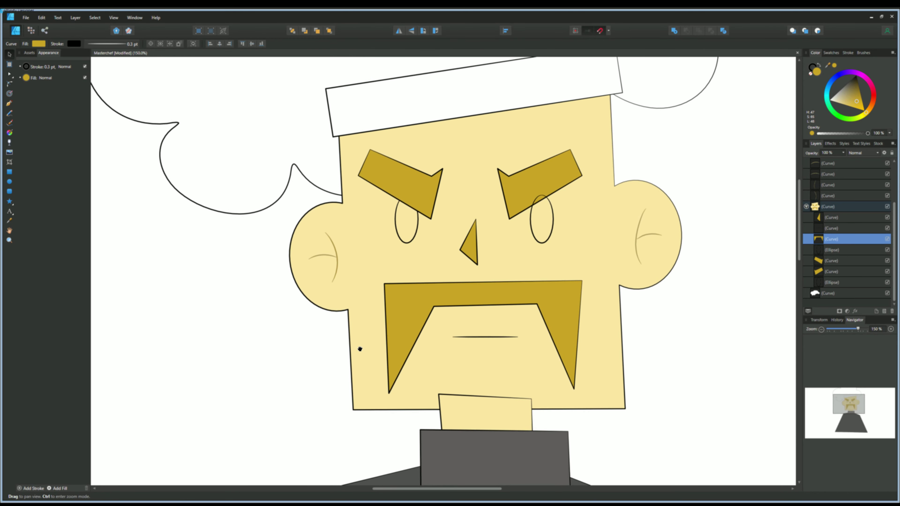
Make both eyes solid black with no outline, tucked beneath the eyebrows.
{"action": "left_click", "coordinate": [408, 227]}
{"action": "left_click", "coordinate": [537, 203]}
{"action": "key", "text": "ctrl+shift+bracketleft"}
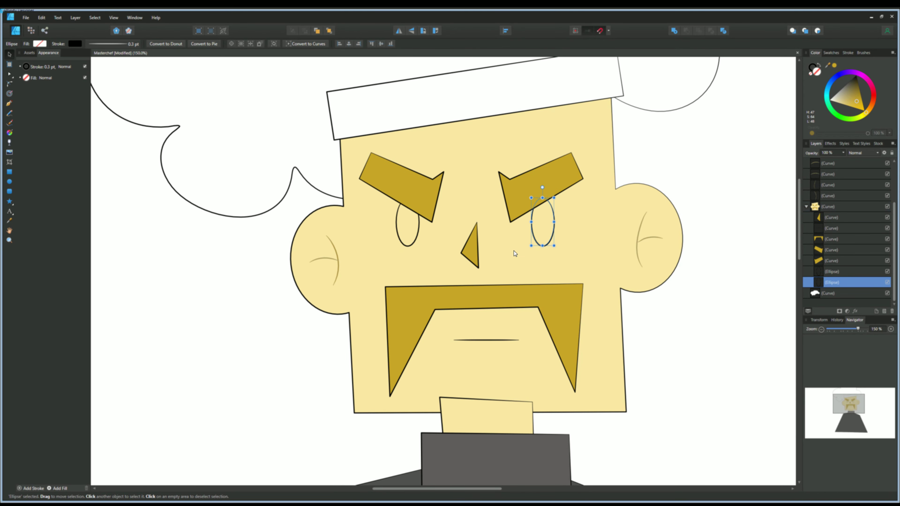
{"action": "left_click", "coordinate": [818, 66]}
{"action": "left_click", "coordinate": [407, 226]}
Check the whole figure, then zoom back to the face and select the neck.
{"action": "scroll", "coordinate": [411, 230], "scroll_direction": "down", "scroll_amount": 5}
{"action": "key", "text": "shift+x"}
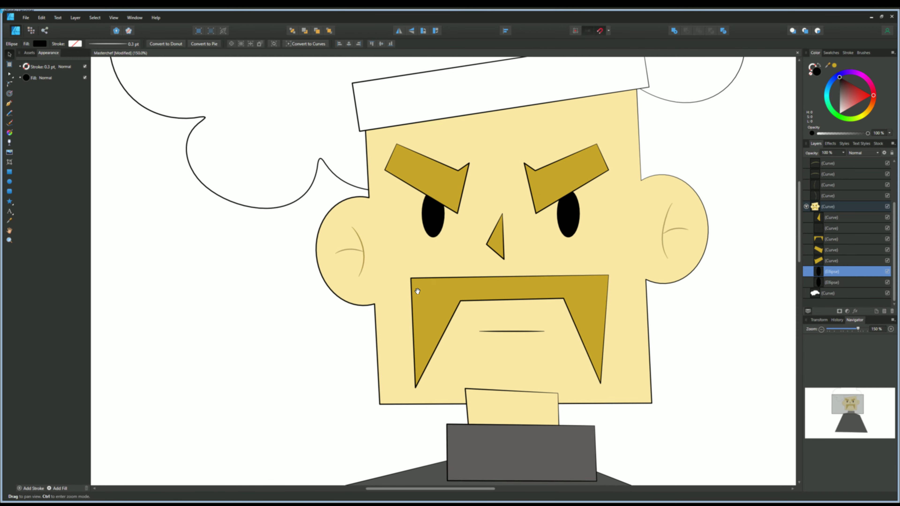
{"action": "key", "text": "ctrl+1"}
{"action": "left_click", "coordinate": [450, 289]}
Rearrange the neck layer against the collar, then select the collar shape.
{"action": "key", "text": "ctrl+shift+bracketright"}
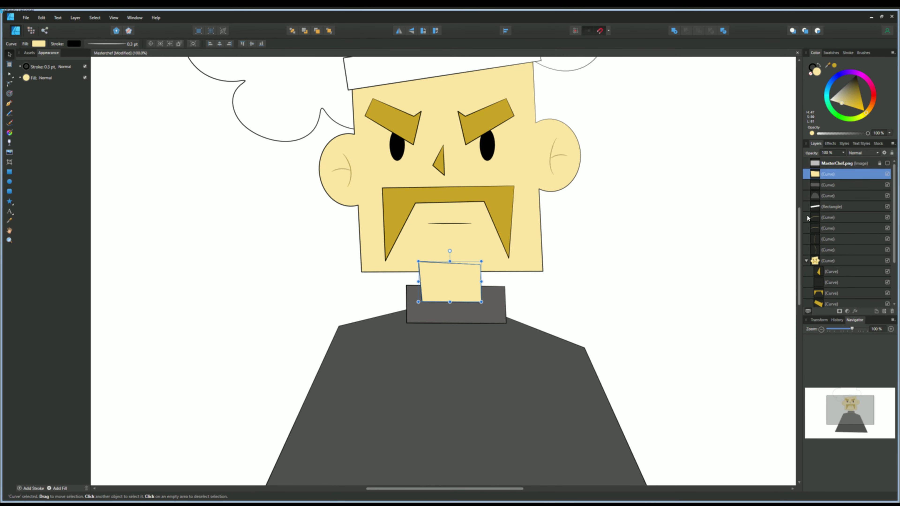
{"action": "left_click_drag", "start_coordinate": [810, 257], "coordinate": [809, 266]}
{"action": "scroll", "coordinate": [333, 274], "scroll_direction": "down", "scroll_amount": 2}
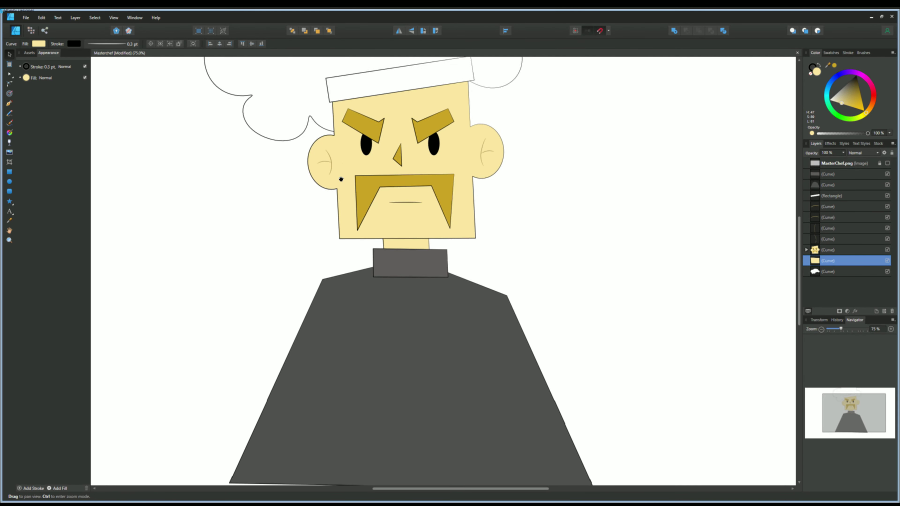
{"action": "scroll", "coordinate": [317, 201], "scroll_direction": "up", "scroll_amount": 2}
{"action": "left_click", "coordinate": [317, 204]}
{"action": "scroll", "coordinate": [317, 204], "scroll_direction": "down", "scroll_amount": 2}
{"action": "scroll", "coordinate": [317, 204], "scroll_direction": "up", "scroll_amount": 1}
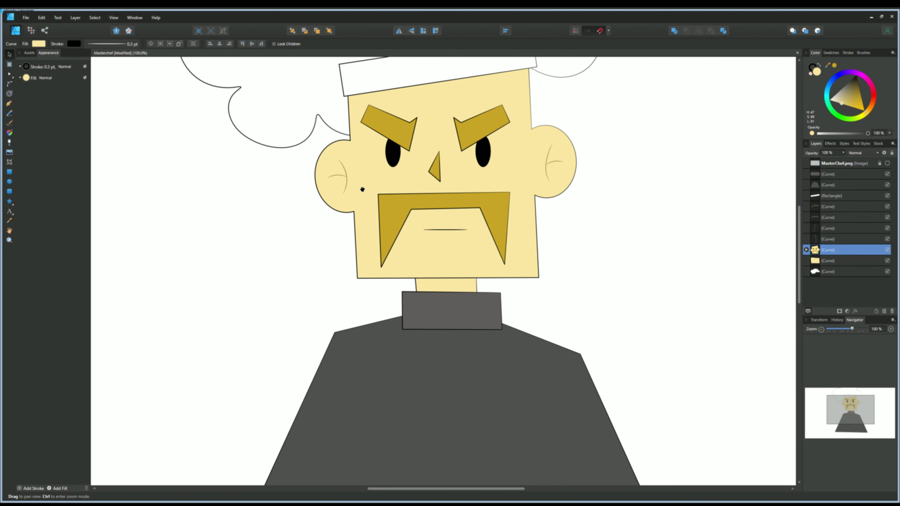
{"action": "scroll", "coordinate": [382, 352], "scroll_direction": "down", "scroll_amount": 1}
{"action": "scroll", "coordinate": [382, 351], "scroll_direction": "up", "scroll_amount": 2}
{"action": "left_click", "coordinate": [374, 286]}
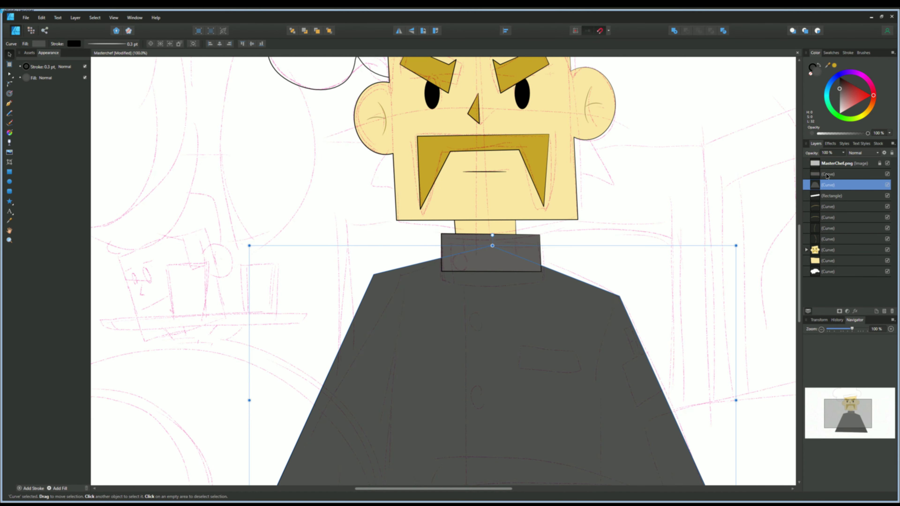
{"action": "left_click", "coordinate": [460, 255]}
Draw a black button on the collar with a white outline, nested in the collar.
{"action": "left_click", "coordinate": [9, 182]}
{"action": "scroll", "coordinate": [443, 270], "scroll_direction": "up", "scroll_amount": 4}
{"action": "left_click_drag", "start_coordinate": [487, 195], "coordinate": [528, 238]}
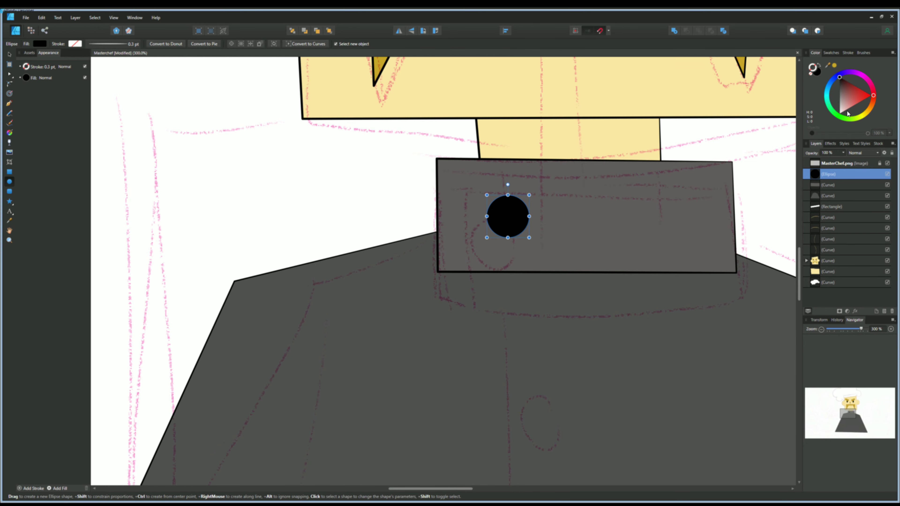
{"action": "left_click", "coordinate": [831, 52]}
{"action": "left_click", "coordinate": [888, 92]}
{"action": "scroll", "coordinate": [416, 257], "scroll_direction": "down", "scroll_amount": 1}
{"action": "scroll", "coordinate": [348, 280], "scroll_direction": "down", "scroll_amount": 1}
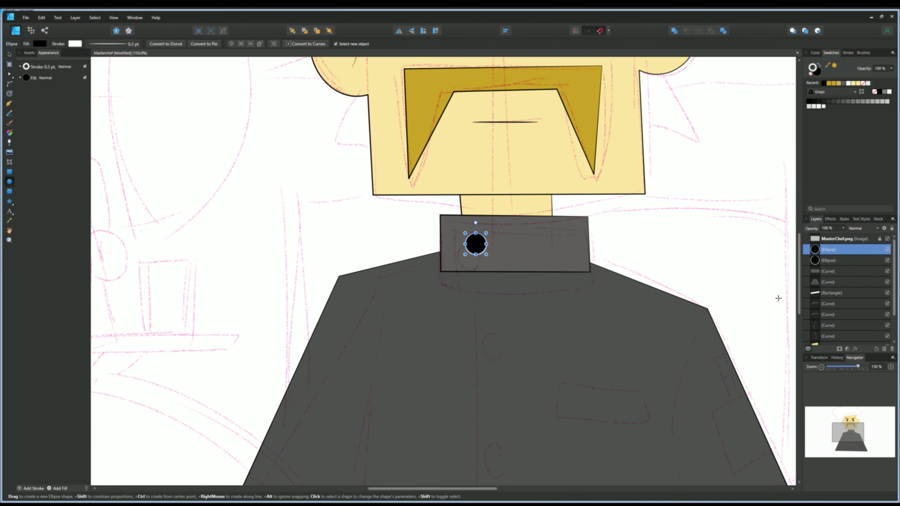
{"action": "left_click_drag", "start_coordinate": [820, 265], "coordinate": [826, 273]}
Nest the three jacket-front buttons inside the jacket curve.
{"action": "left_click", "coordinate": [6, 55]}
{"action": "scroll", "coordinate": [349, 292], "scroll_direction": "down", "scroll_amount": 1}
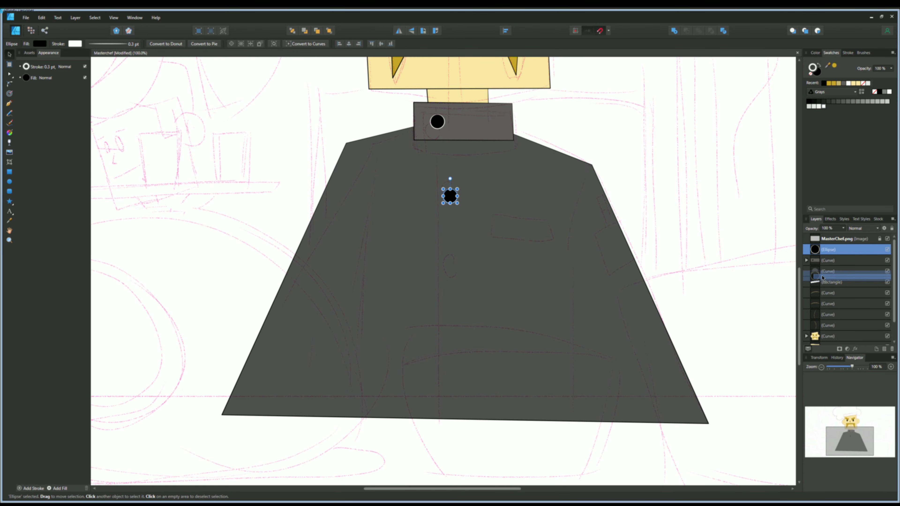
{"action": "left_click_drag", "start_coordinate": [822, 277], "coordinate": [823, 276]}
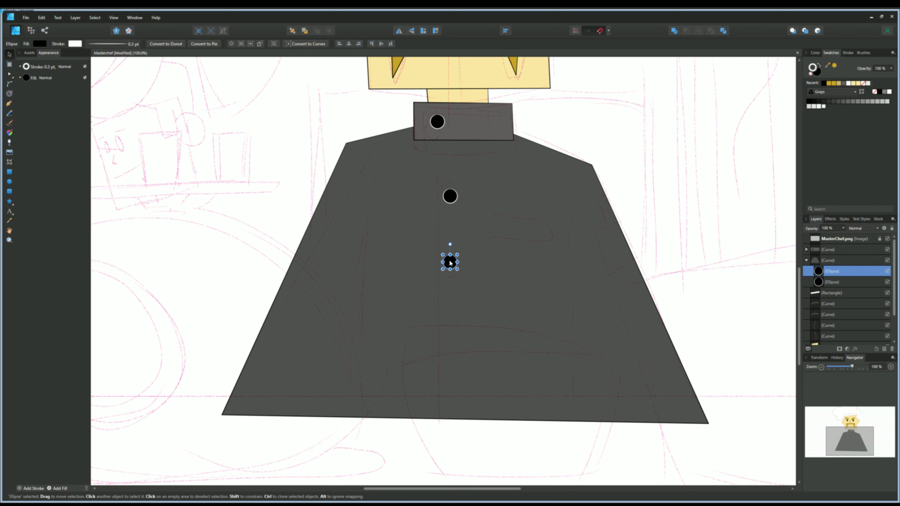
{"action": "scroll", "coordinate": [450, 350], "scroll_direction": "down", "scroll_amount": 2}
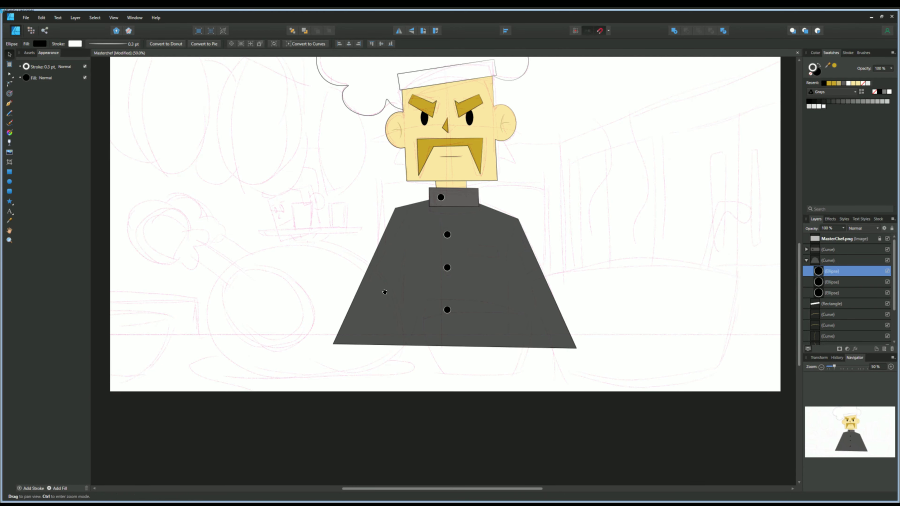
{"action": "scroll", "coordinate": [353, 258], "scroll_direction": "up", "scroll_amount": 2}
{"action": "scroll", "coordinate": [353, 258], "scroll_direction": "down", "scroll_amount": 1}
Fill the hat and hat band with the jacket's dark grey using the colour picker.
{"action": "left_click", "coordinate": [340, 244]}
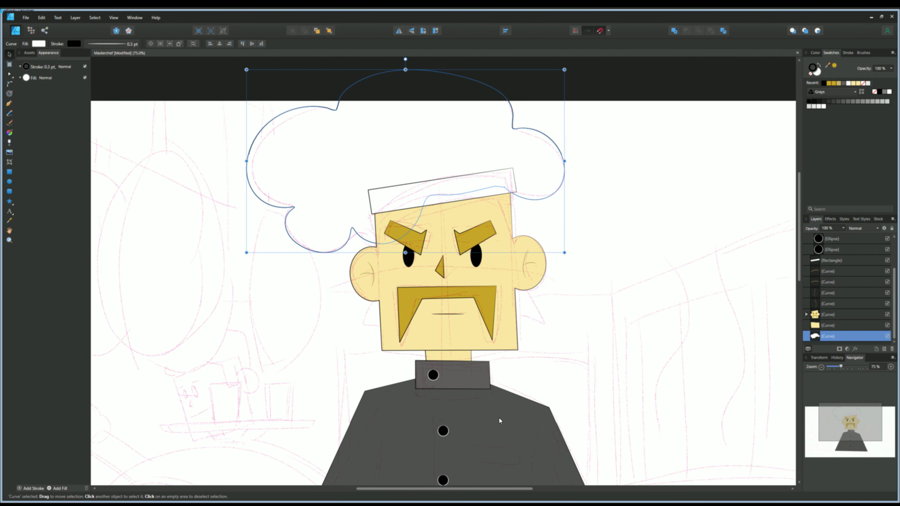
{"action": "left_click", "coordinate": [829, 239]}
{"action": "left_click", "coordinate": [815, 52]}
{"action": "left_click", "coordinate": [249, 164]}
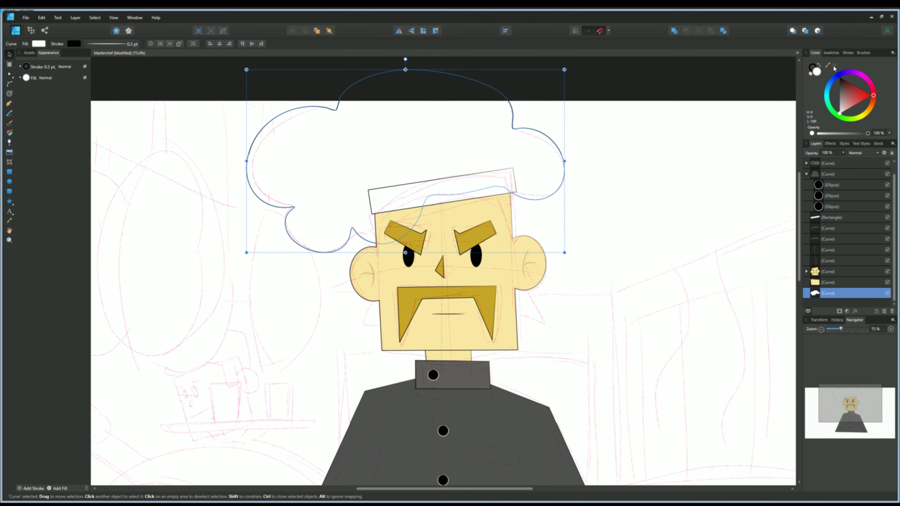
{"action": "key", "text": "ctrl+shift+v"}
{"action": "left_click", "coordinate": [439, 188]}
{"action": "key", "text": "ctrl+shift+v"}
{"action": "left_click", "coordinate": [689, 209]}
Start a pen curve on the jacket for the pocket outline.
{"action": "scroll", "coordinate": [382, 316], "scroll_direction": "down", "scroll_amount": 1}
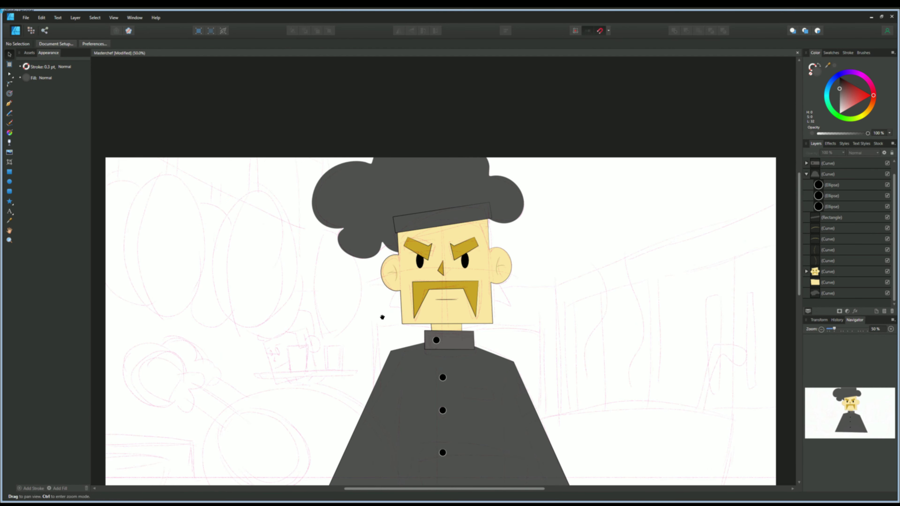
{"action": "scroll", "coordinate": [377, 307], "scroll_direction": "down", "scroll_amount": 3}
{"action": "scroll", "coordinate": [396, 278], "scroll_direction": "up", "scroll_amount": 1}
{"action": "left_click", "coordinate": [828, 185]}
{"action": "key", "text": "p"}
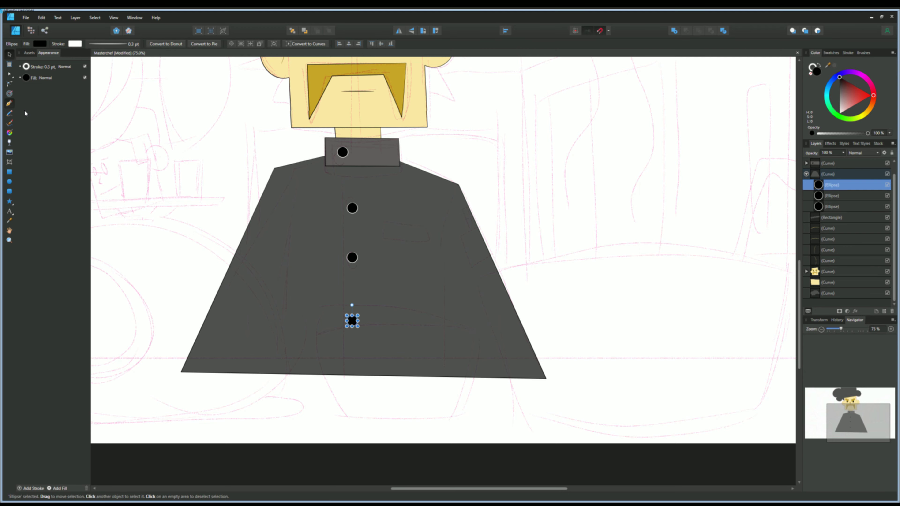
{"action": "scroll", "coordinate": [443, 271], "scroll_direction": "up", "scroll_amount": 3}
{"action": "left_click_drag", "start_coordinate": [486, 179], "coordinate": [538, 151]}
Restore the pocket outline and darken its fill.
{"action": "key", "text": "ctrl+z"}
{"action": "key", "text": "ctrl+z"}
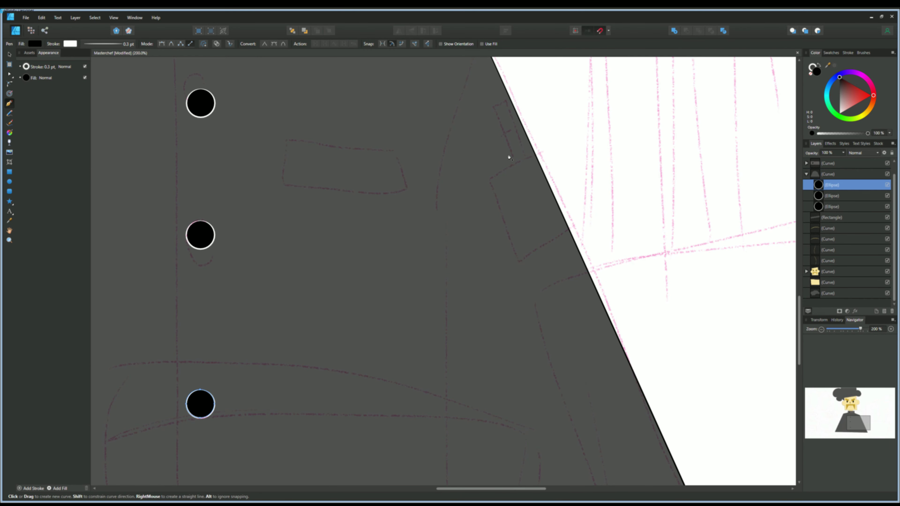
{"action": "key", "text": "ctrl+shift+z"}
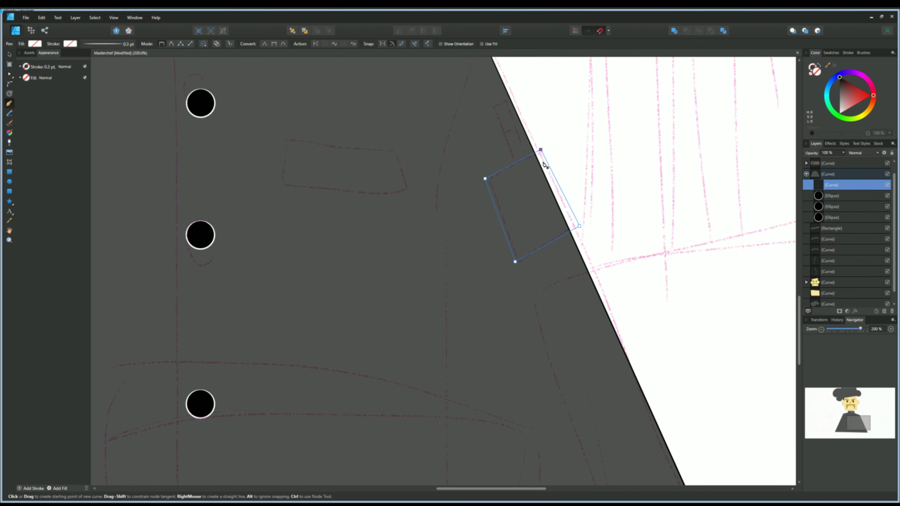
{"action": "left_click_drag", "start_coordinate": [840, 89], "coordinate": [840, 85]}
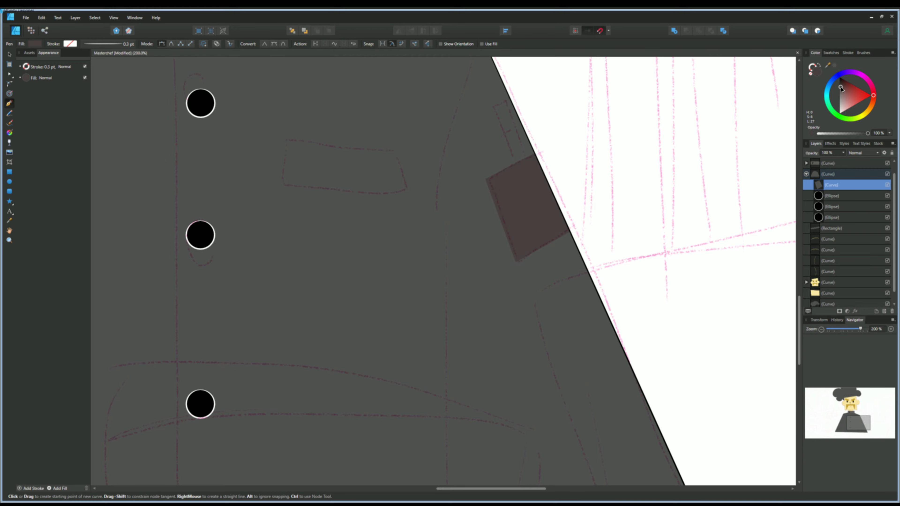
{"action": "left_click", "coordinate": [831, 52]}
{"action": "scroll", "coordinate": [405, 244], "scroll_direction": "up", "scroll_amount": 2}
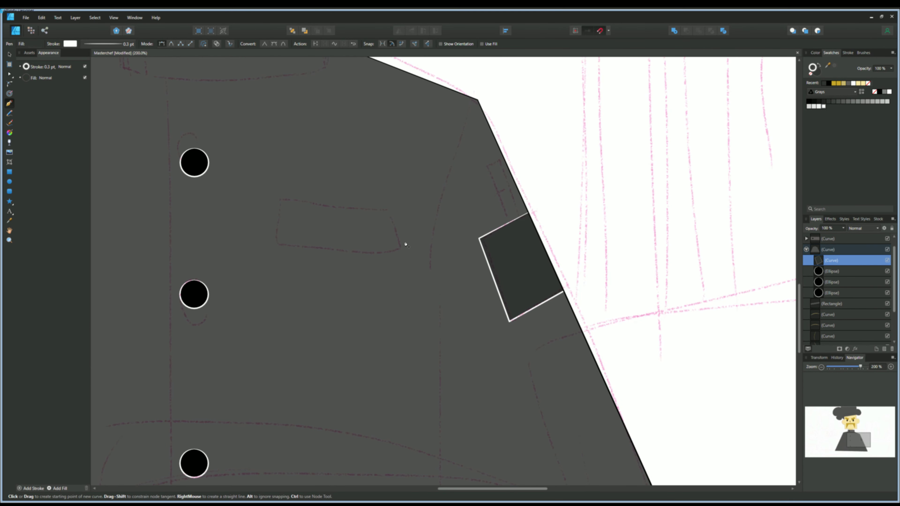
Draw a tall thin bar with a light pinkish-grey top rectangle clipped inside.
{"action": "left_click", "coordinate": [9, 172]}
{"action": "left_click_drag", "start_coordinate": [436, 296], "coordinate": [421, 125]}
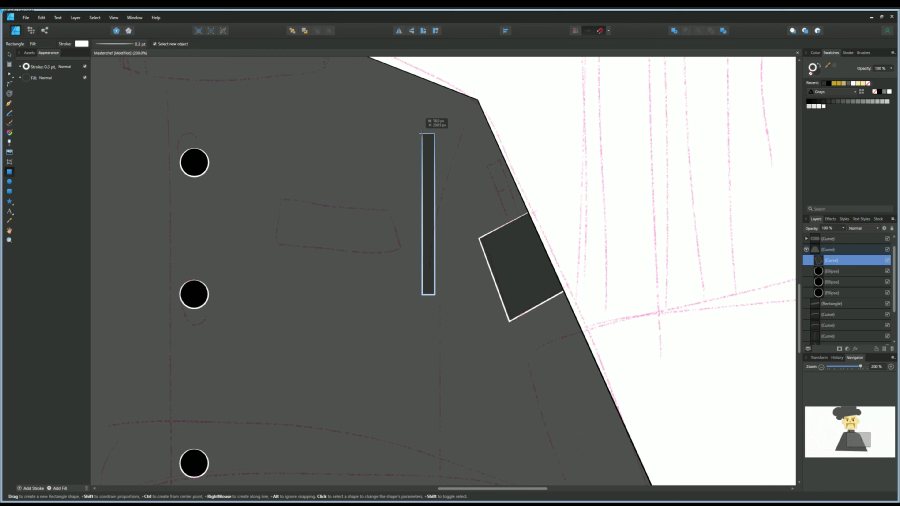
{"action": "scroll", "coordinate": [422, 128], "scroll_direction": "up", "scroll_amount": 1}
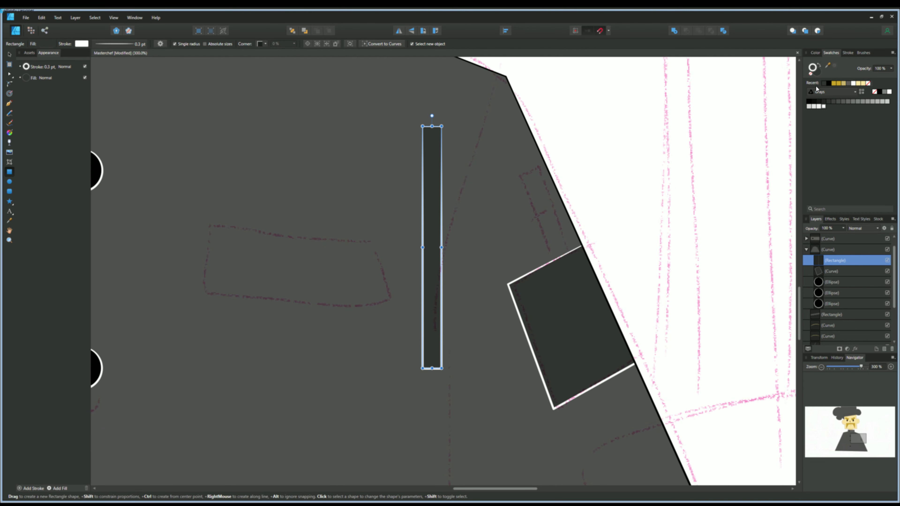
{"action": "left_click_drag", "start_coordinate": [417, 119], "coordinate": [448, 231]}
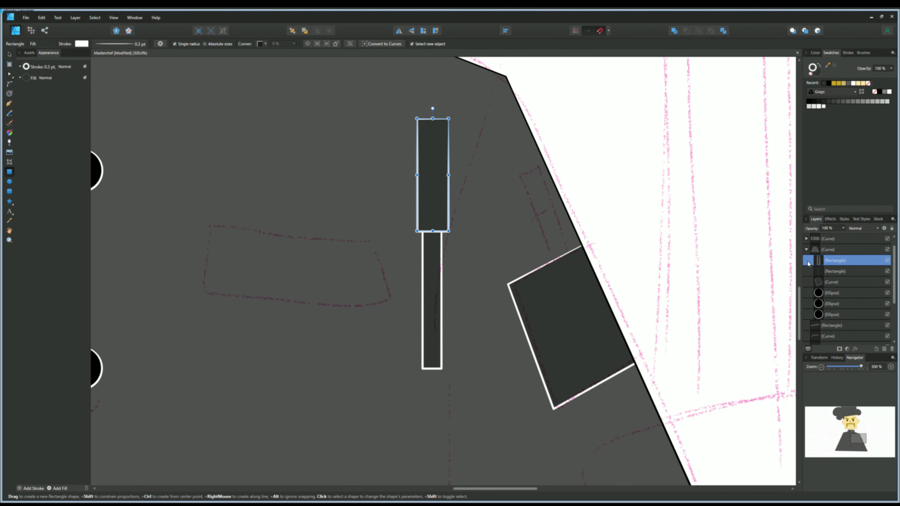
{"action": "left_click_drag", "start_coordinate": [835, 260], "coordinate": [809, 265]}
{"action": "left_click", "coordinate": [814, 52]}
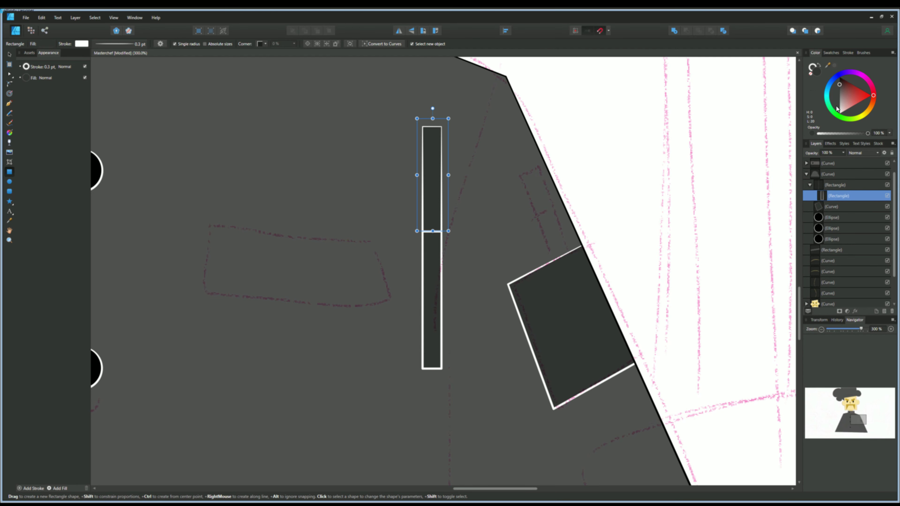
{"action": "left_click", "coordinate": [842, 101]}
Adjust the thin side strip and move the bar pieces toward the pocket.
{"action": "key", "text": "ctrl+plus"}
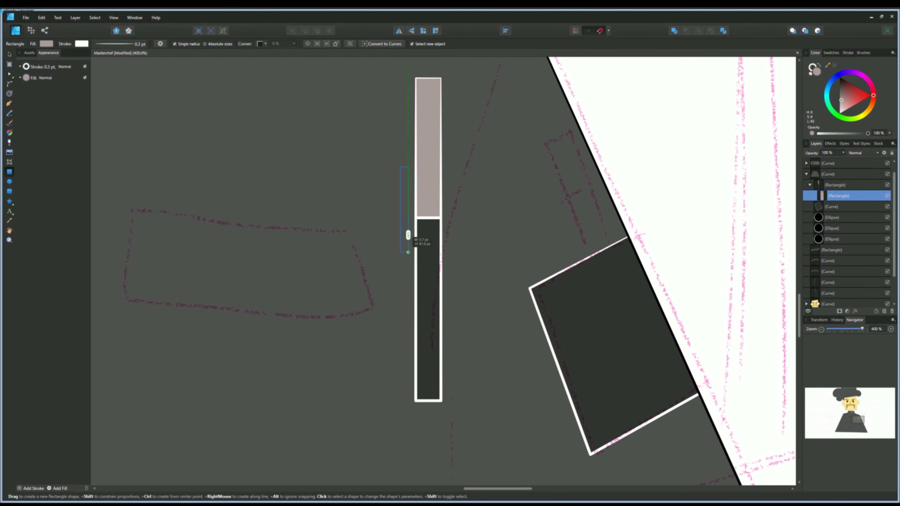
{"action": "left_click_drag", "start_coordinate": [829, 185], "coordinate": [828, 184]}
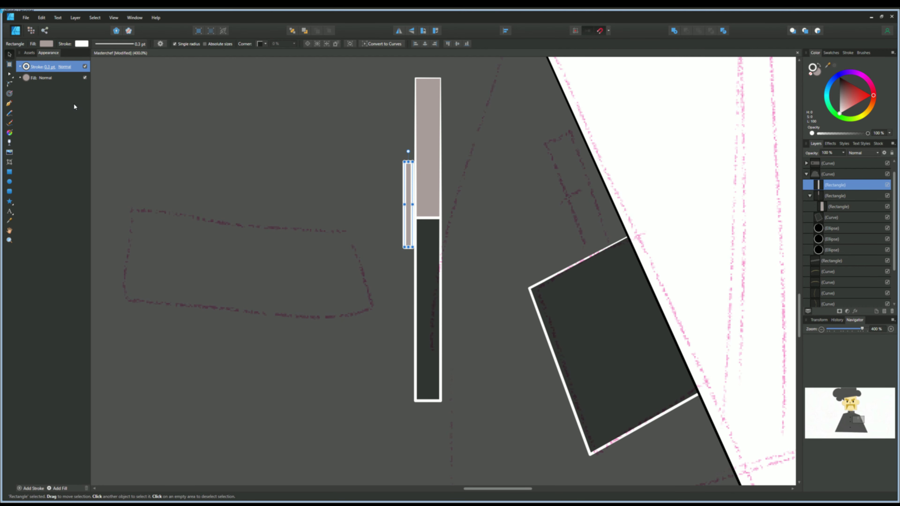
{"action": "key", "text": "ctrl+minus"}
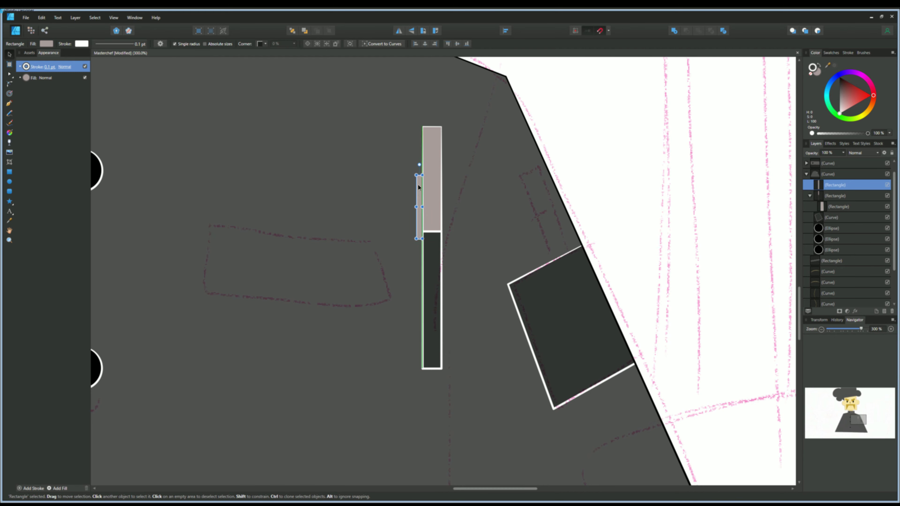
{"action": "key", "text": "ctrl+z"}
{"action": "left_click", "coordinate": [416, 193]}
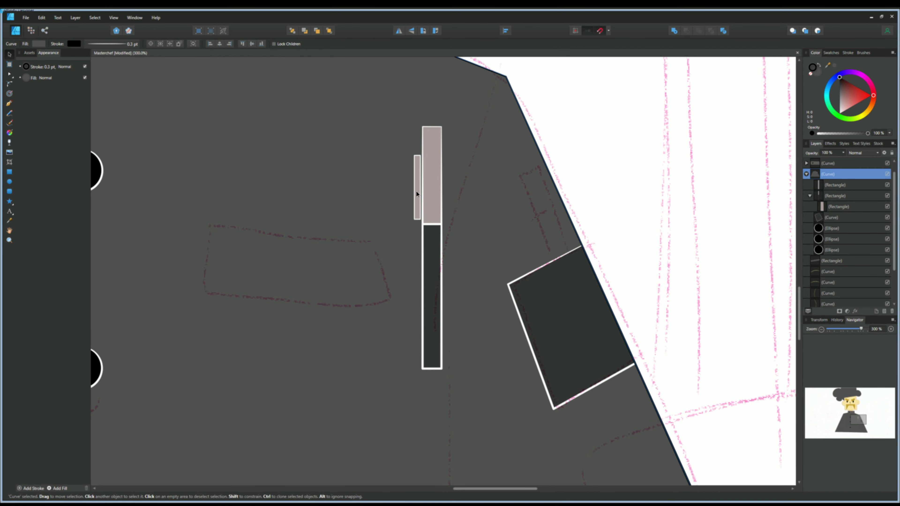
{"action": "key", "text": "ctrl+z"}
{"action": "key", "text": "ctrl+z"}
{"action": "key", "text": "ctrl+z"}
{"action": "key", "text": "ctrl+z"}
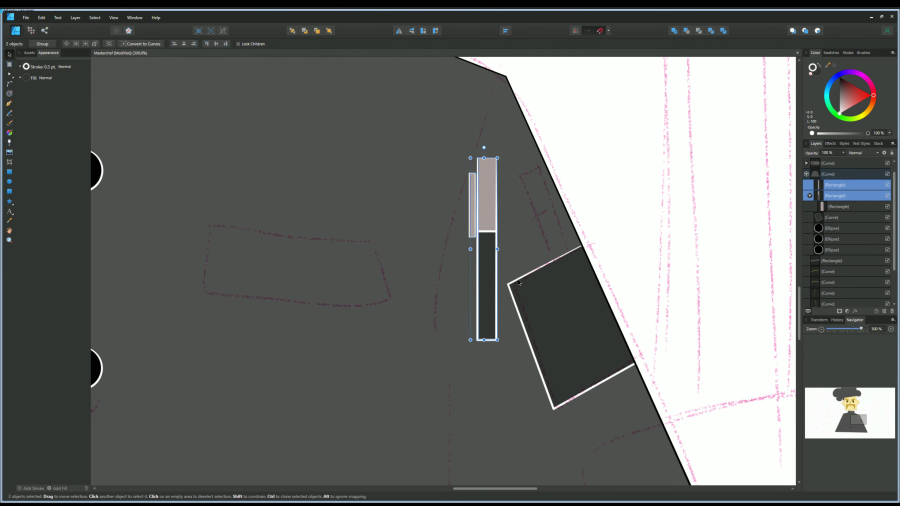
{"action": "key", "text": "ctrl+z"}
{"action": "key", "text": "ctrl+z"}
{"action": "key", "text": "ctrl+z"}
Rotate the pen bar to match the pocket's tilt and review the jacket.
{"action": "key", "text": "ctrl+minus"}
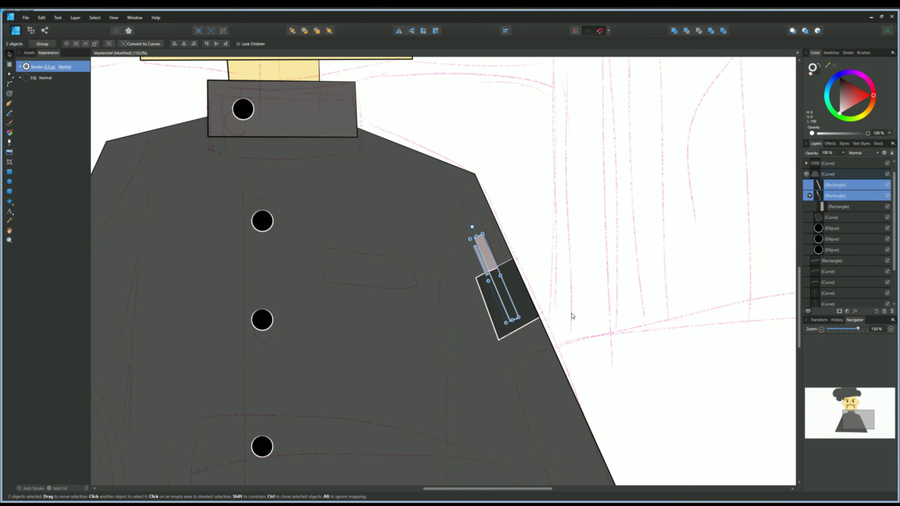
{"action": "key", "text": "ctrl+plus"}
{"action": "left_click", "coordinate": [806, 196]}
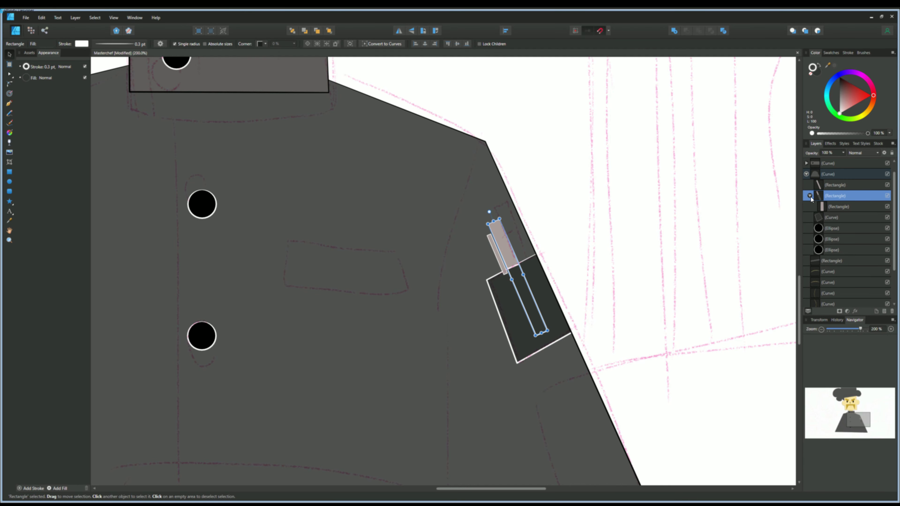
{"action": "key", "text": "ctrl+equal"}
{"action": "key", "text": "ctrl+equal"}
{"action": "left_click", "coordinate": [523, 255]}
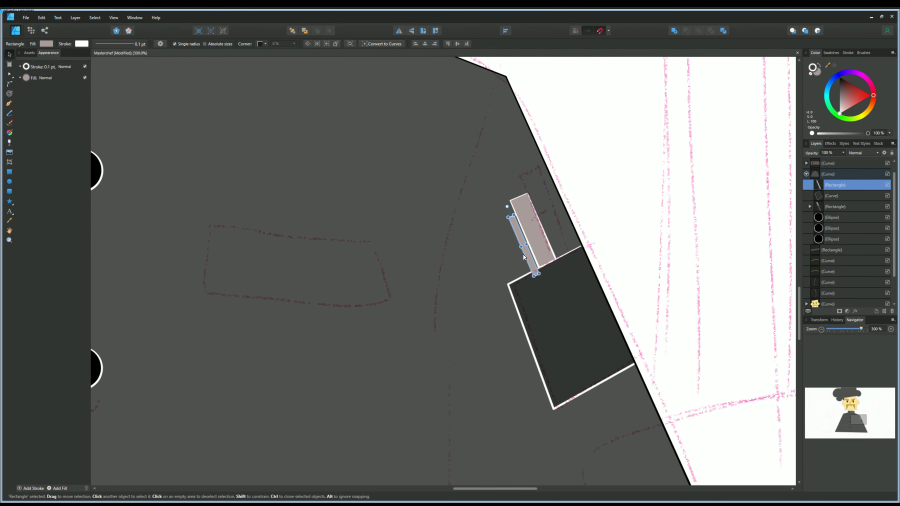
{"action": "key", "text": "ctrl+minus"}
{"action": "key", "text": "ctrl+minus"}
{"action": "left_click", "coordinate": [828, 174]}
Draw a vertical seam line down the jacket centre and move it into the jacket group.
{"action": "scroll", "coordinate": [850, 213], "scroll_direction": "up", "scroll_amount": 1}
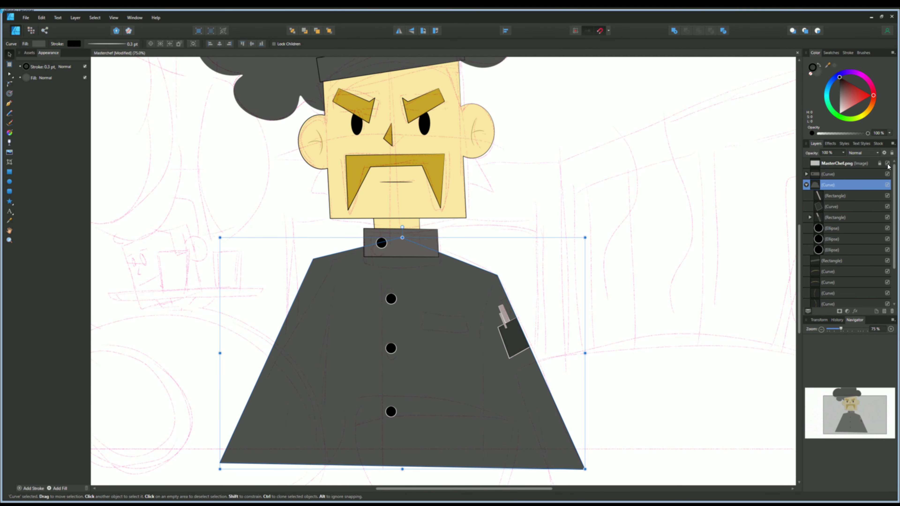
{"action": "scroll", "coordinate": [169, 264], "scroll_direction": "down", "scroll_amount": 3}
{"action": "key", "text": "p"}
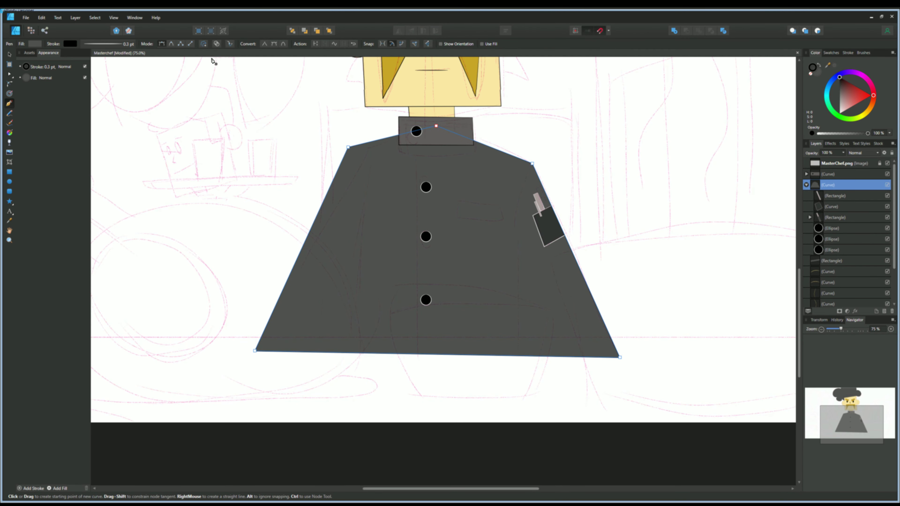
{"action": "scroll", "coordinate": [412, 279], "scroll_direction": "down", "scroll_amount": 2}
{"action": "left_click", "coordinate": [442, 87]}
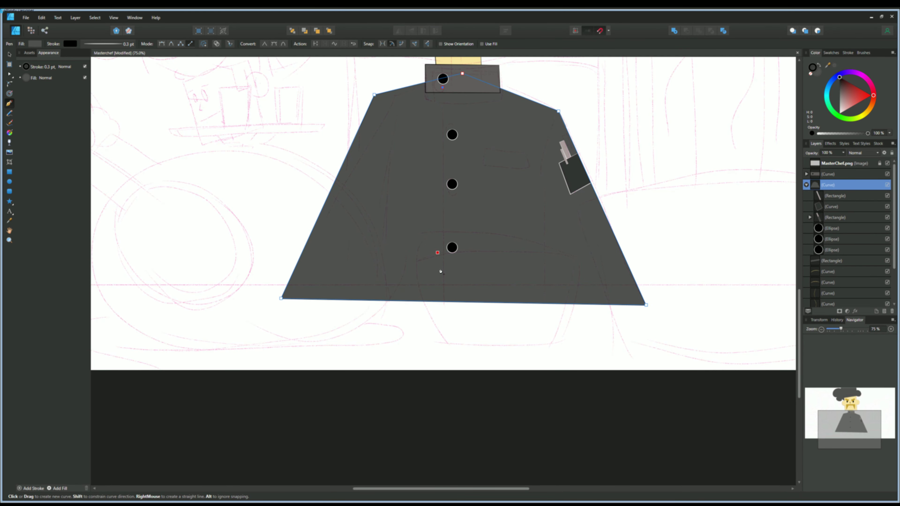
{"action": "left_click", "coordinate": [442, 312]}
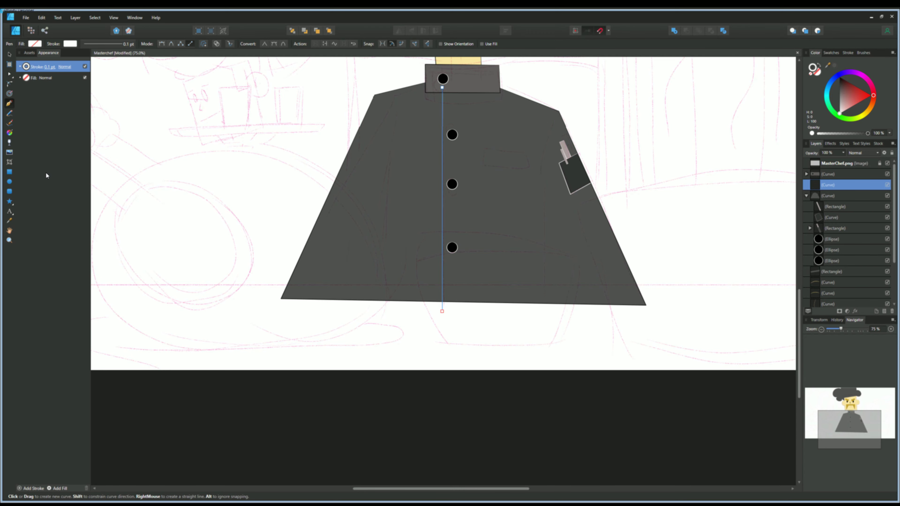
{"action": "key", "text": "ctrl+minus"}
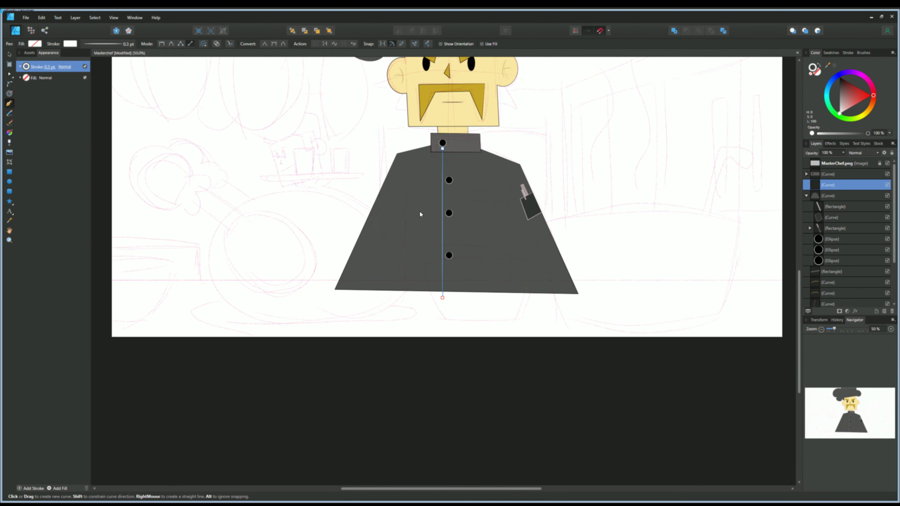
{"action": "left_click_drag", "start_coordinate": [810, 205], "coordinate": [811, 203]}
{"action": "key", "text": "v"}
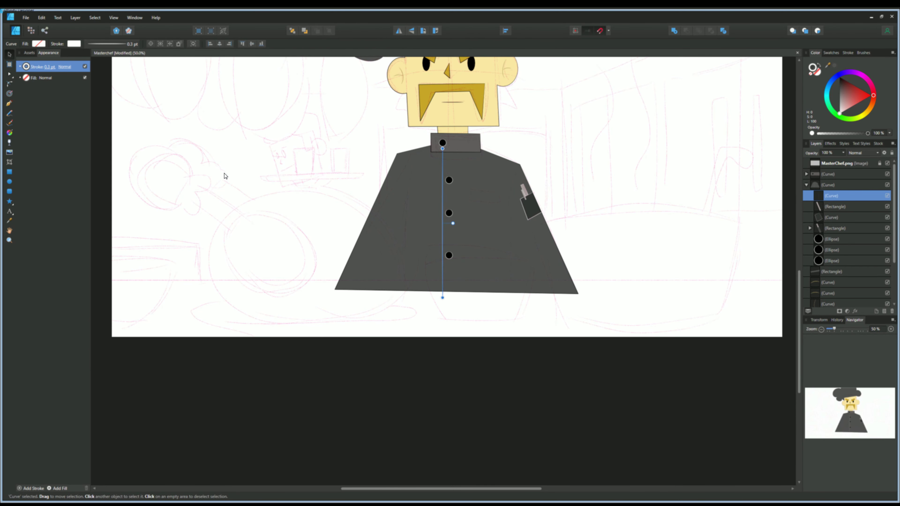
{"action": "left_click", "coordinate": [225, 174]}
Draw a small badge rectangle on the chest.
{"action": "left_click", "coordinate": [829, 239]}
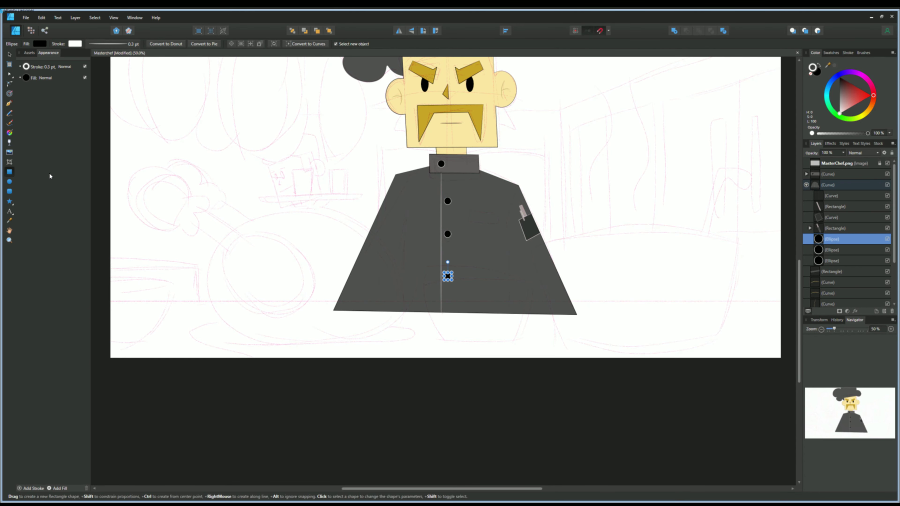
{"action": "key", "text": "ctrl+1"}
{"action": "key", "text": "m"}
{"action": "left_click_drag", "start_coordinate": [486, 237], "coordinate": [485, 238]}
{"action": "key", "text": "ctrl+minus"}
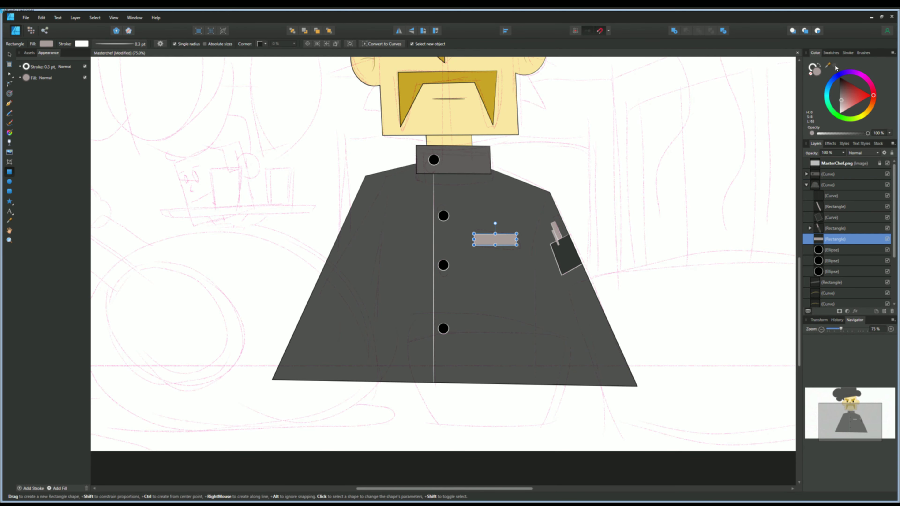
Give the chest badge a darker coat-grey fill.
{"action": "left_click", "coordinate": [834, 66]}
{"action": "left_click", "coordinate": [839, 85]}
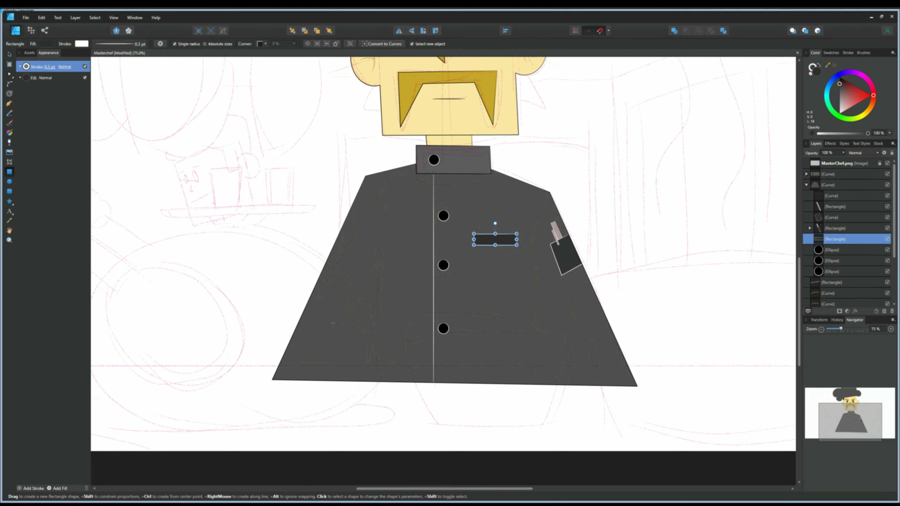
{"action": "scroll", "coordinate": [391, 312], "scroll_direction": "up", "scroll_amount": 2}
{"action": "key", "text": "ctrl+minus"}
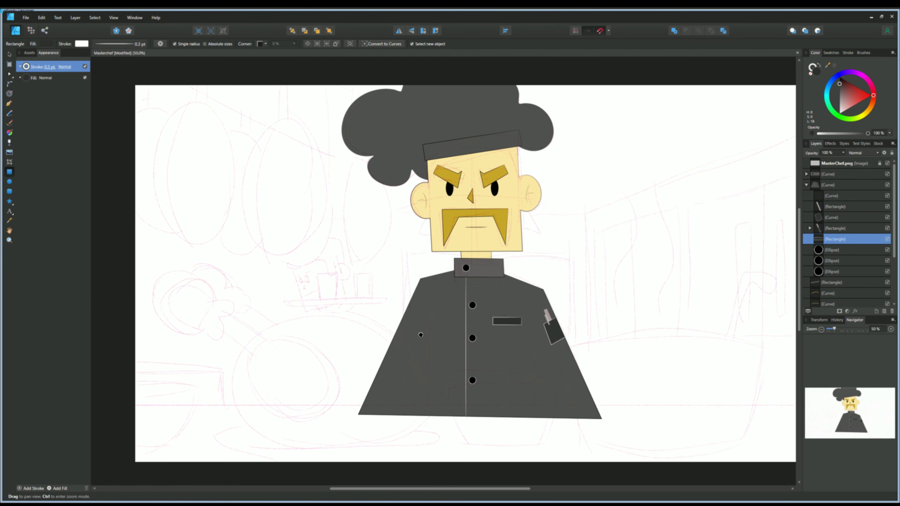
{"action": "left_click_drag", "start_coordinate": [422, 332], "coordinate": [370, 267]}
Draw a fold shape from chest to hem, nest it in the jacket group, and darken it.
{"action": "left_click", "coordinate": [10, 104]}
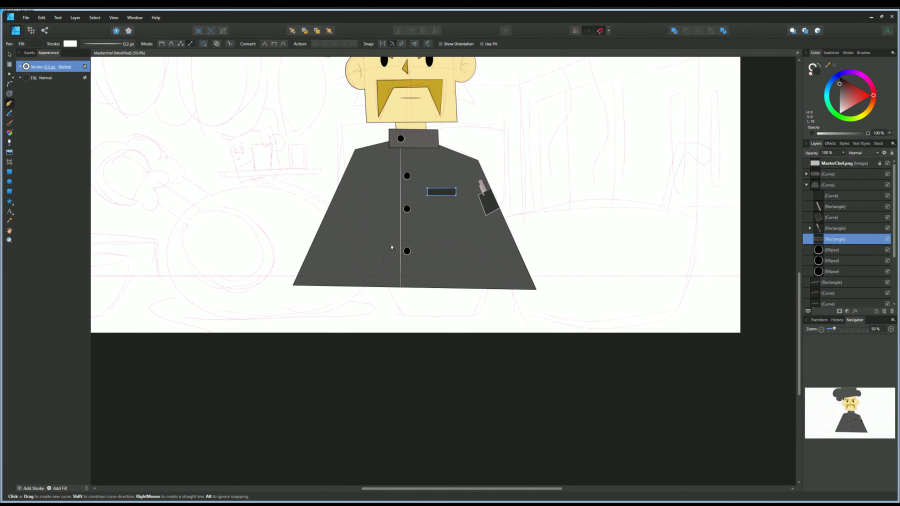
{"action": "scroll", "coordinate": [299, 240], "scroll_direction": "up", "scroll_amount": 1}
{"action": "scroll", "coordinate": [299, 240], "scroll_direction": "left", "scroll_amount": 5}
{"action": "scroll", "coordinate": [299, 240], "scroll_direction": "up", "scroll_amount": 1}
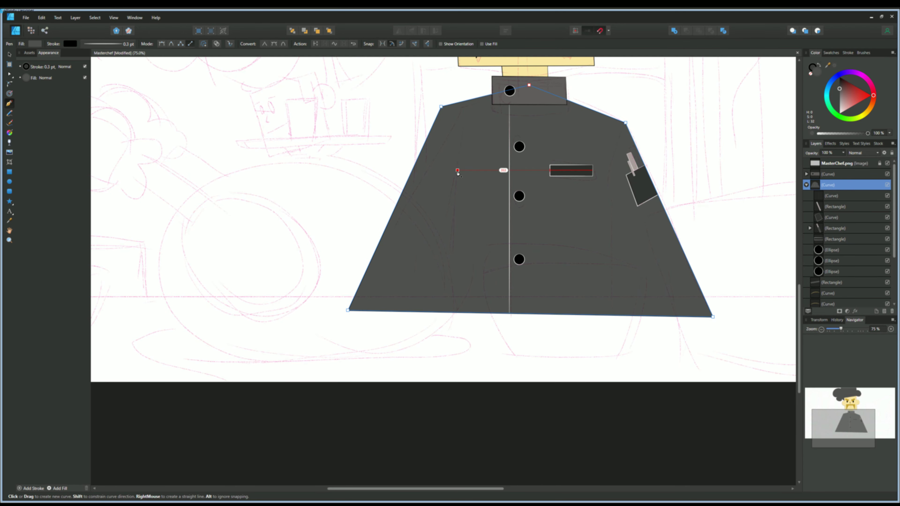
{"action": "left_click", "coordinate": [452, 324]}
{"action": "left_click", "coordinate": [399, 322]}
{"action": "left_click", "coordinate": [457, 170]}
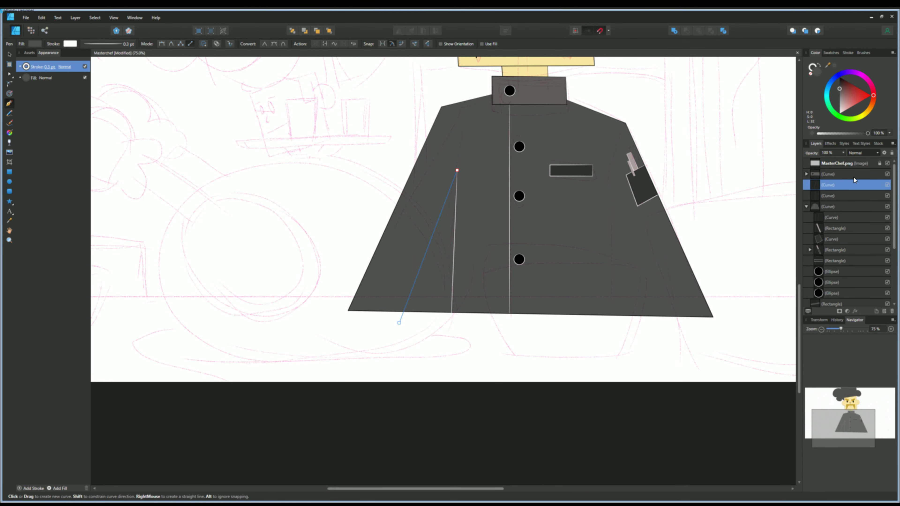
{"action": "left_click_drag", "start_coordinate": [806, 189], "coordinate": [815, 221]}
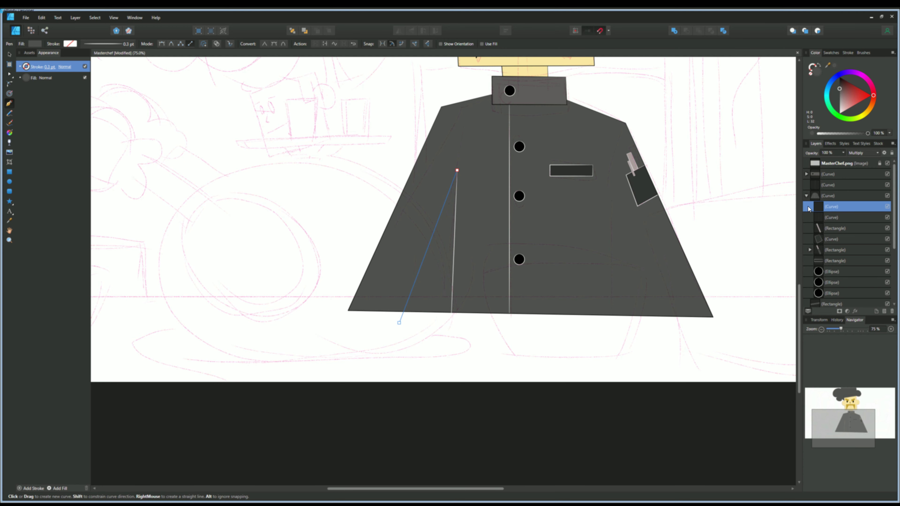
{"action": "left_click_drag", "start_coordinate": [842, 90], "coordinate": [840, 85]}
Reselect the fold inside the jacket group, then the jacket shape.
{"action": "key", "text": "ctrl+1"}
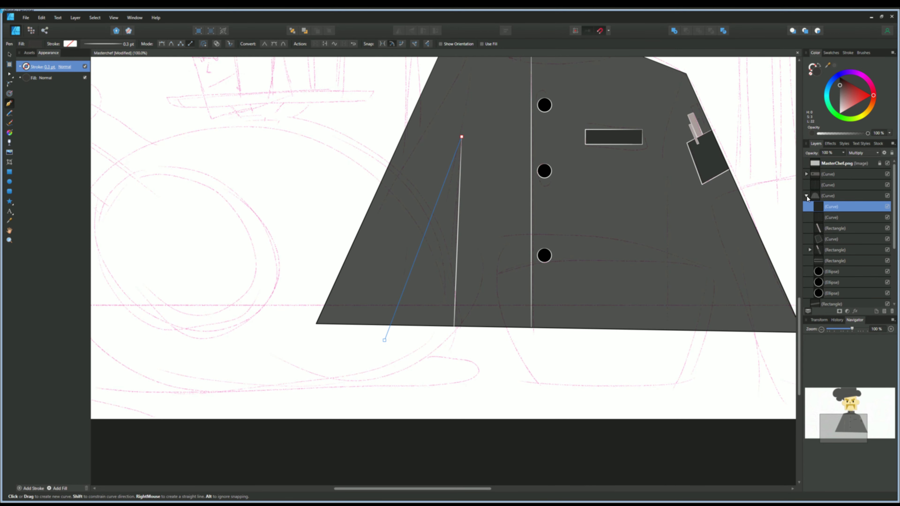
{"action": "left_click", "coordinate": [806, 195]}
{"action": "left_click", "coordinate": [812, 196]}
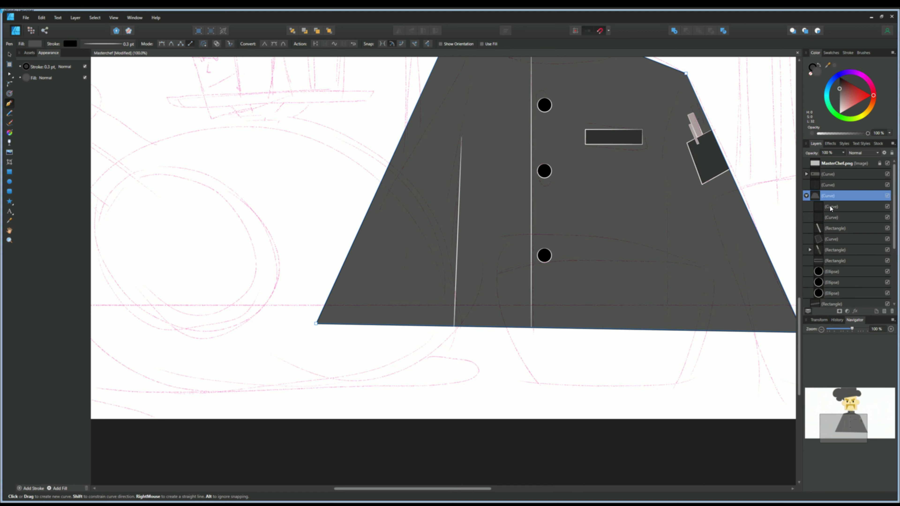
{"action": "left_click", "coordinate": [829, 206]}
{"action": "key", "text": "v"}
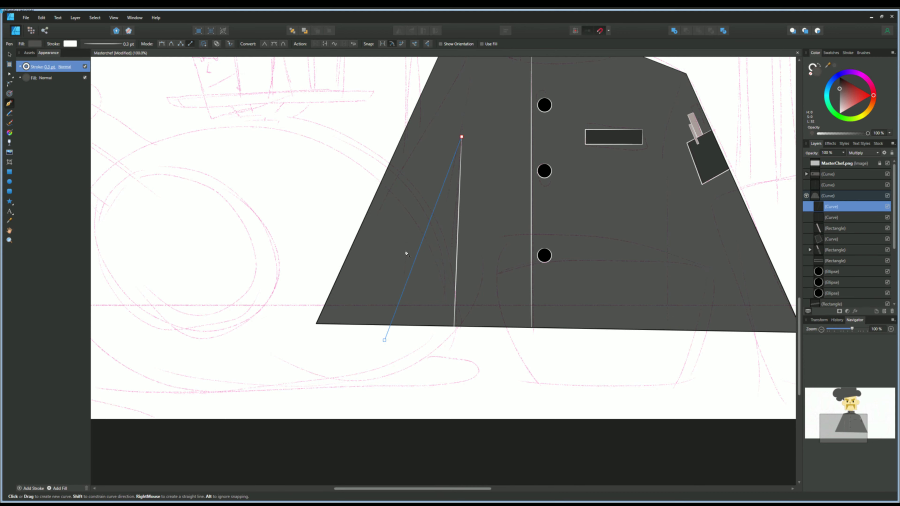
{"action": "left_click", "coordinate": [530, 249]}
{"action": "left_click", "coordinate": [407, 253]}
{"action": "key", "text": "p"}
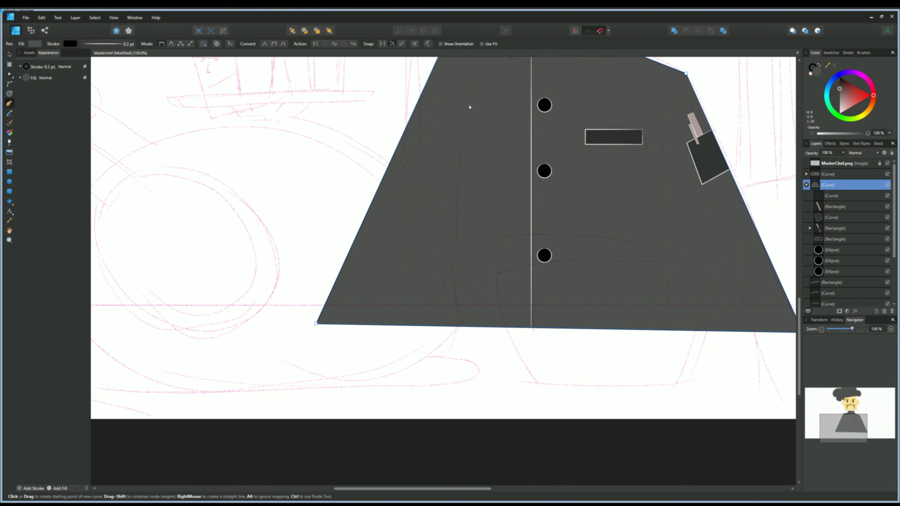
Draw the left Multiply shadow wedge with no outline inside the jacket group, and adjust its lightness.
{"action": "left_click", "coordinate": [450, 343]}
{"action": "left_click", "coordinate": [398, 335]}
{"action": "left_click", "coordinate": [467, 115]}
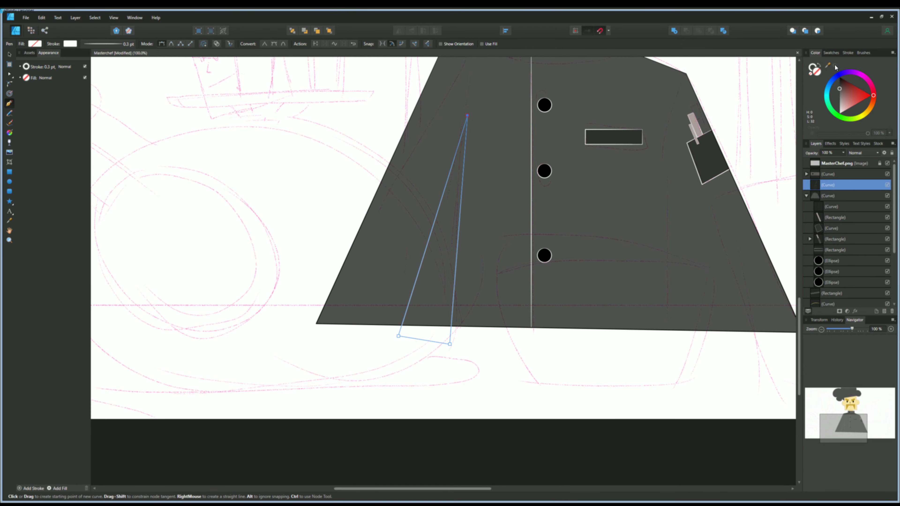
{"action": "left_click", "coordinate": [863, 153]}
{"action": "left_click", "coordinate": [857, 177]}
{"action": "left_click_drag", "start_coordinate": [850, 184], "coordinate": [850, 198]}
{"action": "scroll", "coordinate": [368, 221], "scroll_direction": "down", "scroll_amount": 2}
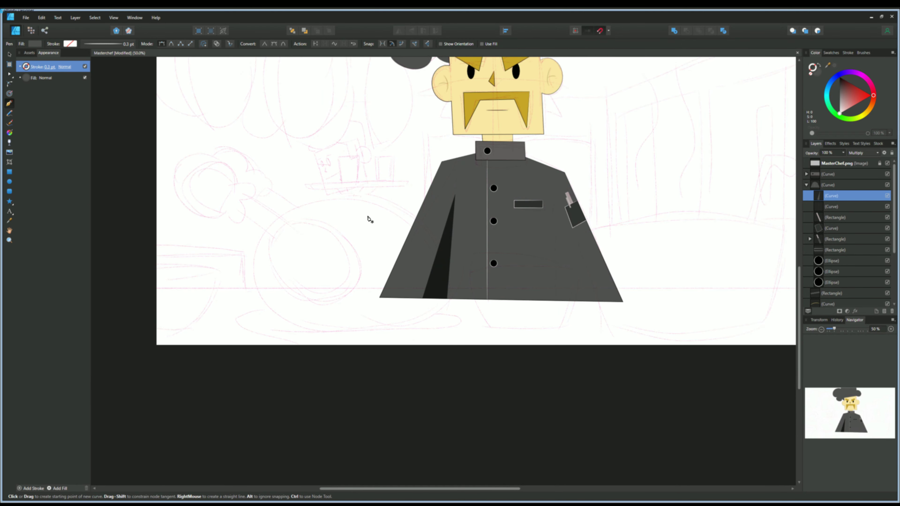
{"action": "left_click", "coordinate": [838, 98]}
{"action": "left_click_drag", "start_coordinate": [838, 97], "coordinate": [840, 97]}
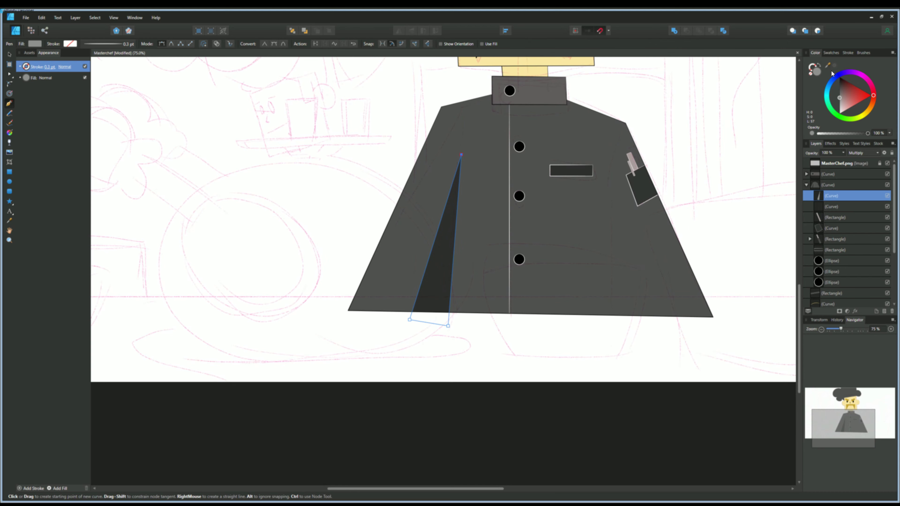
Draw a second filled shadow wedge below the pocket on the jacket's other side.
{"action": "left_click_drag", "start_coordinate": [331, 228], "coordinate": [237, 208]}
{"action": "left_click", "coordinate": [517, 164]}
{"action": "left_click", "coordinate": [514, 303]}
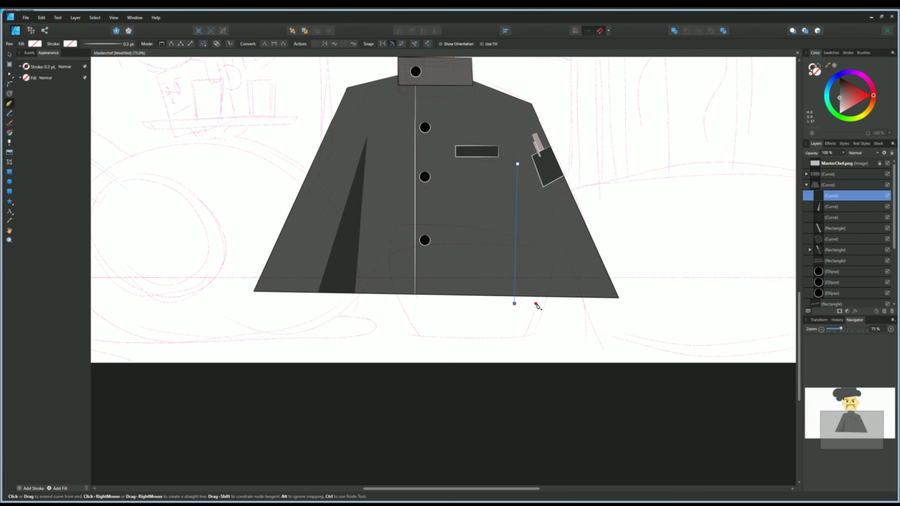
{"action": "left_click", "coordinate": [517, 164]}
{"action": "scroll", "coordinate": [396, 315], "scroll_direction": "down", "scroll_amount": 2}
{"action": "scroll", "coordinate": [396, 316], "scroll_direction": "up", "scroll_amount": 2}
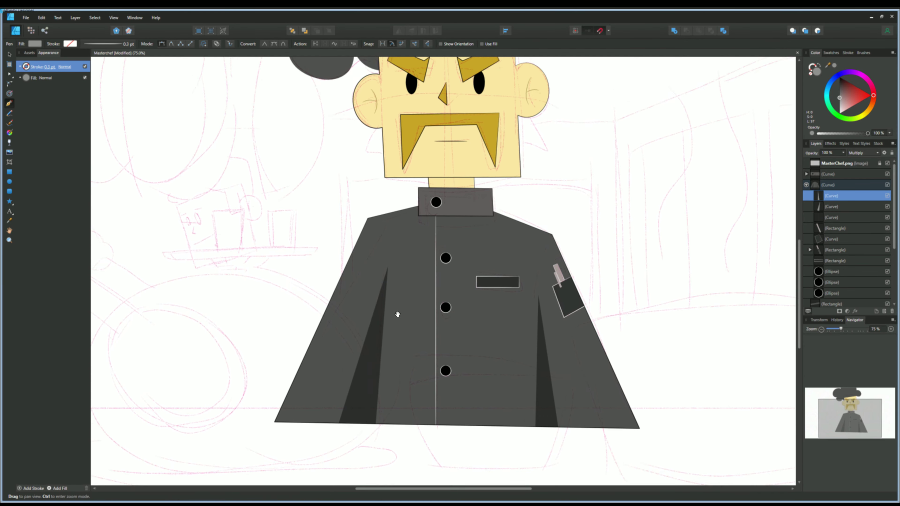
{"action": "scroll", "coordinate": [354, 275], "scroll_direction": "up", "scroll_amount": 2}
{"action": "scroll", "coordinate": [353, 275], "scroll_direction": "up", "scroll_amount": 1}
{"action": "scroll", "coordinate": [373, 268], "scroll_direction": "down", "scroll_amount": 2}
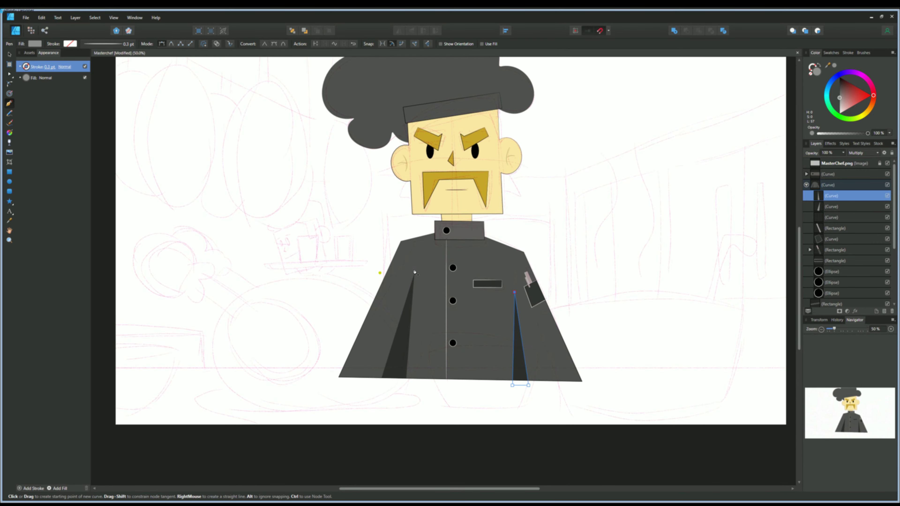
{"action": "scroll", "coordinate": [350, 199], "scroll_direction": "up", "scroll_amount": 2}
{"action": "scroll", "coordinate": [377, 297], "scroll_direction": "up", "scroll_amount": 2}
{"action": "scroll", "coordinate": [377, 297], "scroll_direction": "down", "scroll_amount": 2}
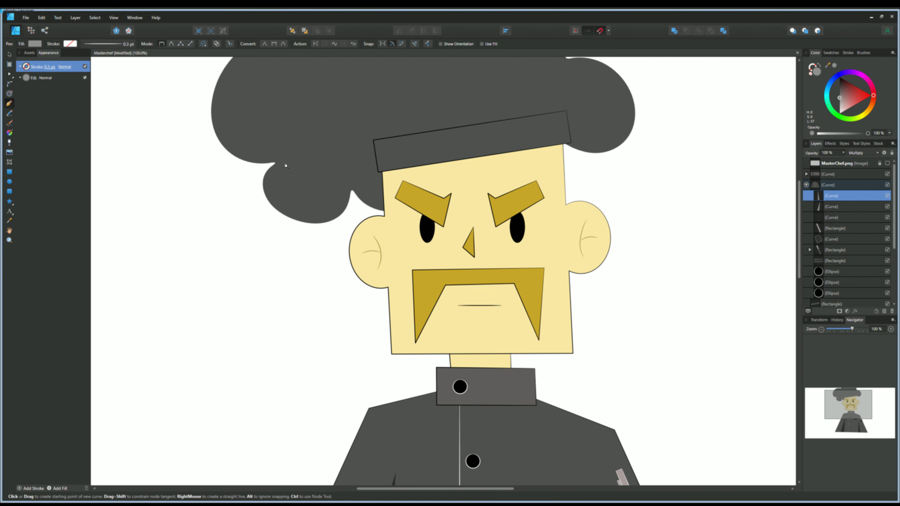
{"action": "key", "text": "v"}
{"action": "left_click", "coordinate": [439, 255]}
Draw a small shadow shape under the hat band and move it into the face group.
{"action": "scroll", "coordinate": [440, 255], "scroll_direction": "up", "scroll_amount": 1}
{"action": "key", "text": "p"}
{"action": "scroll", "coordinate": [441, 271], "scroll_direction": "up", "scroll_amount": 1}
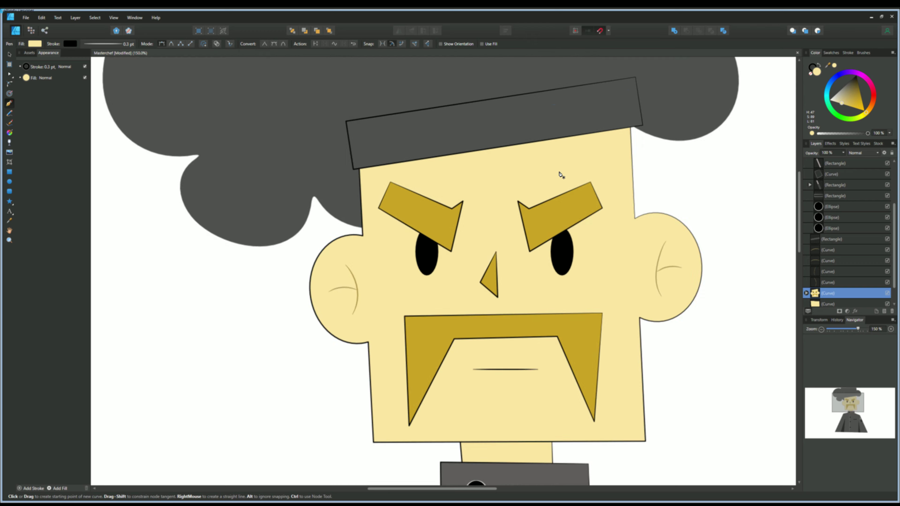
{"action": "left_click", "coordinate": [635, 132]}
{"action": "left_click", "coordinate": [635, 121]}
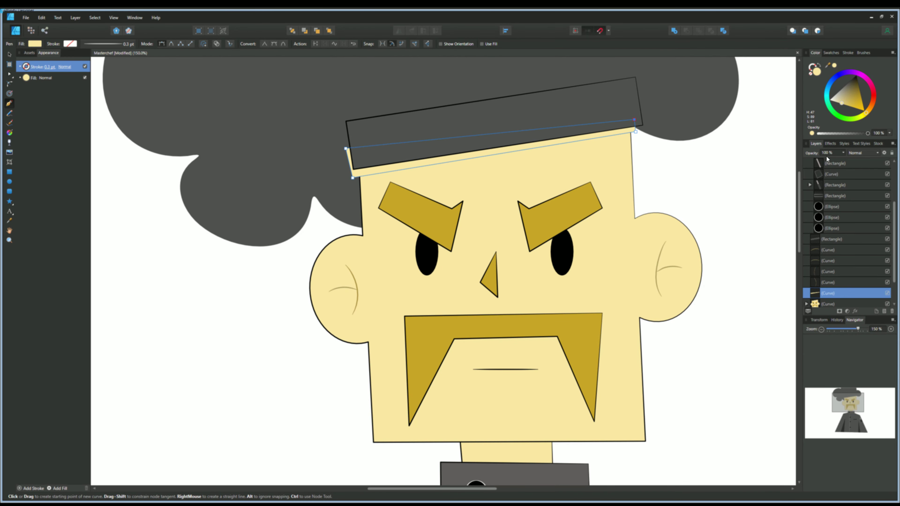
{"action": "scroll", "coordinate": [842, 219], "scroll_direction": "down", "scroll_amount": 3}
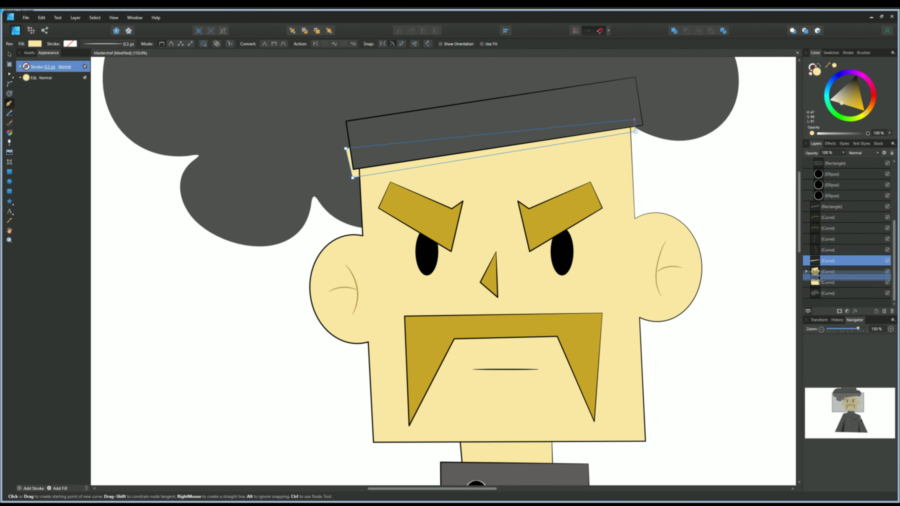
{"action": "left_click_drag", "start_coordinate": [820, 284], "coordinate": [815, 272]}
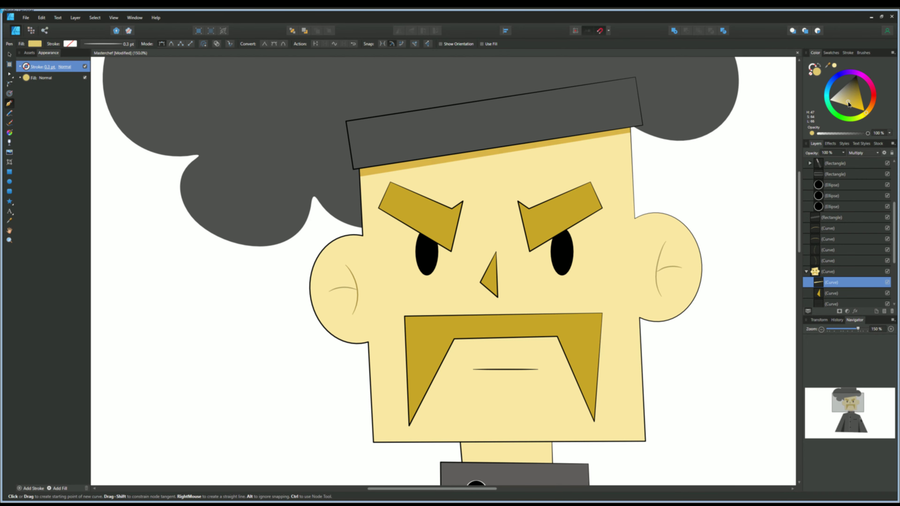
{"action": "key", "text": "ctrl+minus"}
{"action": "left_click_drag", "start_coordinate": [304, 263], "coordinate": [335, 224]}
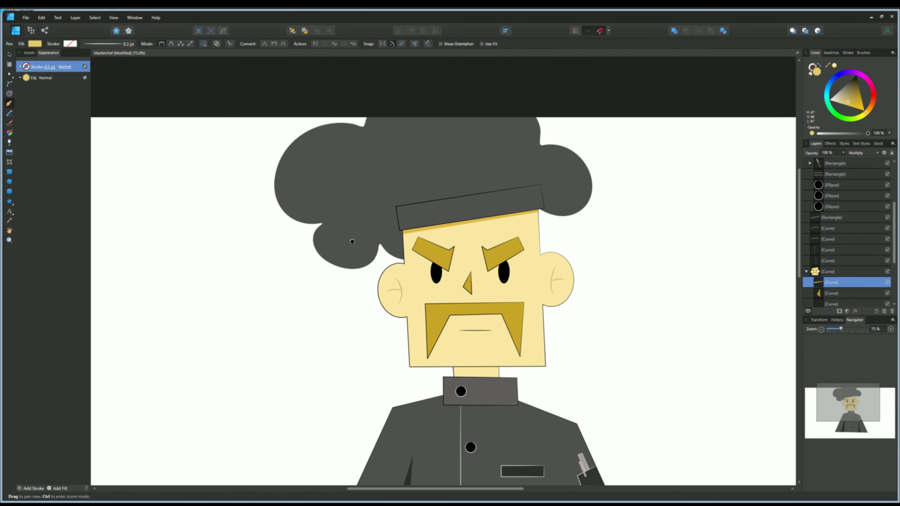
Draw a chin triangle below the mouth and fill it gold.
{"action": "key", "text": "v"}
{"action": "scroll", "coordinate": [370, 184], "scroll_direction": "down", "scroll_amount": 2}
{"action": "scroll", "coordinate": [384, 226], "scroll_direction": "up", "scroll_amount": 3}
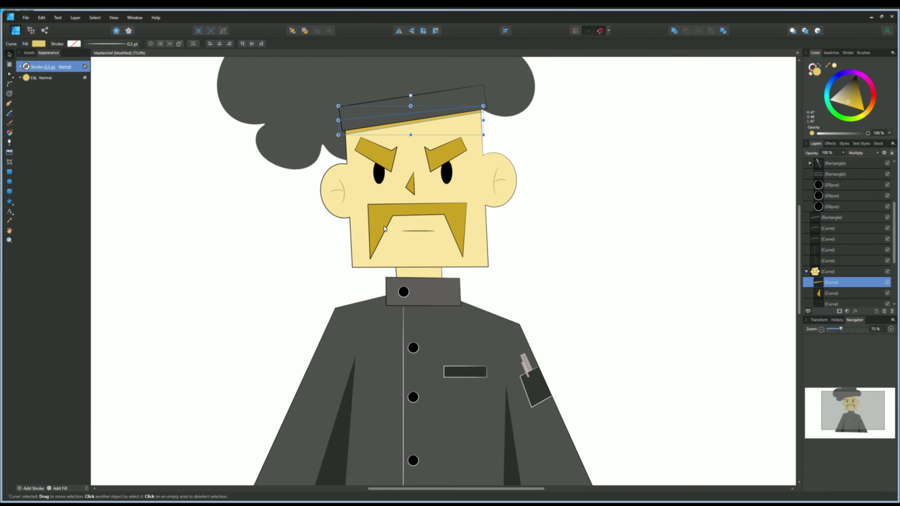
{"action": "scroll", "coordinate": [419, 249], "scroll_direction": "up", "scroll_amount": 2}
{"action": "scroll", "coordinate": [414, 233], "scroll_direction": "up", "scroll_amount": 2}
{"action": "key", "text": "p"}
{"action": "left_click", "coordinate": [387, 206]}
{"action": "left_click", "coordinate": [431, 207]}
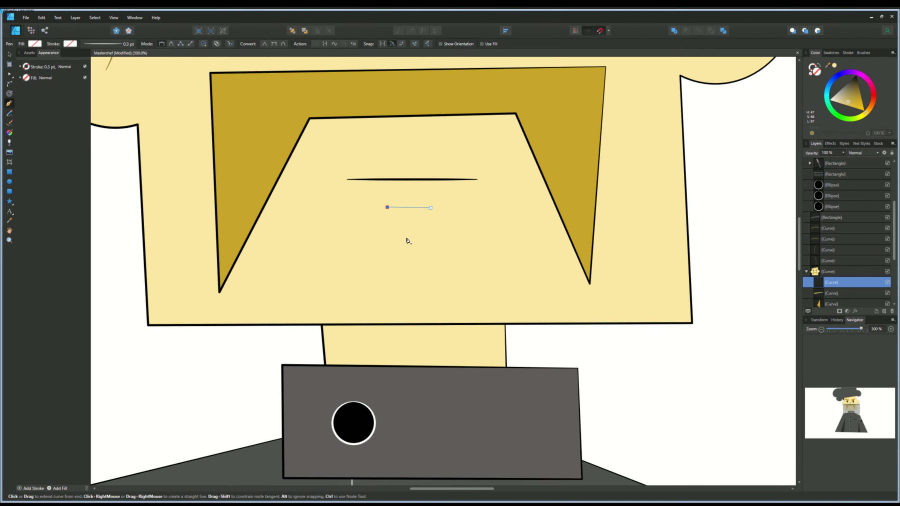
{"action": "left_click", "coordinate": [405, 239]}
{"action": "left_click", "coordinate": [834, 66]}
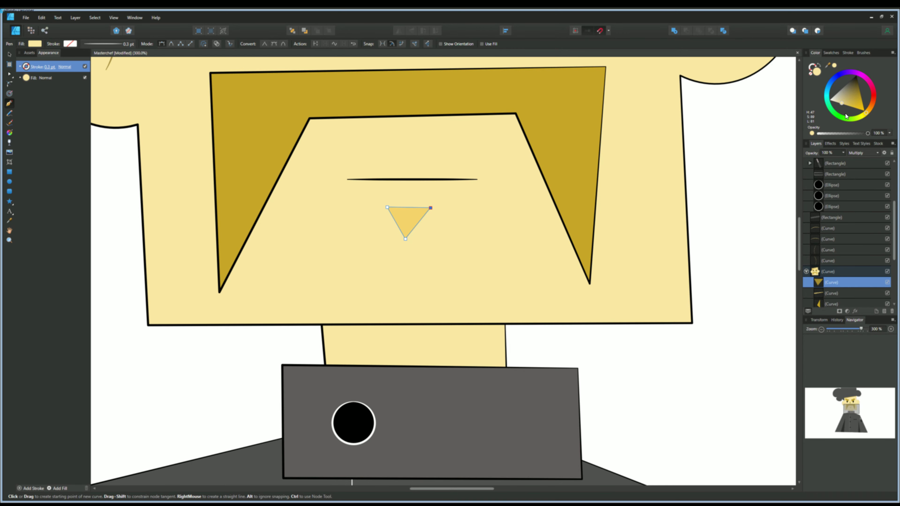
{"action": "left_click_drag", "start_coordinate": [845, 116], "coordinate": [847, 98]}
Draw a four-corner shadow shape across the top of the neck.
{"action": "scroll", "coordinate": [383, 255], "scroll_direction": "down", "scroll_amount": 5}
{"action": "scroll", "coordinate": [383, 255], "scroll_direction": "up", "scroll_amount": 1}
{"action": "scroll", "coordinate": [383, 255], "scroll_direction": "down", "scroll_amount": 2}
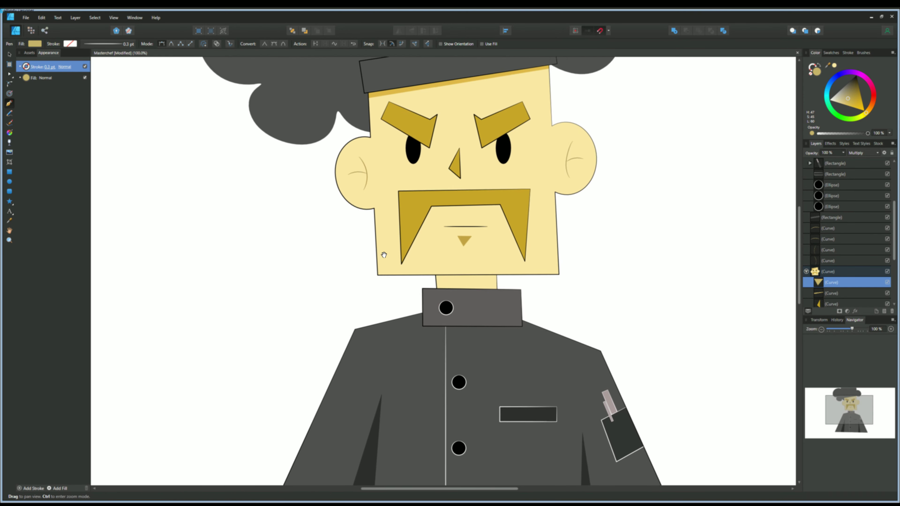
{"action": "left_click_drag", "start_coordinate": [383, 255], "coordinate": [368, 236]}
{"action": "key", "text": "v"}
{"action": "left_click", "coordinate": [432, 186]}
{"action": "scroll", "coordinate": [372, 186], "scroll_direction": "up", "scroll_amount": 1}
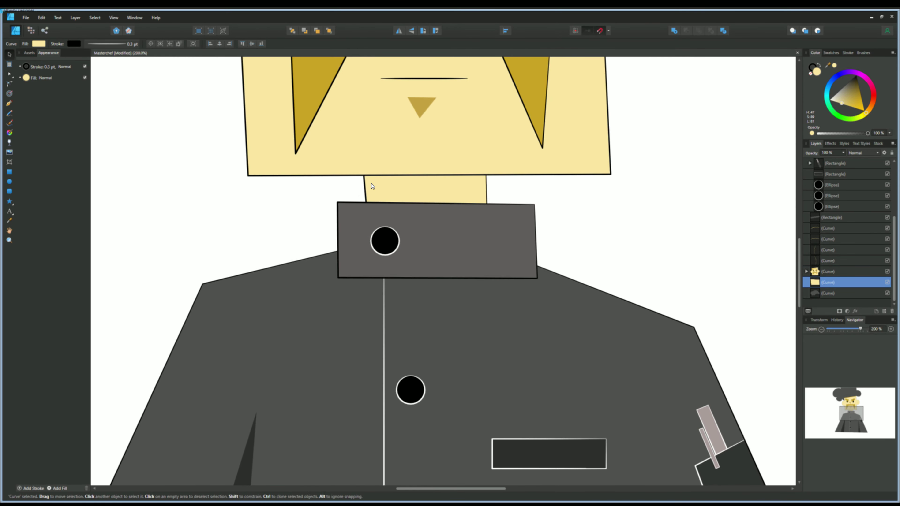
{"action": "key", "text": "p"}
{"action": "left_click", "coordinate": [351, 151]}
{"action": "left_click", "coordinate": [494, 144]}
{"action": "left_click", "coordinate": [499, 188]}
{"action": "left_click", "coordinate": [351, 187]}
{"action": "left_click", "coordinate": [351, 151]}
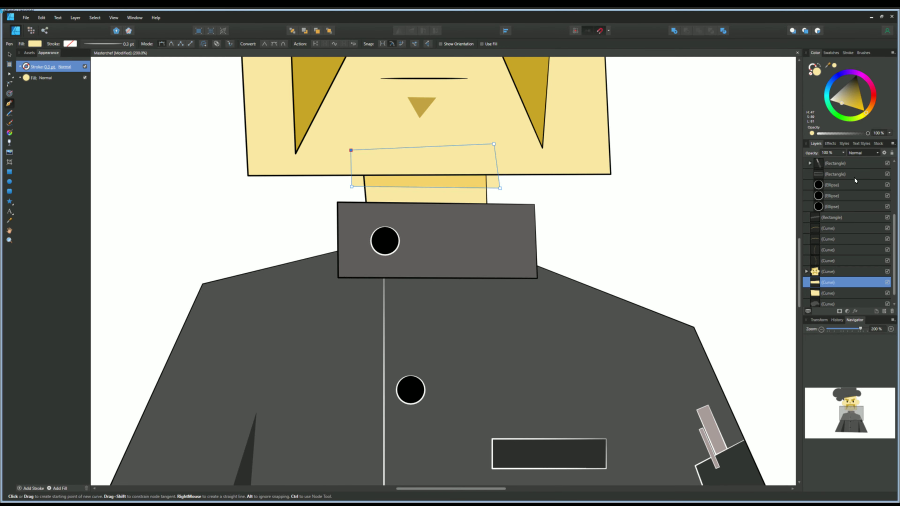
Nest the neck shadow inside the neck shape, set Multiply, and darken its gold.
{"action": "left_click_drag", "start_coordinate": [828, 282], "coordinate": [827, 293]}
{"action": "left_click", "coordinate": [863, 153]}
{"action": "left_click", "coordinate": [860, 170]}
{"action": "left_click_drag", "start_coordinate": [842, 103], "coordinate": [847, 100]}
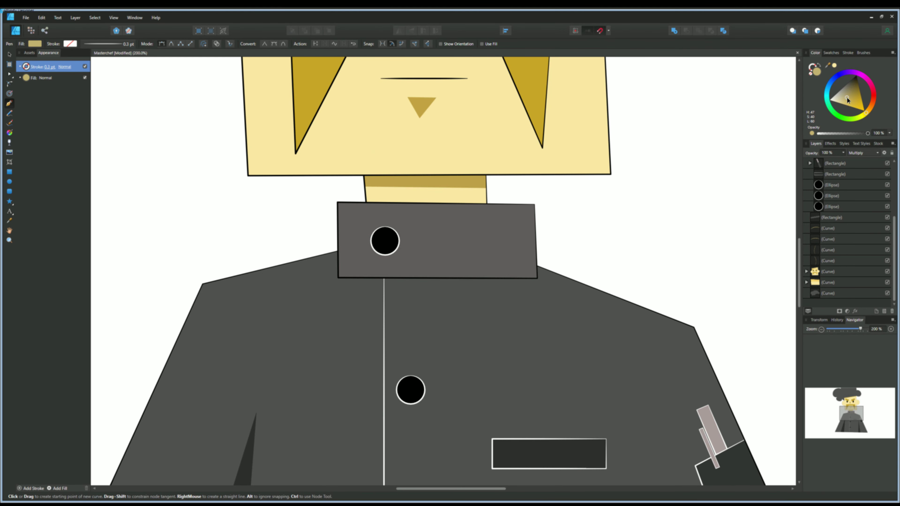
{"action": "scroll", "coordinate": [345, 245], "scroll_direction": "down", "scroll_amount": 3}
{"action": "scroll", "coordinate": [312, 268], "scroll_direction": "up", "scroll_amount": 1}
{"action": "scroll", "coordinate": [311, 268], "scroll_direction": "up", "scroll_amount": 2}
{"action": "scroll", "coordinate": [300, 258], "scroll_direction": "up", "scroll_amount": 1}
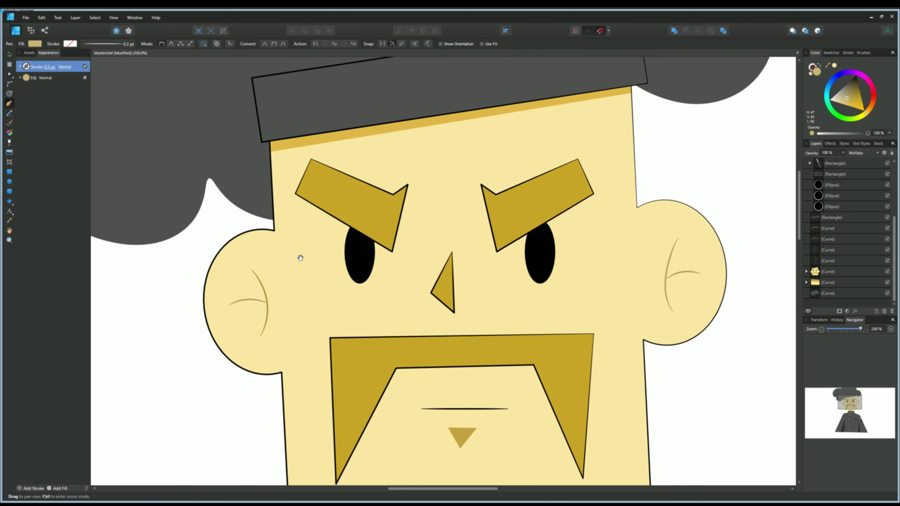
{"action": "left_click", "coordinate": [280, 167], "text": "ctrl"}
Draw a Multiply shadow band under the left eyebrow, clipped inside the face.
{"action": "scroll", "coordinate": [232, 167], "scroll_direction": "up", "scroll_amount": 2}
{"action": "scroll", "coordinate": [243, 173], "scroll_direction": "up", "scroll_amount": 1}
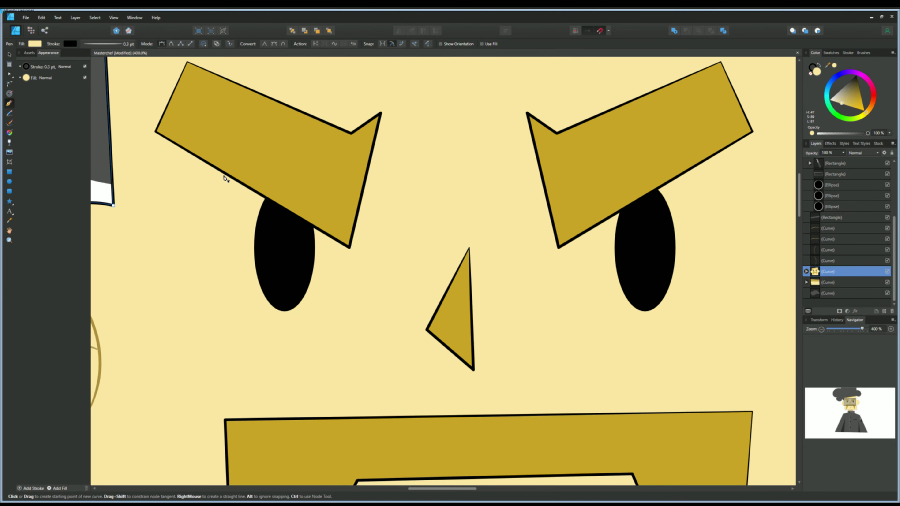
{"action": "left_click_drag", "start_coordinate": [278, 188], "coordinate": [291, 164]}
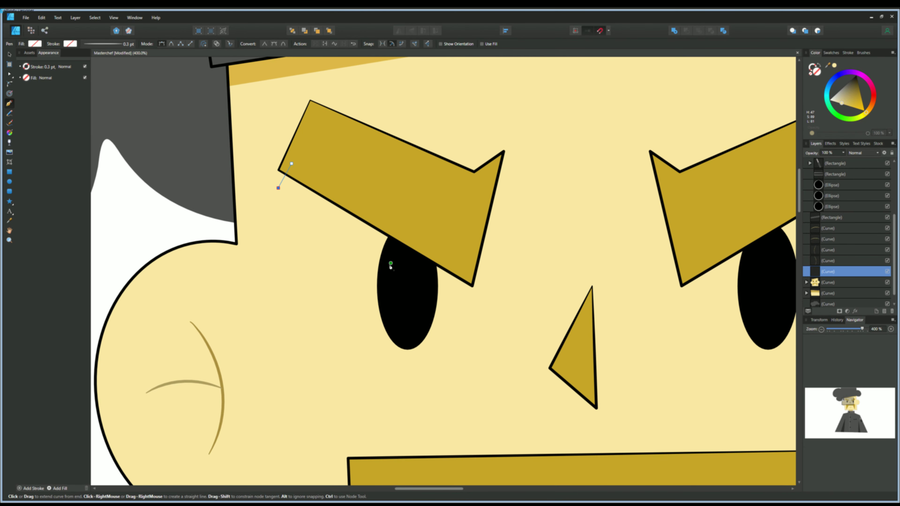
{"action": "left_click", "coordinate": [455, 297]}
{"action": "left_click", "coordinate": [464, 267]}
{"action": "left_click", "coordinate": [292, 163]}
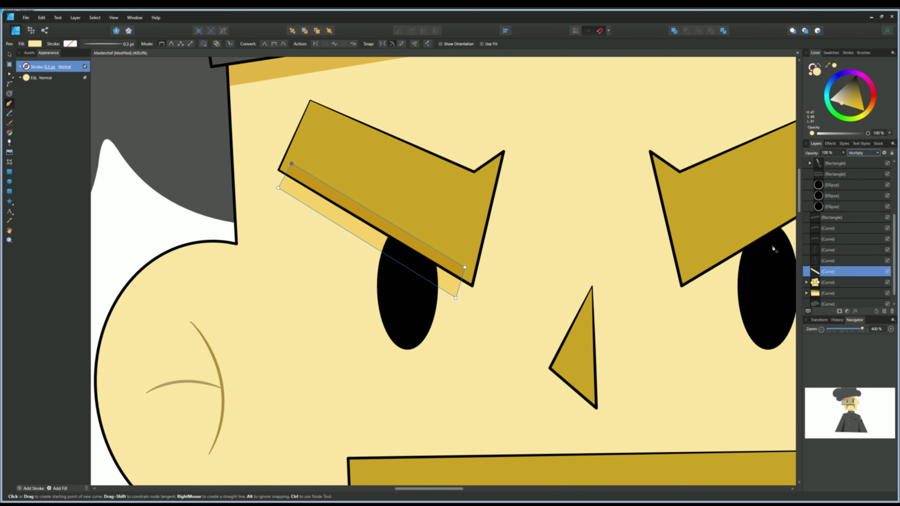
{"action": "left_click_drag", "start_coordinate": [811, 288], "coordinate": [813, 288]}
Move the eyebrow shadow below the eye ellipses in the face group.
{"action": "key", "text": "ctrl+minus"}
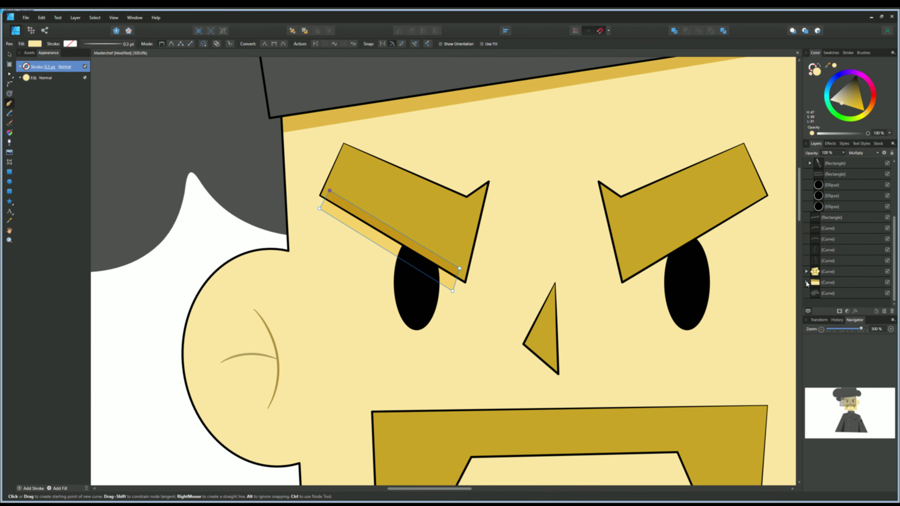
{"action": "left_click", "coordinate": [806, 272]}
{"action": "scroll", "coordinate": [895, 260], "scroll_direction": "down", "scroll_amount": 2}
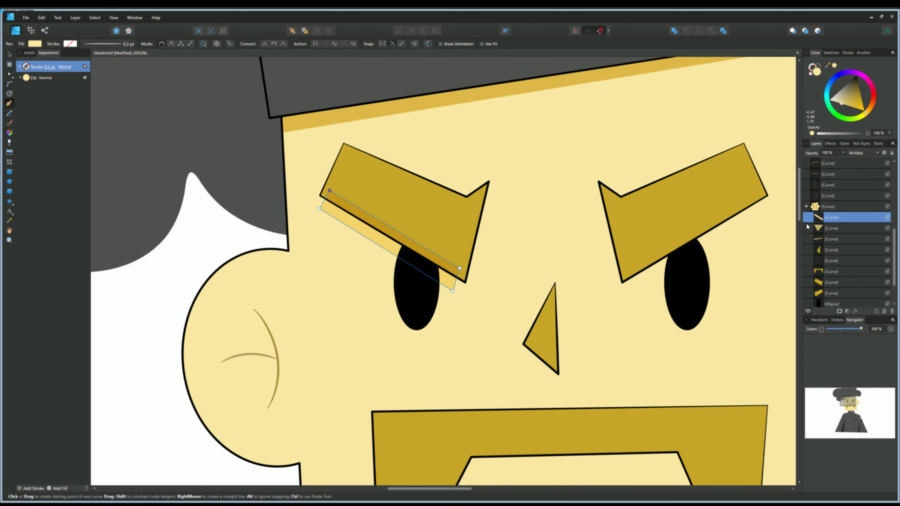
{"action": "left_click_drag", "start_coordinate": [806, 221], "coordinate": [814, 305]}
{"action": "key", "text": "ctrl+minus"}
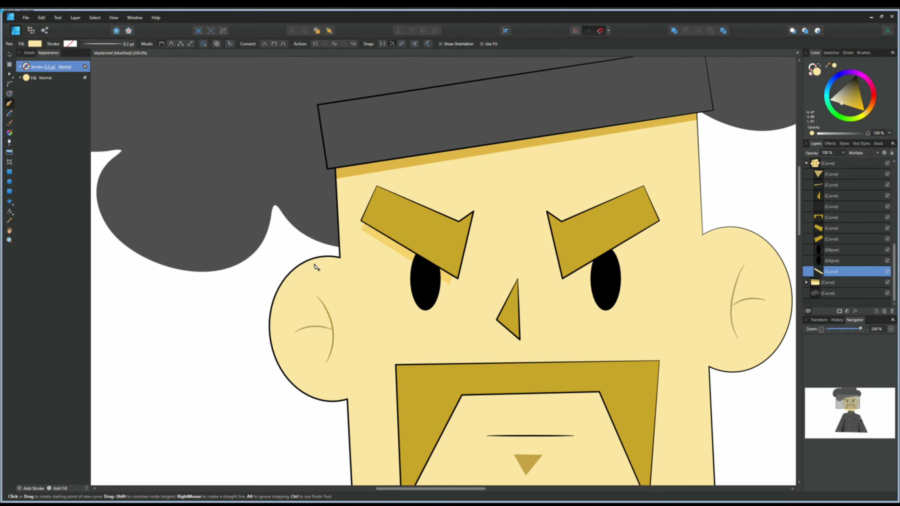
{"action": "key", "text": "ctrl+plus"}
Duplicate the eyebrow shadow, flip it horizontally, and place it under the right eyebrow.
{"action": "key", "text": "v"}
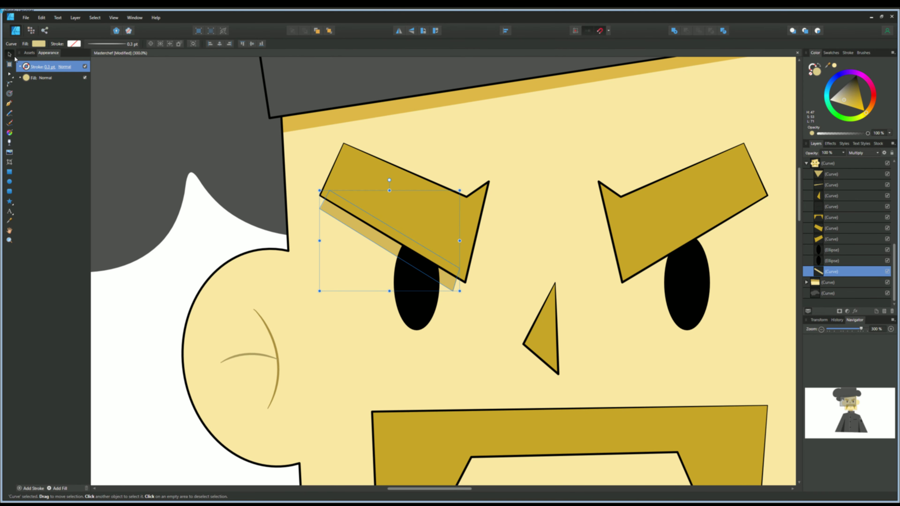
{"action": "key", "text": "ctrl+j"}
{"action": "left_click", "coordinate": [399, 30]}
{"action": "left_click_drag", "start_coordinate": [390, 244], "coordinate": [701, 245]}
{"action": "key", "text": "ctrl+1"}
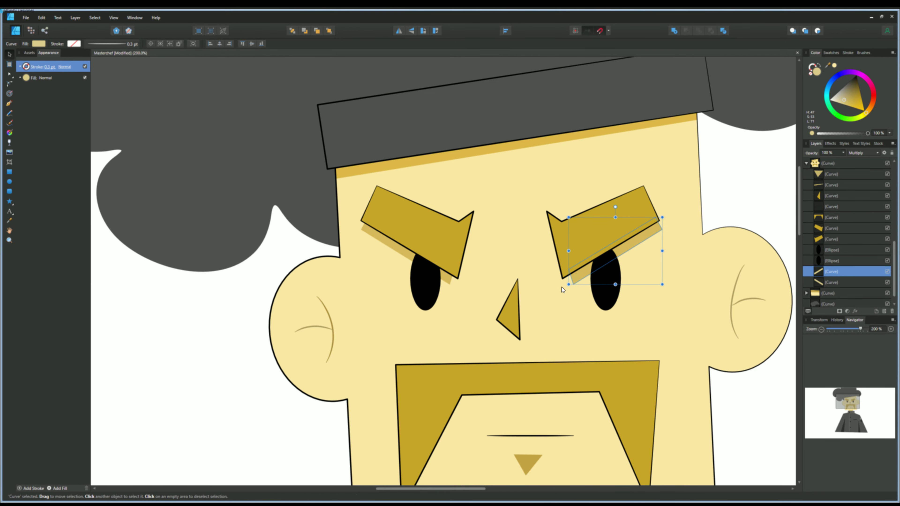
{"action": "left_click_drag", "start_coordinate": [575, 275], "coordinate": [510, 273]}
{"action": "left_click", "coordinate": [351, 330]}
{"action": "scroll", "coordinate": [352, 330], "scroll_direction": "down", "scroll_amount": 2}
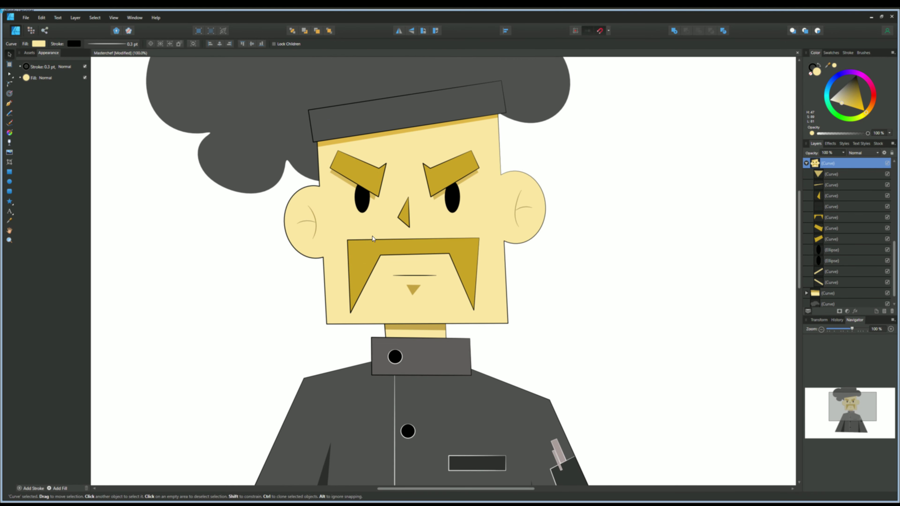
{"action": "double_click", "coordinate": [403, 213]}
Set the moustache's stroke to None.
{"action": "left_click", "coordinate": [810, 71]}
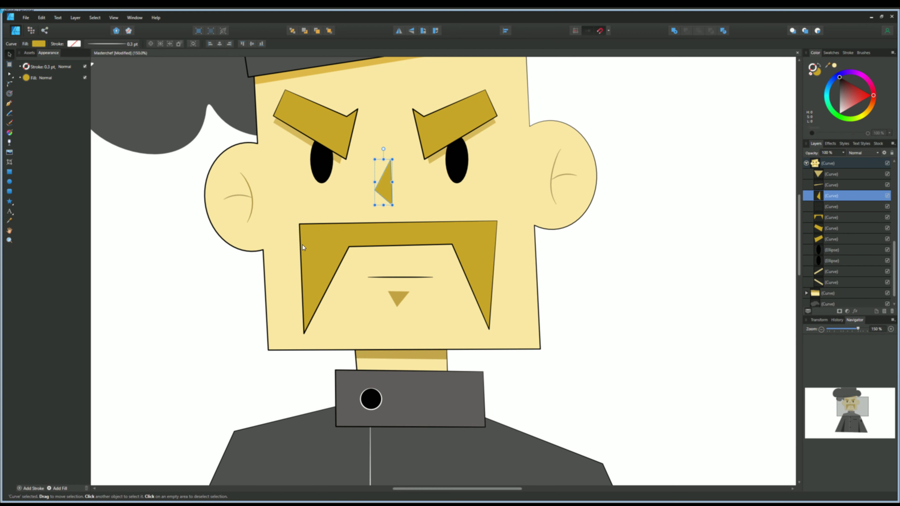
{"action": "scroll", "coordinate": [302, 245], "scroll_direction": "up", "scroll_amount": 2}
{"action": "left_click", "coordinate": [375, 267]}
{"action": "left_click", "coordinate": [811, 72]}
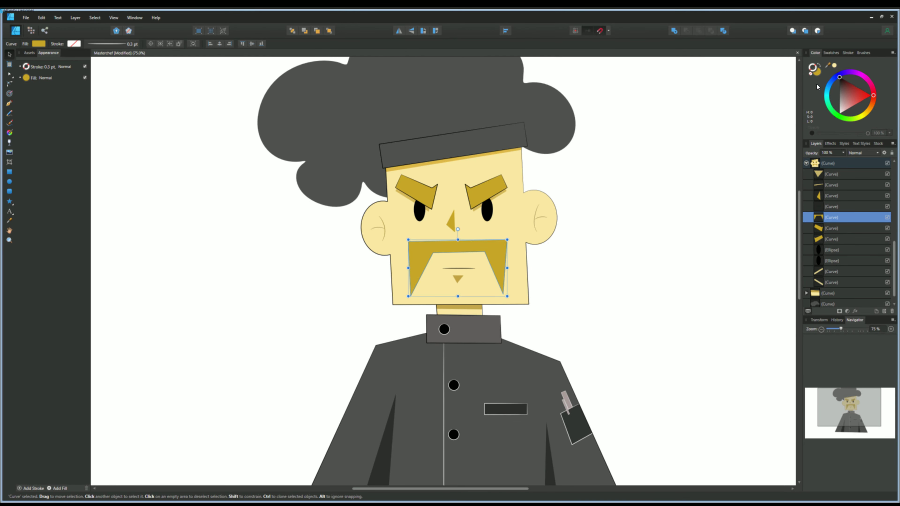
{"action": "scroll", "coordinate": [555, 334], "scroll_direction": "up", "scroll_amount": 3}
{"action": "scroll", "coordinate": [273, 301], "scroll_direction": "up", "scroll_amount": 3}
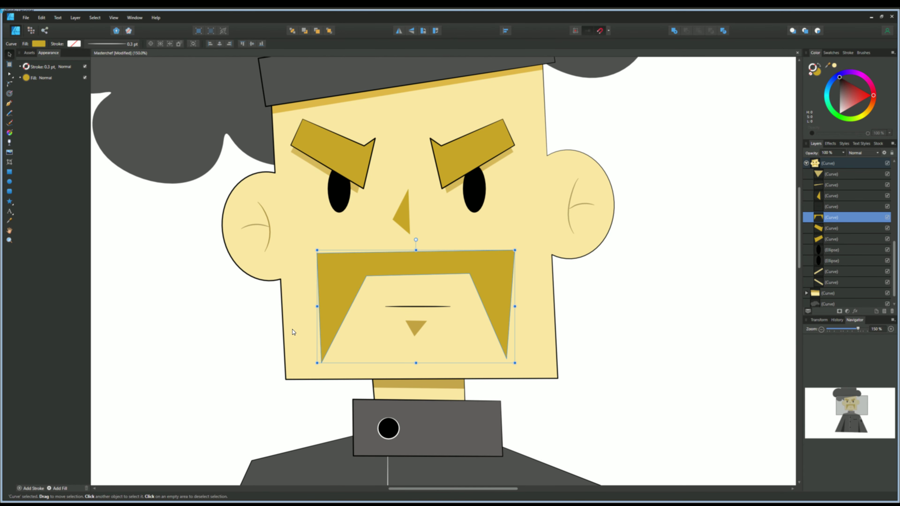
{"action": "left_click", "coordinate": [329, 158]}
{"action": "left_click", "coordinate": [418, 355]}
Draw a Multiply shadow along the moustache's left edge, layered below the moustache.
{"action": "left_click", "coordinate": [9, 103]}
{"action": "scroll", "coordinate": [339, 318], "scroll_direction": "up", "scroll_amount": 3}
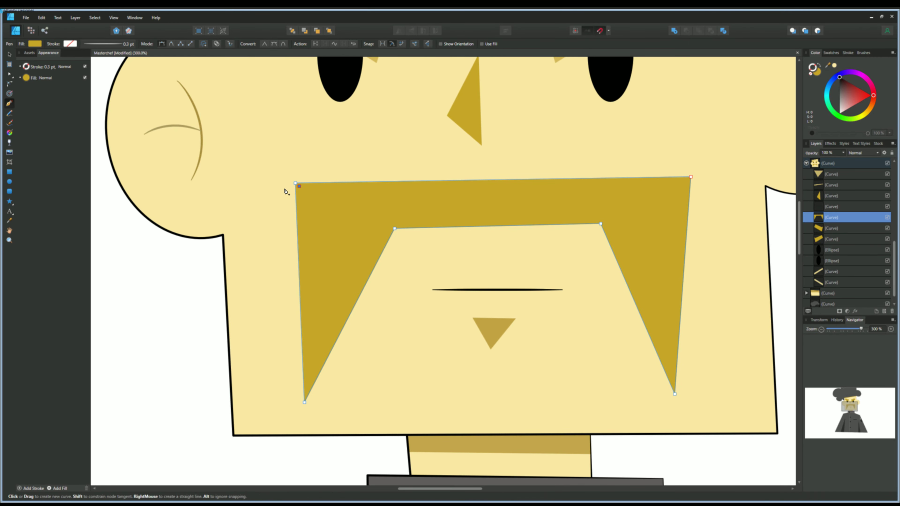
{"action": "left_click", "coordinate": [284, 187]}
{"action": "left_click", "coordinate": [295, 398]}
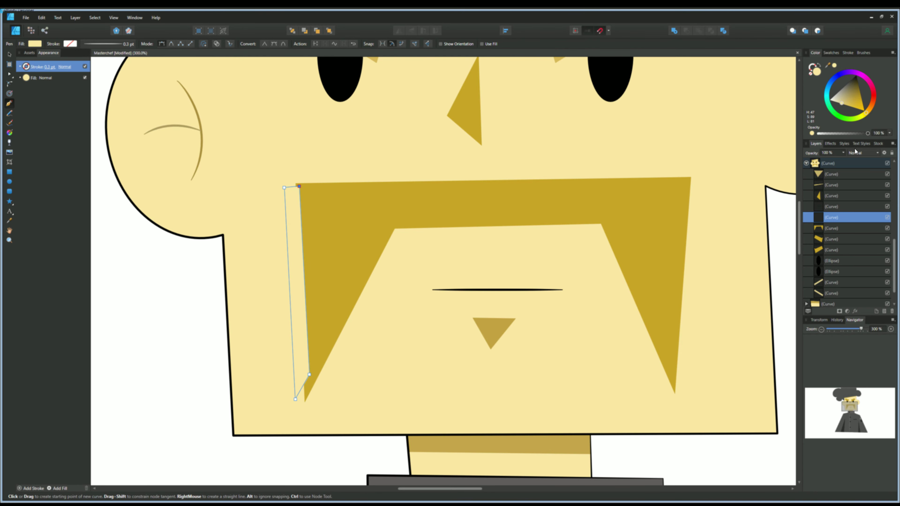
{"action": "left_click", "coordinate": [863, 153]}
{"action": "left_click", "coordinate": [856, 210]}
{"action": "left_click_drag", "start_coordinate": [807, 219], "coordinate": [811, 234]}
{"action": "key", "text": "ctrl+minus"}
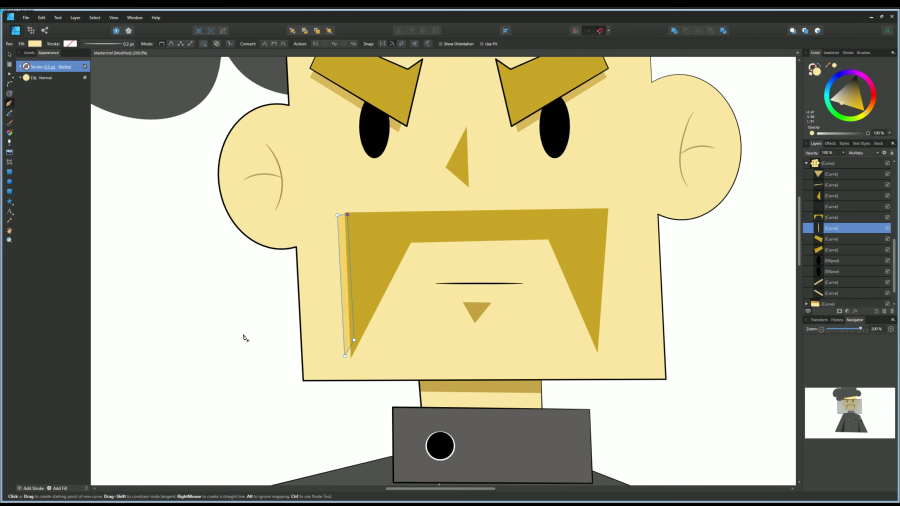
{"action": "key", "text": "ctrl+plus"}
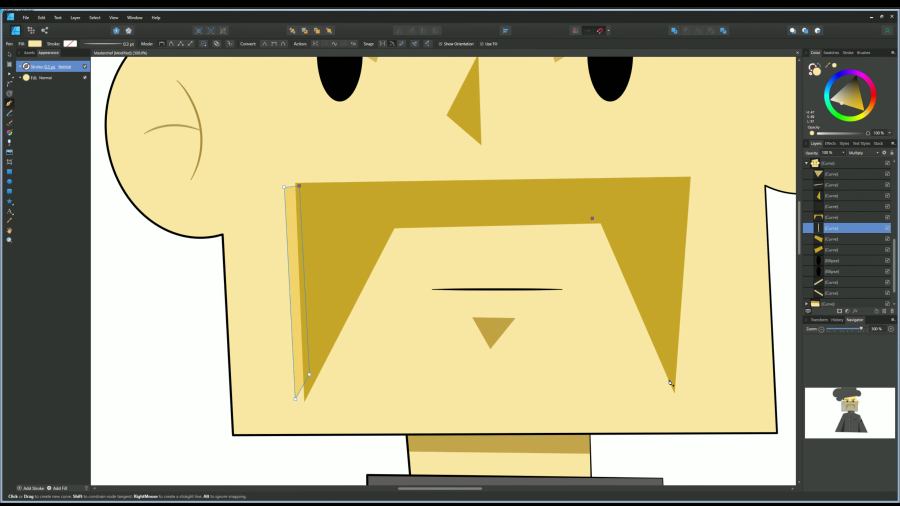
Draw the inner right shadow triangle and stretch it along the moustache's inner edge with the Node tool.
{"action": "left_click", "coordinate": [670, 381]}
{"action": "left_click", "coordinate": [619, 216]}
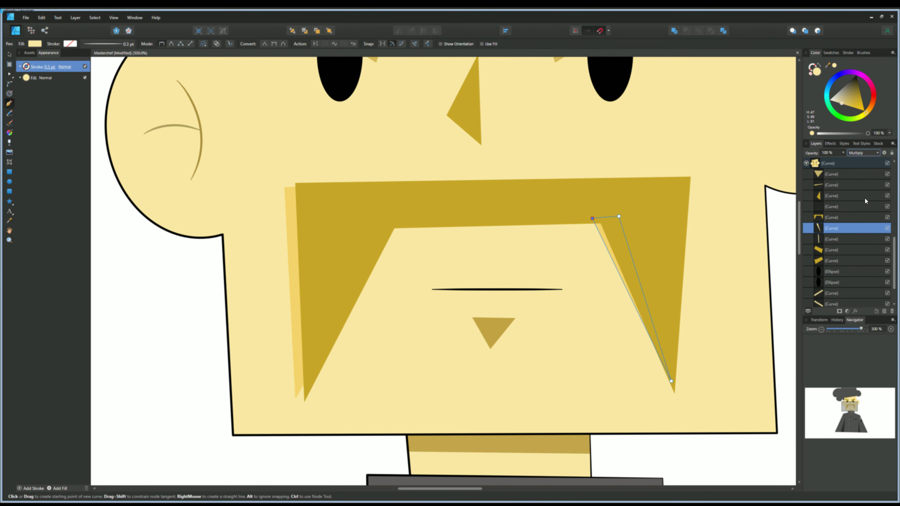
{"action": "key", "text": "ctrl+minus"}
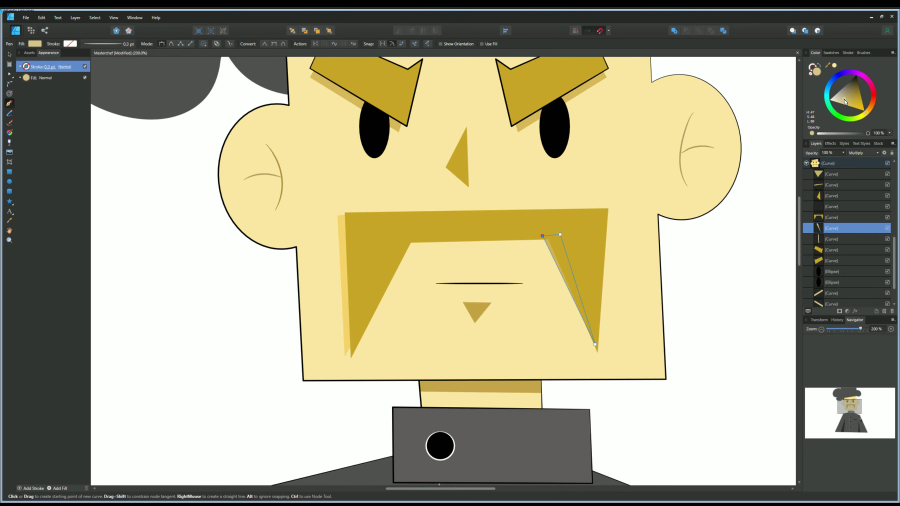
{"action": "left_click", "coordinate": [10, 74]}
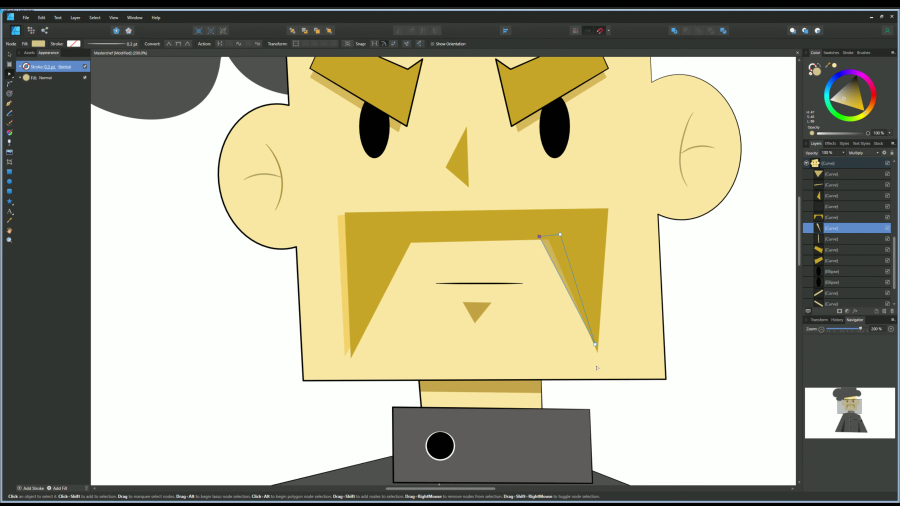
{"action": "scroll", "coordinate": [348, 307], "scroll_direction": "down", "scroll_amount": 2}
{"action": "scroll", "coordinate": [552, 241], "scroll_direction": "up", "scroll_amount": 2}
{"action": "scroll", "coordinate": [588, 227], "scroll_direction": "up", "scroll_amount": 1}
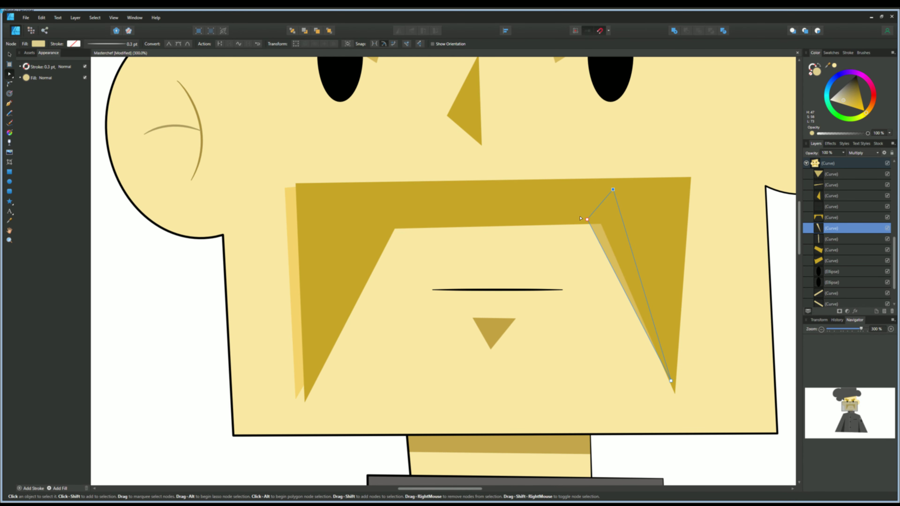
{"action": "left_click_drag", "start_coordinate": [588, 226], "coordinate": [384, 232]}
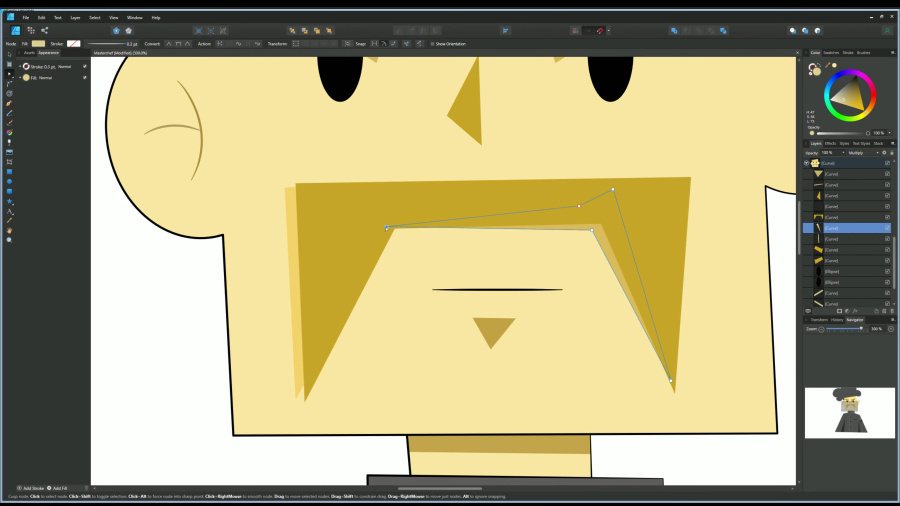
{"action": "scroll", "coordinate": [401, 217], "scroll_direction": "down", "scroll_amount": 3}
{"action": "scroll", "coordinate": [327, 275], "scroll_direction": "down", "scroll_amount": 2}
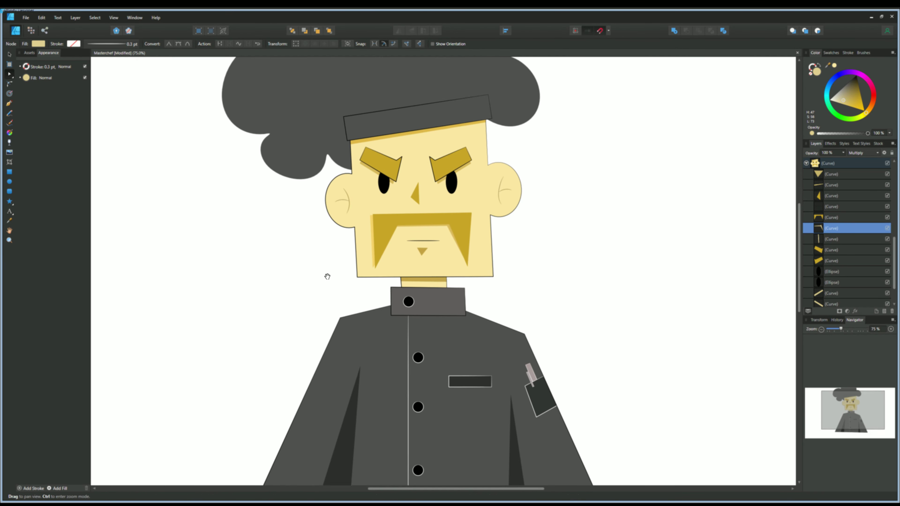
{"action": "scroll", "coordinate": [351, 341], "scroll_direction": "down", "scroll_amount": 1}
{"action": "mouse_move", "coordinate": [305, 320]}
{"action": "left_mouse_down"}
{"action": "mouse_move", "coordinate": [324, 330]}
{"action": "mouse_move", "coordinate": [320, 357]}
{"action": "left_mouse_up"}
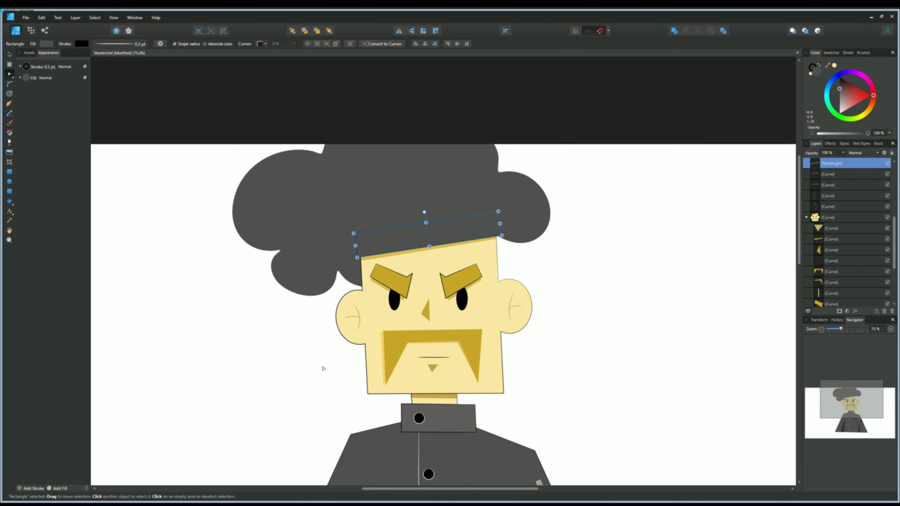
Select the yellow strip under the hat band and begin a shadow shape beneath it.
{"action": "scroll", "coordinate": [339, 336], "scroll_direction": "up", "scroll_amount": 1}
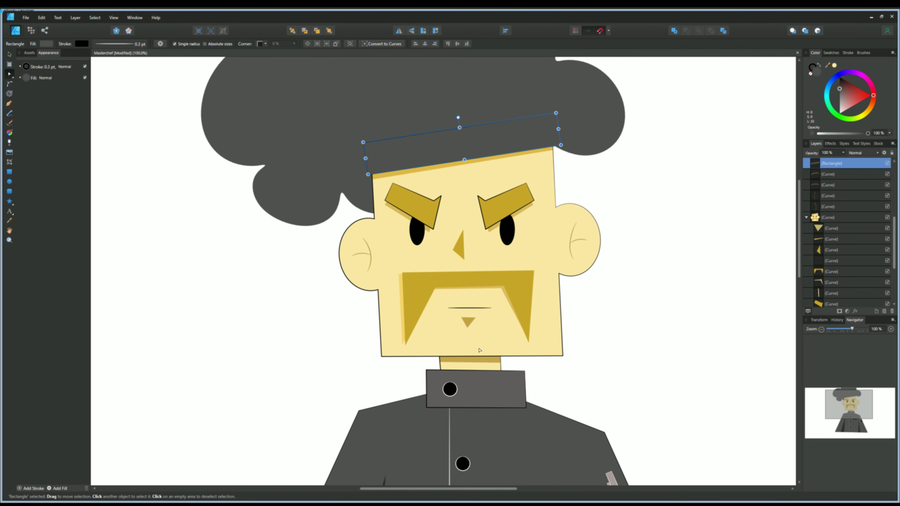
{"action": "left_click", "coordinate": [354, 272]}
{"action": "left_click", "coordinate": [297, 297]}
{"action": "key", "text": "p"}
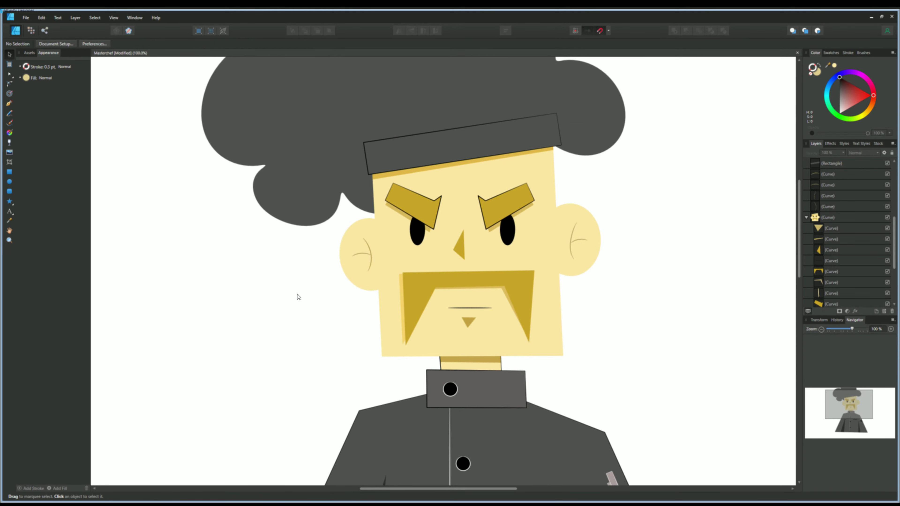
{"action": "scroll", "coordinate": [378, 181], "scroll_direction": "up", "scroll_amount": 1}
{"action": "scroll", "coordinate": [380, 110], "scroll_direction": "up", "scroll_amount": 1}
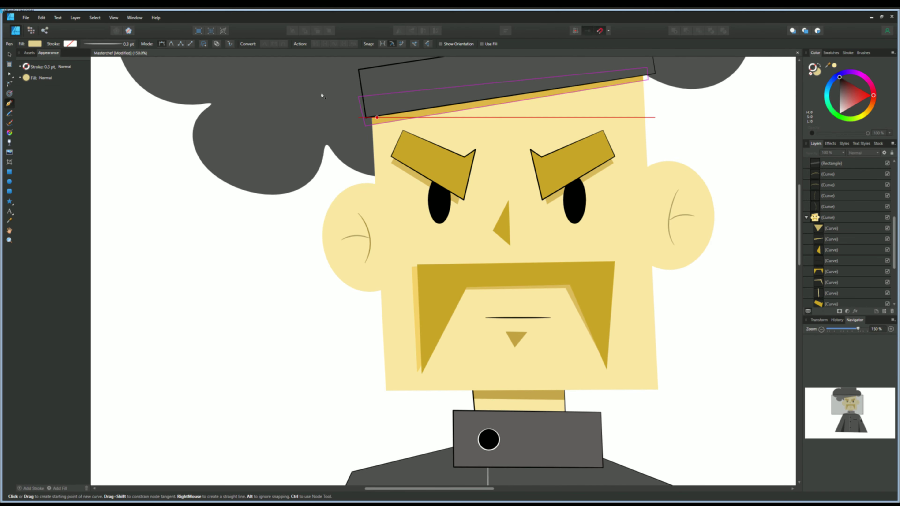
{"action": "left_click", "coordinate": [369, 121], "text": "ctrl"}
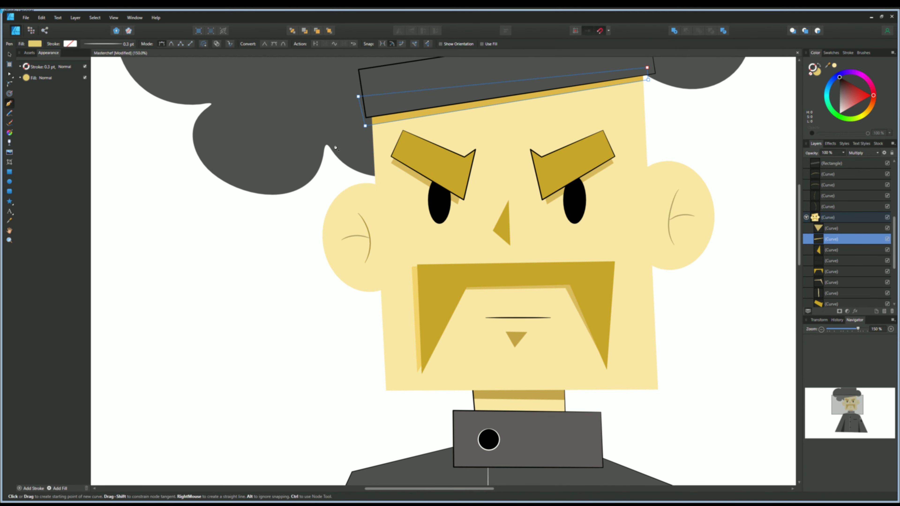
{"action": "left_click_drag", "start_coordinate": [366, 176], "coordinate": [306, 188]}
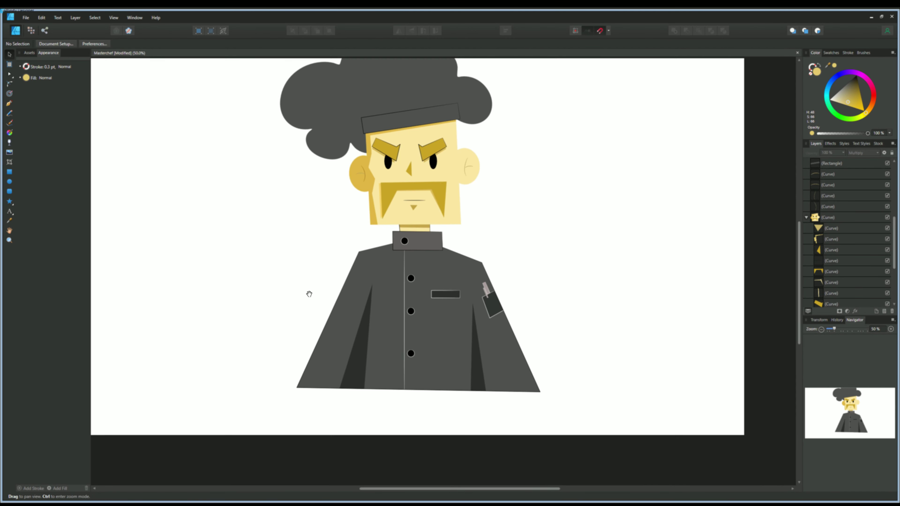
Draw a white line from the top to the bottom of the collar.
{"action": "left_click", "coordinate": [9, 103]}
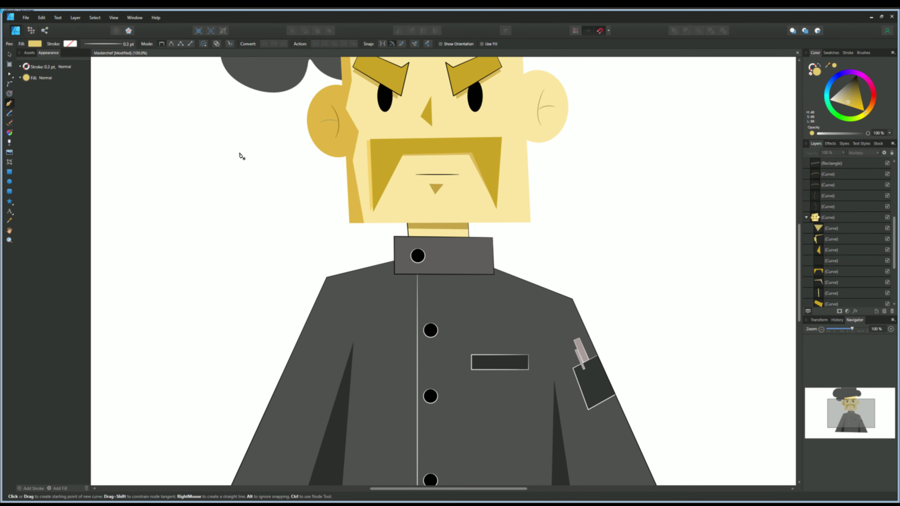
{"action": "left_click", "coordinate": [807, 217]}
{"action": "scroll", "coordinate": [821, 220], "scroll_direction": "up", "scroll_amount": 5}
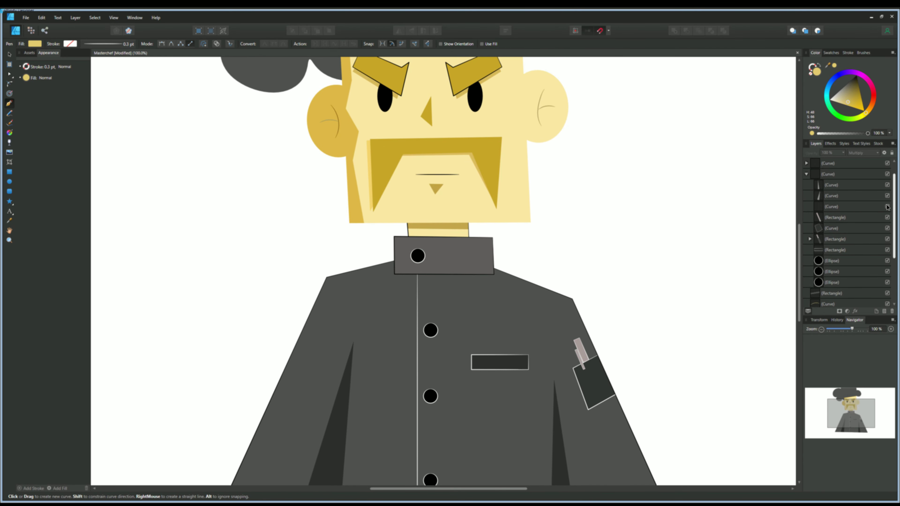
{"action": "left_click", "coordinate": [829, 174]}
{"action": "key", "text": "ctrl+2"}
{"action": "left_click", "coordinate": [363, 194]}
{"action": "left_click", "coordinate": [375, 285]}
{"action": "left_click", "coordinate": [830, 52]}
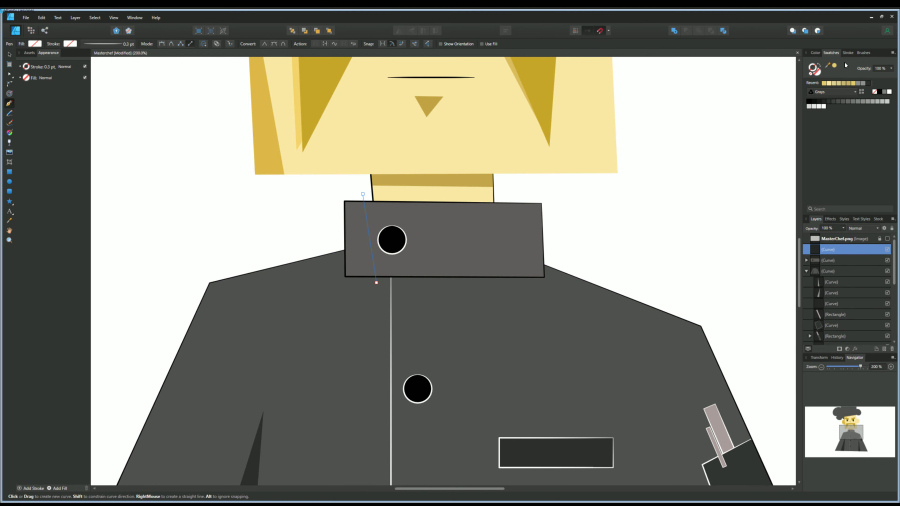
{"action": "left_click", "coordinate": [888, 91]}
{"action": "key", "text": "ctrl+minus"}
{"action": "left_click_drag", "start_coordinate": [806, 252], "coordinate": [818, 259]}
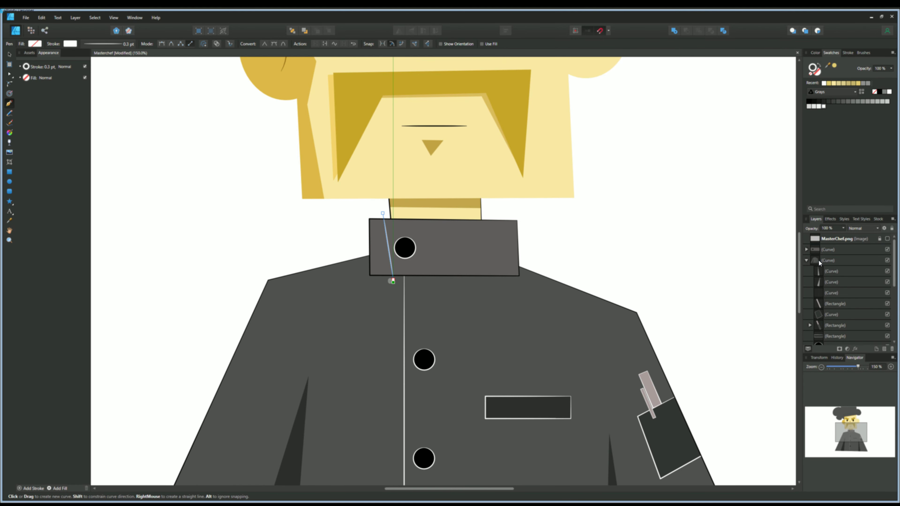
{"action": "key", "text": "ctrl+minus"}
{"action": "key", "text": "ctrl+z"}
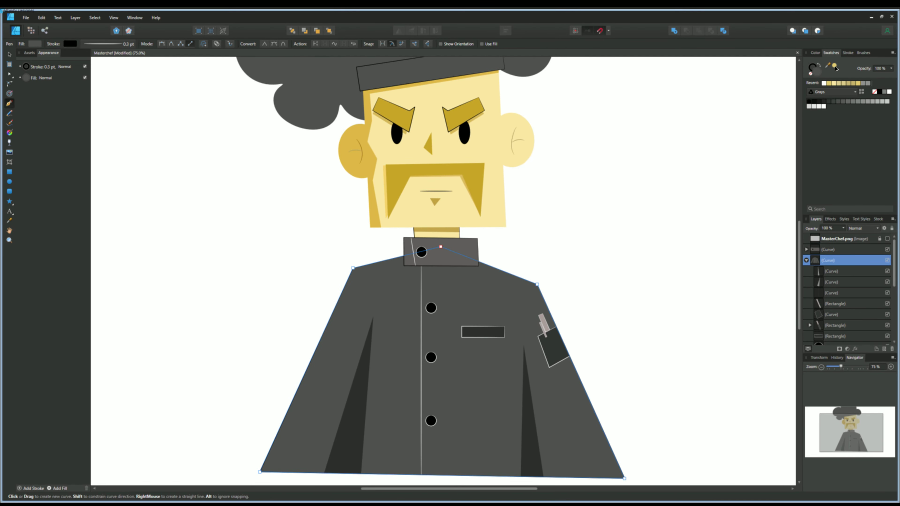
Add a Multiply shadow shape below the collar inside the jacket group.
{"action": "scroll", "coordinate": [357, 323], "scroll_direction": "up", "scroll_amount": 2}
{"action": "left_click_drag", "start_coordinate": [564, 293], "coordinate": [547, 255]}
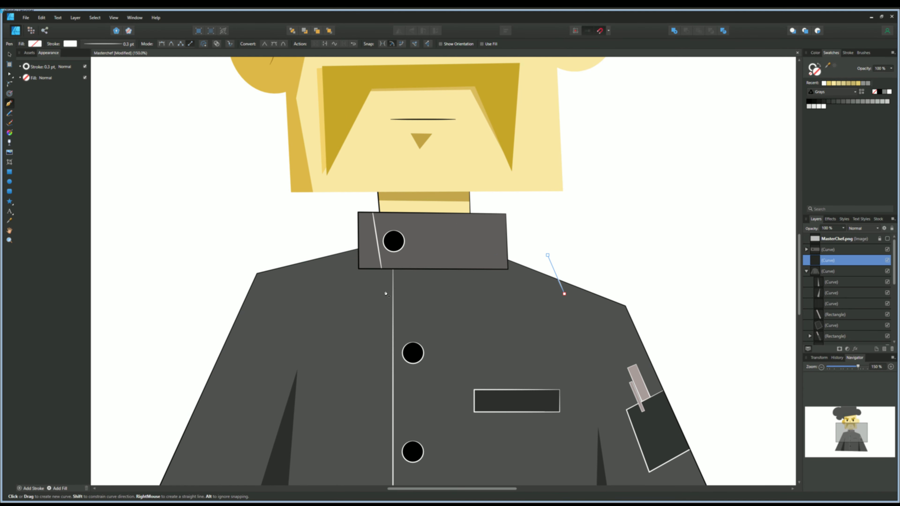
{"action": "key", "text": "ctrl+z"}
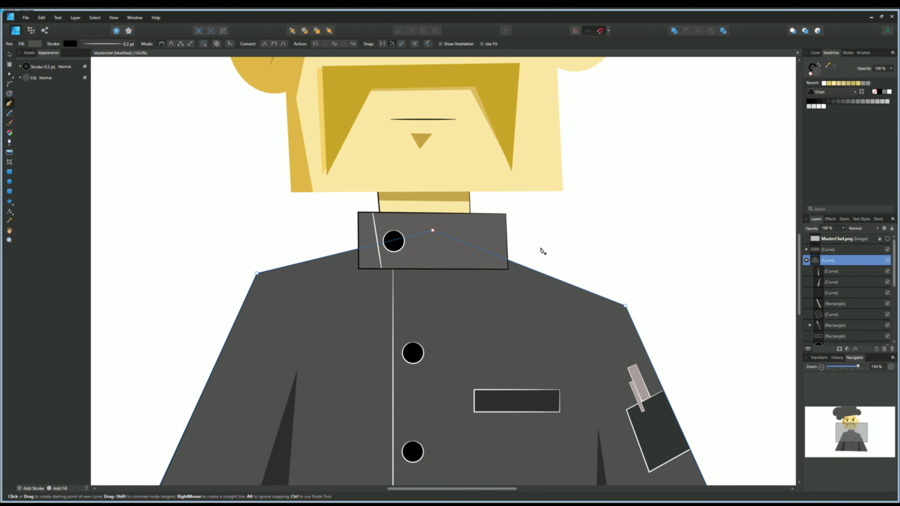
{"action": "left_click", "coordinate": [579, 298]}
{"action": "left_click", "coordinate": [539, 247]}
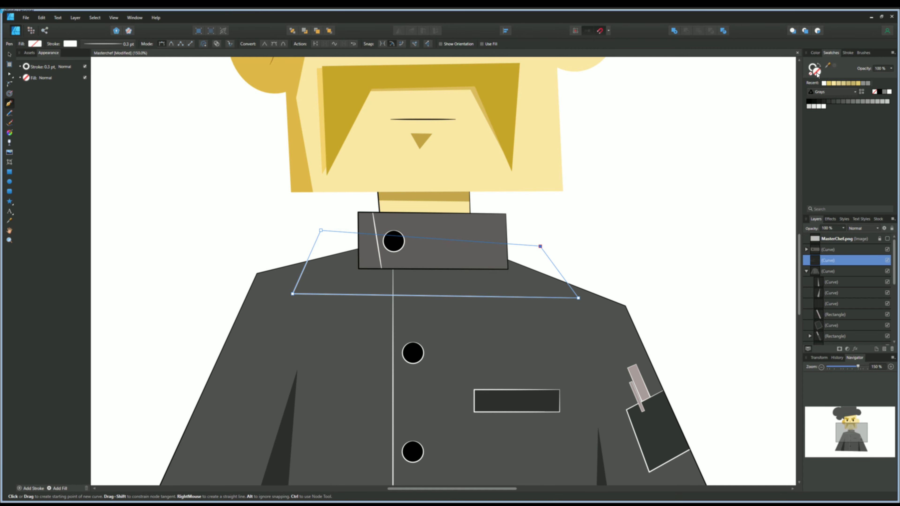
{"action": "left_click_drag", "start_coordinate": [807, 262], "coordinate": [826, 271]}
{"action": "key", "text": "ctrl+1"}
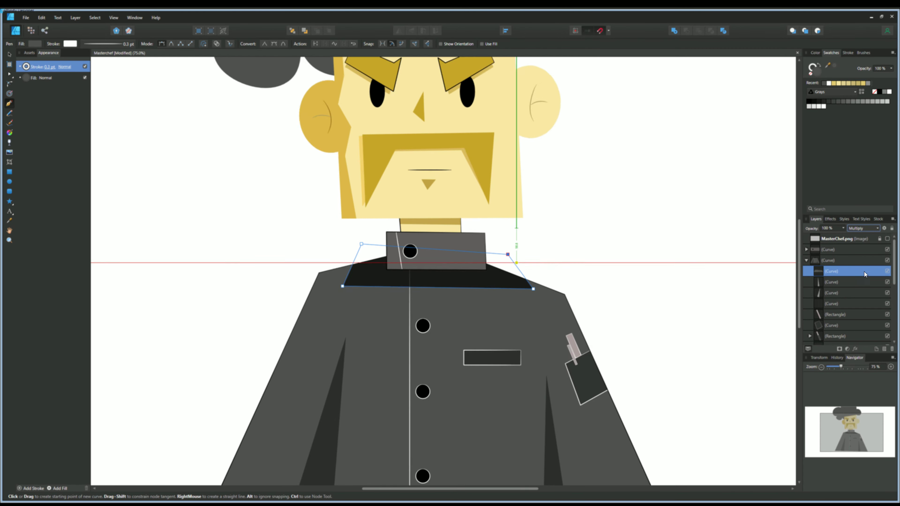
{"action": "key", "text": "a"}
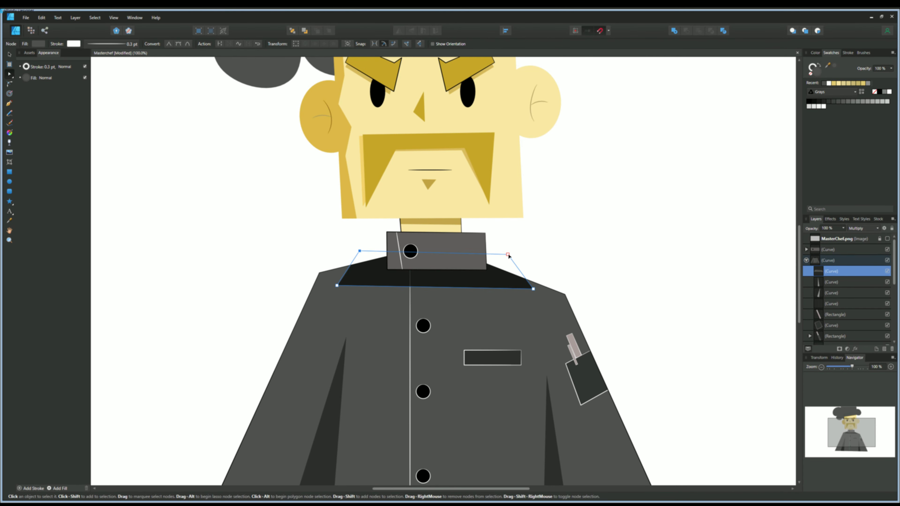
Add a collar shading shape in the collar group and adjust its colour lightness.
{"action": "left_click", "coordinate": [815, 53]}
{"action": "left_click", "coordinate": [829, 174]}
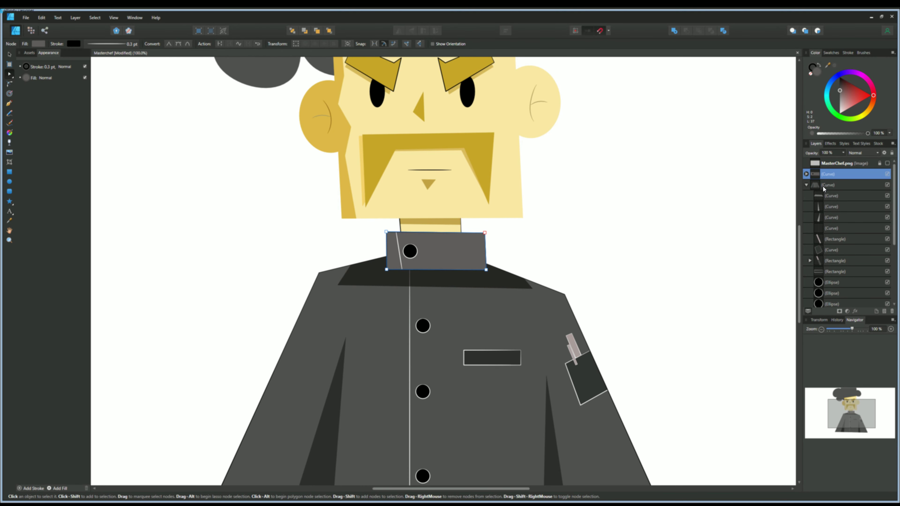
{"action": "key", "text": "p"}
{"action": "key", "text": "ctrl+2"}
{"action": "scroll", "coordinate": [420, 274], "scroll_direction": "up", "scroll_amount": 2}
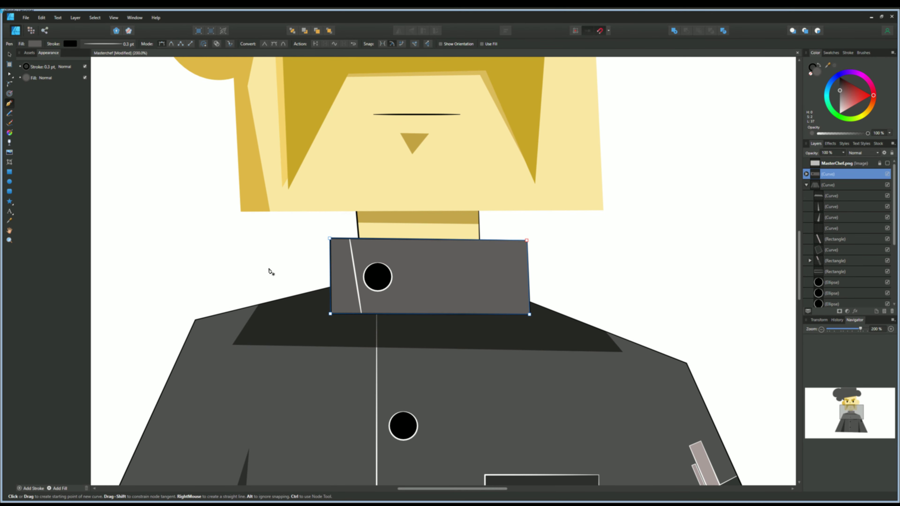
{"action": "left_click", "coordinate": [355, 256]}
{"action": "left_click", "coordinate": [536, 223]}
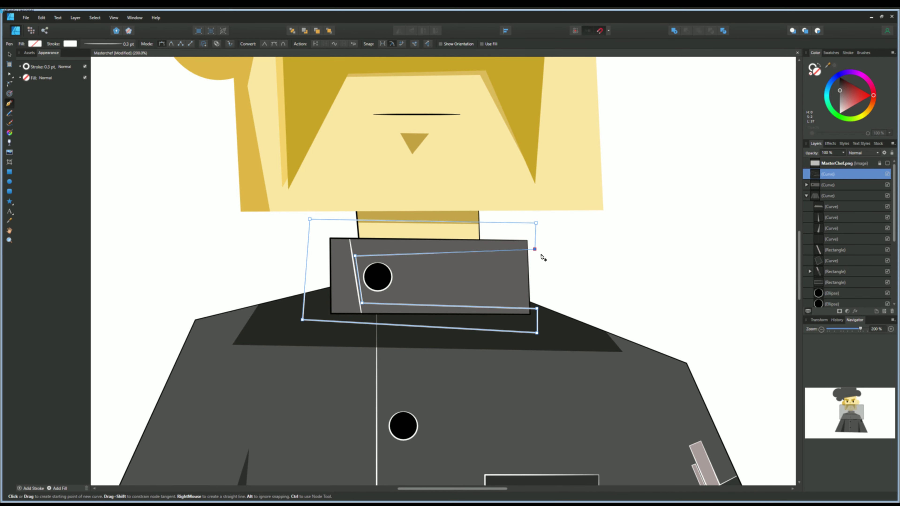
{"action": "left_click", "coordinate": [535, 249]}
{"action": "mouse_move", "coordinate": [821, 174]}
{"action": "left_mouse_down"}
{"action": "mouse_move", "coordinate": [821, 192]}
{"action": "mouse_move", "coordinate": [856, 192]}
{"action": "left_mouse_up"}
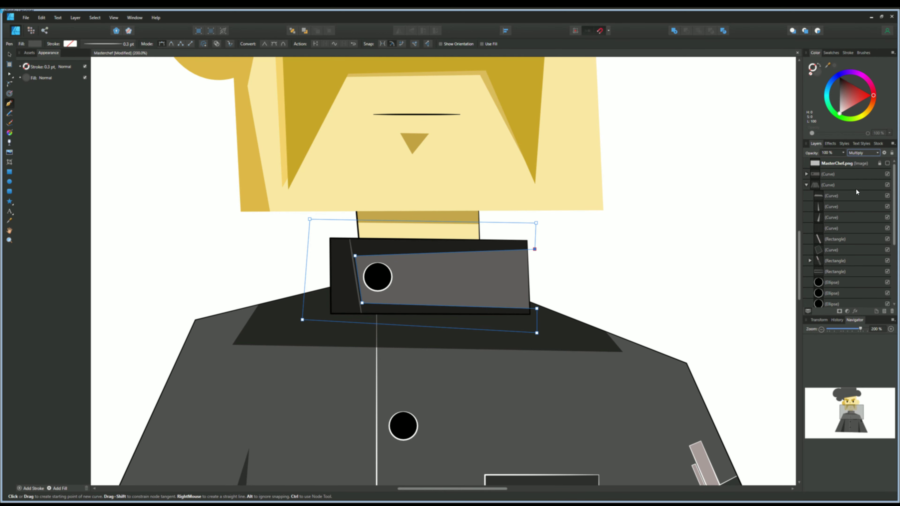
{"action": "left_click", "coordinate": [838, 95]}
{"action": "key", "text": "ctrl+minus"}
{"action": "key", "text": "ctrl+minus"}
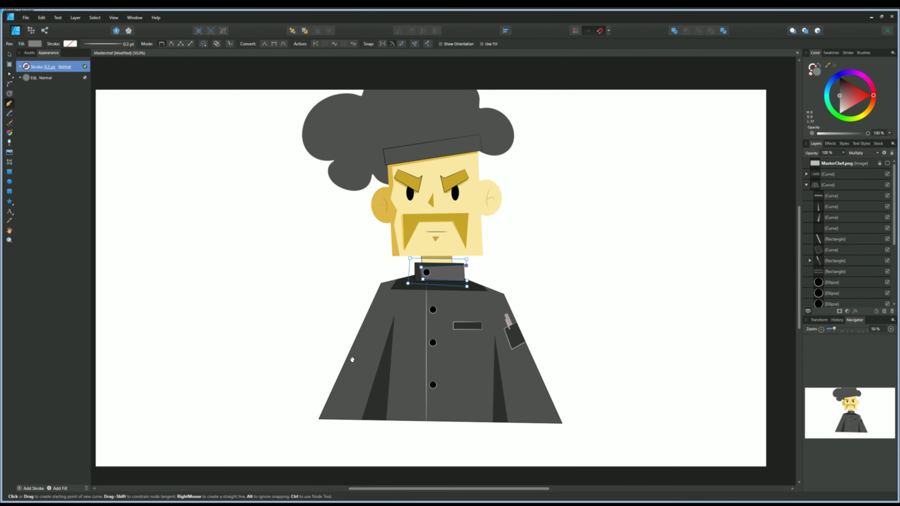
{"action": "scroll", "coordinate": [323, 322], "scroll_direction": "up", "scroll_amount": 2}
{"action": "scroll", "coordinate": [370, 321], "scroll_direction": "up", "scroll_amount": 1}
Draw a shadow shape for the name badge and place it beneath the badge.
{"action": "scroll", "coordinate": [412, 326], "scroll_direction": "up", "scroll_amount": 1}
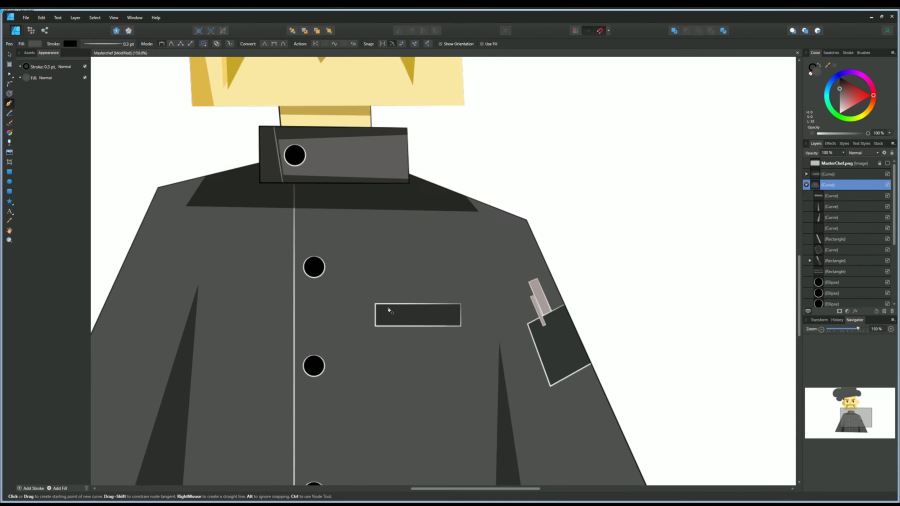
{"action": "scroll", "coordinate": [385, 278], "scroll_direction": "up", "scroll_amount": 1}
{"action": "key", "text": "ctrl+plus"}
{"action": "left_click", "coordinate": [359, 264]}
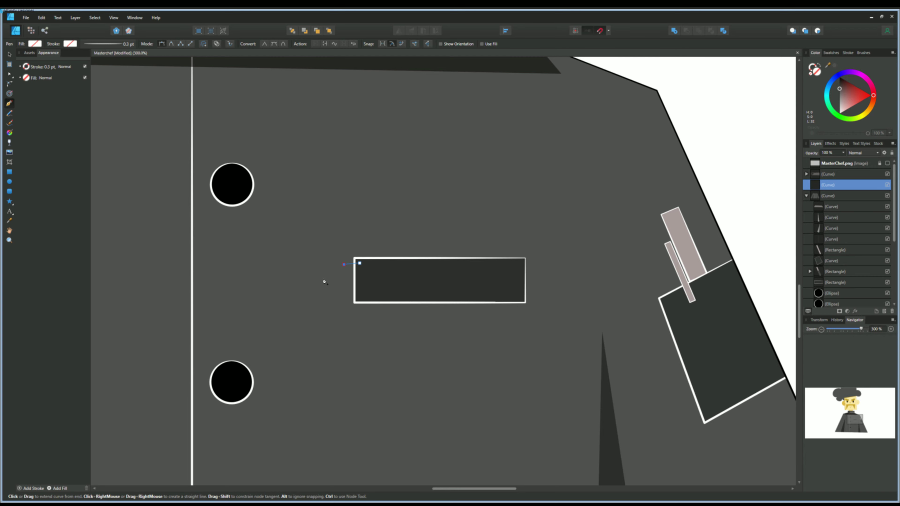
{"action": "left_click", "coordinate": [347, 308]}
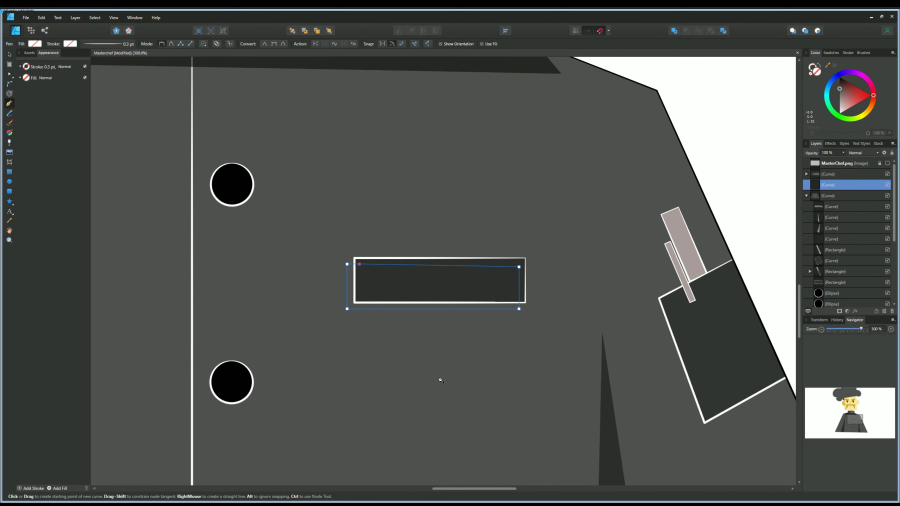
{"action": "left_click", "coordinate": [814, 69]}
{"action": "left_click_drag", "start_coordinate": [827, 184], "coordinate": [813, 288]}
{"action": "key", "text": "ctrl+1"}
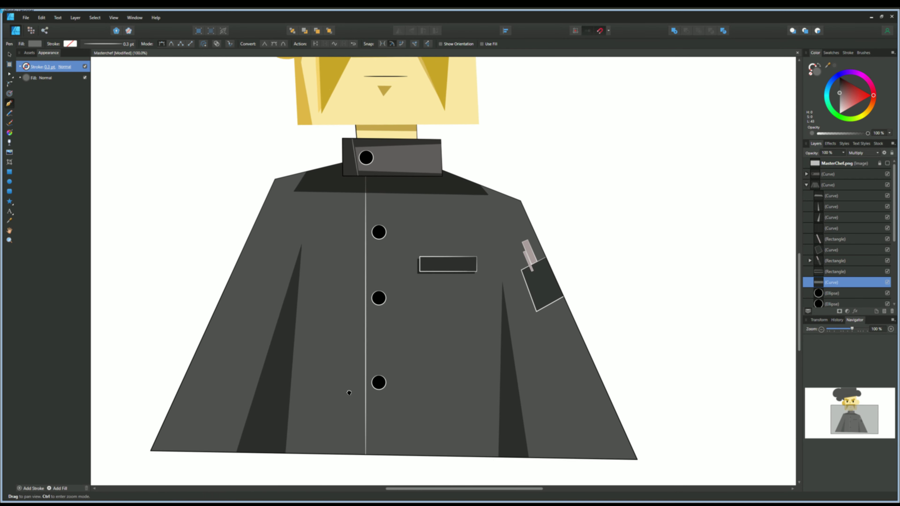
Make a copy of the top jacket button and lighten it to a soft grey shadow.
{"action": "key", "text": "v"}
{"action": "left_click", "coordinate": [369, 249]}
{"action": "scroll", "coordinate": [885, 245], "scroll_direction": "down", "scroll_amount": 3}
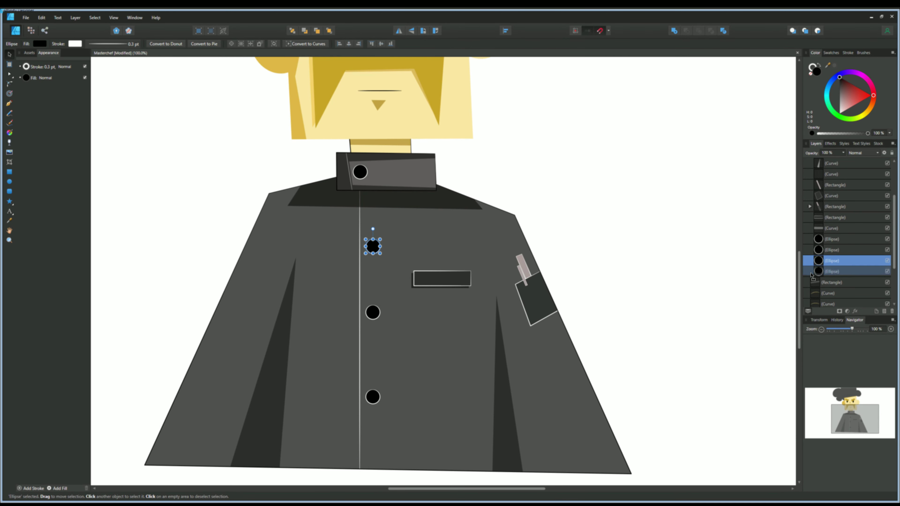
{"action": "left_click_drag", "start_coordinate": [813, 261], "coordinate": [806, 277]}
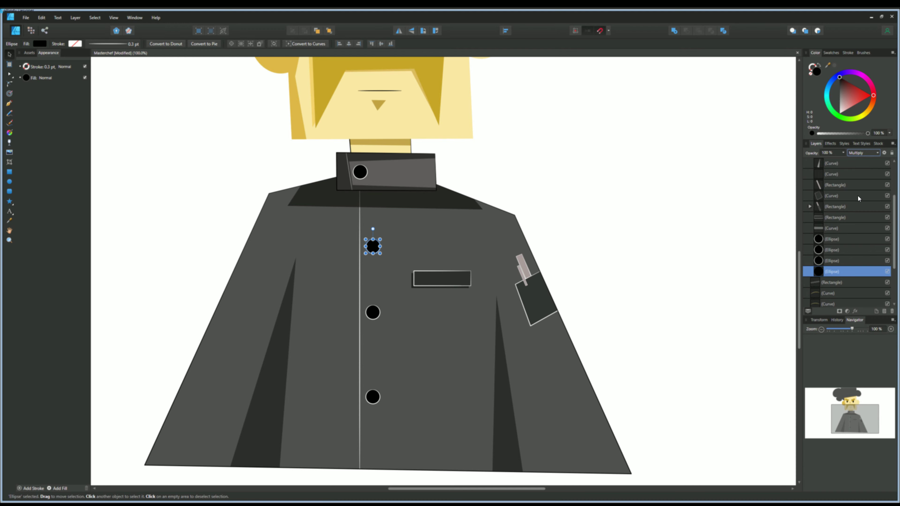
{"action": "key", "text": "ctrl+plus"}
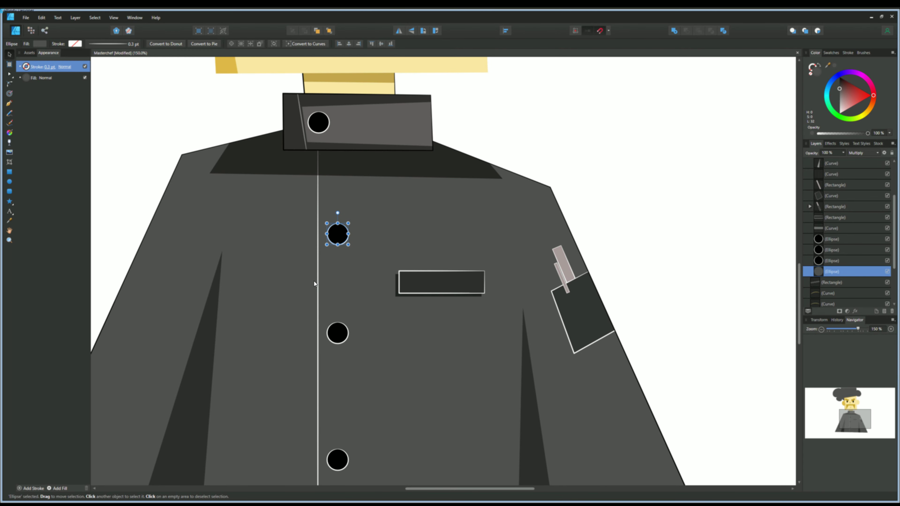
{"action": "key", "text": "ctrl+plus"}
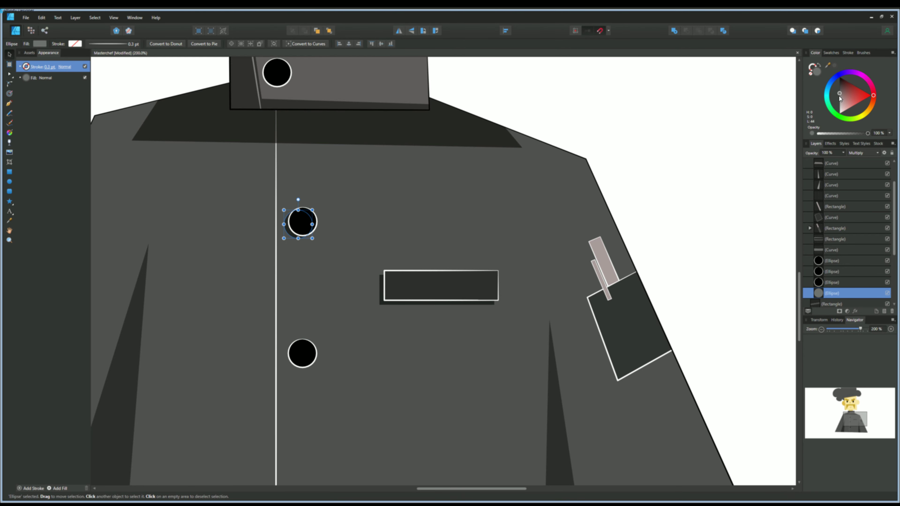
{"action": "left_click_drag", "start_coordinate": [838, 98], "coordinate": [835, 98]}
{"action": "key", "text": "ctrl+minus"}
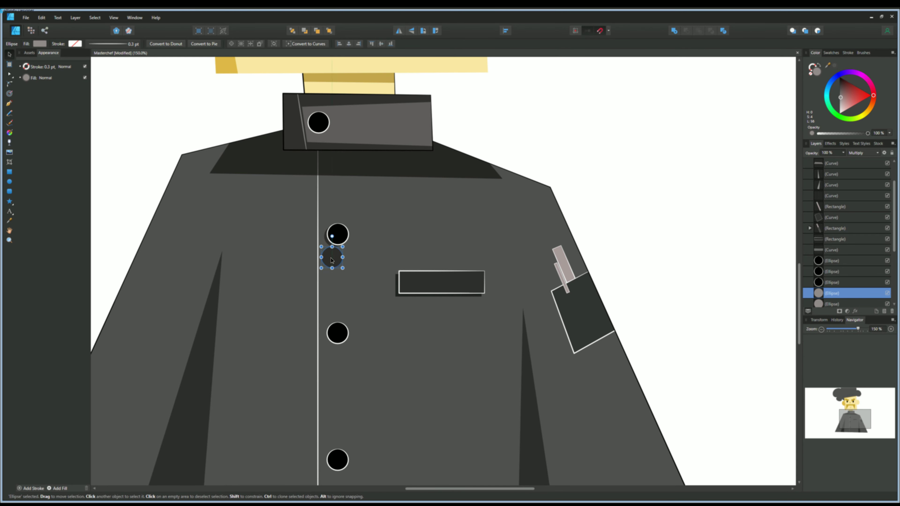
Copy the button shadow down to the lower jacket button.
{"action": "scroll", "coordinate": [313, 340], "scroll_direction": "down", "scroll_amount": 3}
{"action": "key", "text": "ctrl+plus"}
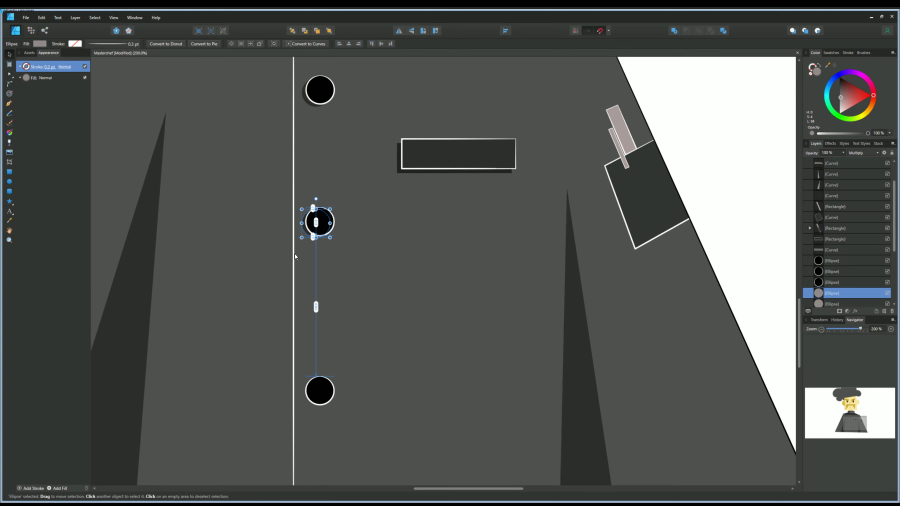
{"action": "left_click_drag", "start_coordinate": [319, 222], "coordinate": [319, 390]}
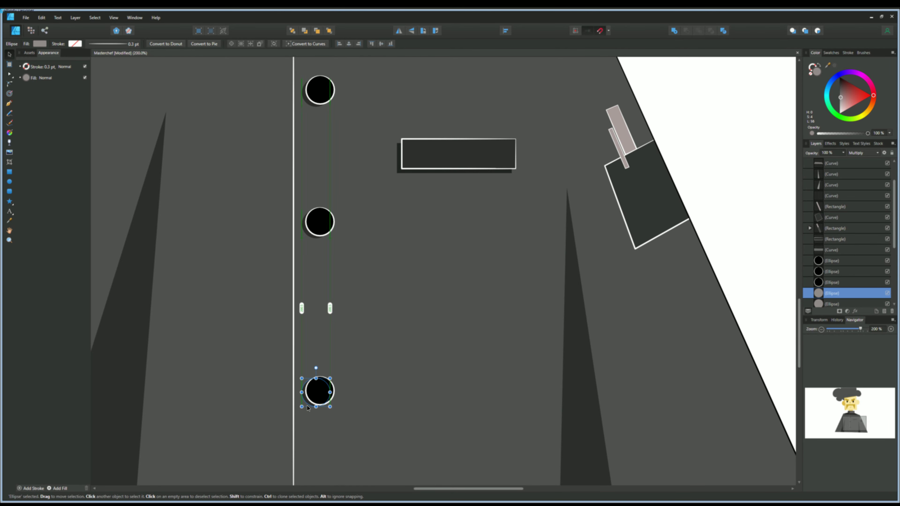
{"action": "key", "text": "ctrl+minus"}
{"action": "key", "text": "ctrl+minus"}
{"action": "key", "text": "ctrl+minus"}
{"action": "scroll", "coordinate": [350, 365], "scroll_direction": "up", "scroll_amount": 3}
Begin a Pen path at the top of the jacket for the centre line.
{"action": "key", "text": "p"}
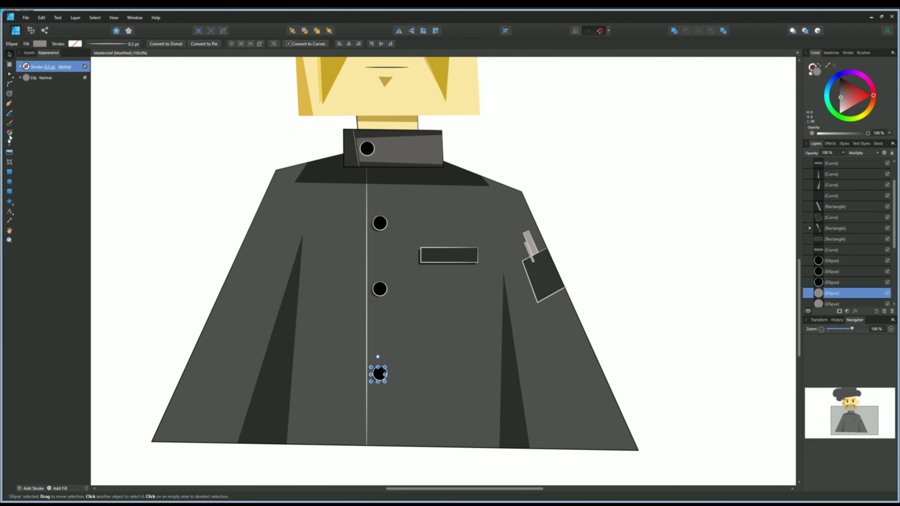
{"action": "scroll", "coordinate": [338, 283], "scroll_direction": "up", "scroll_amount": 1}
{"action": "left_click", "coordinate": [328, 140]}
Extend the centre line down to the jacket's bottom edge and finish it.
{"action": "scroll", "coordinate": [312, 460], "scroll_direction": "down", "scroll_amount": 3}
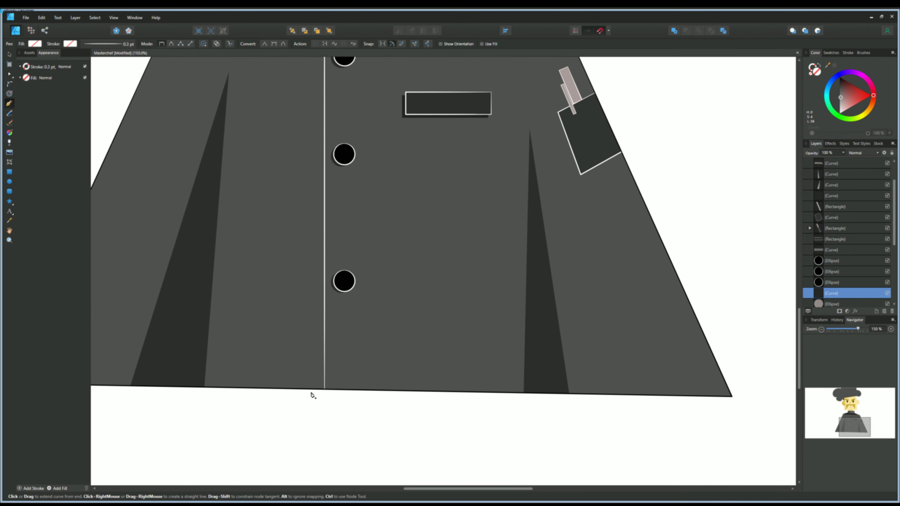
{"action": "left_click", "coordinate": [320, 392]}
{"action": "mouse_move", "coordinate": [311, 63]}
{"action": "left_mouse_down"}
{"action": "mouse_move", "coordinate": [342, 301]}
{"action": "mouse_move", "coordinate": [339, 69]}
{"action": "left_mouse_up"}
{"action": "scroll", "coordinate": [341, 296], "scroll_direction": "up", "scroll_amount": 2}
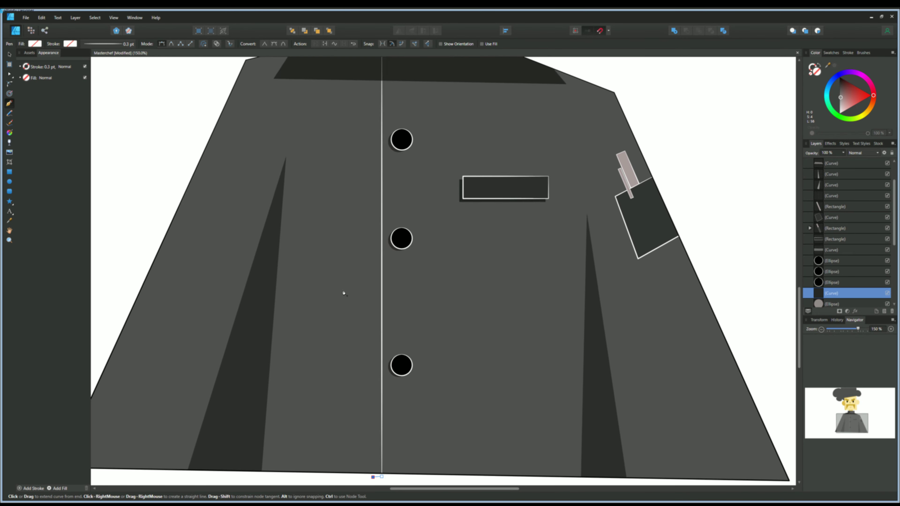
{"action": "scroll", "coordinate": [389, 139], "scroll_direction": "up", "scroll_amount": 1}
{"action": "left_click", "coordinate": [395, 138]}
{"action": "scroll", "coordinate": [389, 186], "scroll_direction": "down", "scroll_amount": 2}
{"action": "scroll", "coordinate": [392, 247], "scroll_direction": "down", "scroll_amount": 2}
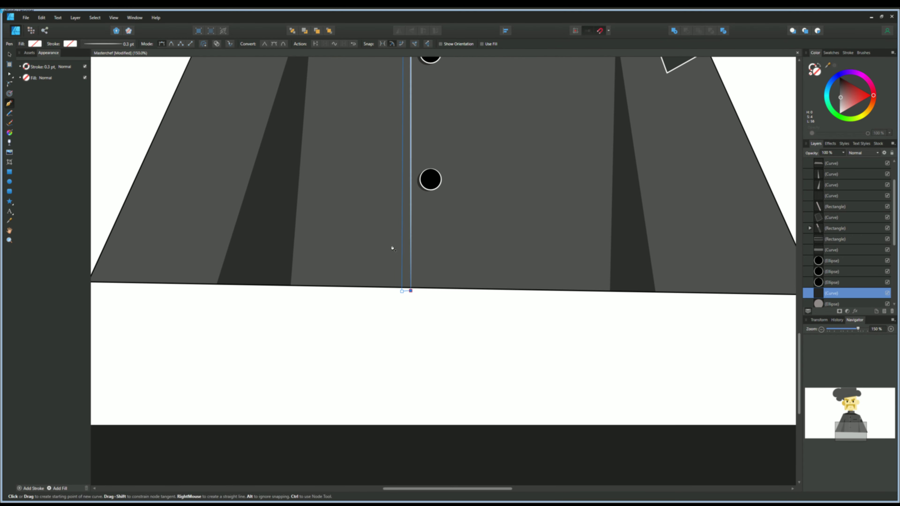
{"action": "scroll", "coordinate": [391, 247], "scroll_direction": "up", "scroll_amount": 2}
{"action": "scroll", "coordinate": [856, 153], "scroll_direction": "down", "scroll_amount": 2}
{"action": "key", "text": "ctrl+1"}
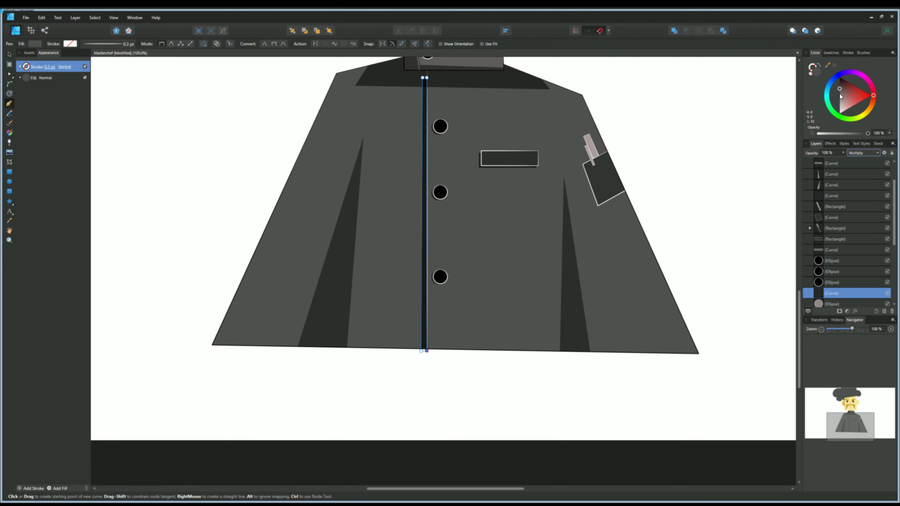
Lighten the centre line's colour and move its layer beneath the button ellipses.
{"action": "left_click_drag", "start_coordinate": [839, 94], "coordinate": [837, 115]}
{"action": "scroll", "coordinate": [408, 211], "scroll_direction": "up", "scroll_amount": 3}
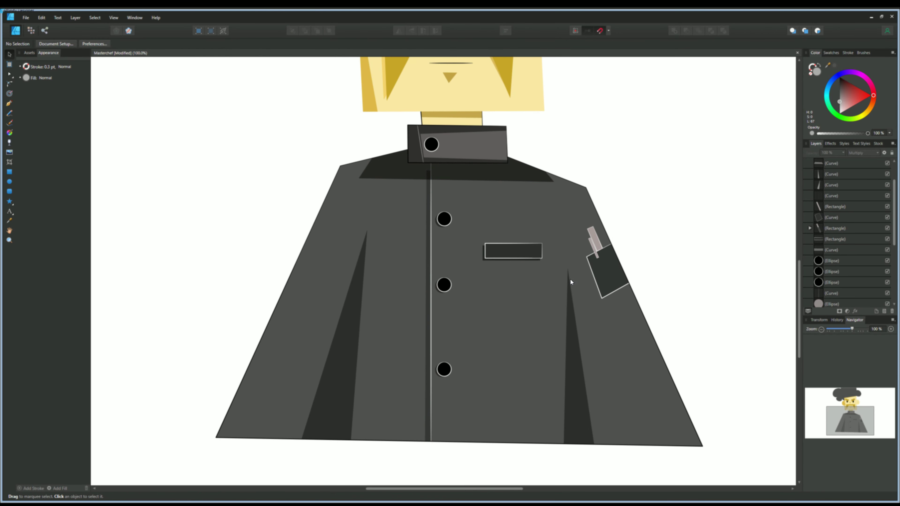
{"action": "left_click_drag", "start_coordinate": [815, 293], "coordinate": [811, 279]}
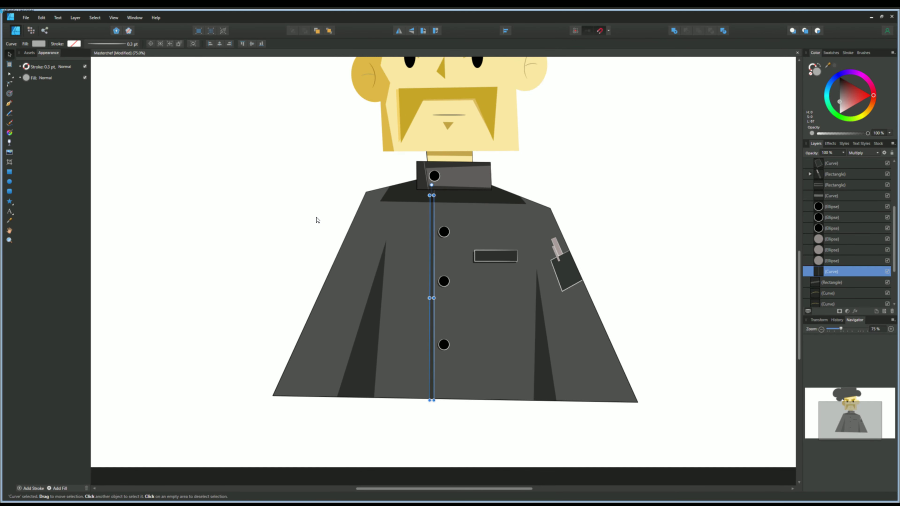
{"action": "left_click", "coordinate": [815, 173]}
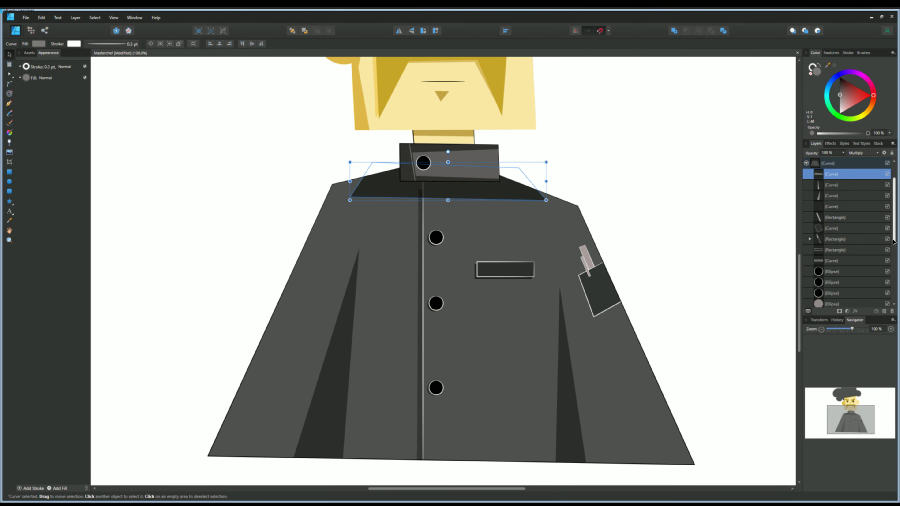
{"action": "scroll", "coordinate": [893, 242], "scroll_direction": "down", "scroll_amount": 3}
{"action": "key", "text": "ctrl+z"}
Locate the centre line and collar shadow layers in the Layers panel.
{"action": "left_click", "coordinate": [757, 201]}
{"action": "scroll", "coordinate": [757, 201], "scroll_direction": "down", "scroll_amount": 3}
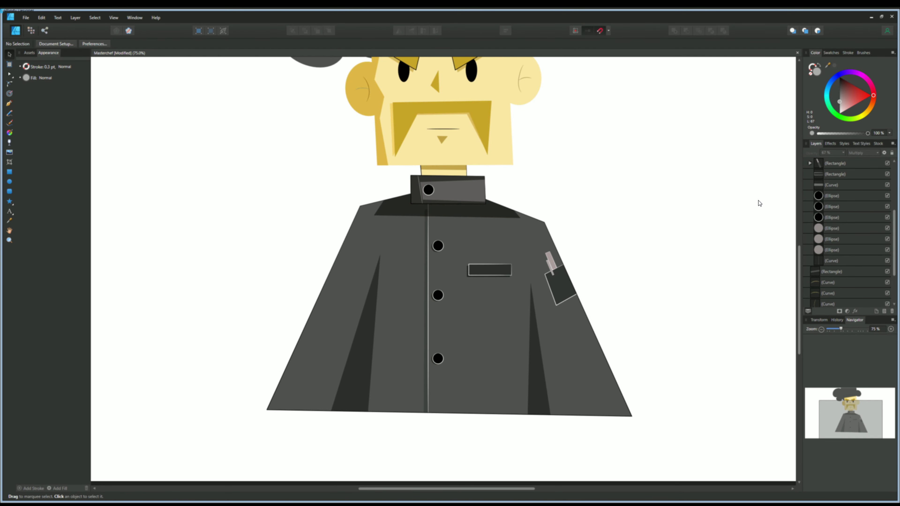
{"action": "scroll", "coordinate": [338, 264], "scroll_direction": "up", "scroll_amount": 3}
{"action": "scroll", "coordinate": [389, 204], "scroll_direction": "down", "scroll_amount": 2}
{"action": "scroll", "coordinate": [390, 221], "scroll_direction": "down", "scroll_amount": 2}
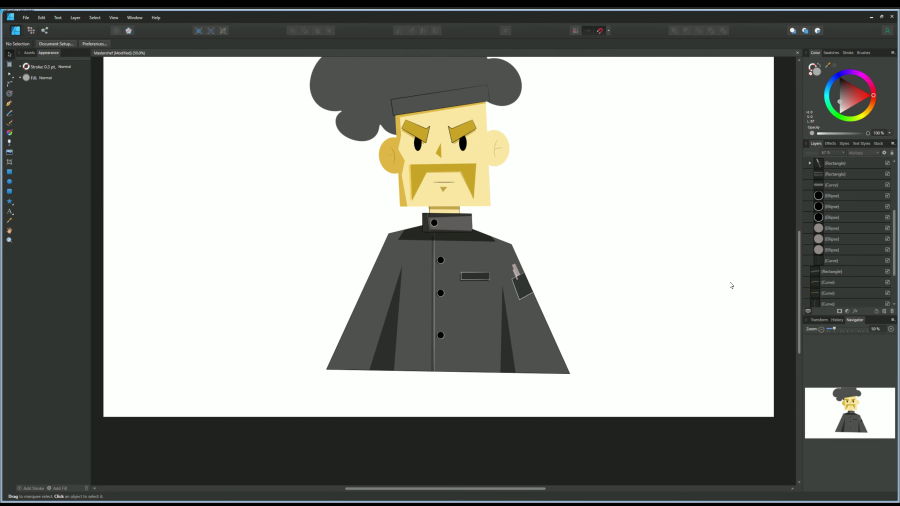
{"action": "scroll", "coordinate": [840, 238], "scroll_direction": "down", "scroll_amount": 2}
{"action": "left_click", "coordinate": [829, 217]}
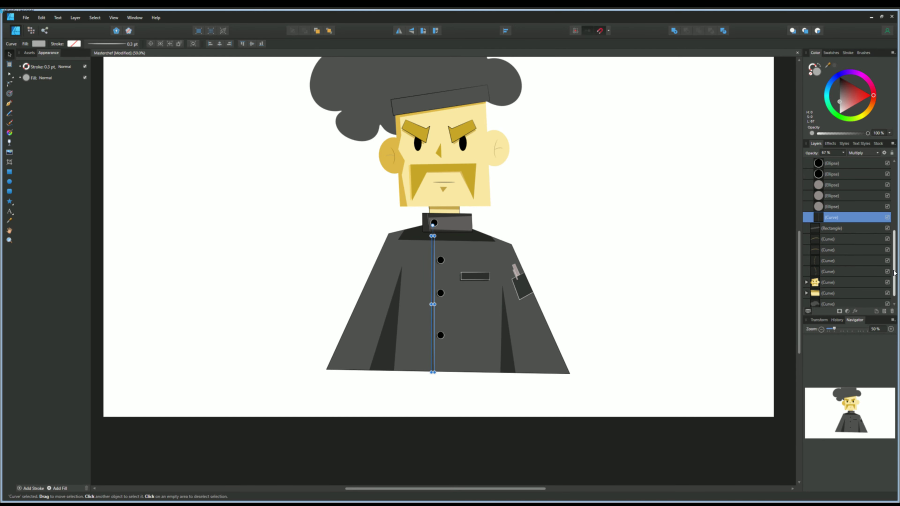
{"action": "scroll", "coordinate": [857, 227], "scroll_direction": "up", "scroll_amount": 3}
{"action": "scroll", "coordinate": [864, 223], "scroll_direction": "up", "scroll_amount": 3}
{"action": "scroll", "coordinate": [882, 214], "scroll_direction": "up", "scroll_amount": 3}
{"action": "left_click", "coordinate": [858, 196]}
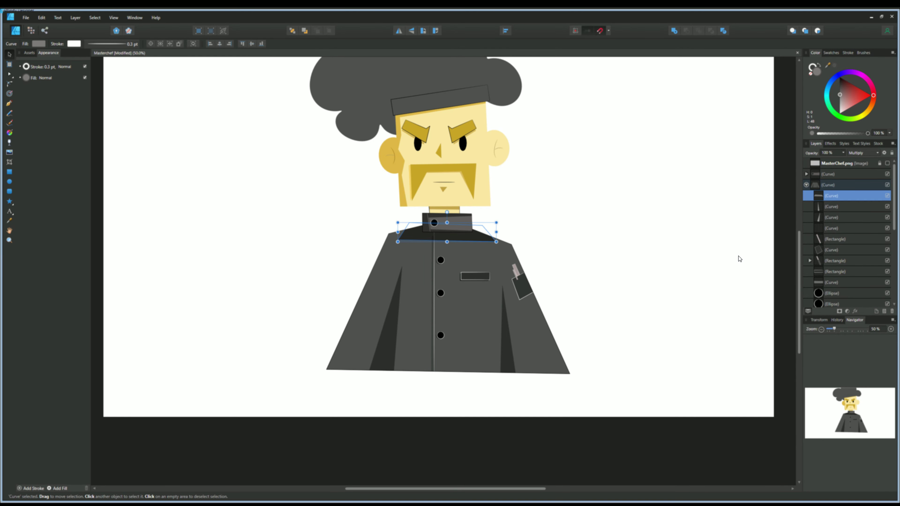
{"action": "scroll", "coordinate": [411, 241], "scroll_direction": "up", "scroll_amount": 2}
{"action": "scroll", "coordinate": [893, 226], "scroll_direction": "down", "scroll_amount": 4}
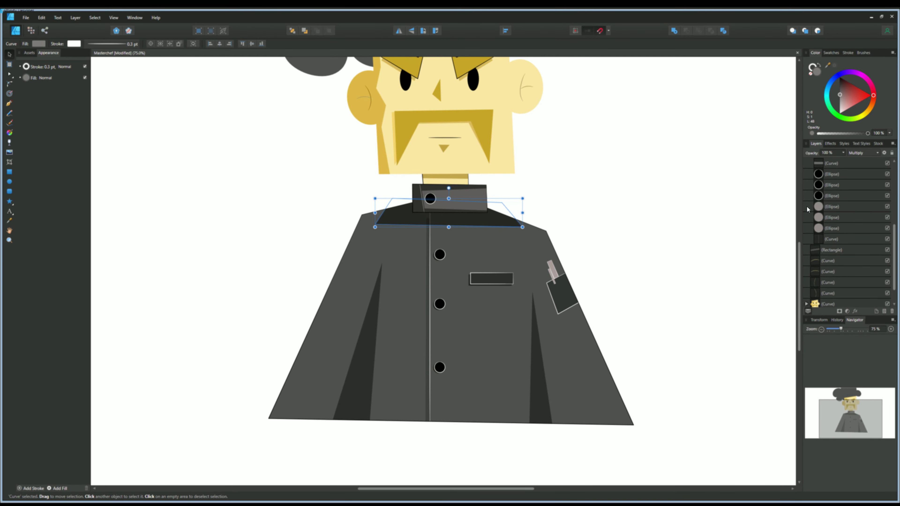
Move the collar shadow lower in the layer stacking order, then deselect.
{"action": "left_click", "coordinate": [819, 235]}
{"action": "scroll", "coordinate": [815, 205], "scroll_direction": "up", "scroll_amount": 5}
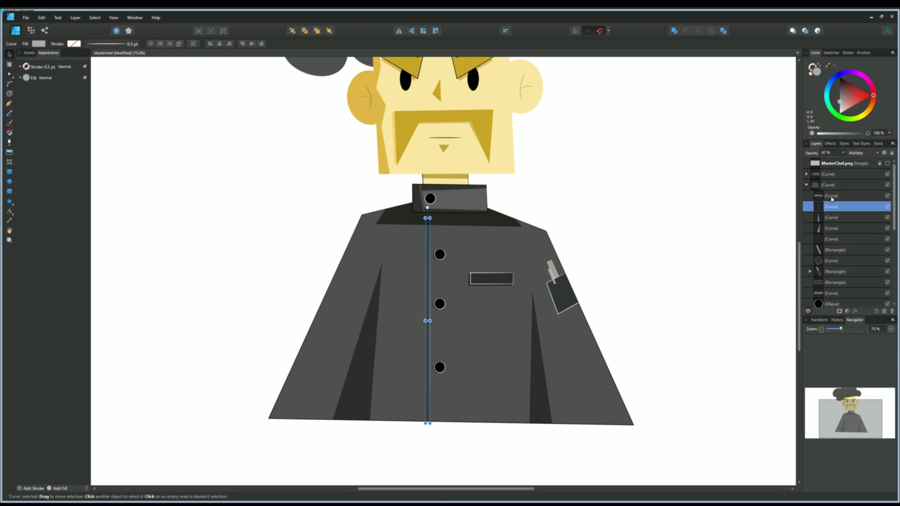
{"action": "left_click", "coordinate": [829, 206]}
{"action": "left_click_drag", "start_coordinate": [821, 222], "coordinate": [812, 204]}
{"action": "scroll", "coordinate": [847, 234], "scroll_direction": "down", "scroll_amount": 3}
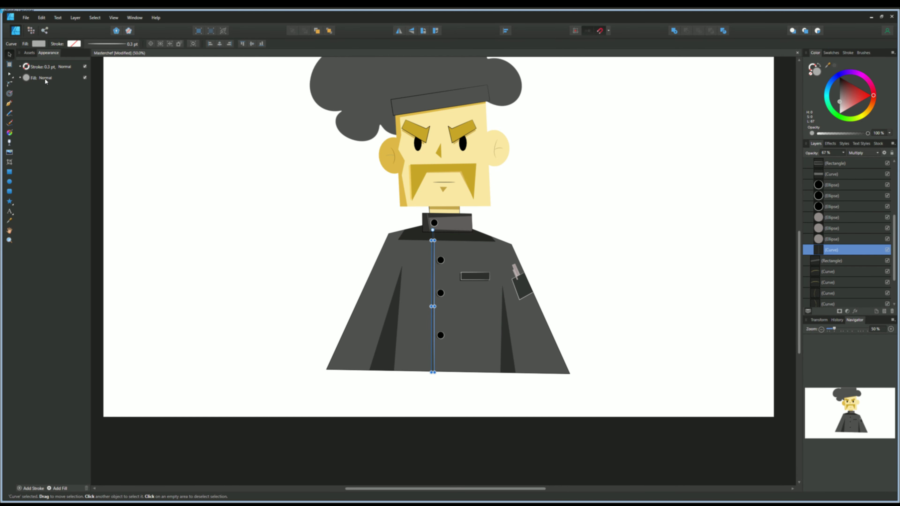
{"action": "key", "text": "ctrl+d"}
Zoom in to inspect the centre line against the jacket body.
{"action": "scroll", "coordinate": [382, 280], "scroll_direction": "up", "scroll_amount": 3}
{"action": "scroll", "coordinate": [382, 279], "scroll_direction": "down", "scroll_amount": 3}
{"action": "left_click", "coordinate": [408, 304]}
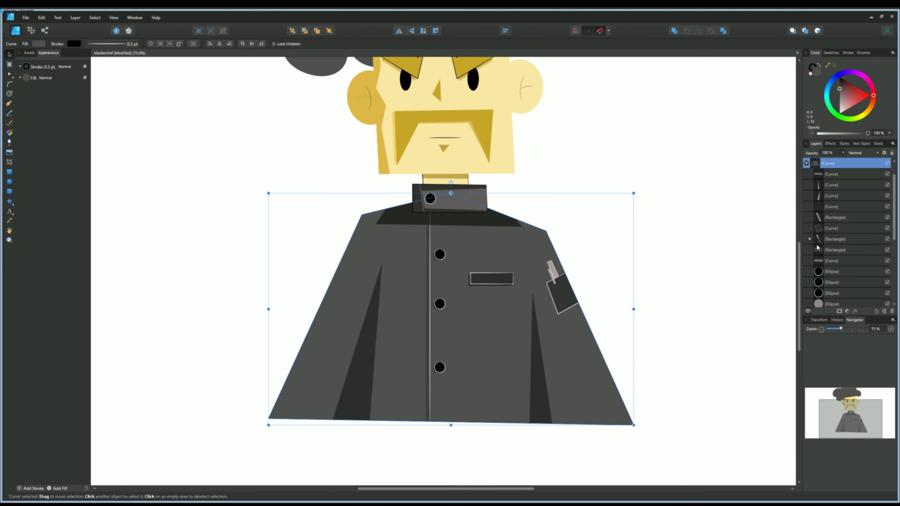
{"action": "left_click", "coordinate": [829, 217]}
{"action": "scroll", "coordinate": [816, 195], "scroll_direction": "down", "scroll_amount": 5}
{"action": "left_click", "coordinate": [831, 239]}
{"action": "key", "text": "ctrl+plus"}
{"action": "key", "text": "ctrl+plus"}
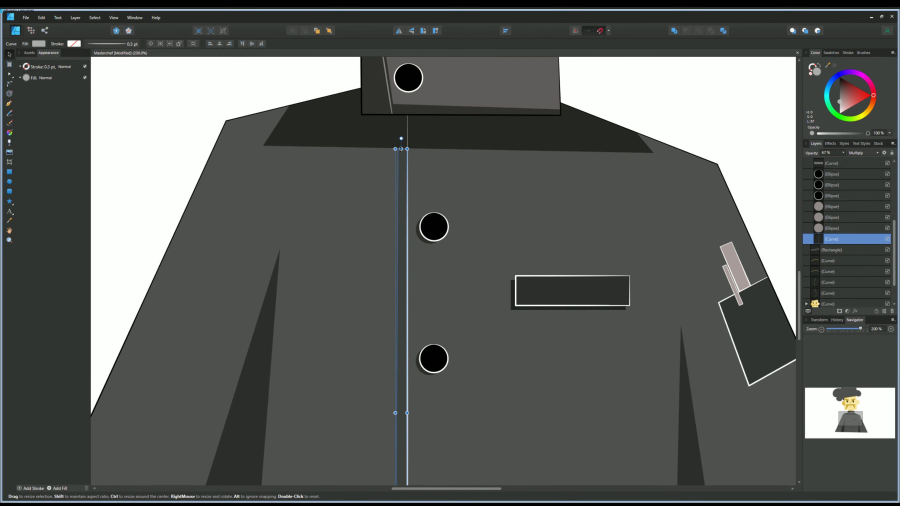
{"action": "key", "text": "ctrl+plus"}
{"action": "scroll", "coordinate": [330, 348], "scroll_direction": "down", "scroll_amount": 4}
{"action": "left_click", "coordinate": [331, 348]}
{"action": "scroll", "coordinate": [301, 338], "scroll_direction": "down", "scroll_amount": 1}
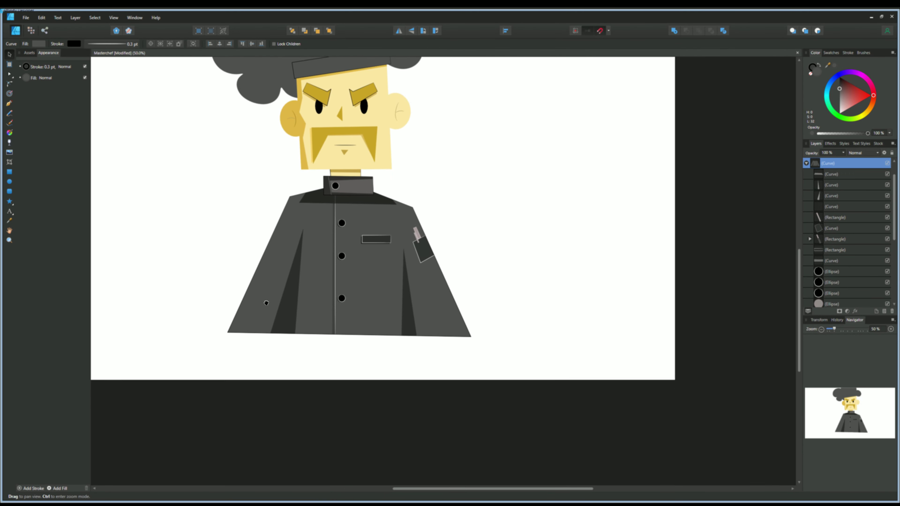
{"action": "scroll", "coordinate": [302, 341], "scroll_direction": "up", "scroll_amount": 1}
{"action": "scroll", "coordinate": [348, 342], "scroll_direction": "up", "scroll_amount": 2}
Select the pink pen group and its body rectangle beside the pocket.
{"action": "key", "text": "p"}
{"action": "scroll", "coordinate": [319, 301], "scroll_direction": "up", "scroll_amount": 2}
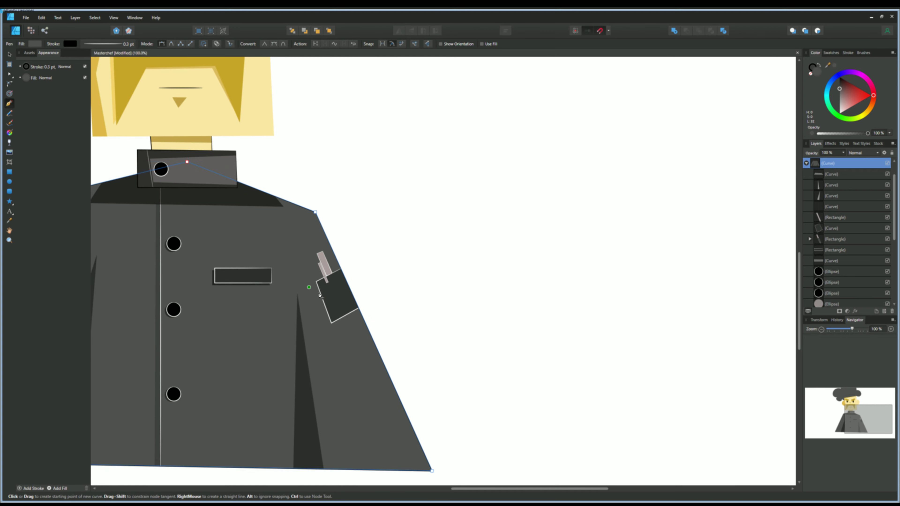
{"action": "scroll", "coordinate": [301, 267], "scroll_direction": "up", "scroll_amount": 1}
{"action": "scroll", "coordinate": [301, 267], "scroll_direction": "up", "scroll_amount": 1}
{"action": "scroll", "coordinate": [301, 267], "scroll_direction": "up", "scroll_amount": 1}
{"action": "key", "text": "v"}
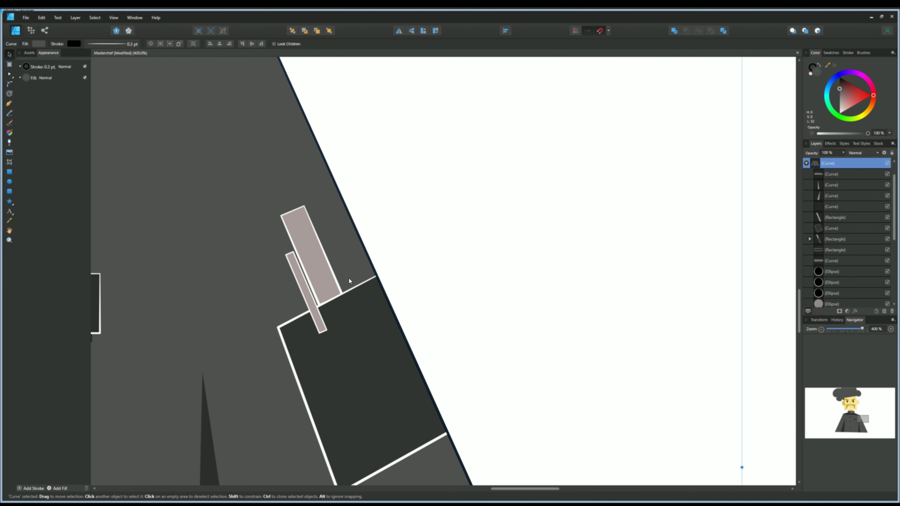
{"action": "left_click", "coordinate": [305, 294]}
{"action": "left_click", "coordinate": [303, 276]}
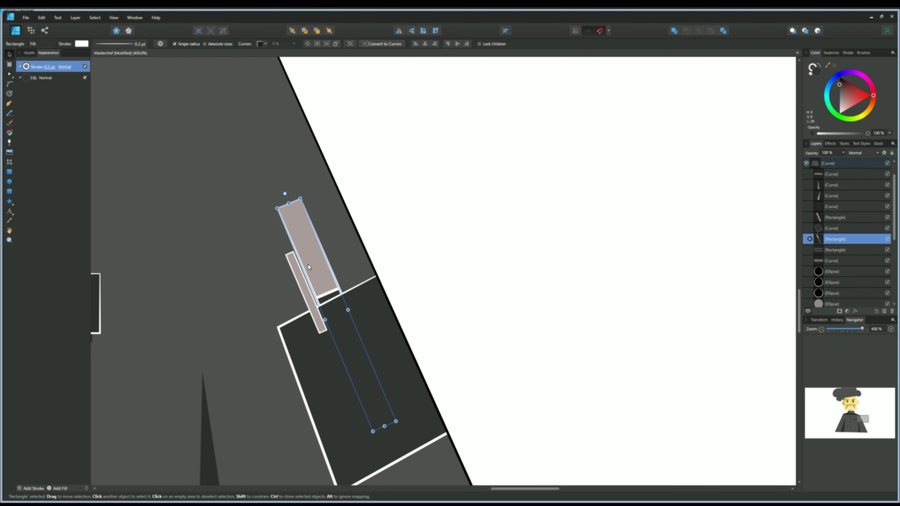
{"action": "left_click", "coordinate": [839, 250]}
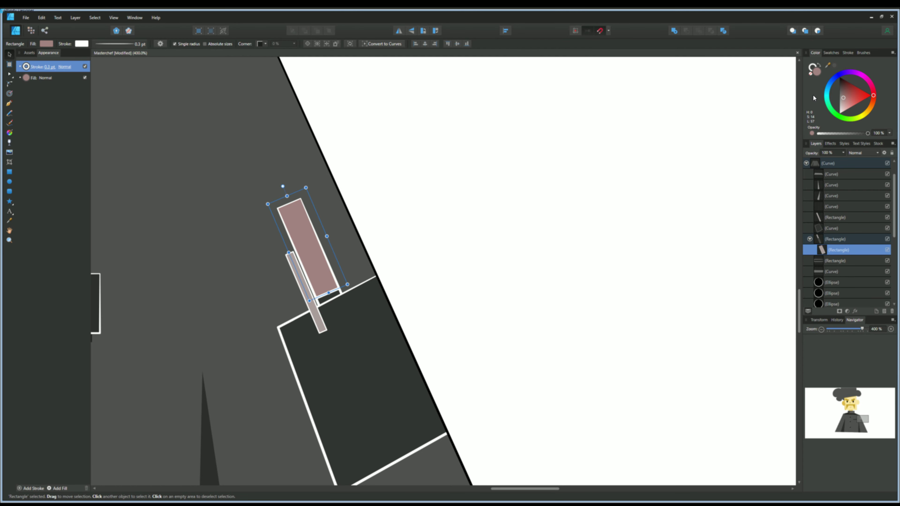
{"action": "key", "text": "ctrl+z"}
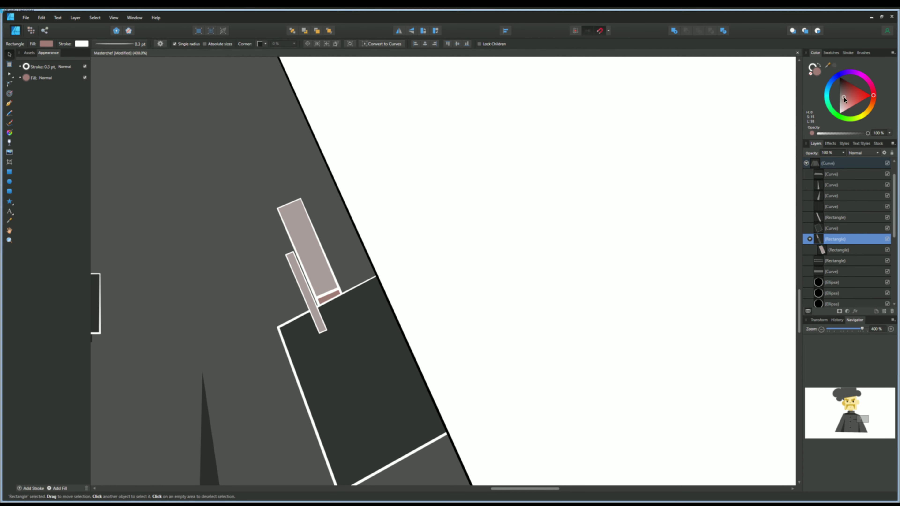
{"action": "key", "text": "ctrl+minus"}
Draw the dark Multiply shadow along the pocket's left and bottom edges, moving it lower in the layer stack.
{"action": "key", "text": "p"}
{"action": "left_click", "coordinate": [831, 174]}
{"action": "scroll", "coordinate": [358, 383], "scroll_direction": "up", "scroll_amount": 1}
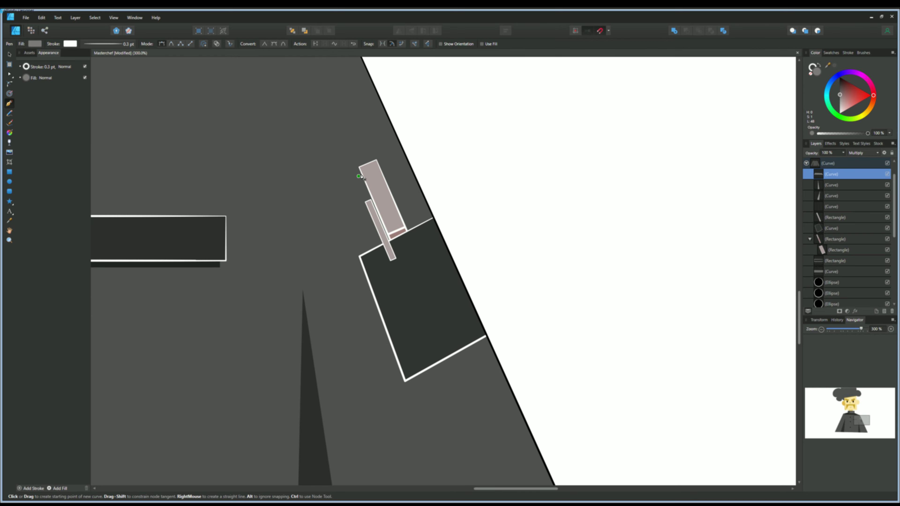
{"action": "key", "text": "ctrl+plus"}
{"action": "left_click", "coordinate": [330, 143]}
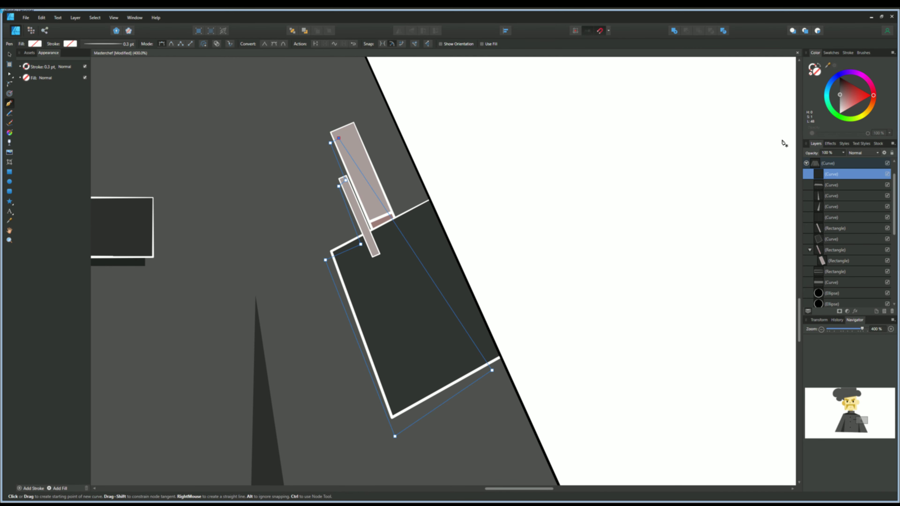
{"action": "key", "text": "ctrl+shift+v"}
{"action": "left_click_drag", "start_coordinate": [808, 232], "coordinate": [805, 254]}
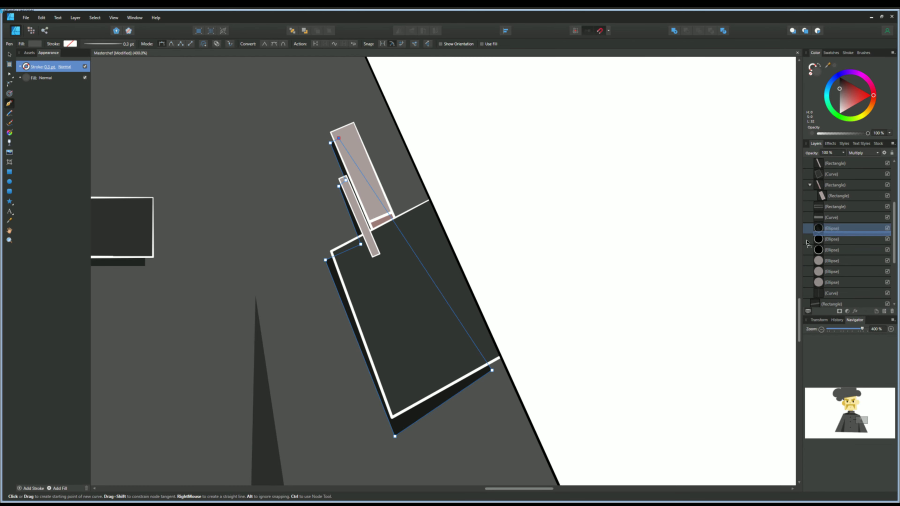
{"action": "key", "text": "ctrl+minus"}
Frame the jacket, hat and face in view and select the face shape.
{"action": "left_click", "coordinate": [10, 75]}
{"action": "key", "text": "ctrl+plus"}
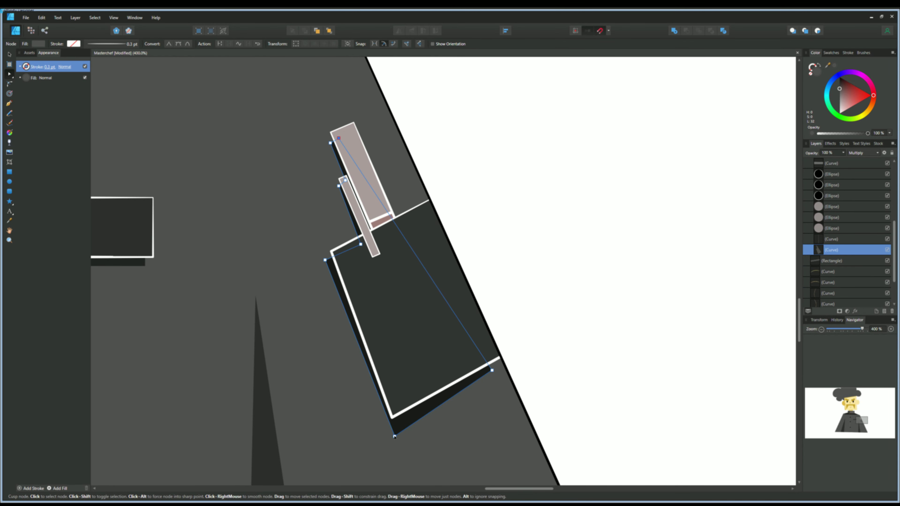
{"action": "key", "text": "ctrl+plus"}
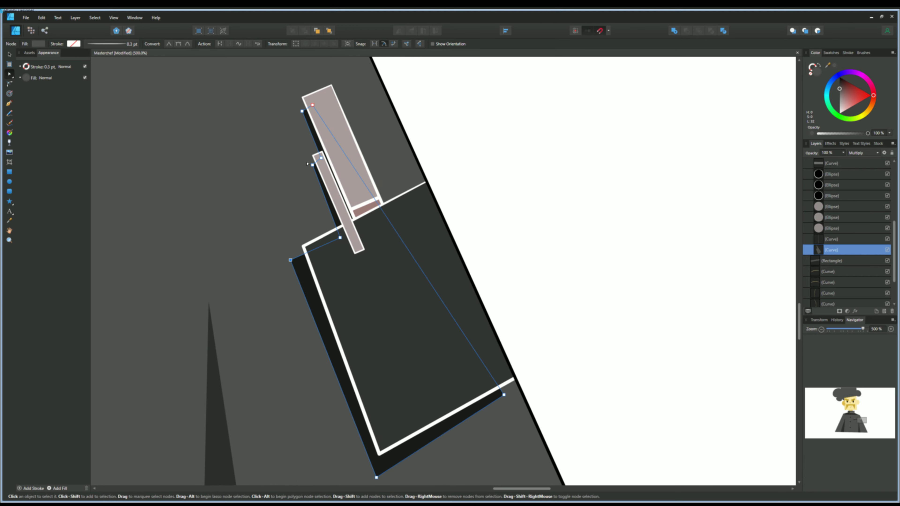
{"action": "key", "text": "ctrl+minus"}
{"action": "key", "text": "ctrl+minus"}
{"action": "key", "text": "ctrl+minus"}
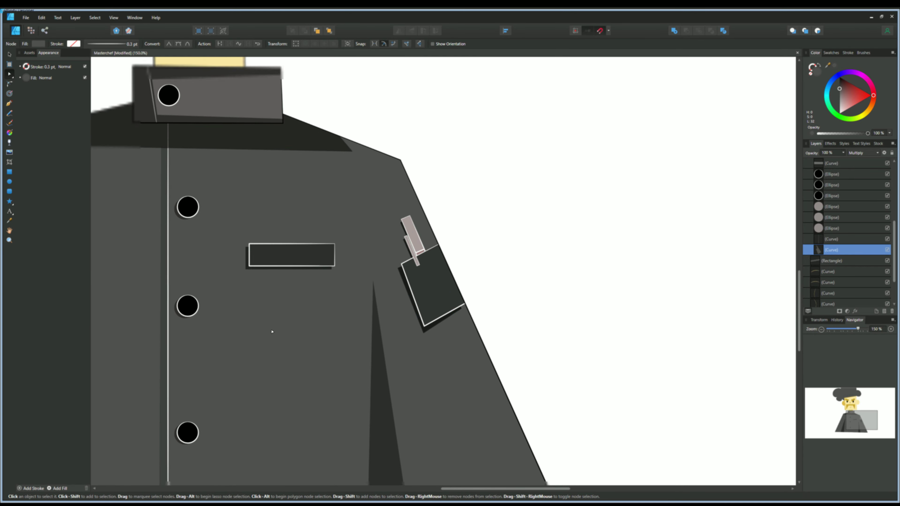
{"action": "key", "text": "ctrl+minus"}
{"action": "key", "text": "ctrl+minus"}
{"action": "key", "text": "ctrl+plus"}
{"action": "left_click_drag", "start_coordinate": [303, 341], "coordinate": [342, 482]}
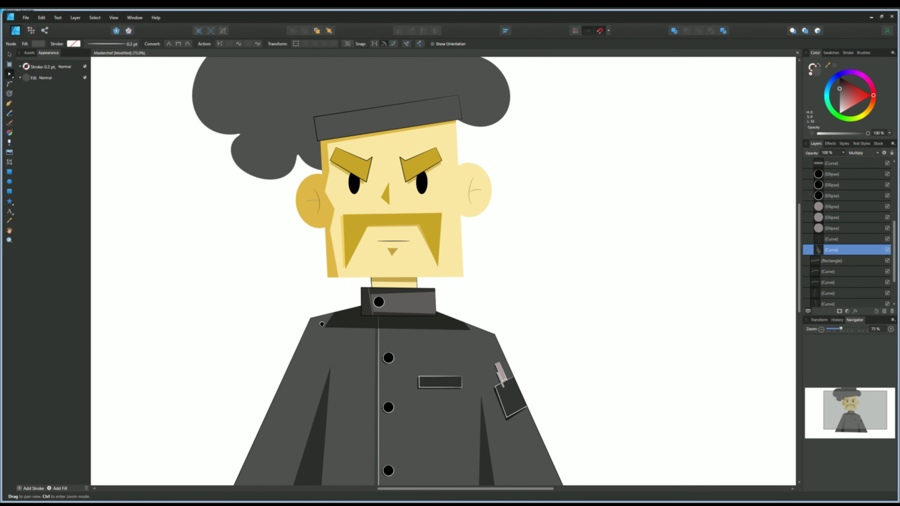
{"action": "left_click", "coordinate": [320, 280]}
Pull a face-shadow node outward so it bulges up under the hat band's right end.
{"action": "scroll", "coordinate": [816, 278], "scroll_direction": "down", "scroll_amount": 5}
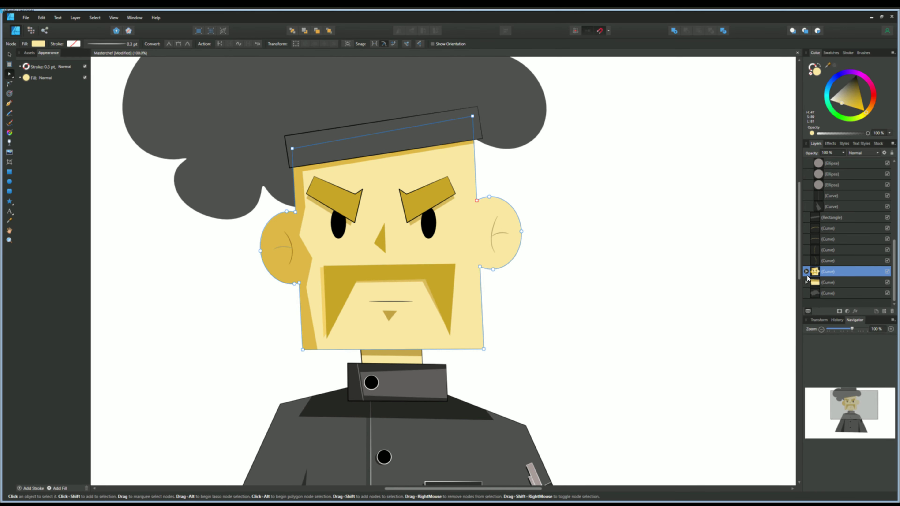
{"action": "left_click", "coordinate": [817, 272]}
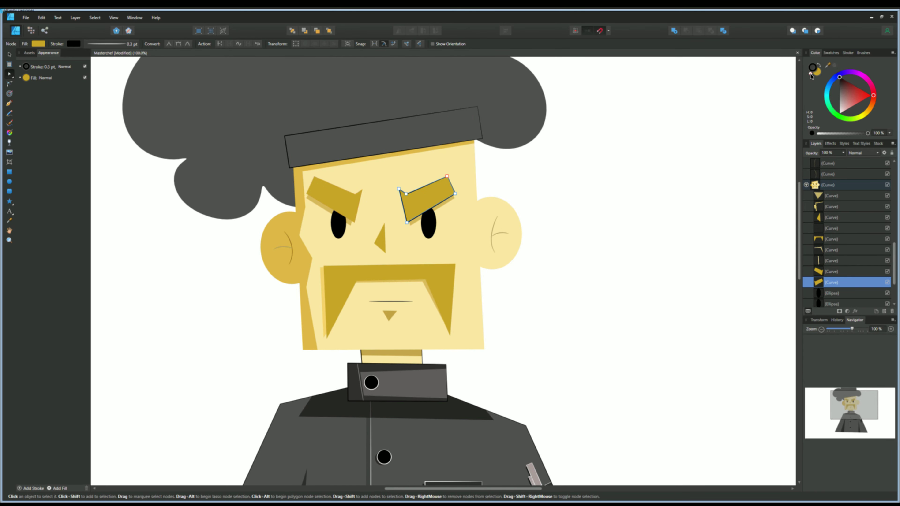
{"action": "left_click", "coordinate": [818, 228]}
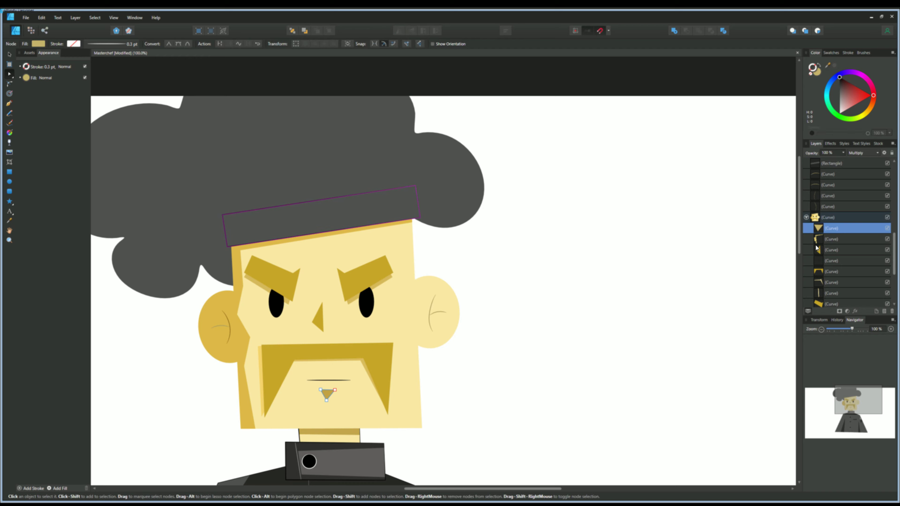
{"action": "left_click", "coordinate": [818, 282]}
{"action": "left_click", "coordinate": [255, 254]}
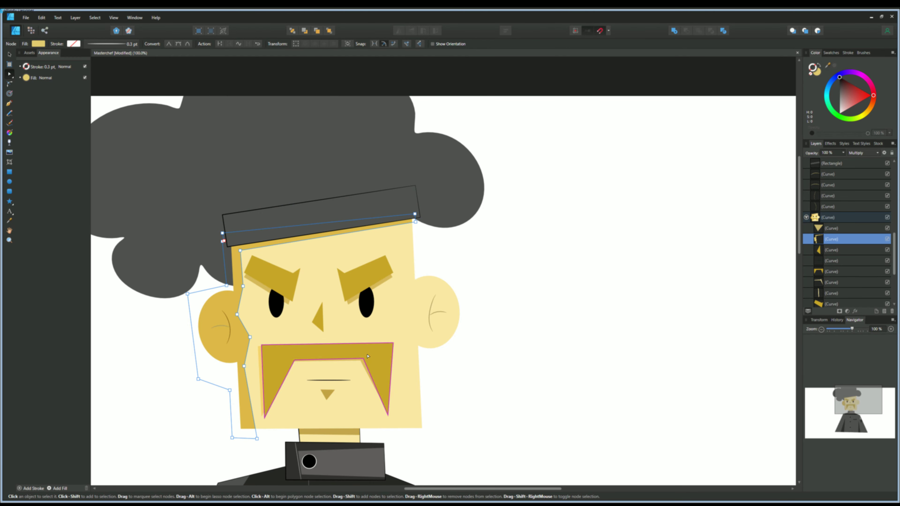
{"action": "scroll", "coordinate": [443, 270], "scroll_direction": "up", "scroll_amount": 2}
{"action": "left_click_drag", "start_coordinate": [401, 196], "coordinate": [411, 227]}
Darken the hat band rectangle's gold fill colour.
{"action": "left_click", "coordinate": [405, 190]}
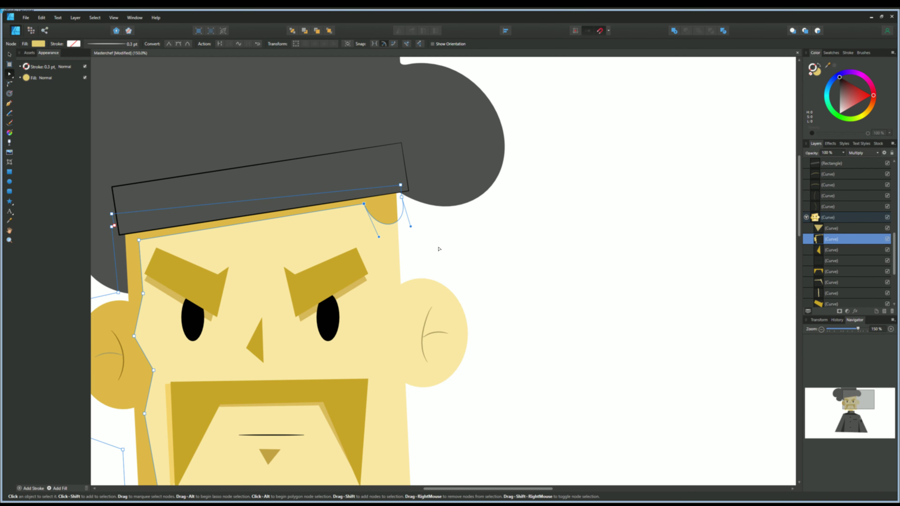
{"action": "scroll", "coordinate": [285, 341], "scroll_direction": "down", "scroll_amount": 3}
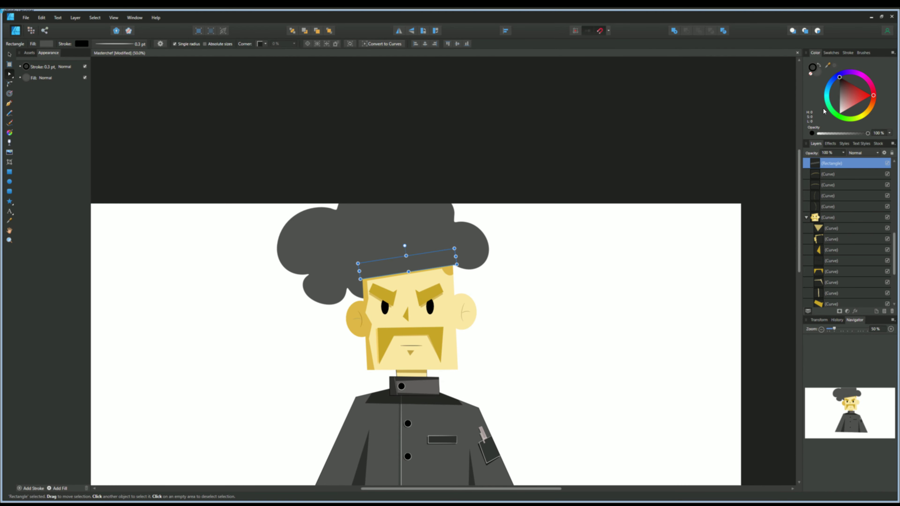
{"action": "left_click_drag", "start_coordinate": [840, 91], "coordinate": [839, 87]}
Select the chef hat shape, browse the grey swatches, and zoom to the hat.
{"action": "key", "text": "p"}
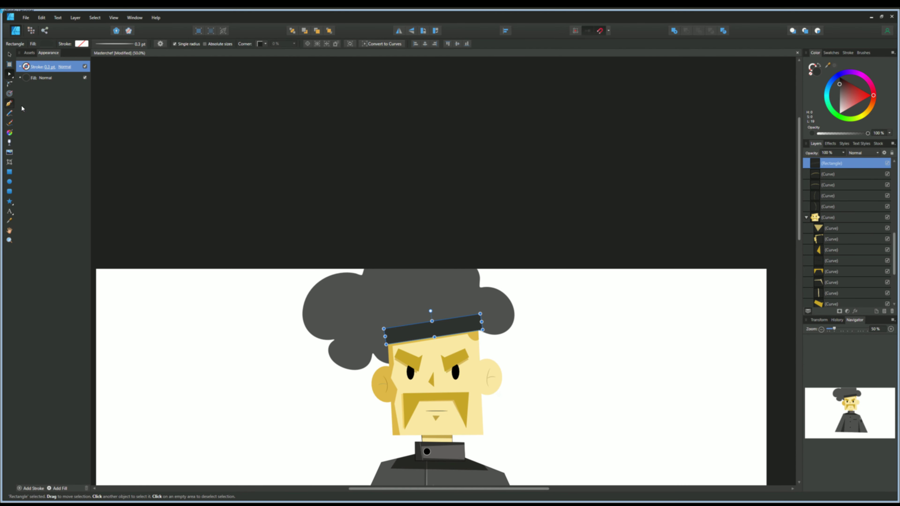
{"action": "scroll", "coordinate": [805, 161], "scroll_direction": "up", "scroll_amount": 3}
{"action": "left_click", "coordinate": [9, 54]}
{"action": "left_click", "coordinate": [354, 301]}
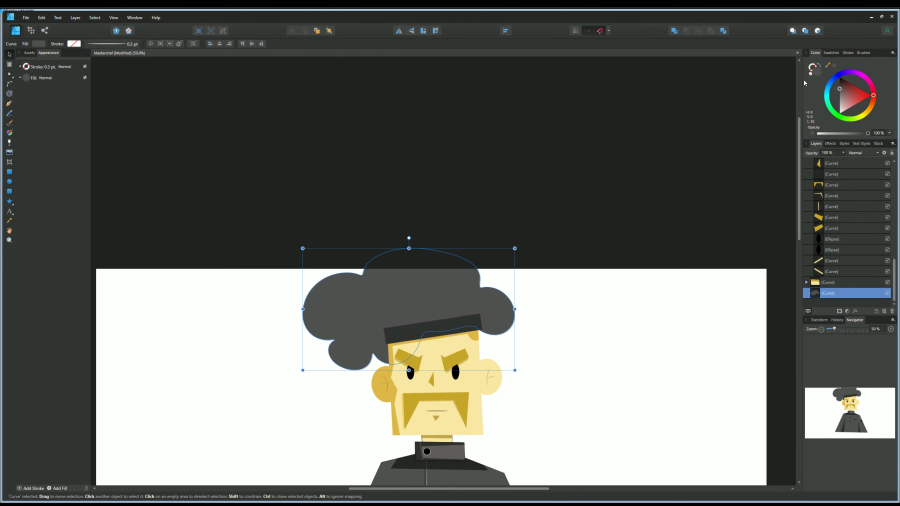
{"action": "left_click", "coordinate": [830, 52]}
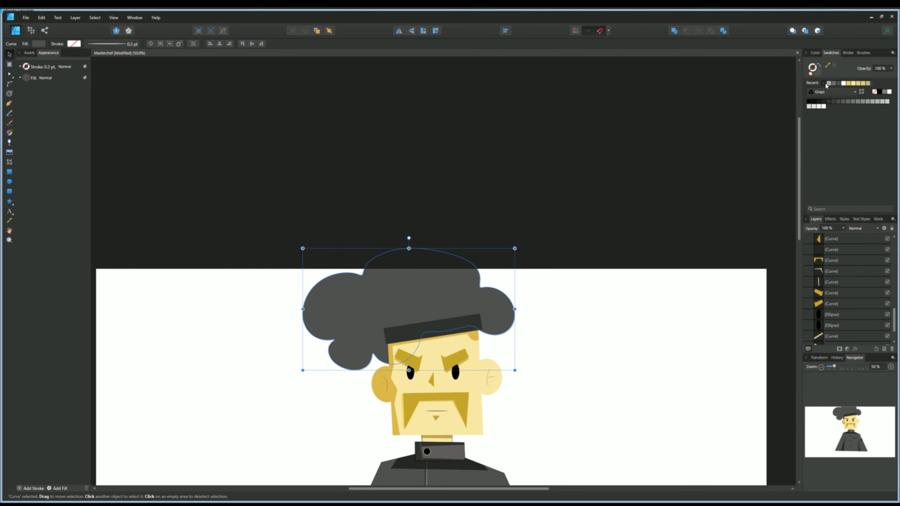
{"action": "left_click", "coordinate": [814, 54]}
{"action": "key", "text": "ctrl+1"}
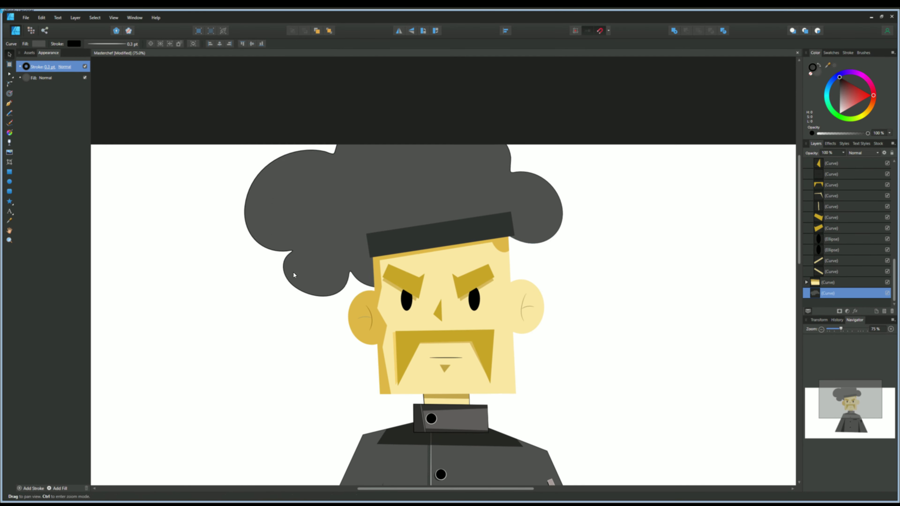
Draw three freehand Pencil crease lines across the chef hat.
{"action": "key", "text": "n"}
{"action": "key", "text": "ctrl+plus"}
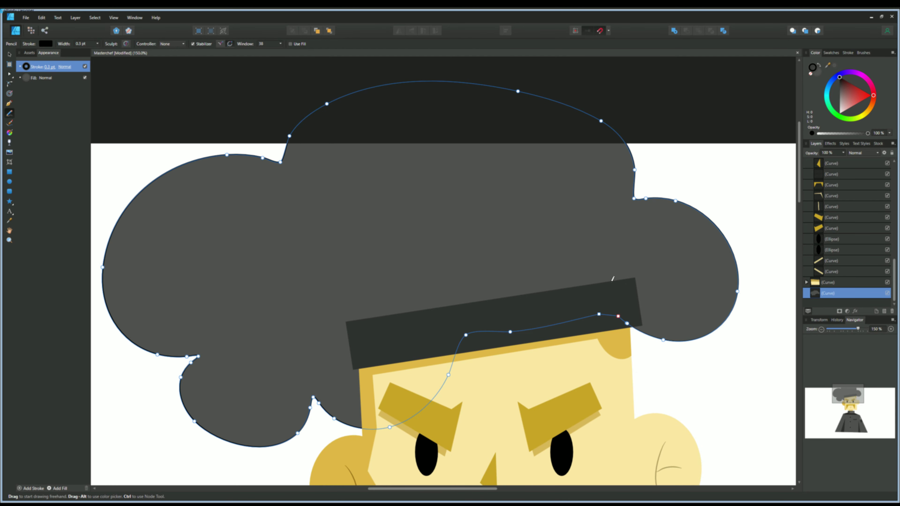
{"action": "left_click_drag", "start_coordinate": [618, 238], "coordinate": [609, 282]}
{"action": "left_click_drag", "start_coordinate": [515, 255], "coordinate": [539, 292]}
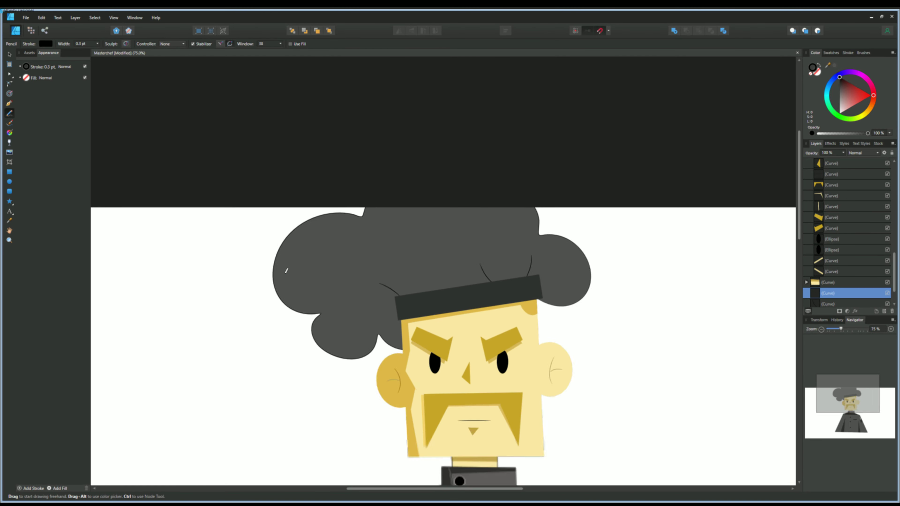
{"action": "left_click_drag", "start_coordinate": [314, 295], "coordinate": [356, 323]}
Add an outline-only ellipse on the hat band and move its layer down the stack.
{"action": "key", "text": "ctrl+1"}
{"action": "key", "text": "e"}
{"action": "left_click_drag", "start_coordinate": [435, 250], "coordinate": [493, 313]}
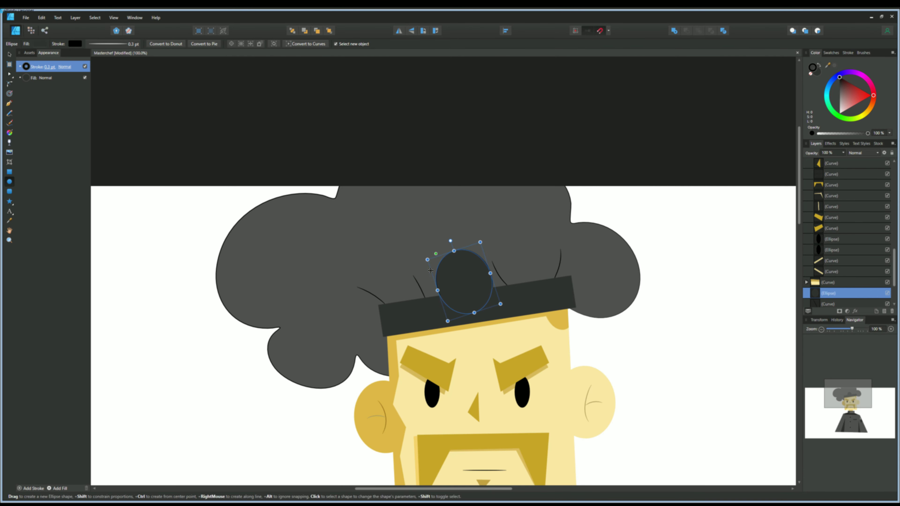
{"action": "left_click", "coordinate": [811, 73]}
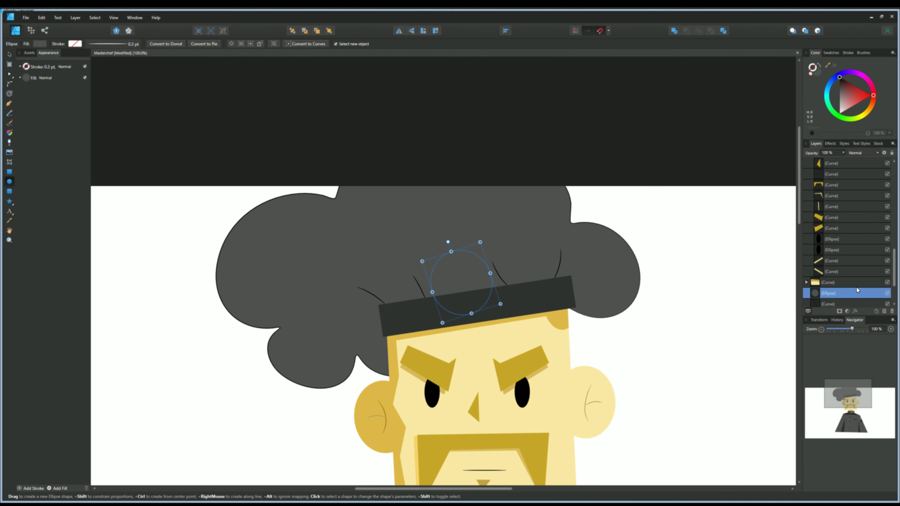
{"action": "key", "text": "ctrl+minus"}
{"action": "scroll", "coordinate": [849, 248], "scroll_direction": "up", "scroll_amount": 10}
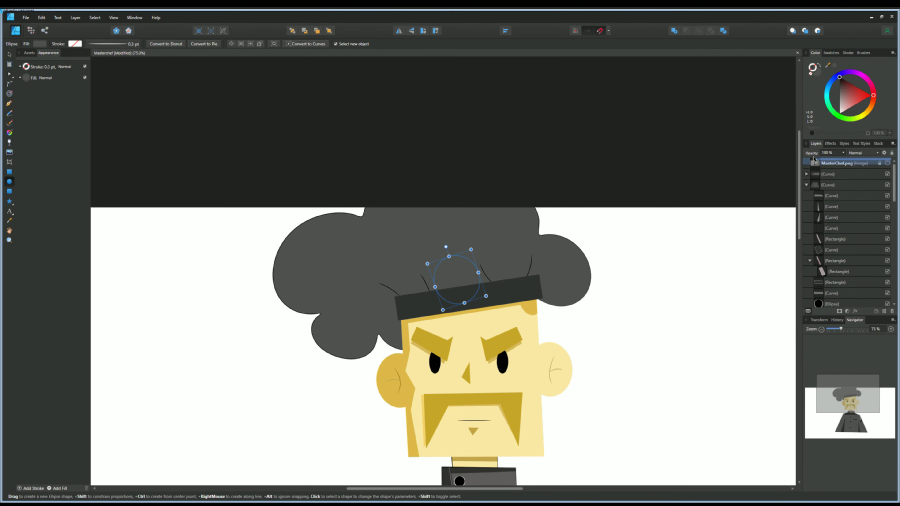
{"action": "left_click_drag", "start_coordinate": [813, 159], "coordinate": [814, 172]}
{"action": "key", "text": "v"}
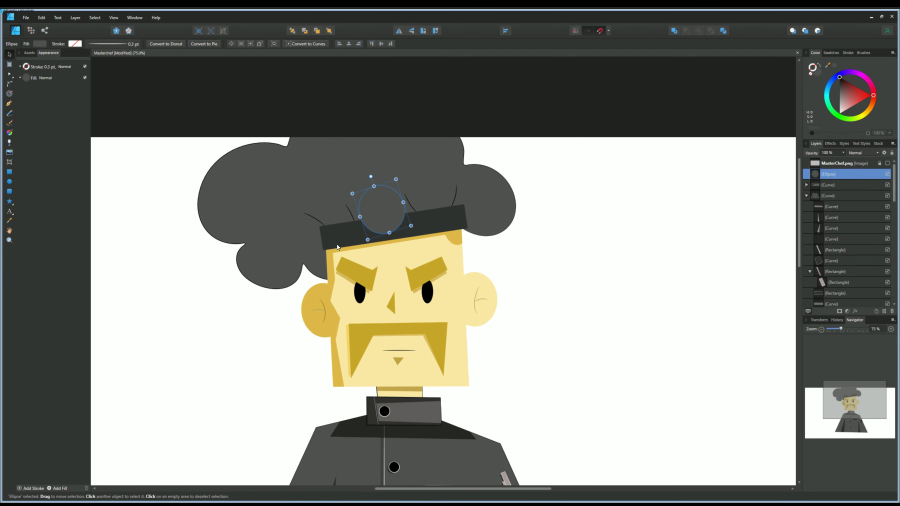
{"action": "scroll", "coordinate": [807, 309], "scroll_direction": "down", "scroll_amount": 5}
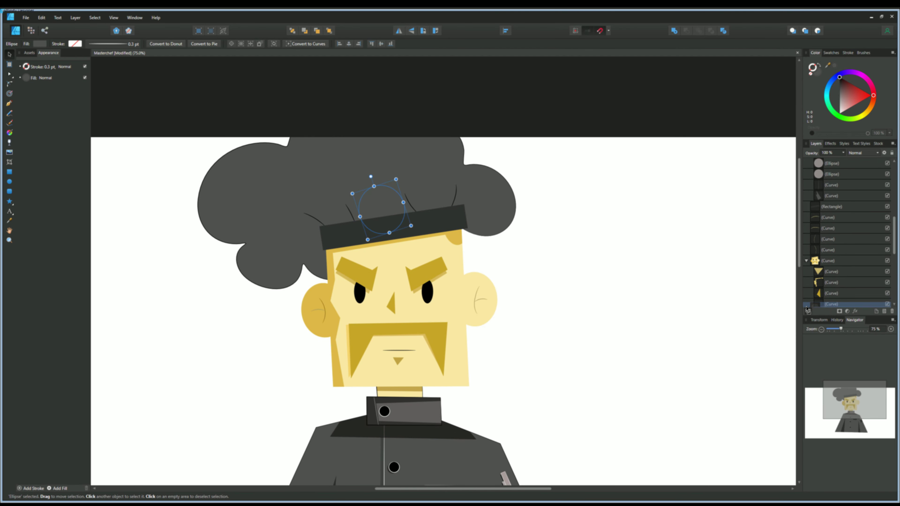
{"action": "left_click_drag", "start_coordinate": [807, 309], "coordinate": [806, 234]}
Select the crease lines and nest them inside the hat shape in the Layers panel.
{"action": "key", "text": "ctrl+1"}
{"action": "scroll", "coordinate": [336, 251], "scroll_direction": "up", "scroll_amount": 2}
{"action": "scroll", "coordinate": [336, 251], "scroll_direction": "down", "scroll_amount": 2}
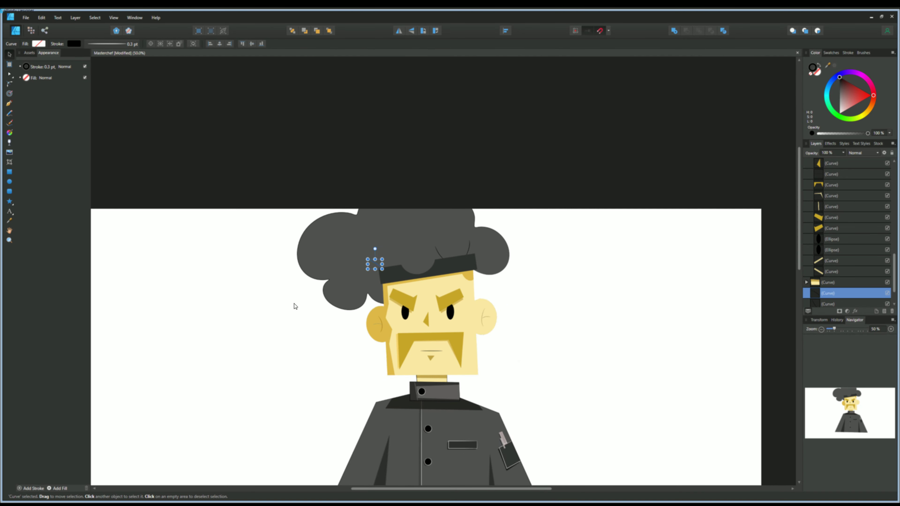
{"action": "scroll", "coordinate": [283, 308], "scroll_direction": "up", "scroll_amount": 1}
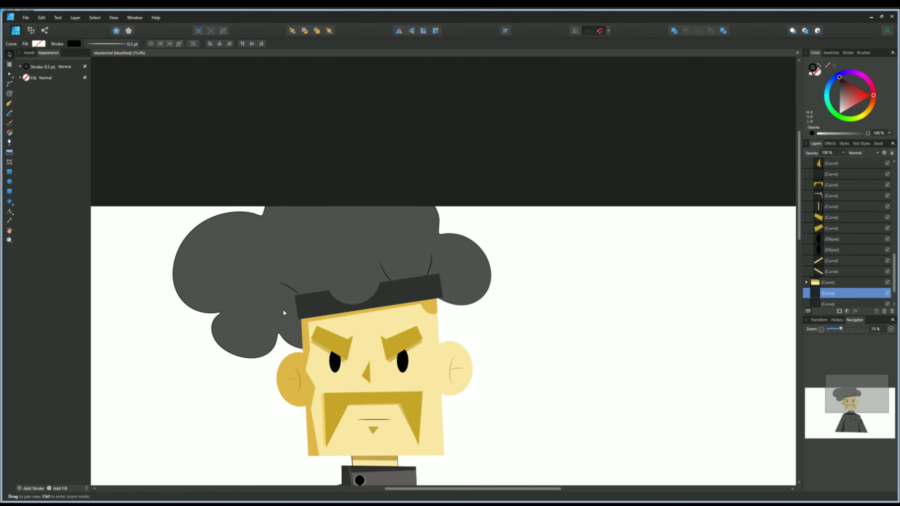
{"action": "left_click", "coordinate": [269, 292]}
{"action": "key", "text": "ctrl+1"}
{"action": "left_click", "coordinate": [233, 299]}
{"action": "scroll", "coordinate": [237, 325], "scroll_direction": "up", "scroll_amount": 2}
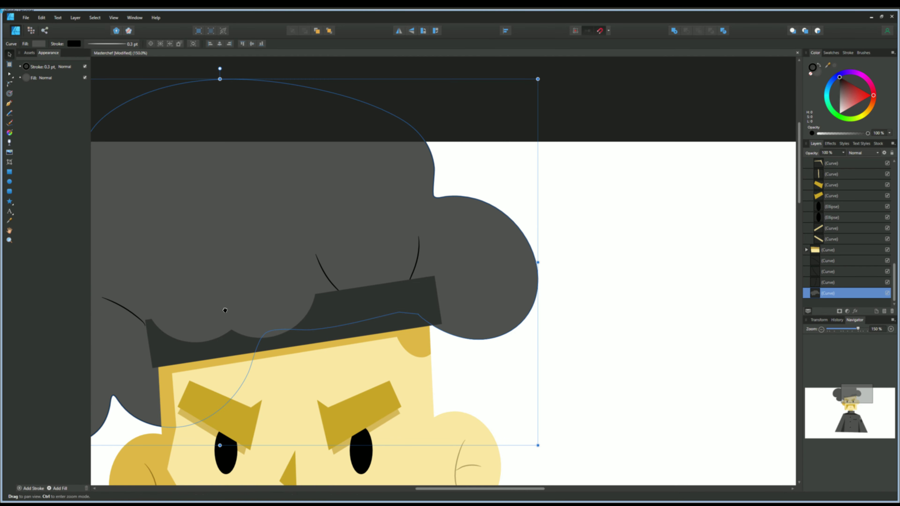
{"action": "left_click", "coordinate": [815, 273], "text": "shift"}
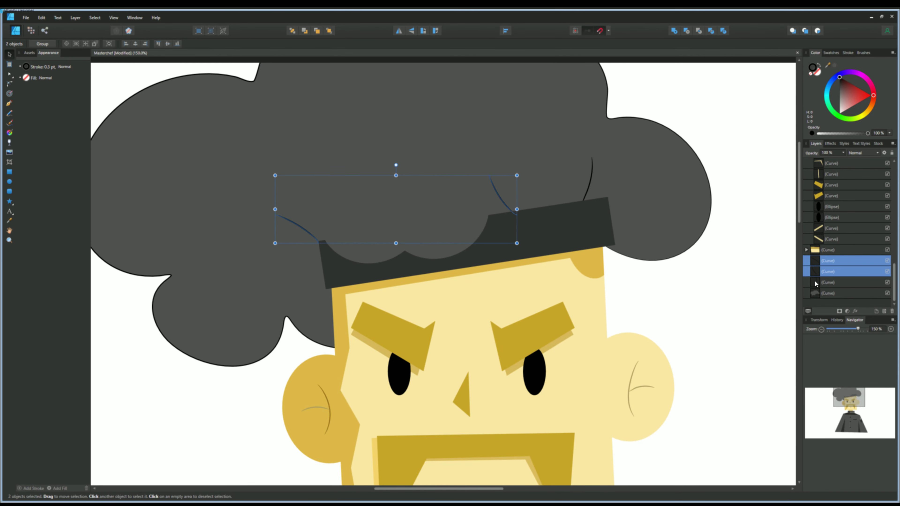
{"action": "left_click_drag", "start_coordinate": [819, 300], "coordinate": [818, 298]}
Select the nested crease lines individually and zoom in closely to check them.
{"action": "scroll", "coordinate": [894, 282], "scroll_direction": "down", "scroll_amount": 2}
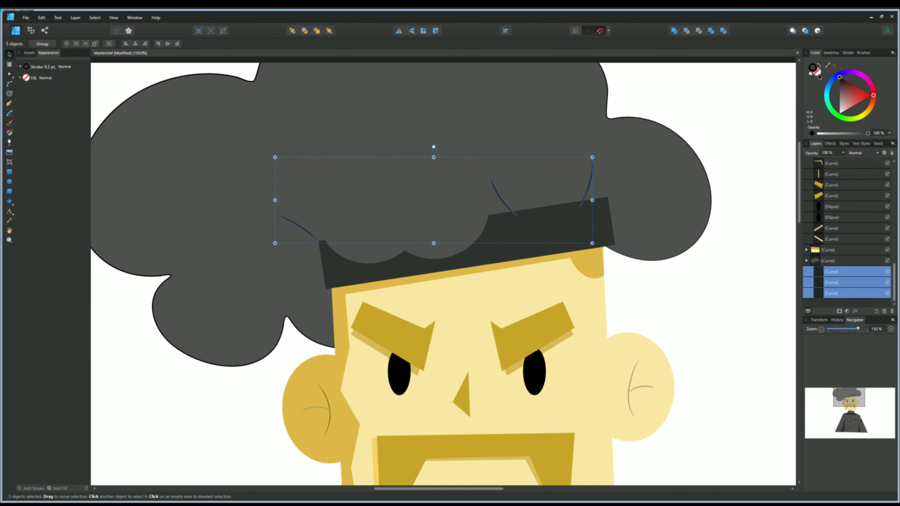
{"action": "key", "text": "ctrl+1"}
{"action": "left_click", "coordinate": [808, 272]}
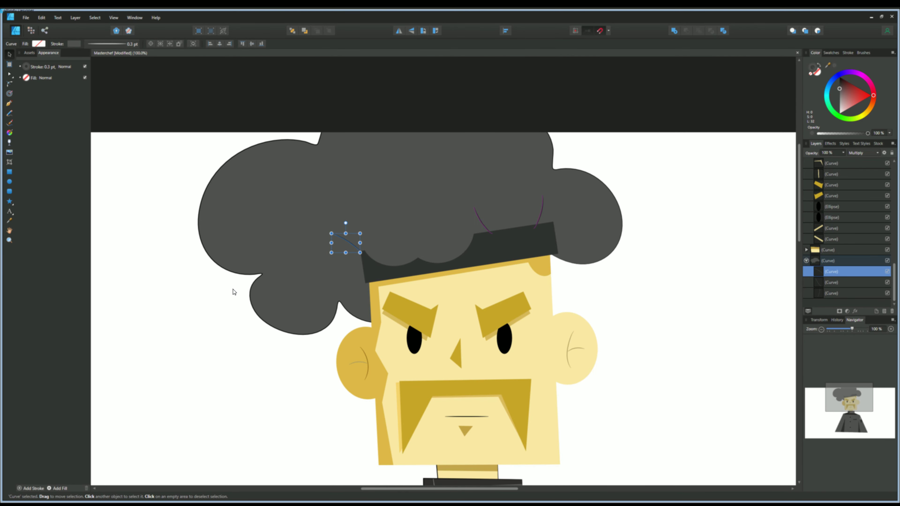
{"action": "left_click", "coordinate": [811, 283]}
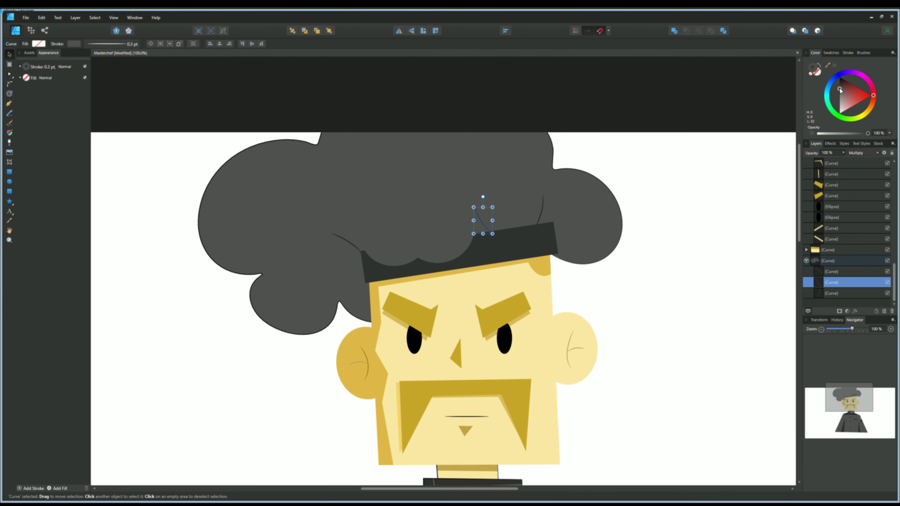
{"action": "key", "text": "ctrl+2"}
{"action": "key", "text": "ctrl+z"}
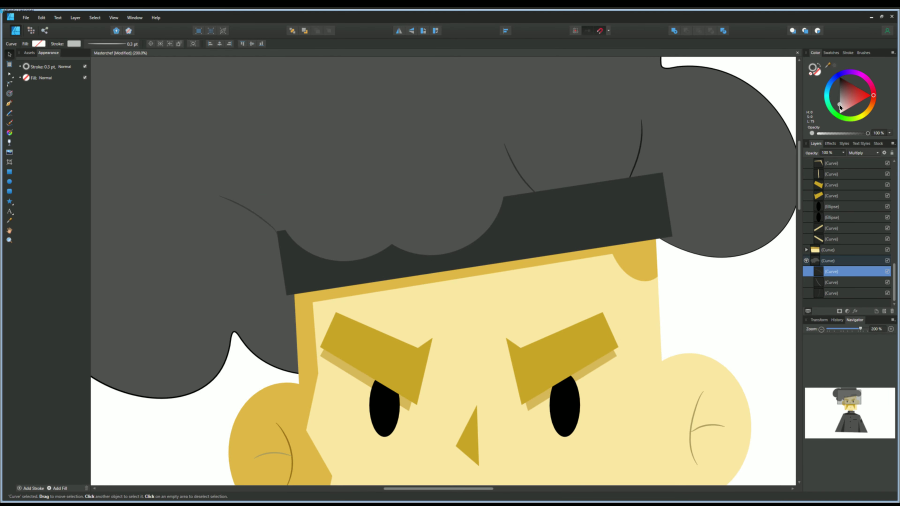
Draw a light grey curved fold stroke across the chef's hat with the Pencil.
{"action": "key", "text": "alt+bracketleft"}
{"action": "key", "text": "alt+bracketleft"}
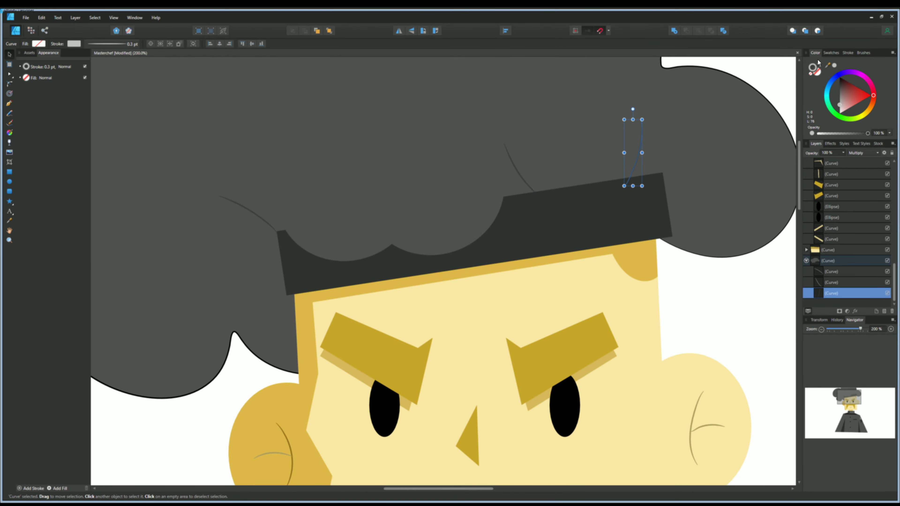
{"action": "scroll", "coordinate": [317, 361], "scroll_direction": "down", "scroll_amount": 5, "text": "ctrl"}
{"action": "scroll", "coordinate": [317, 362], "scroll_direction": "up", "scroll_amount": 2, "text": "ctrl"}
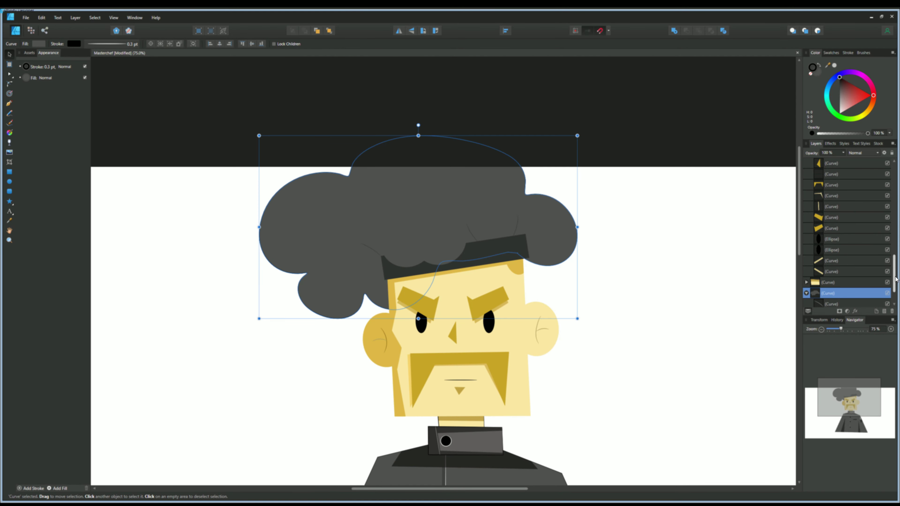
{"action": "key", "text": "n"}
{"action": "key", "text": "ctrl+plus"}
{"action": "key", "text": "ctrl+plus"}
{"action": "left_click_drag", "start_coordinate": [572, 202], "coordinate": [620, 160]}
{"action": "scroll", "coordinate": [500, 296], "scroll_direction": "up", "scroll_amount": 2, "text": "ctrl"}
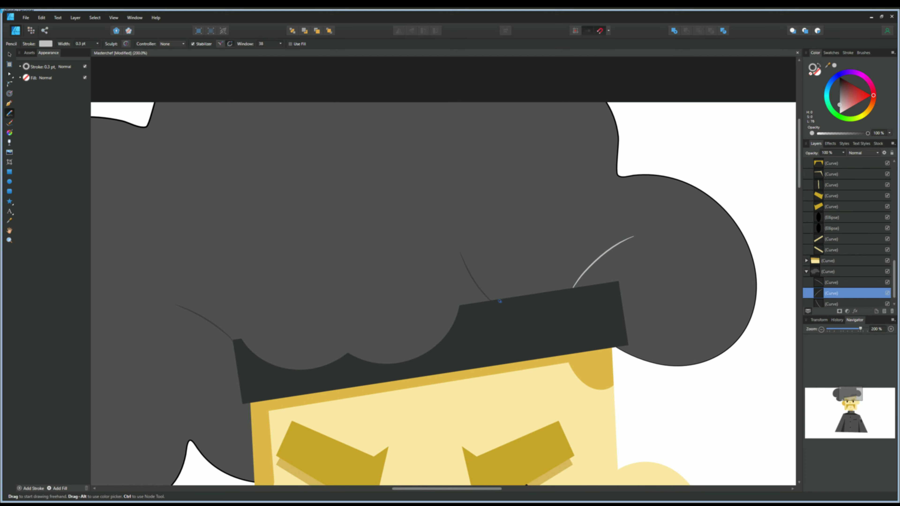
{"action": "scroll", "coordinate": [499, 301], "scroll_direction": "down", "scroll_amount": 2, "text": "ctrl"}
{"action": "scroll", "coordinate": [482, 291], "scroll_direction": "down", "scroll_amount": 2, "text": "ctrl"}
{"action": "scroll", "coordinate": [361, 287], "scroll_direction": "up", "scroll_amount": 1, "text": "ctrl"}
Add another light fold stroke, then select the hat shape to check the strokes.
{"action": "key", "text": "v"}
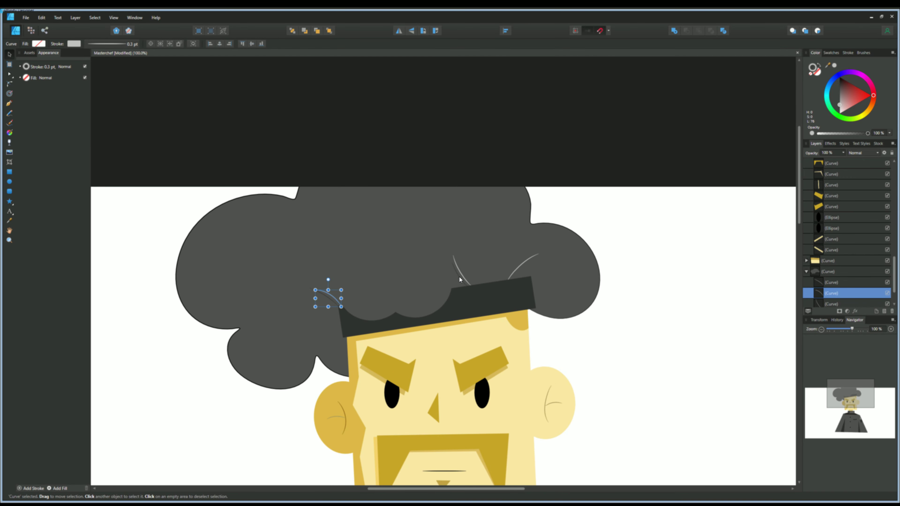
{"action": "scroll", "coordinate": [459, 279], "scroll_direction": "down", "scroll_amount": 2, "text": "ctrl"}
{"action": "scroll", "coordinate": [364, 319], "scroll_direction": "up", "scroll_amount": 1, "text": "ctrl"}
{"action": "scroll", "coordinate": [199, 369], "scroll_direction": "up", "scroll_amount": 2, "text": "ctrl"}
{"action": "key", "text": "n"}
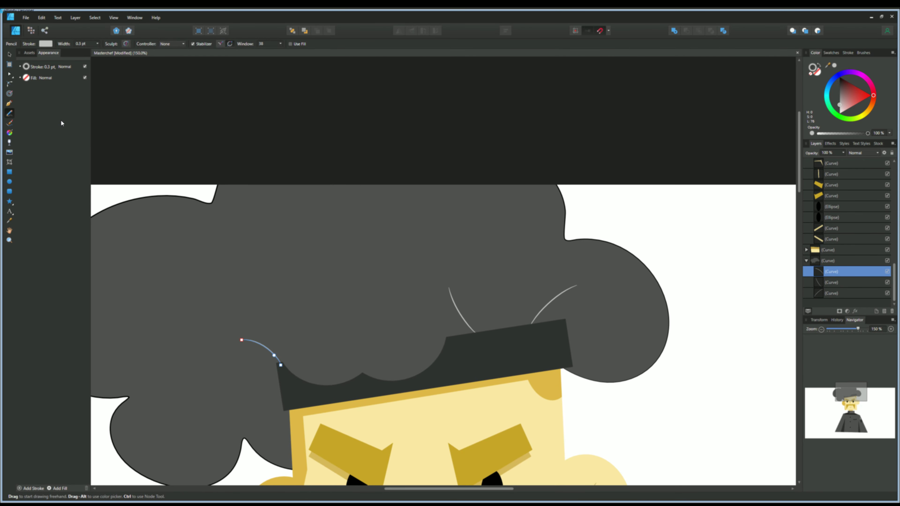
{"action": "key", "text": "v"}
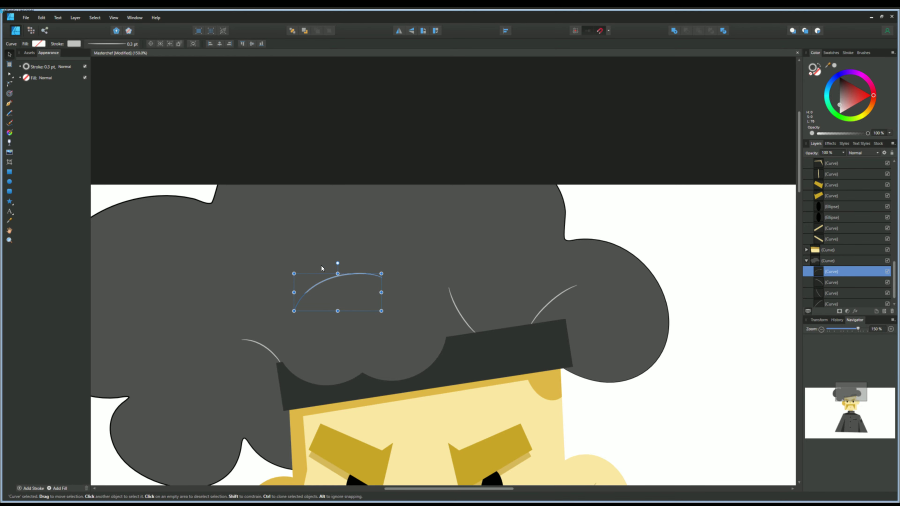
{"action": "left_click", "coordinate": [247, 357]}
{"action": "scroll", "coordinate": [247, 357], "scroll_direction": "down", "scroll_amount": 2, "text": "ctrl"}
{"action": "scroll", "coordinate": [270, 319], "scroll_direction": "down", "scroll_amount": 1, "text": "ctrl"}
{"action": "scroll", "coordinate": [297, 370], "scroll_direction": "up", "scroll_amount": 2}
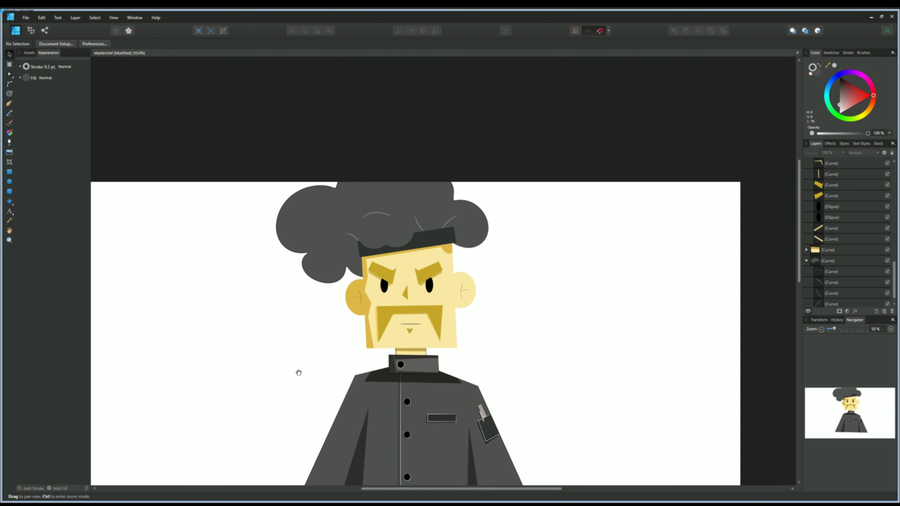
Select the hat band rectangle and lighten its grey fill.
{"action": "scroll", "coordinate": [283, 347], "scroll_direction": "up", "scroll_amount": 1}
{"action": "left_click", "coordinate": [300, 356]}
{"action": "left_click", "coordinate": [306, 235]}
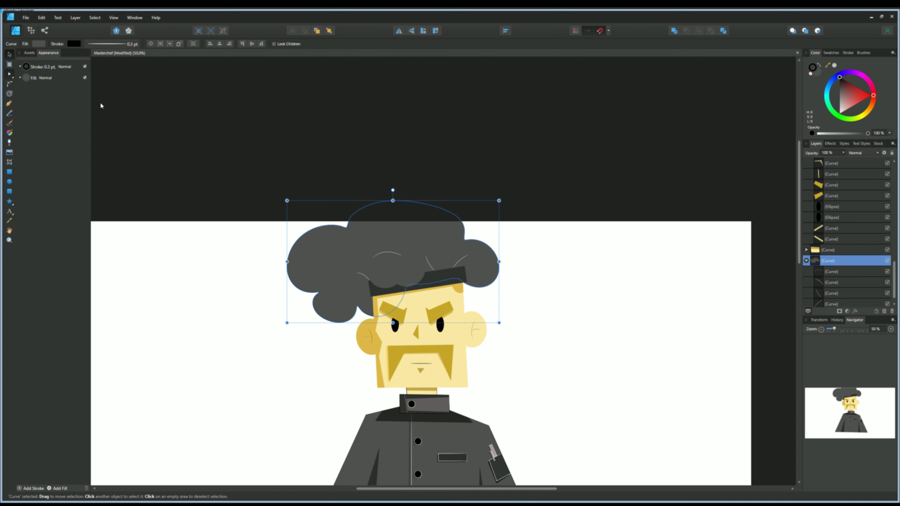
{"action": "key", "text": "a"}
{"action": "key", "text": "ctrl+minus"}
{"action": "key", "text": "ctrl+plus"}
{"action": "key", "text": "ctrl+plus"}
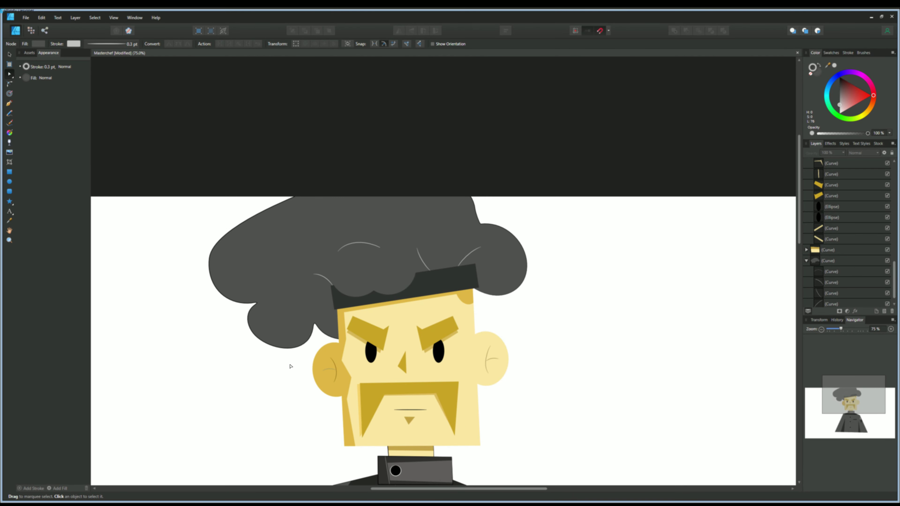
{"action": "left_click", "coordinate": [390, 289]}
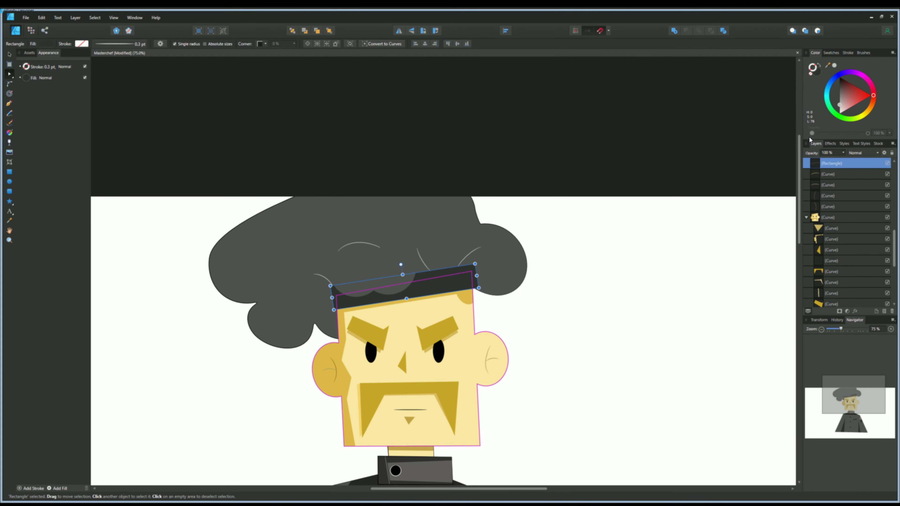
{"action": "left_click_drag", "start_coordinate": [839, 88], "coordinate": [840, 91]}
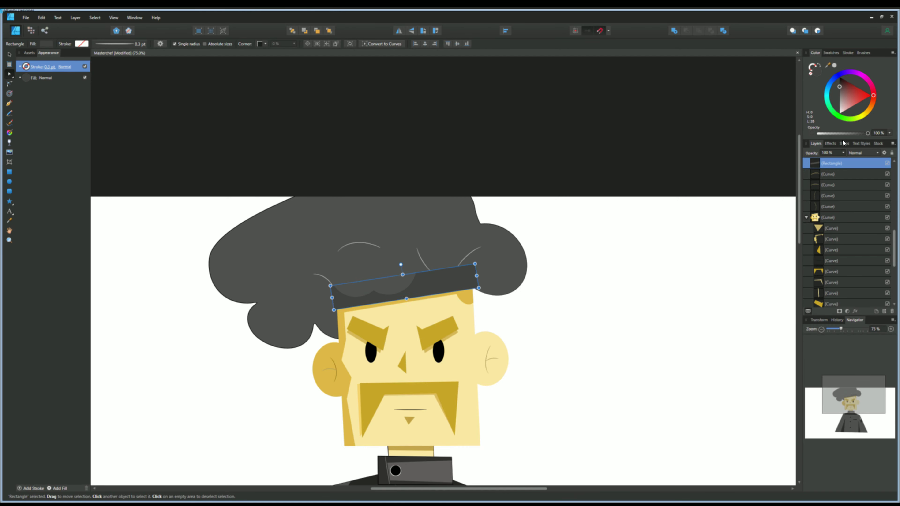
{"action": "left_click", "coordinate": [308, 380]}
Select and copy the two overlapping ellipses for the band's shadow.
{"action": "scroll", "coordinate": [414, 356], "scroll_direction": "up", "scroll_amount": 1}
{"action": "left_click", "coordinate": [431, 267]}
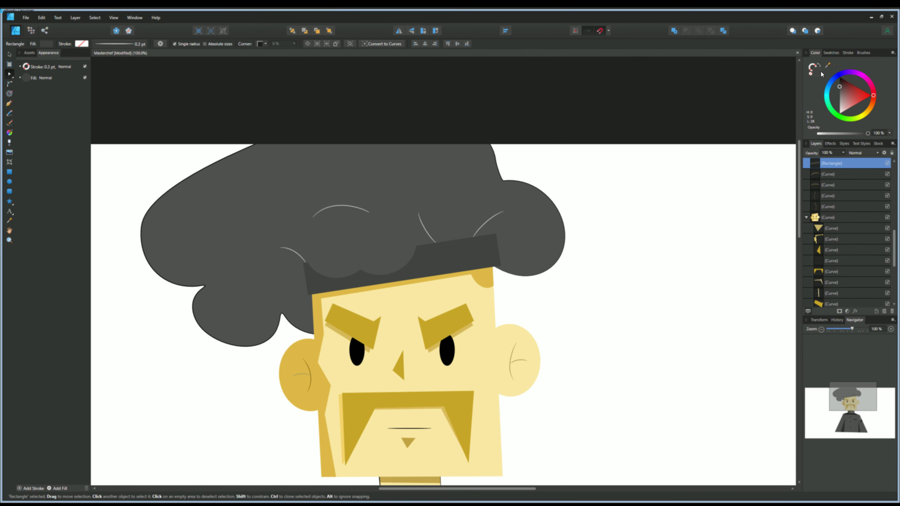
{"action": "key", "text": "p"}
{"action": "scroll", "coordinate": [361, 174], "scroll_direction": "up", "scroll_amount": 1}
{"action": "scroll", "coordinate": [442, 270], "scroll_direction": "up", "scroll_amount": 1}
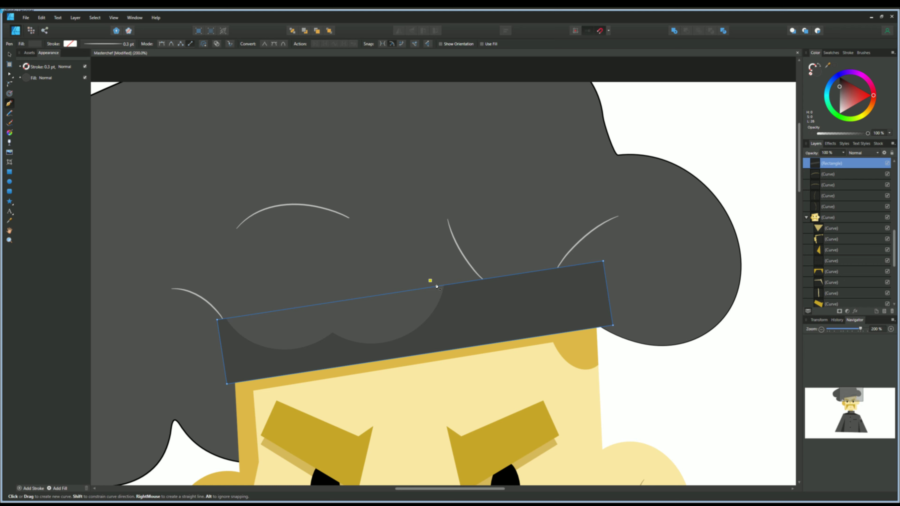
{"action": "key", "text": "v"}
{"action": "left_click", "coordinate": [256, 337]}
{"action": "key", "text": "ctrl+v"}
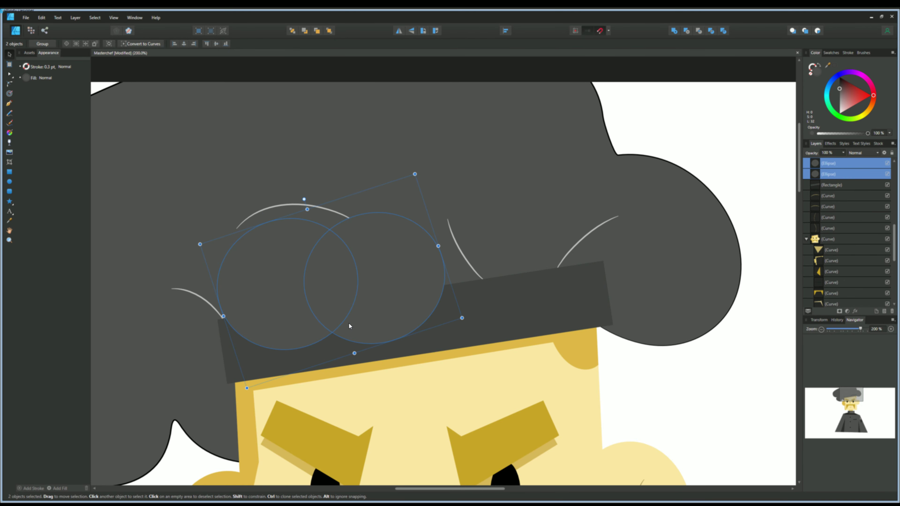
Clip the ellipses inside the hat band as a shadow along its top edge.
{"action": "left_click_drag", "start_coordinate": [816, 215], "coordinate": [816, 213]}
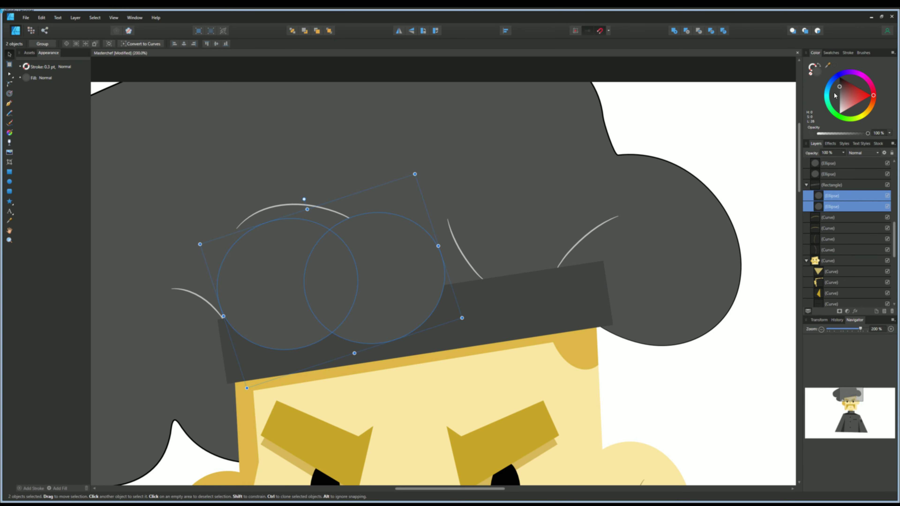
{"action": "left_click_drag", "start_coordinate": [239, 310], "coordinate": [240, 319]}
{"action": "scroll", "coordinate": [311, 325], "scroll_direction": "down", "scroll_amount": 2}
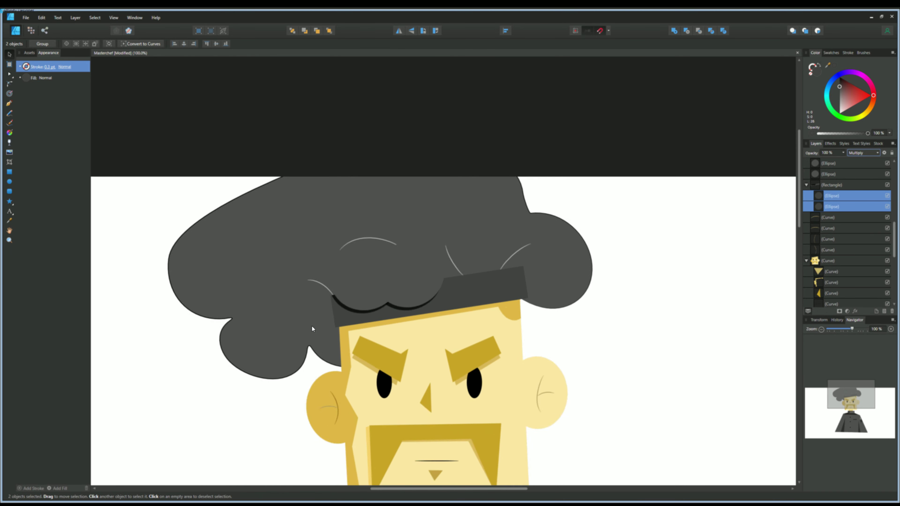
{"action": "scroll", "coordinate": [285, 339], "scroll_direction": "up", "scroll_amount": 1}
{"action": "key", "text": "Escape"}
{"action": "scroll", "coordinate": [286, 343], "scroll_direction": "down", "scroll_amount": 1}
Bring the chef into view and select the hat shape.
{"action": "scroll", "coordinate": [214, 392], "scroll_direction": "down", "scroll_amount": 2}
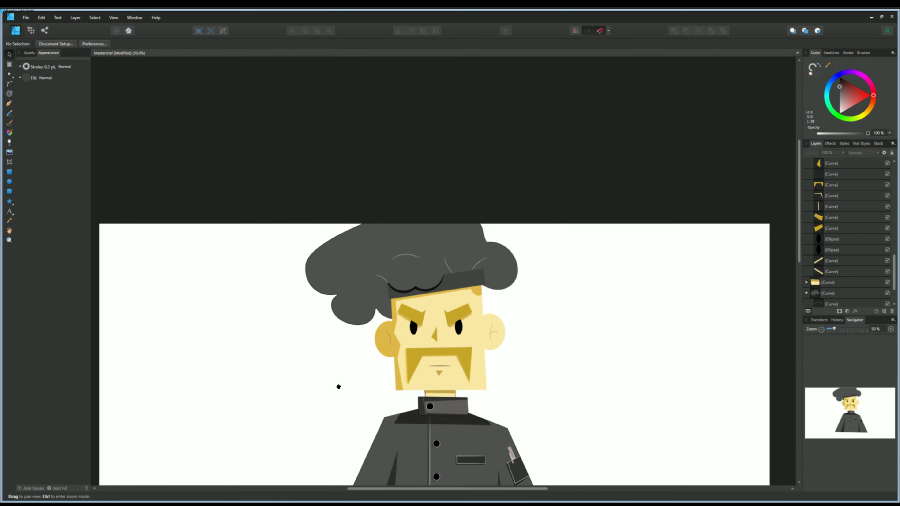
{"action": "scroll", "coordinate": [337, 386], "scroll_direction": "up", "scroll_amount": 1}
{"action": "scroll", "coordinate": [287, 345], "scroll_direction": "up", "scroll_amount": 1}
{"action": "left_click_drag", "start_coordinate": [291, 364], "coordinate": [297, 363]}
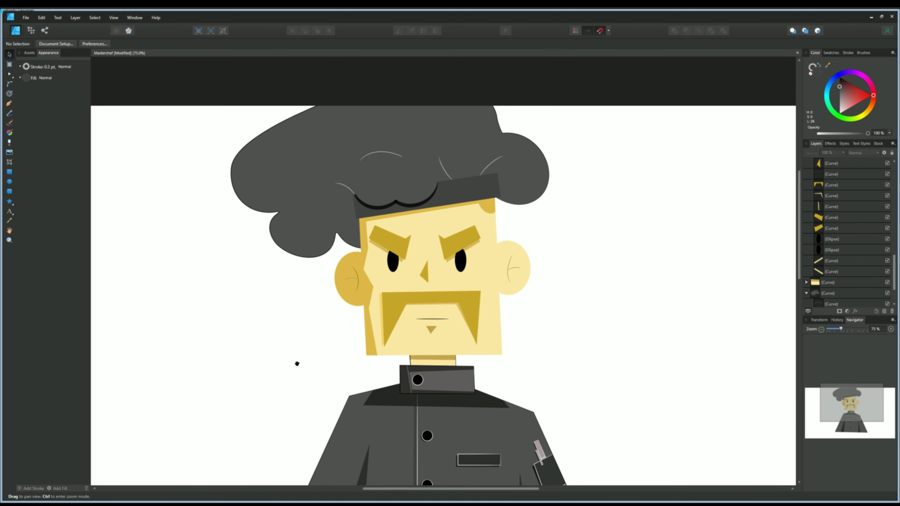
{"action": "scroll", "coordinate": [294, 365], "scroll_direction": "down", "scroll_amount": 2}
{"action": "scroll", "coordinate": [298, 367], "scroll_direction": "up", "scroll_amount": 1}
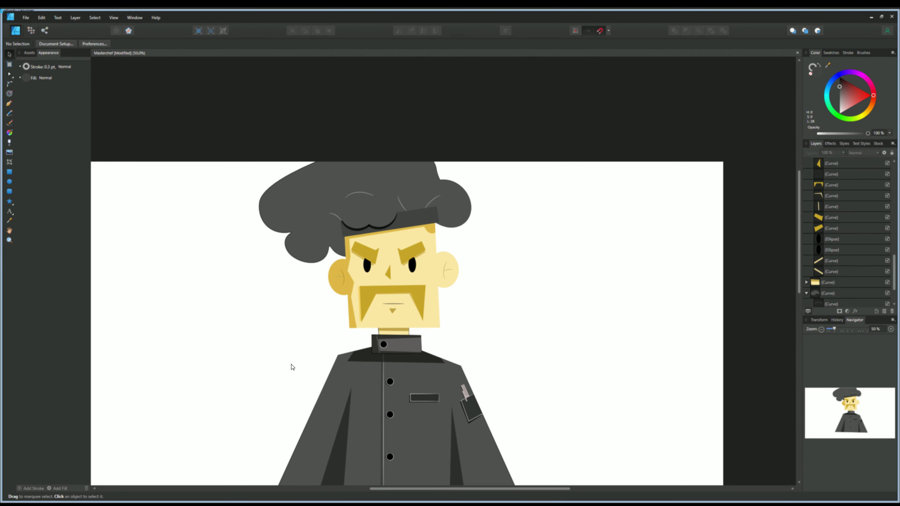
{"action": "scroll", "coordinate": [325, 207], "scroll_direction": "down", "scroll_amount": 3}
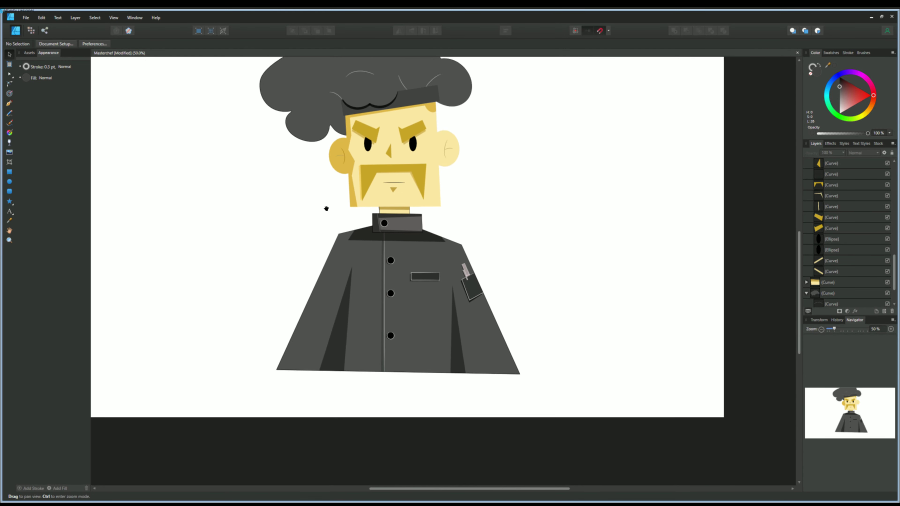
{"action": "scroll", "coordinate": [350, 273], "scroll_direction": "up", "scroll_amount": 2}
{"action": "left_click", "coordinate": [829, 293]}
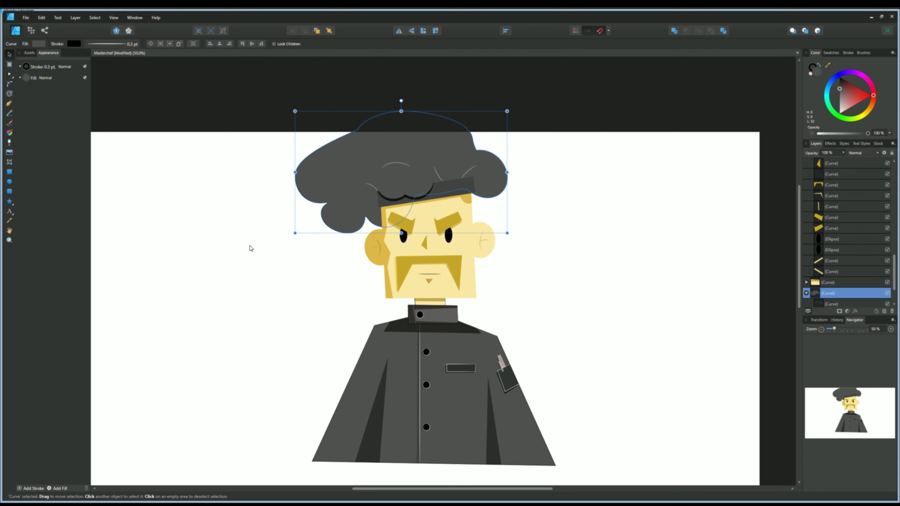
{"action": "scroll", "coordinate": [341, 184], "scroll_direction": "up", "scroll_amount": 1}
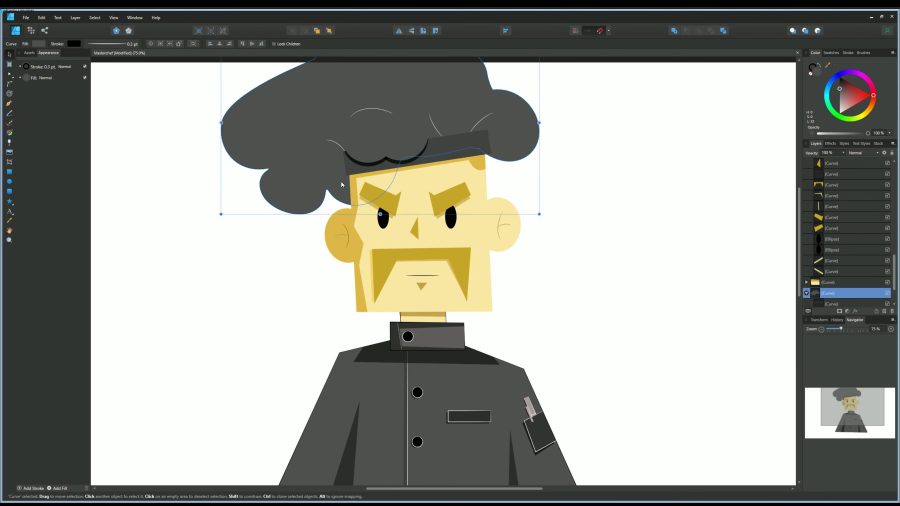
Pen-draw a closed shadow outline over the hat's left side.
{"action": "left_click", "coordinate": [9, 105]}
{"action": "scroll", "coordinate": [257, 297], "scroll_direction": "up", "scroll_amount": 1}
{"action": "left_click_drag", "start_coordinate": [362, 204], "coordinate": [324, 220]}
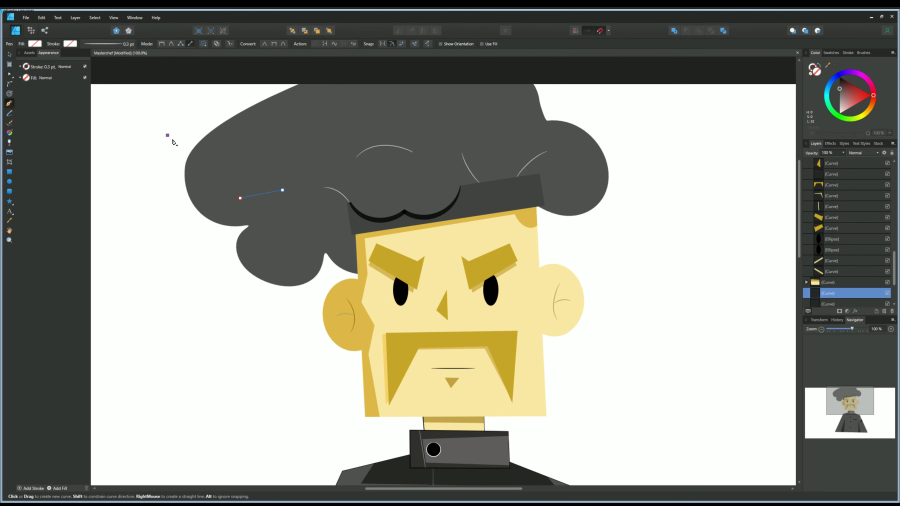
{"action": "key", "text": "Escape"}
{"action": "left_click", "coordinate": [303, 205]}
{"action": "left_click", "coordinate": [275, 220]}
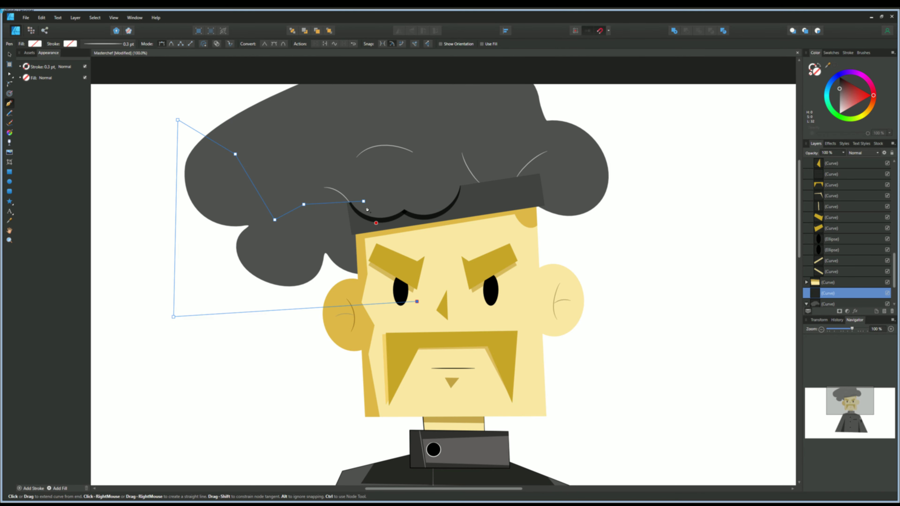
{"action": "left_click", "coordinate": [814, 77]}
Give the shadow a dark Multiply fill, clip it inside the hat and tweak its nodes.
{"action": "left_click", "coordinate": [863, 152]}
{"action": "left_click_drag", "start_coordinate": [832, 293], "coordinate": [832, 304]}
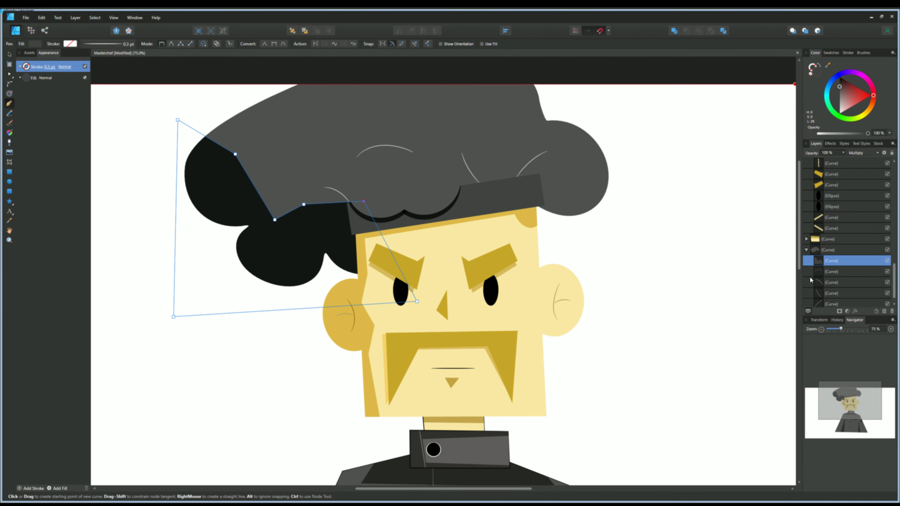
{"action": "key", "text": "ctrl+minus"}
{"action": "left_click", "coordinate": [9, 77]}
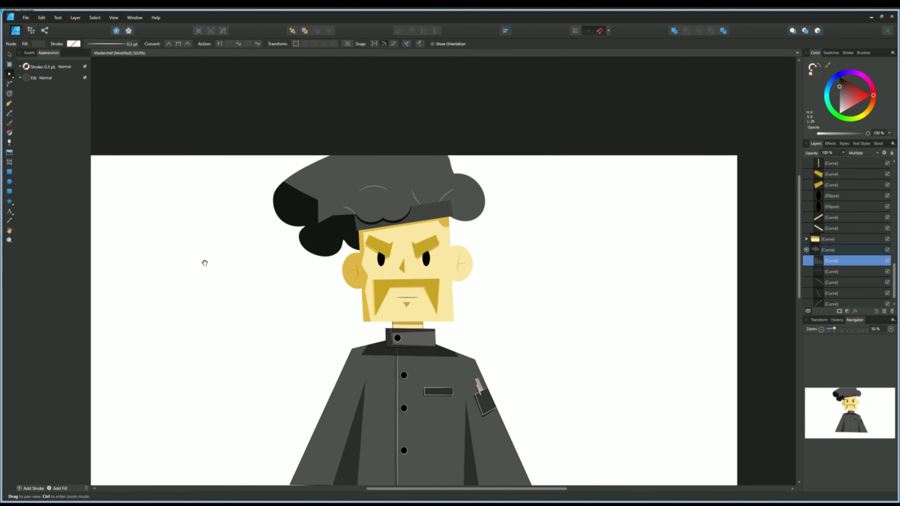
{"action": "scroll", "coordinate": [272, 230], "scroll_direction": "up", "scroll_amount": 2}
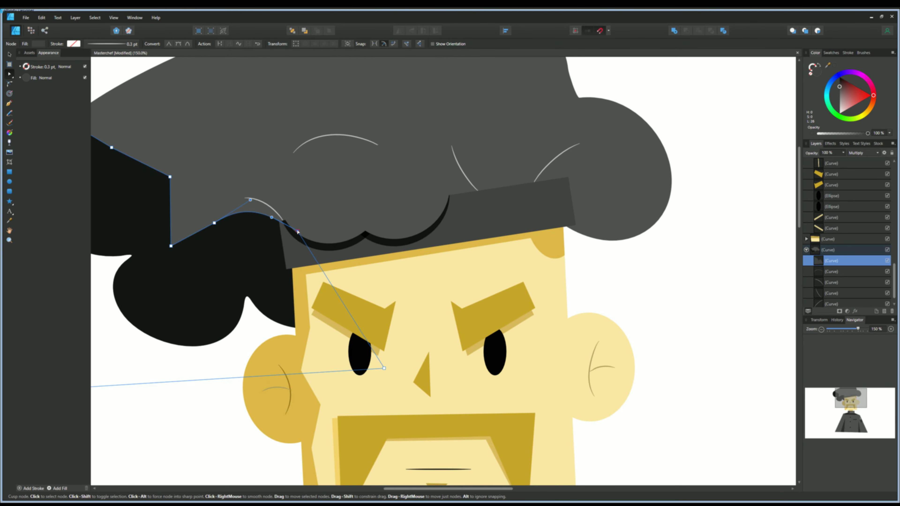
{"action": "scroll", "coordinate": [243, 361], "scroll_direction": "down", "scroll_amount": 4}
Centre on the chef's face and select the grey collar shape.
{"action": "scroll", "coordinate": [291, 312], "scroll_direction": "up", "scroll_amount": 2}
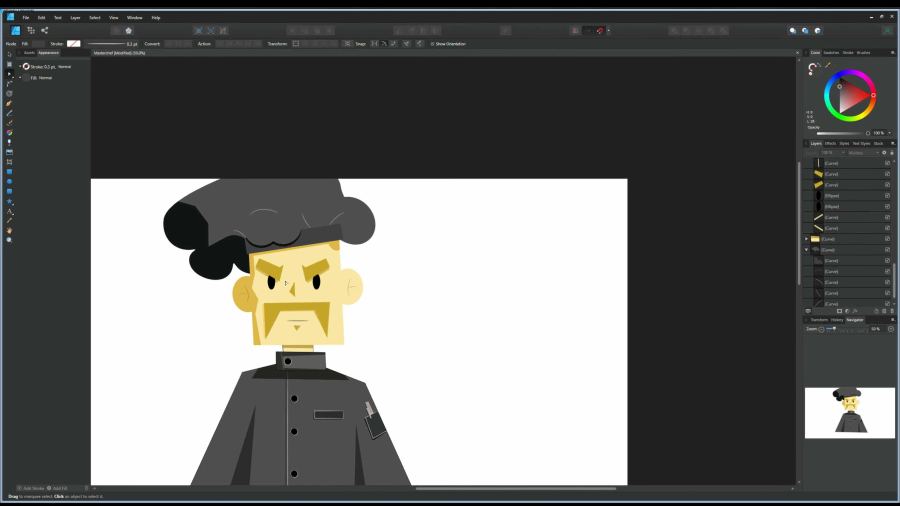
{"action": "mouse_move", "coordinate": [284, 315]}
{"action": "left_mouse_down"}
{"action": "mouse_move", "coordinate": [285, 282]}
{"action": "mouse_move", "coordinate": [331, 198]}
{"action": "left_mouse_up"}
{"action": "scroll", "coordinate": [311, 255], "scroll_direction": "down", "scroll_amount": 2}
{"action": "scroll", "coordinate": [311, 256], "scroll_direction": "up", "scroll_amount": 2}
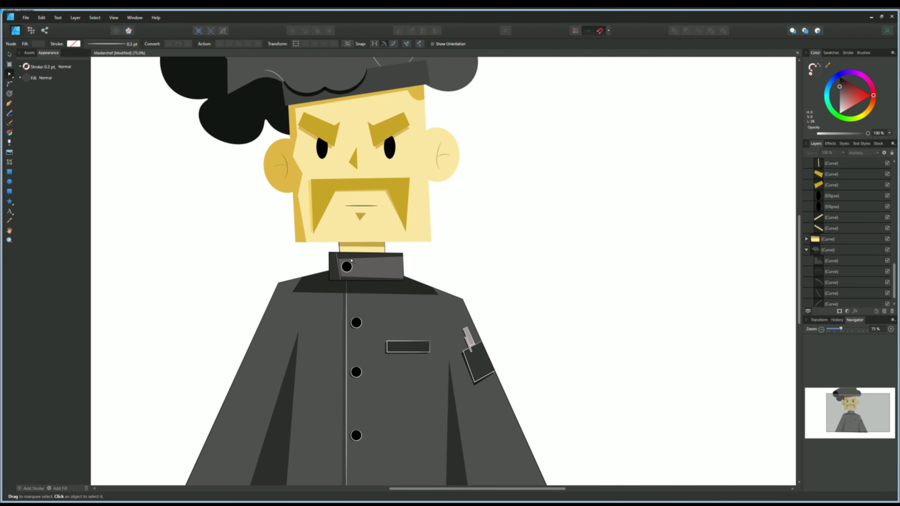
{"action": "left_click", "coordinate": [829, 238]}
{"action": "left_click", "coordinate": [386, 272]}
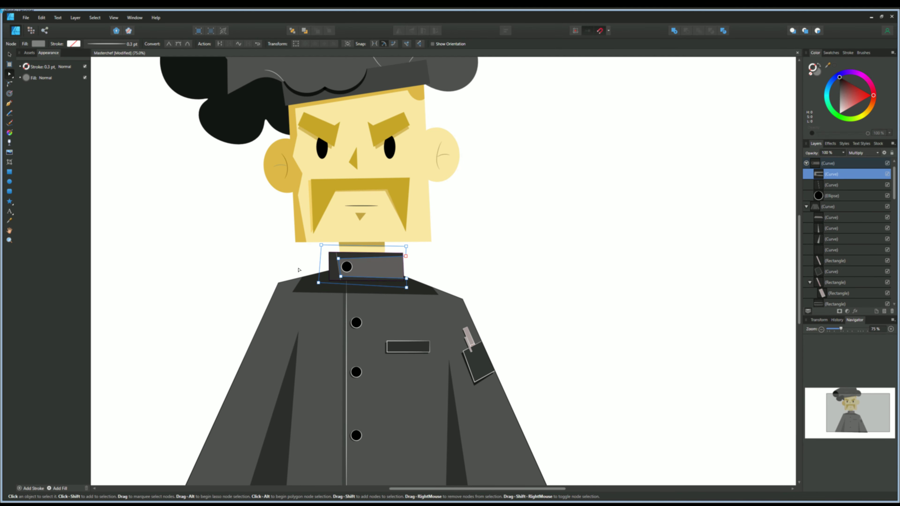
{"action": "key", "text": "ctrl+plus"}
{"action": "key", "text": "ctrl+plus"}
Drag the collar's top nodes so it fits under the chin.
{"action": "scroll", "coordinate": [312, 248], "scroll_direction": "down", "scroll_amount": 2}
{"action": "scroll", "coordinate": [311, 248], "scroll_direction": "up", "scroll_amount": 1}
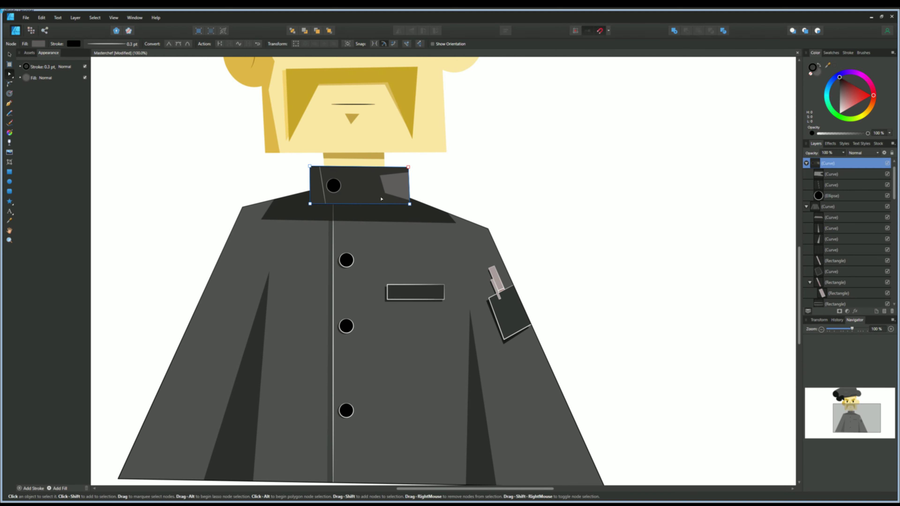
{"action": "mouse_move", "coordinate": [373, 176]}
{"action": "left_mouse_down"}
{"action": "mouse_move", "coordinate": [393, 179]}
{"action": "mouse_move", "coordinate": [403, 166]}
{"action": "left_mouse_up"}
{"action": "scroll", "coordinate": [414, 200], "scroll_direction": "down", "scroll_amount": 5}
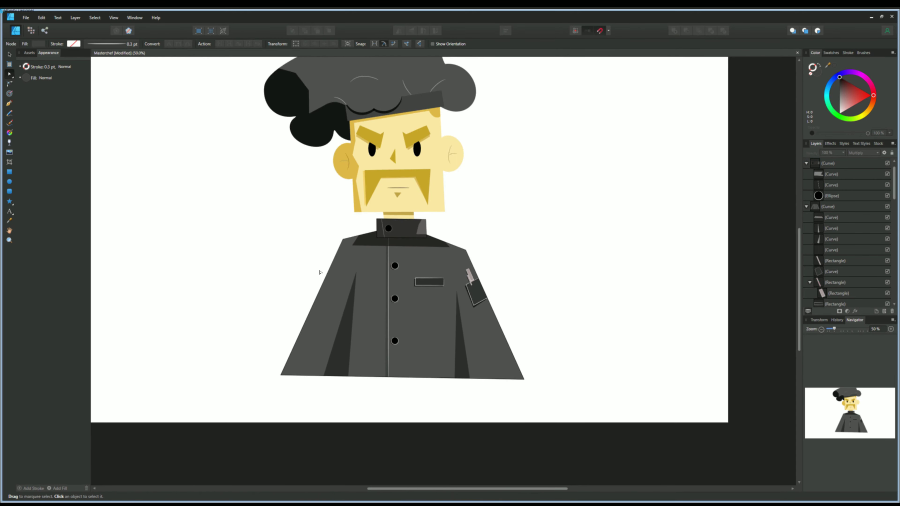
{"action": "left_click", "coordinate": [321, 271]}
Select the black hair curve and recentre the view on the whole illustration.
{"action": "scroll", "coordinate": [325, 267], "scroll_direction": "up", "scroll_amount": 3}
{"action": "scroll", "coordinate": [342, 234], "scroll_direction": "down", "scroll_amount": 3}
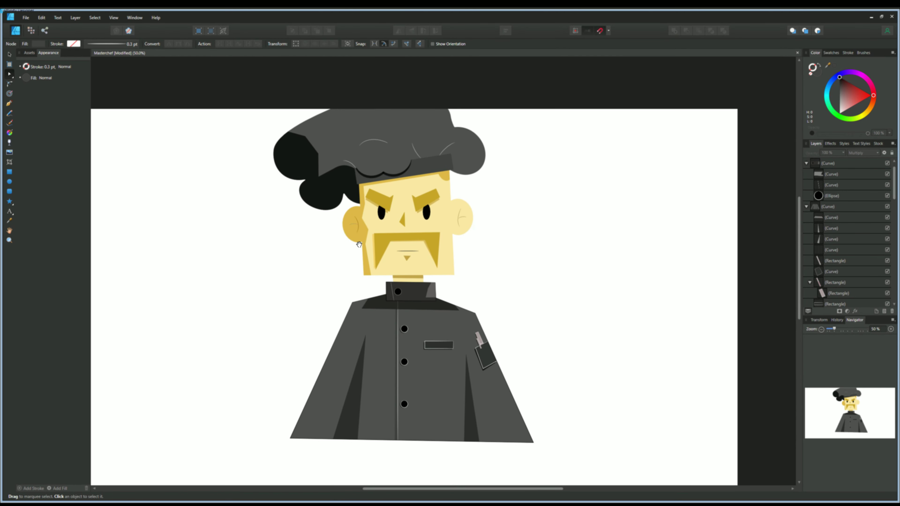
{"action": "scroll", "coordinate": [251, 171], "scroll_direction": "up", "scroll_amount": 3}
{"action": "left_click", "coordinate": [252, 171]}
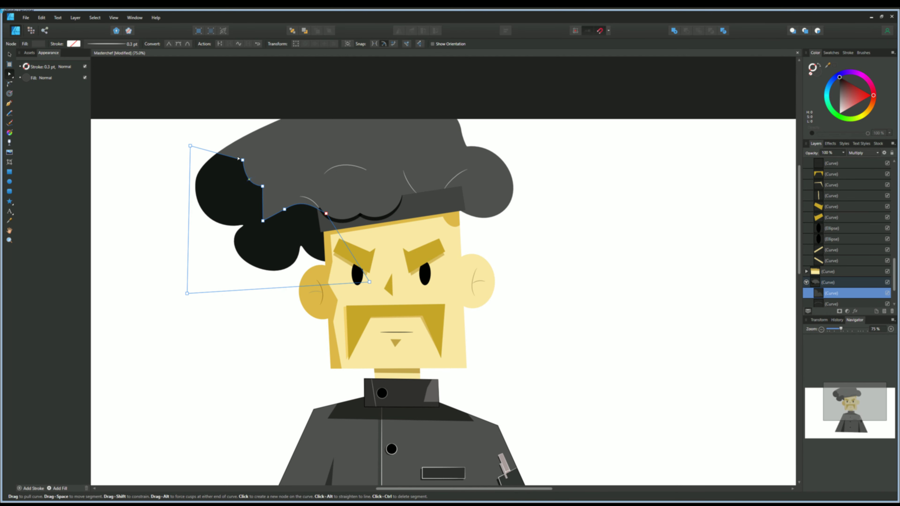
{"action": "scroll", "coordinate": [225, 245], "scroll_direction": "down", "scroll_amount": 2}
{"action": "scroll", "coordinate": [344, 311], "scroll_direction": "down", "scroll_amount": 3}
{"action": "left_click_drag", "start_coordinate": [344, 311], "coordinate": [281, 226]}
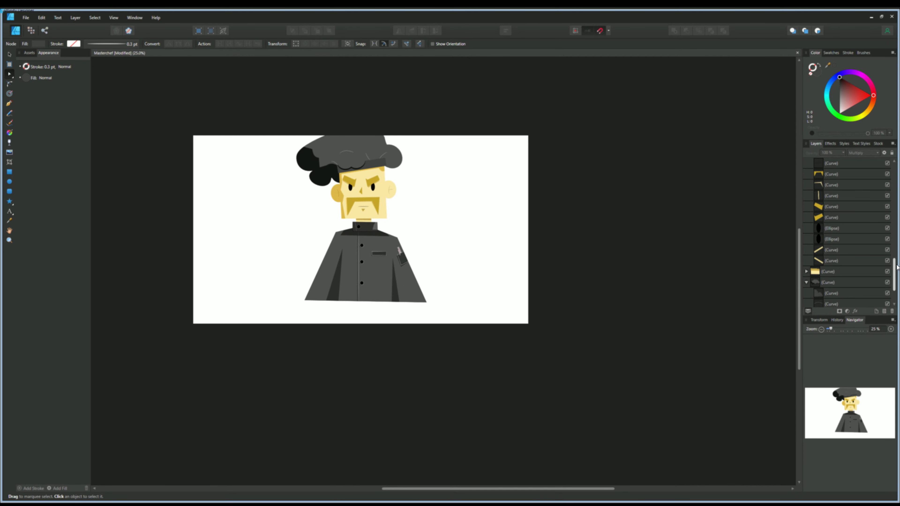
Show the MasterChef.png sketch and draw a light grey table rectangle across the bottom, below it.
{"action": "left_click", "coordinate": [886, 163]}
{"action": "key", "text": "m"}
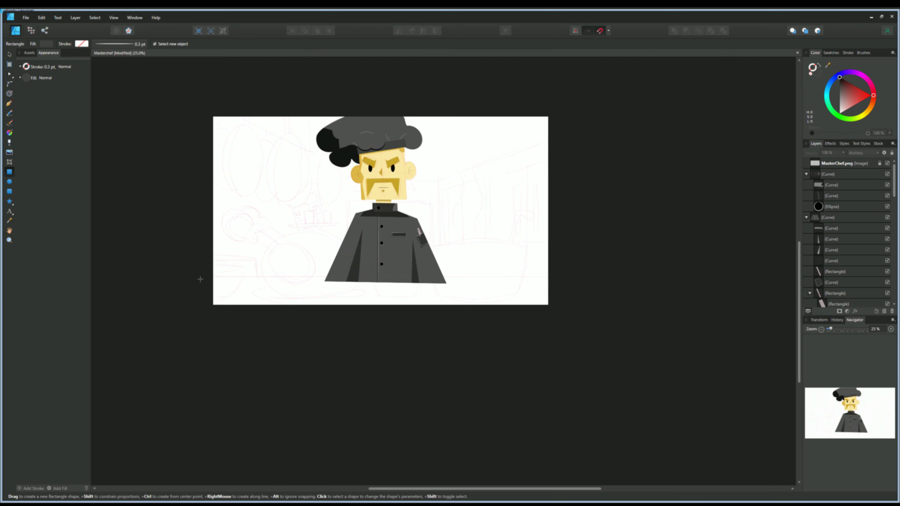
{"action": "left_click_drag", "start_coordinate": [199, 277], "coordinate": [557, 322]}
{"action": "left_click", "coordinate": [839, 95]}
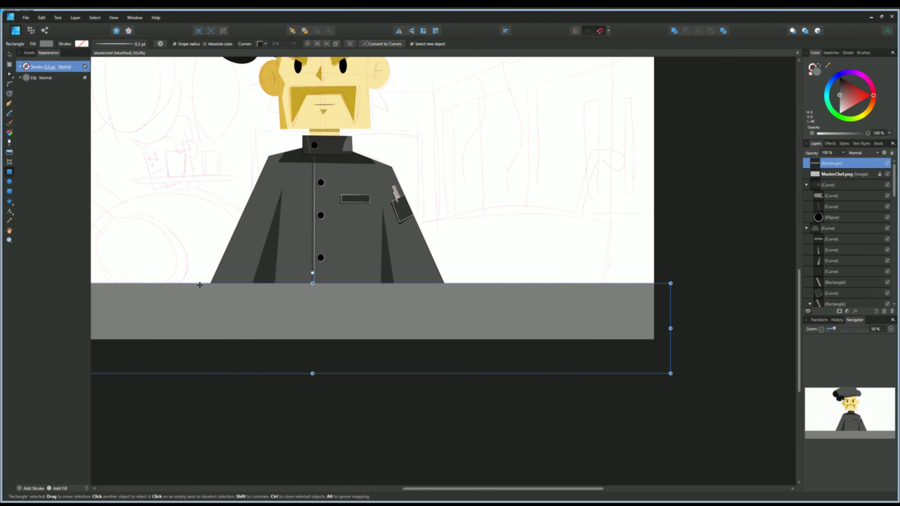
{"action": "left_click_drag", "start_coordinate": [831, 163], "coordinate": [836, 194]}
{"action": "scroll", "coordinate": [335, 287], "scroll_direction": "up", "scroll_amount": 2}
{"action": "scroll", "coordinate": [261, 144], "scroll_direction": "down", "scroll_amount": 2}
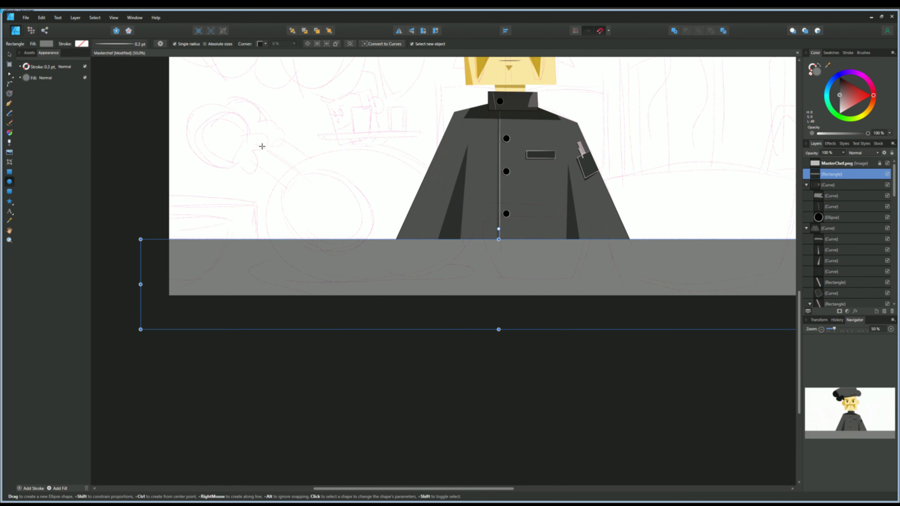
Draw a golden orange chicken body ellipse and a darker thigh ellipse tilted about 26°.
{"action": "key", "text": "e"}
{"action": "left_click_drag", "start_coordinate": [263, 146], "coordinate": [467, 288]}
{"action": "left_click", "coordinate": [867, 110]}
{"action": "left_click_drag", "start_coordinate": [845, 106], "coordinate": [853, 107]}
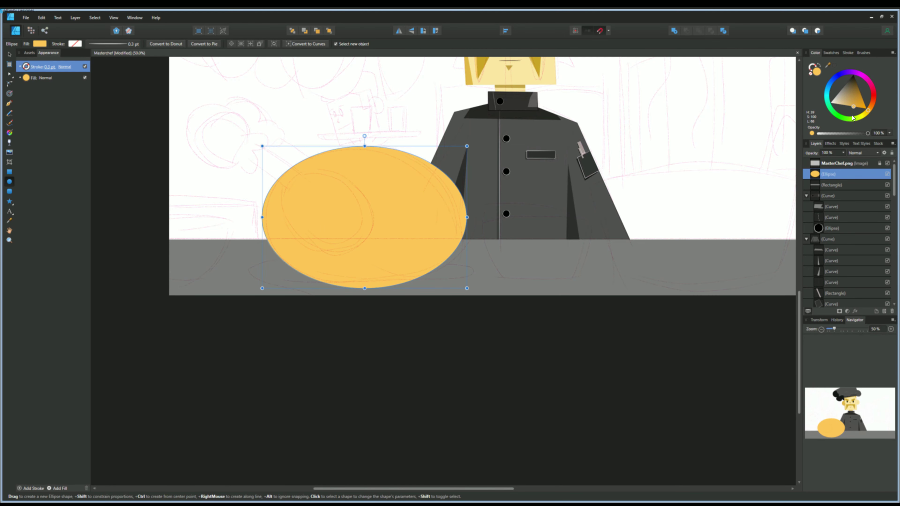
{"action": "scroll", "coordinate": [444, 270], "scroll_direction": "up", "scroll_amount": 2}
{"action": "left_click_drag", "start_coordinate": [225, 151], "coordinate": [366, 264]}
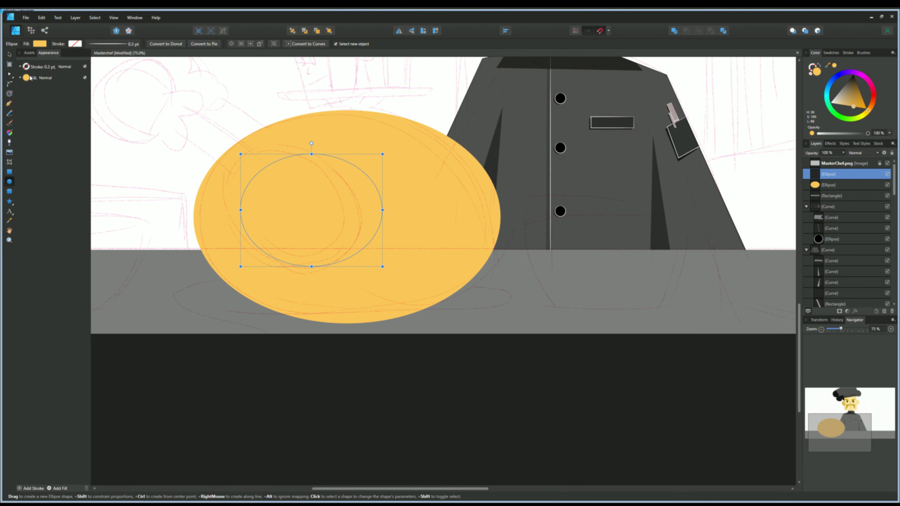
{"action": "key", "text": "v"}
{"action": "left_click_drag", "start_coordinate": [295, 142], "coordinate": [325, 148]}
{"action": "left_click", "coordinate": [854, 105]}
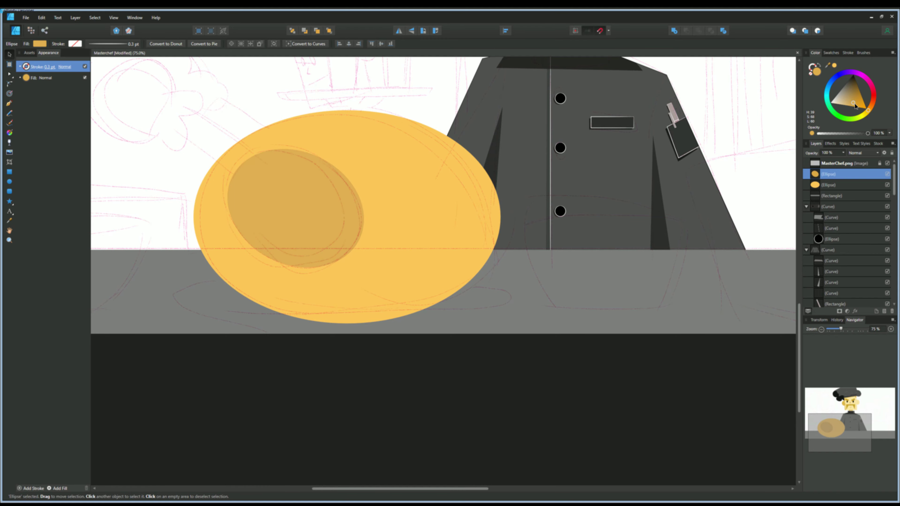
{"action": "key", "text": "ctrl+minus"}
Pen-draw a cream bone shape and a shifted copy placed behind the chicken ellipses.
{"action": "key", "text": "p"}
{"action": "scroll", "coordinate": [314, 159], "scroll_direction": "up", "scroll_amount": 2}
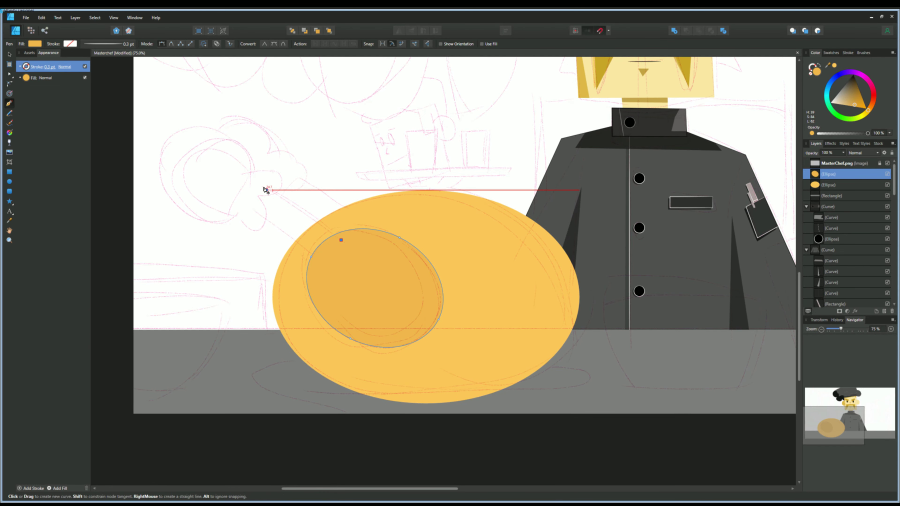
{"action": "left_click", "coordinate": [267, 190]}
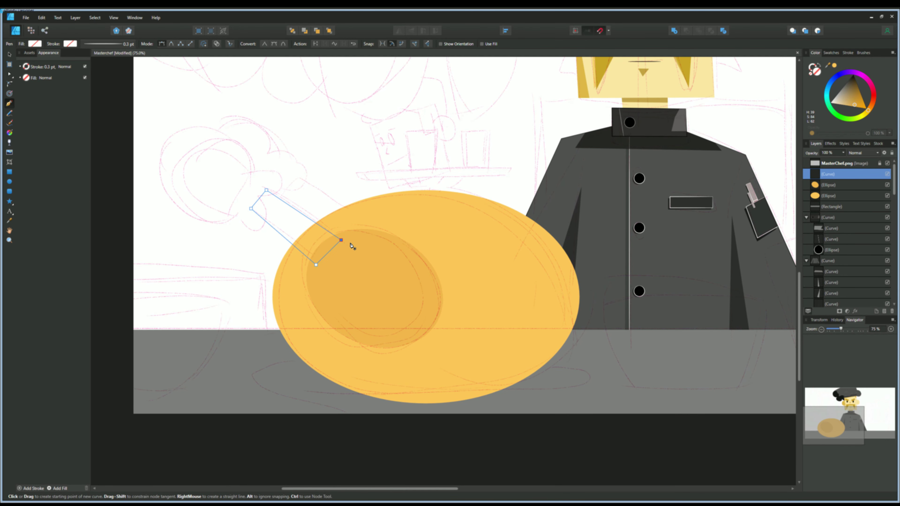
{"action": "left_click_drag", "start_coordinate": [834, 84], "coordinate": [836, 108]}
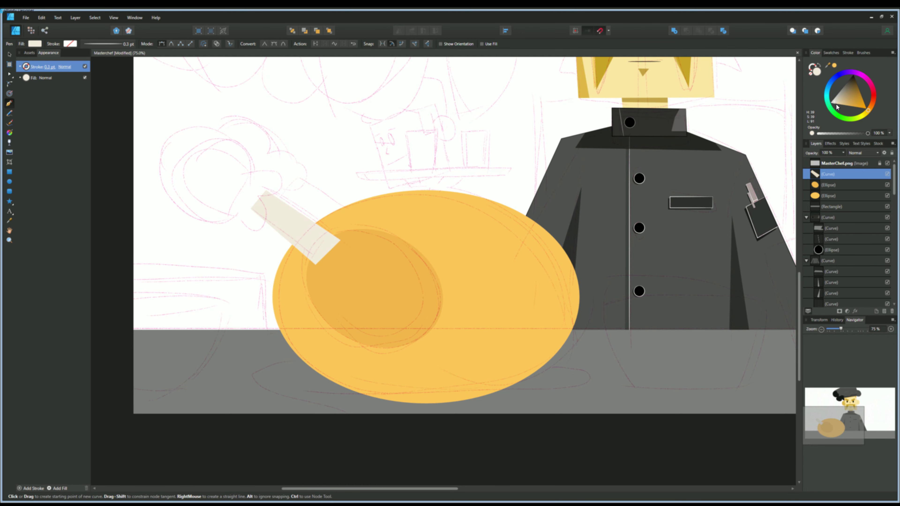
{"action": "key", "text": "v"}
{"action": "mouse_move", "coordinate": [297, 225]}
{"action": "left_mouse_down"}
{"action": "mouse_move", "coordinate": [327, 205]}
{"action": "mouse_move", "coordinate": [369, 225]}
{"action": "left_mouse_up"}
{"action": "left_click", "coordinate": [10, 74]}
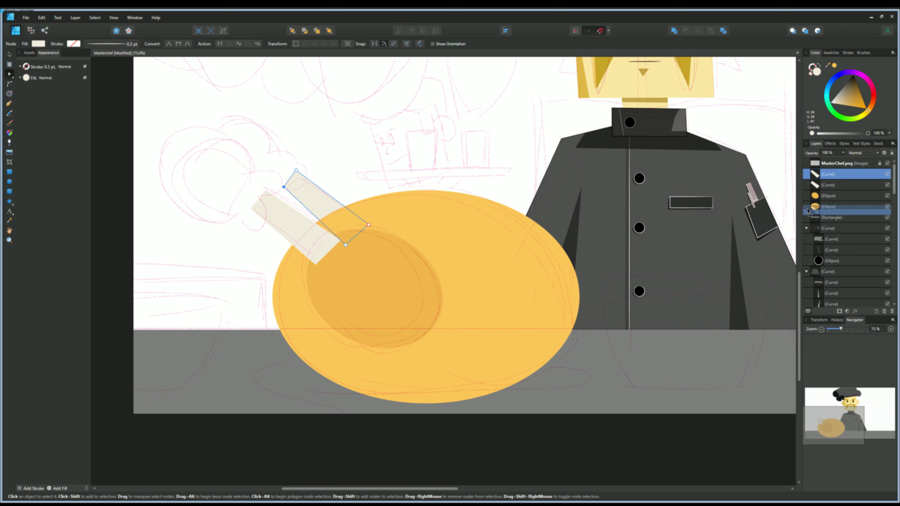
{"action": "left_click_drag", "start_coordinate": [808, 212], "coordinate": [809, 213]}
Select the thigh and body ellipses to check their layer order.
{"action": "left_click", "coordinate": [354, 284]}
{"action": "key", "text": "v"}
{"action": "left_click", "coordinate": [424, 199]}
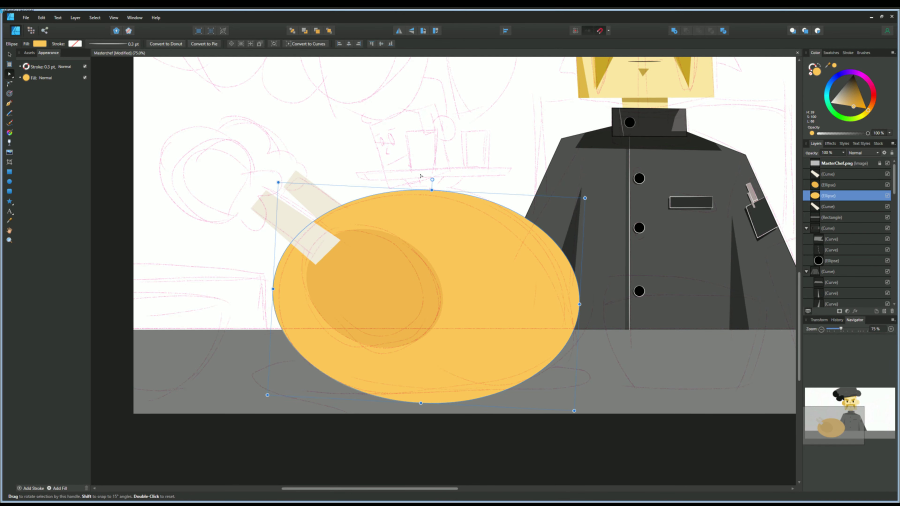
{"action": "left_click", "coordinate": [347, 313]}
Move the front bone behind the thigh and draw a circle at the bone's end.
{"action": "left_click", "coordinate": [806, 175]}
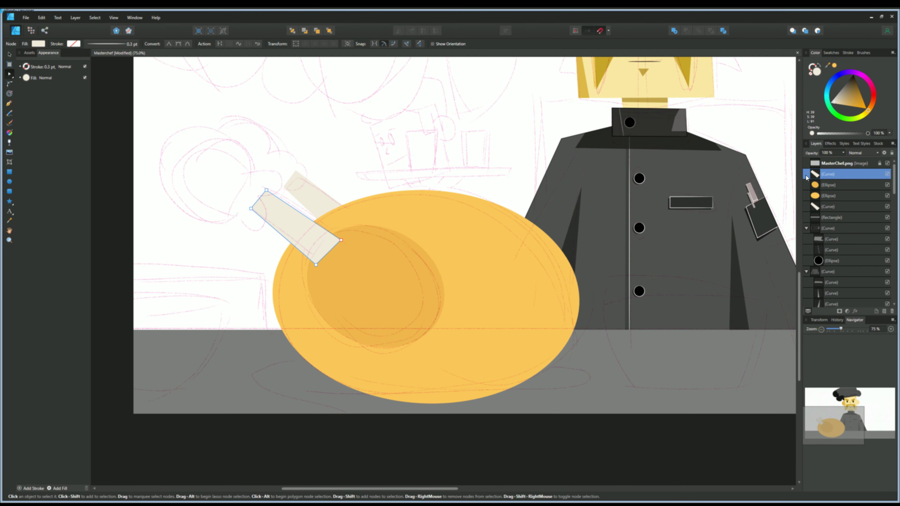
{"action": "left_click_drag", "start_coordinate": [811, 192], "coordinate": [811, 191]}
{"action": "key", "text": "m"}
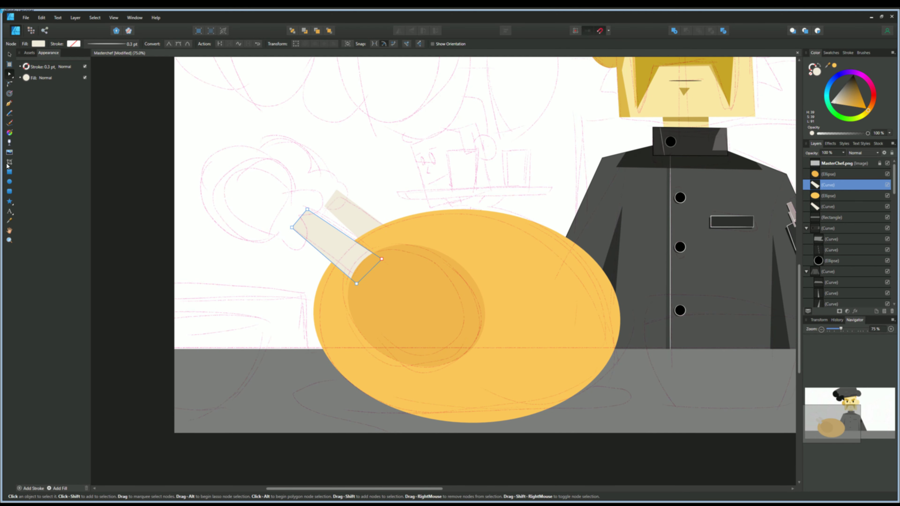
{"action": "left_click_drag", "start_coordinate": [240, 187], "coordinate": [329, 273]}
{"action": "scroll", "coordinate": [267, 331], "scroll_direction": "up", "scroll_amount": 2, "text": "ctrl"}
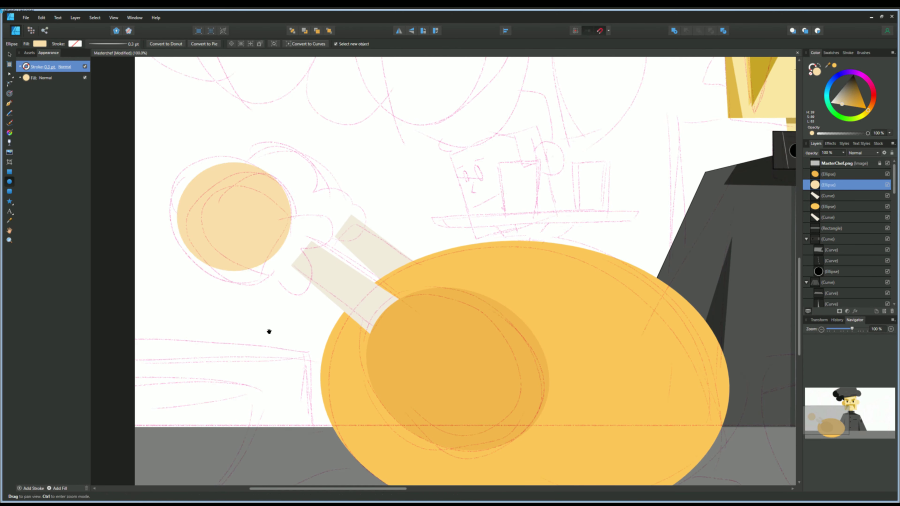
Draw a scalloped Pencil curve and Add it with the circle into one frill.
{"action": "key", "text": "p"}
{"action": "left_click", "coordinate": [8, 112]}
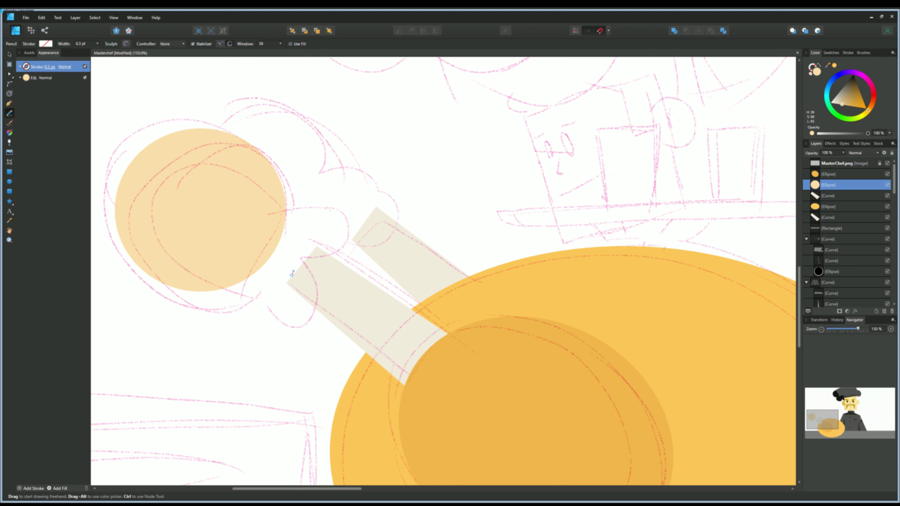
{"action": "key", "text": "a"}
{"action": "left_click_drag", "start_coordinate": [308, 260], "coordinate": [329, 226]}
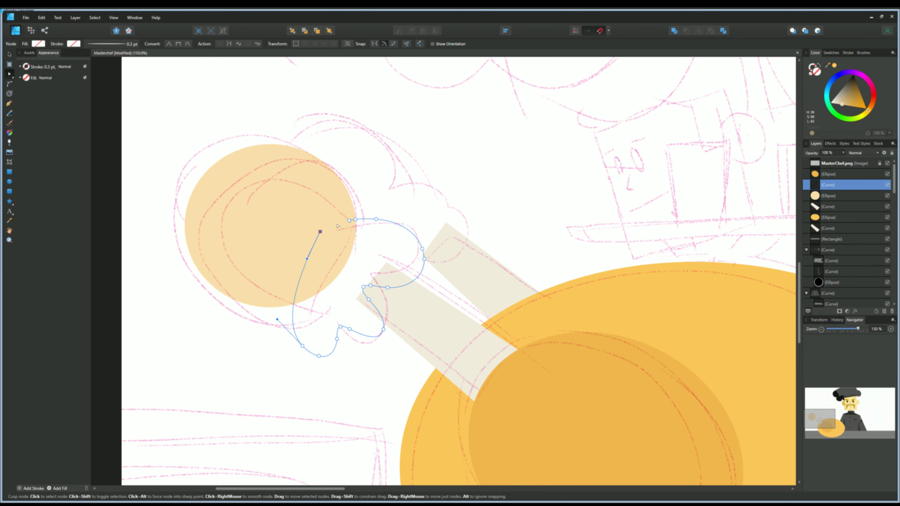
{"action": "key", "text": "ctrl+1"}
{"action": "key", "text": "v"}
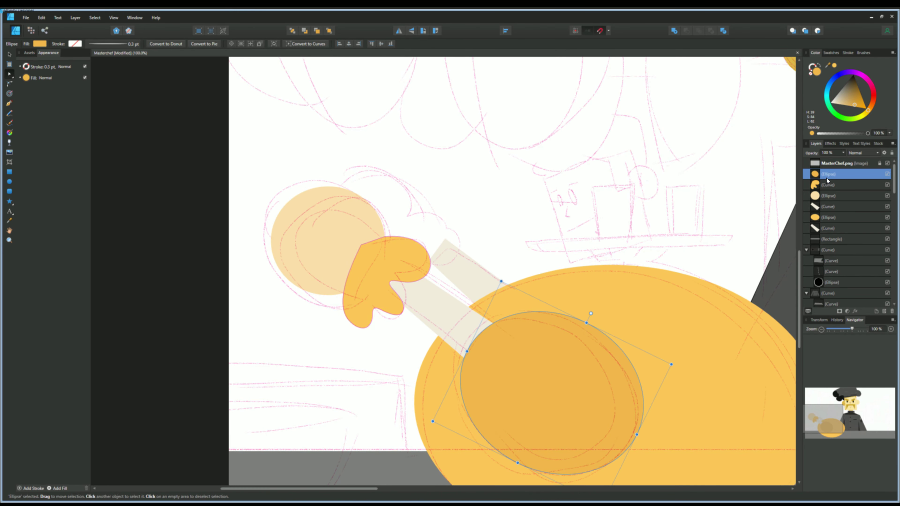
{"action": "left_click", "coordinate": [346, 227]}
{"action": "left_click", "coordinate": [348, 263], "text": "shift"}
{"action": "key", "text": "ctrl+alt+a"}
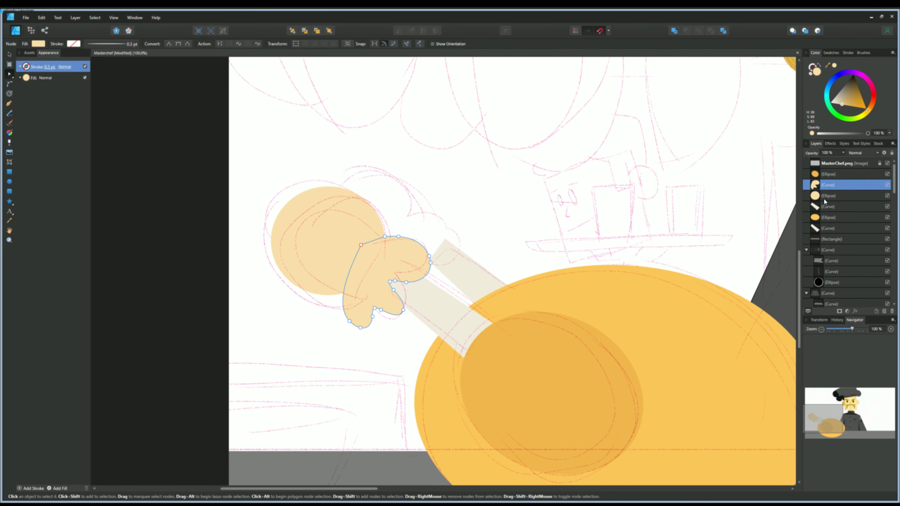
{"action": "key", "text": "a"}
Duplicate the frill, offset the copy up-right and place it below the bone.
{"action": "key", "text": "v"}
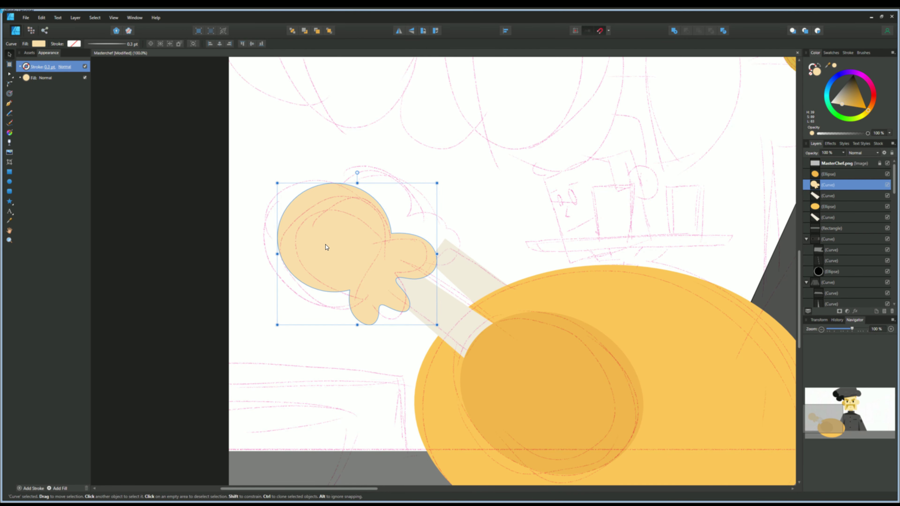
{"action": "left_click_drag", "start_coordinate": [329, 240], "coordinate": [396, 208]}
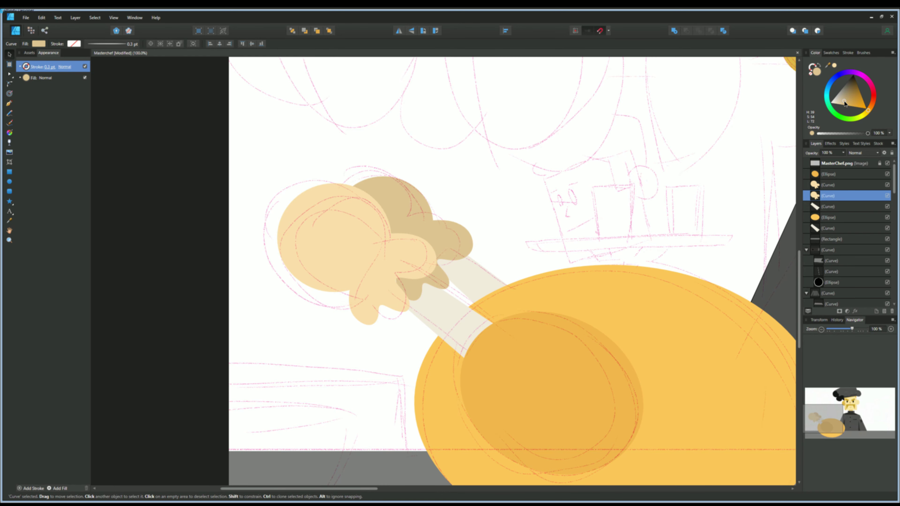
{"action": "left_click_drag", "start_coordinate": [806, 195], "coordinate": [814, 212]}
{"action": "key", "text": "ctrl+minus"}
{"action": "left_click", "coordinate": [304, 244]}
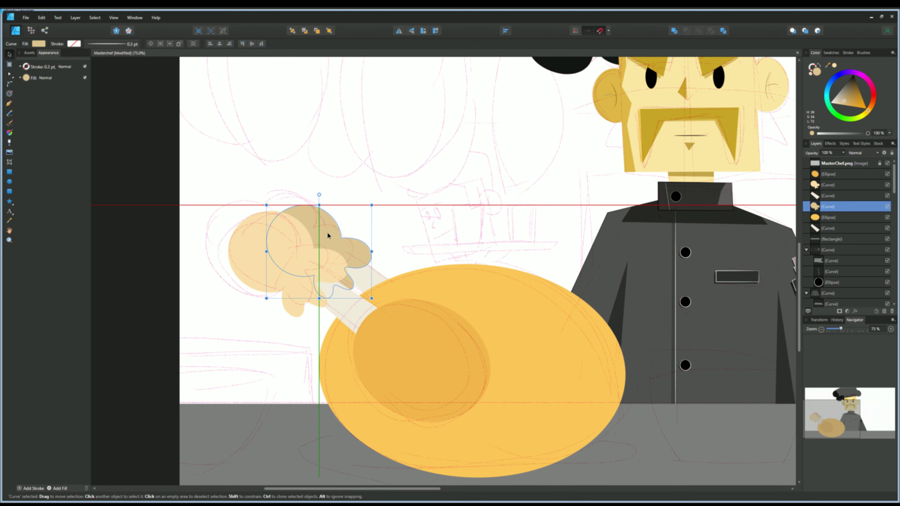
{"action": "scroll", "coordinate": [327, 232], "scroll_direction": "down", "scroll_amount": 2}
{"action": "key", "text": "ctrl+d"}
Draw a flat light-green plate ellipse beneath the chicken.
{"action": "key", "text": "m"}
{"action": "left_click_drag", "start_coordinate": [240, 323], "coordinate": [474, 358]}
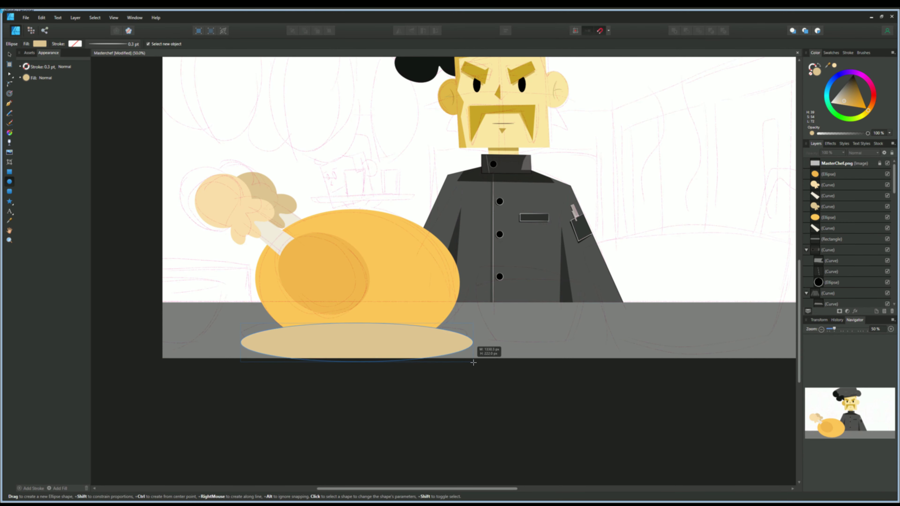
{"action": "left_click_drag", "start_coordinate": [814, 163], "coordinate": [810, 234]}
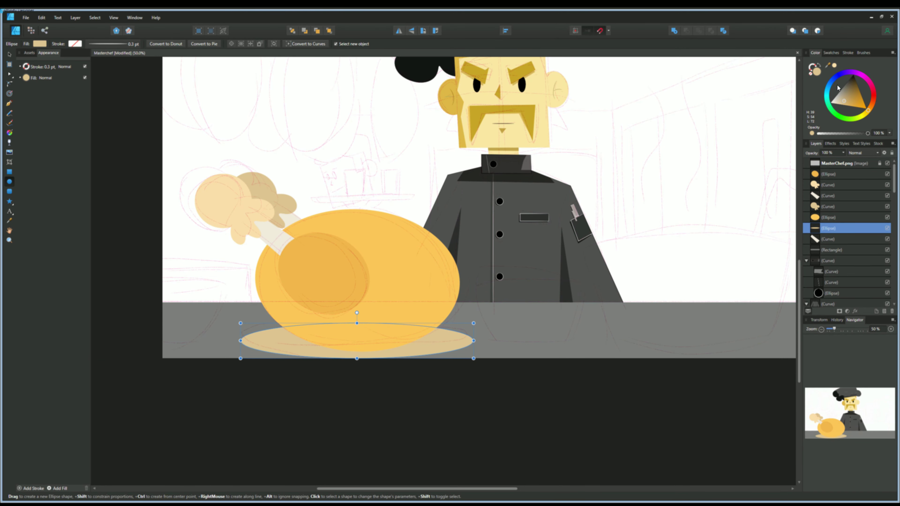
{"action": "left_click", "coordinate": [851, 119]}
{"action": "left_click", "coordinate": [838, 93]}
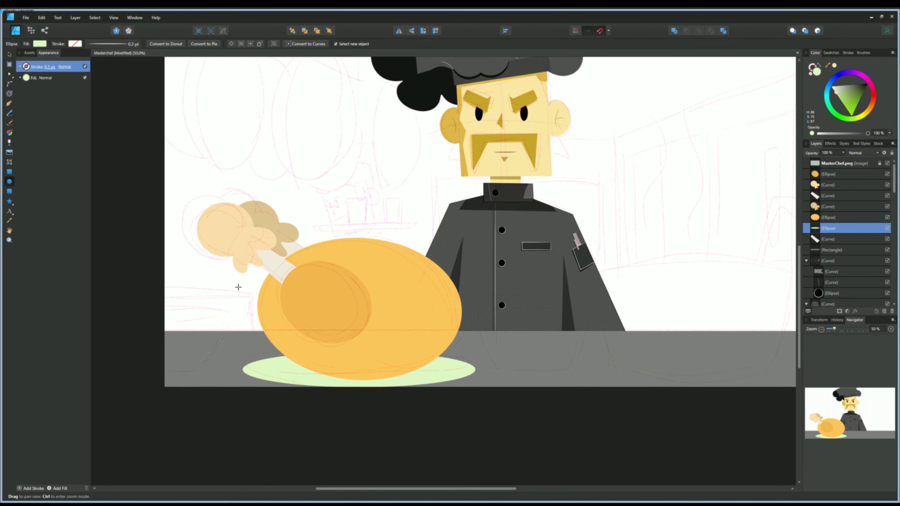
{"action": "scroll", "coordinate": [472, 293], "scroll_direction": "right", "scroll_amount": 5}
Draw the pot outline with the Pen tool and fill it grey-green.
{"action": "key", "text": "p"}
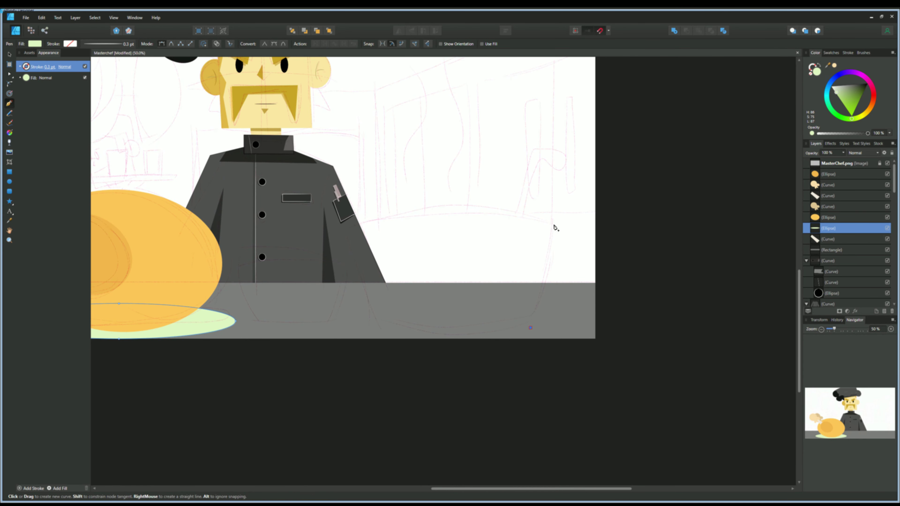
{"action": "left_click", "coordinate": [554, 226]}
{"action": "left_click", "coordinate": [382, 328]}
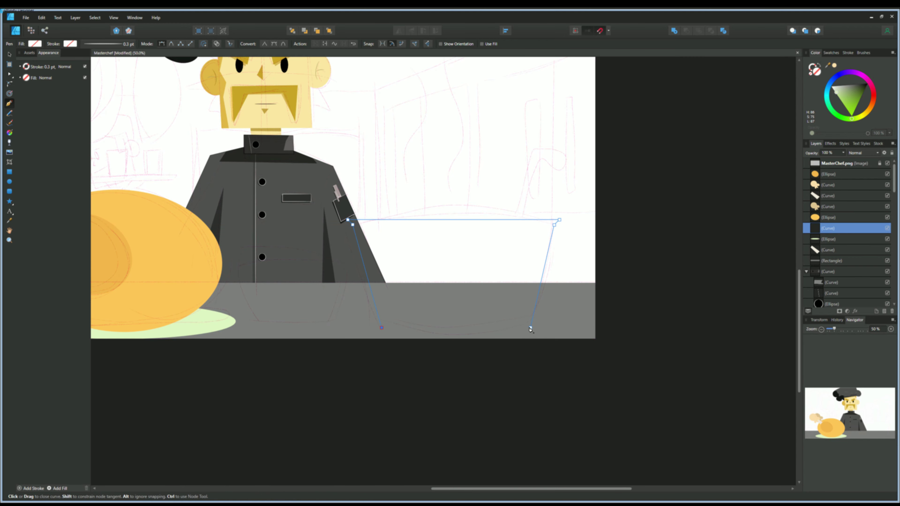
{"action": "left_click_drag", "start_coordinate": [837, 95], "coordinate": [843, 88]}
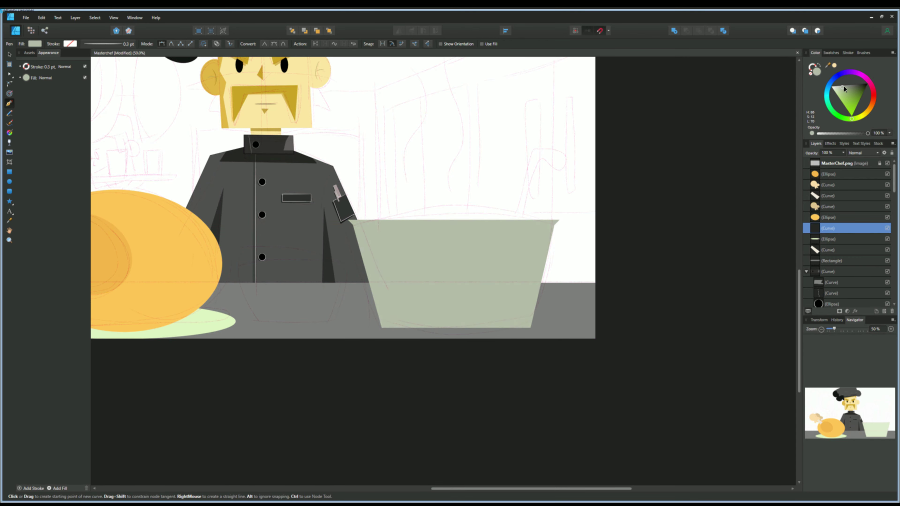
{"action": "left_click", "coordinate": [815, 70]}
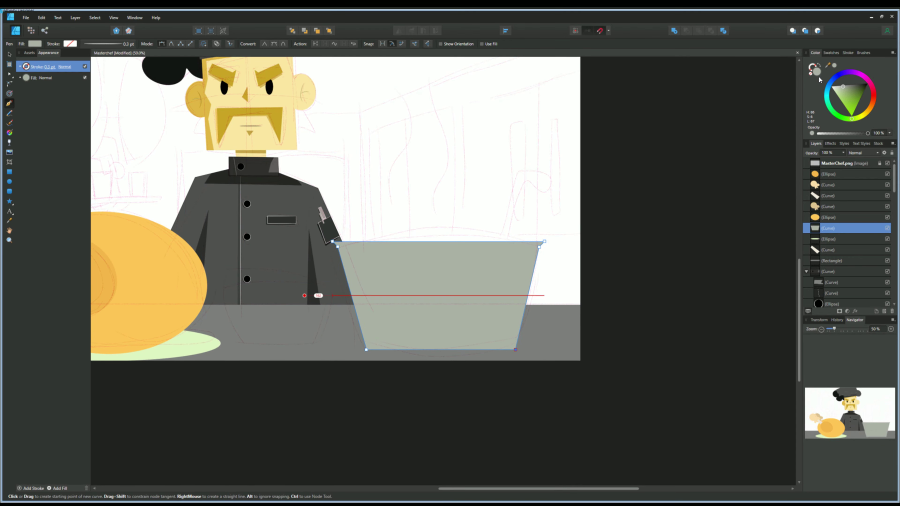
{"action": "scroll", "coordinate": [546, 156], "scroll_direction": "up", "scroll_amount": 1}
Draw a ladle shape rising from the pot rim with a grey-green fill.
{"action": "left_click", "coordinate": [480, 300]}
{"action": "left_click", "coordinate": [512, 199]}
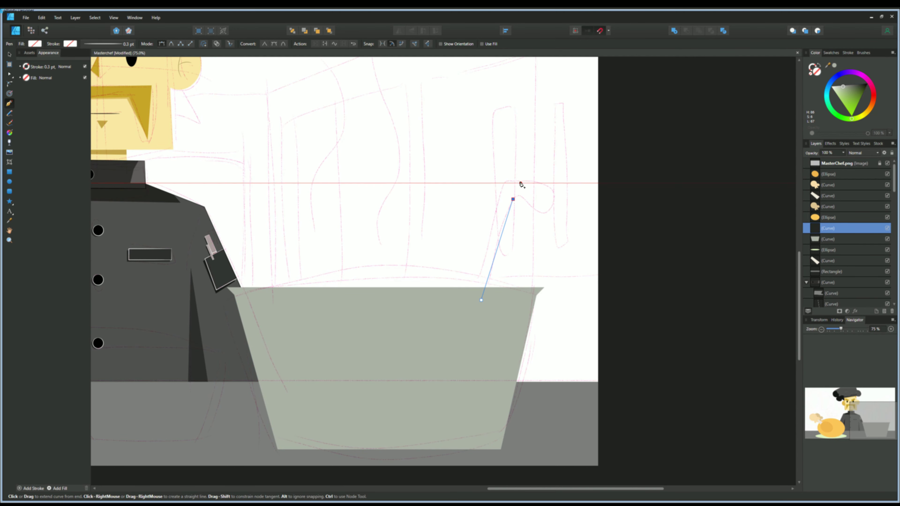
{"action": "left_click", "coordinate": [833, 66]}
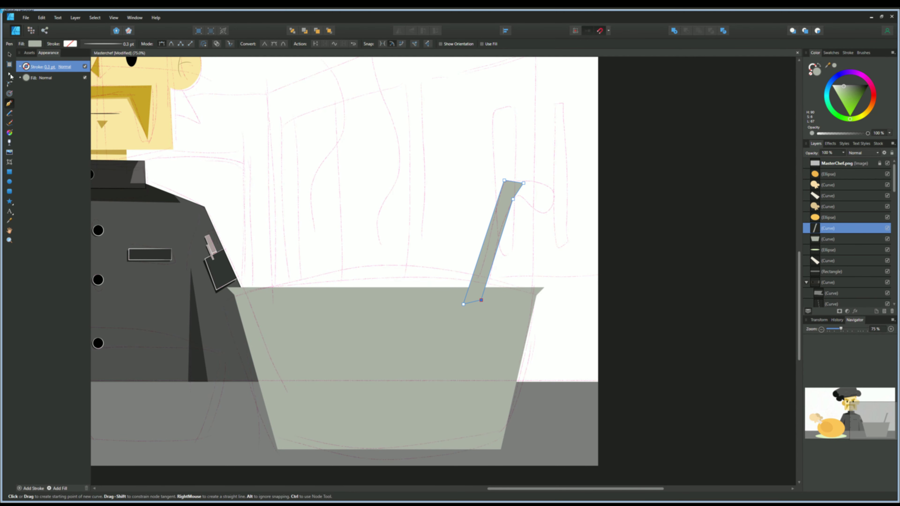
{"action": "scroll", "coordinate": [556, 196], "scroll_direction": "up", "scroll_amount": 3}
Curve the ladle's handle and lobe, make it saturated green, and send it behind the pot.
{"action": "key", "text": "a"}
{"action": "left_click_drag", "start_coordinate": [484, 186], "coordinate": [552, 220]}
{"action": "left_click_drag", "start_coordinate": [613, 243], "coordinate": [628, 170]}
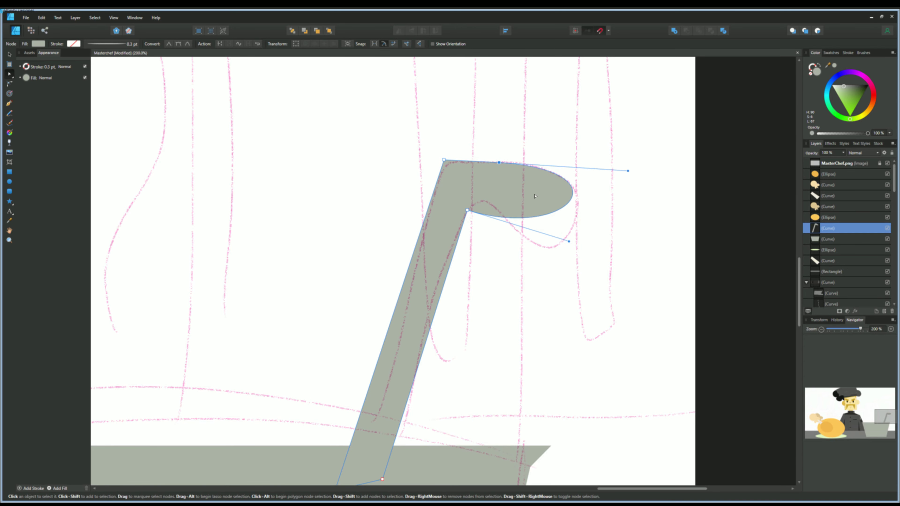
{"action": "left_click_drag", "start_coordinate": [569, 241], "coordinate": [578, 301]}
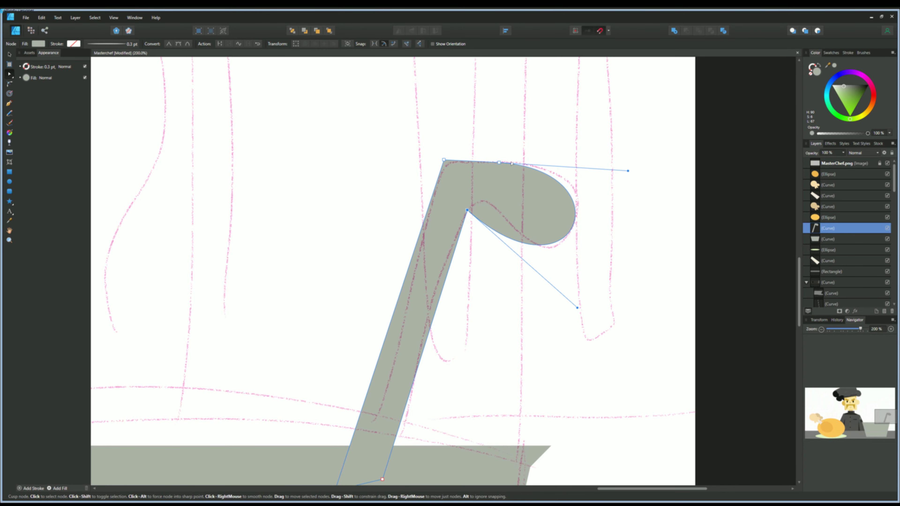
{"action": "scroll", "coordinate": [577, 307], "scroll_direction": "down", "scroll_amount": 3}
{"action": "left_click", "coordinate": [848, 91]}
{"action": "key", "text": "ctrl+["}
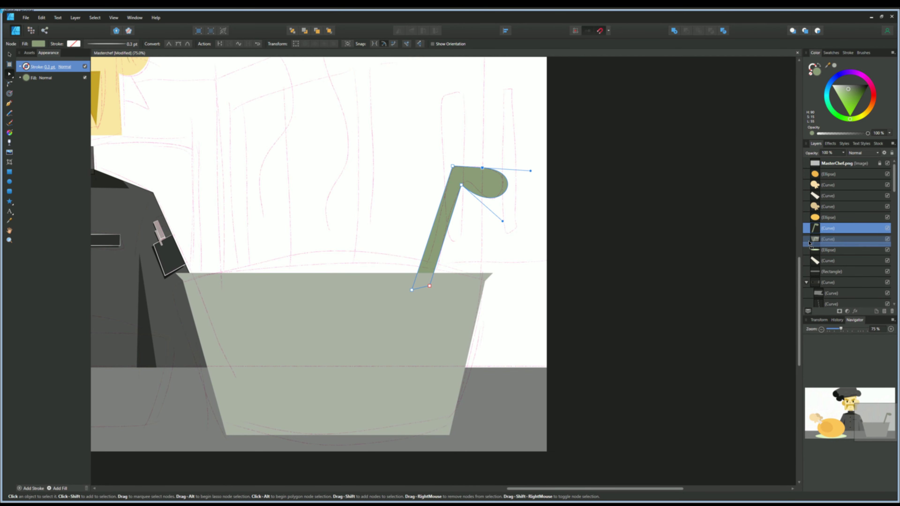
{"action": "scroll", "coordinate": [373, 273], "scroll_direction": "down", "scroll_amount": 2}
Draw the bowl outline with the Pen tool and give it a tan fill.
{"action": "key", "text": "m"}
{"action": "scroll", "coordinate": [373, 272], "scroll_direction": "up", "scroll_amount": 2}
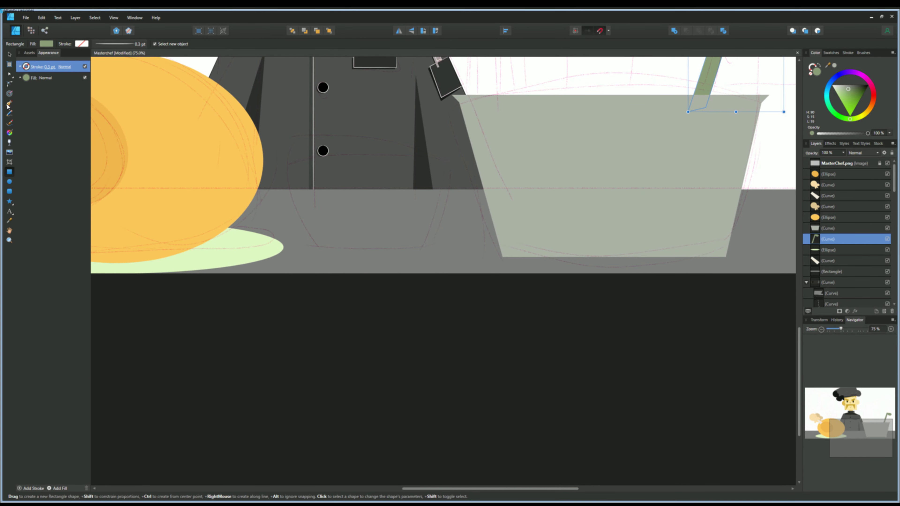
{"action": "key", "text": "p"}
{"action": "left_click", "coordinate": [451, 159]}
{"action": "left_click", "coordinate": [432, 242]}
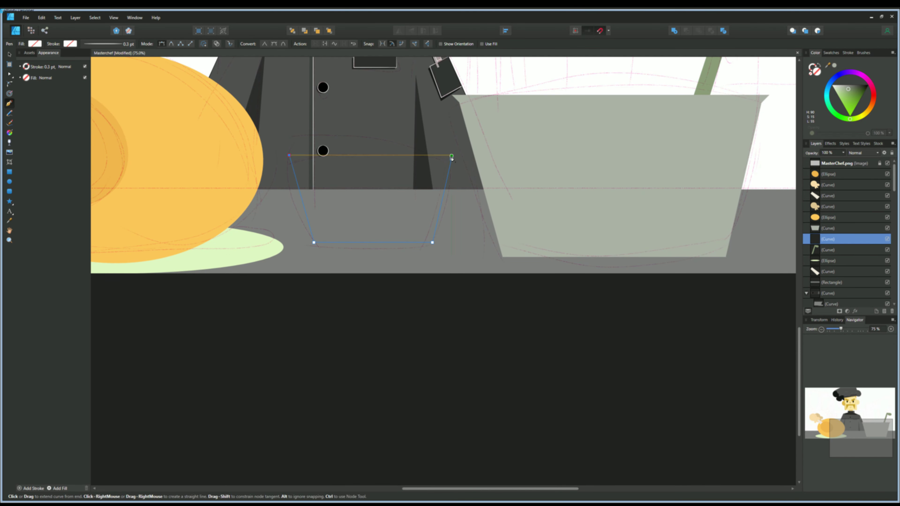
{"action": "left_click", "coordinate": [10, 54]}
{"action": "left_click", "coordinate": [868, 109]}
{"action": "left_click", "coordinate": [843, 103]}
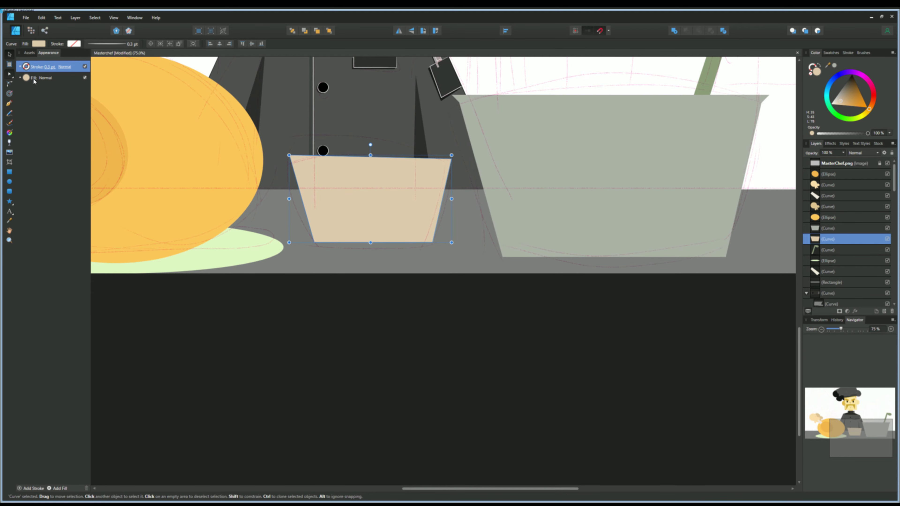
{"action": "scroll", "coordinate": [302, 149], "scroll_direction": "up", "scroll_amount": 2}
Bow the bowl's bottom edge down and its top edge up with the Node tool.
{"action": "key", "text": "a"}
{"action": "left_click_drag", "start_coordinate": [442, 337], "coordinate": [441, 346]}
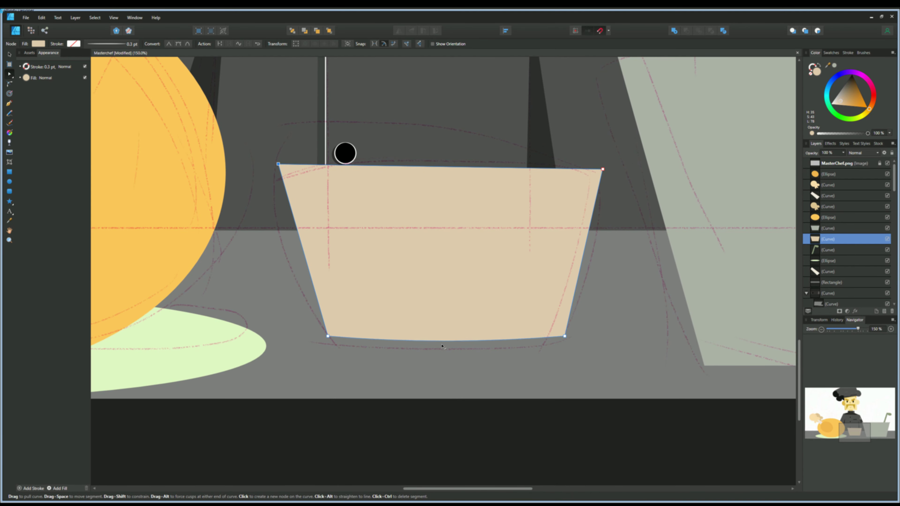
{"action": "left_click_drag", "start_coordinate": [440, 166], "coordinate": [439, 150]}
{"action": "scroll", "coordinate": [354, 213], "scroll_direction": "down", "scroll_amount": 3}
{"action": "scroll", "coordinate": [333, 200], "scroll_direction": "up", "scroll_amount": 1}
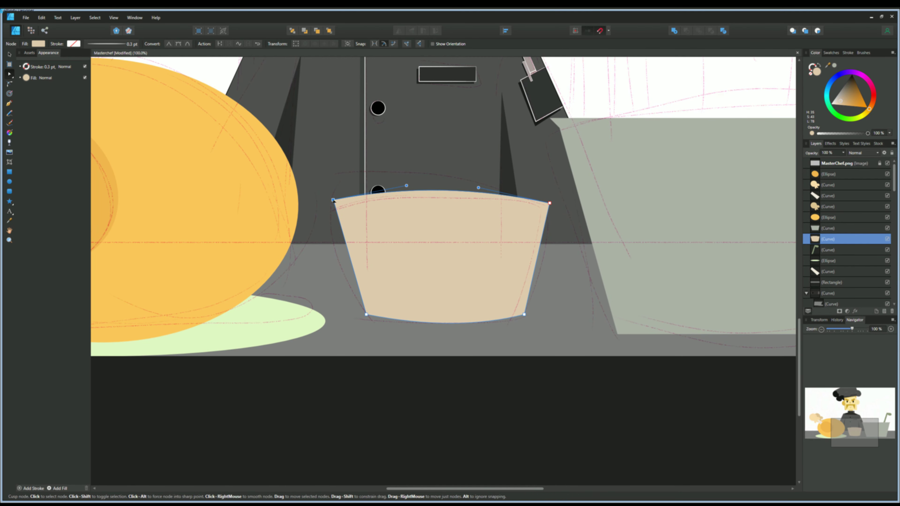
{"action": "scroll", "coordinate": [334, 200], "scroll_direction": "up", "scroll_amount": 1}
{"action": "scroll", "coordinate": [333, 201], "scroll_direction": "down", "scroll_amount": 4}
{"action": "scroll", "coordinate": [499, 329], "scroll_direction": "up", "scroll_amount": 2}
Select the pot, then the plate beneath the chicken.
{"action": "left_click", "coordinate": [499, 328]}
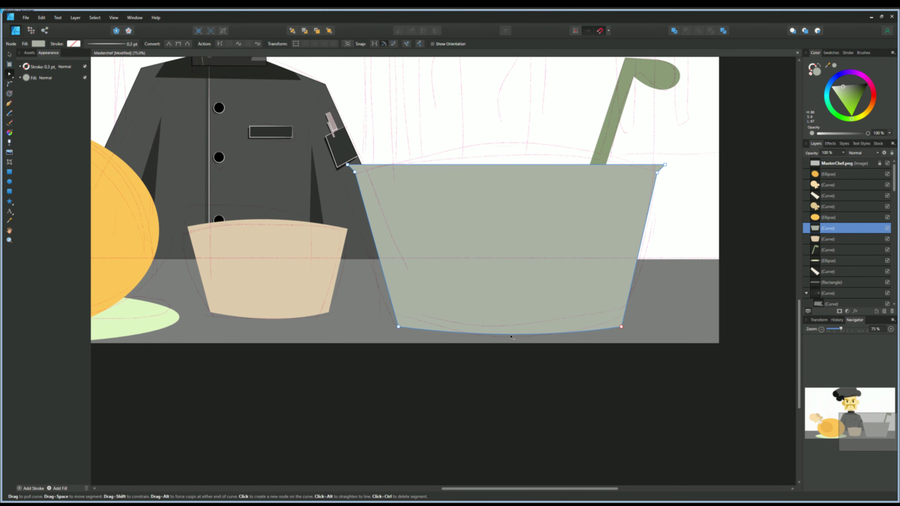
{"action": "scroll", "coordinate": [511, 337], "scroll_direction": "down", "scroll_amount": 3}
{"action": "scroll", "coordinate": [426, 264], "scroll_direction": "up", "scroll_amount": 2}
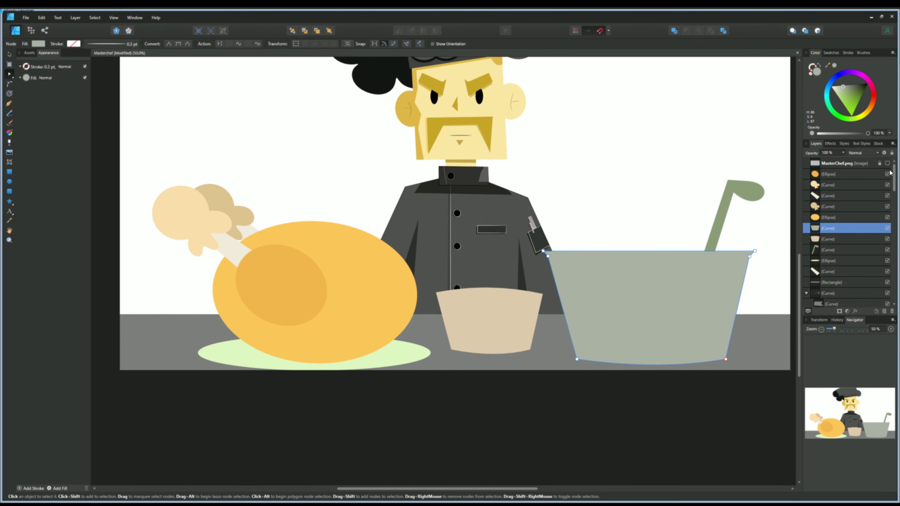
{"action": "scroll", "coordinate": [285, 311], "scroll_direction": "down", "scroll_amount": 3}
{"action": "left_click", "coordinate": [287, 306]}
Turn the plate grey and resize the ellipse under the chicken.
{"action": "left_click", "coordinate": [838, 93]}
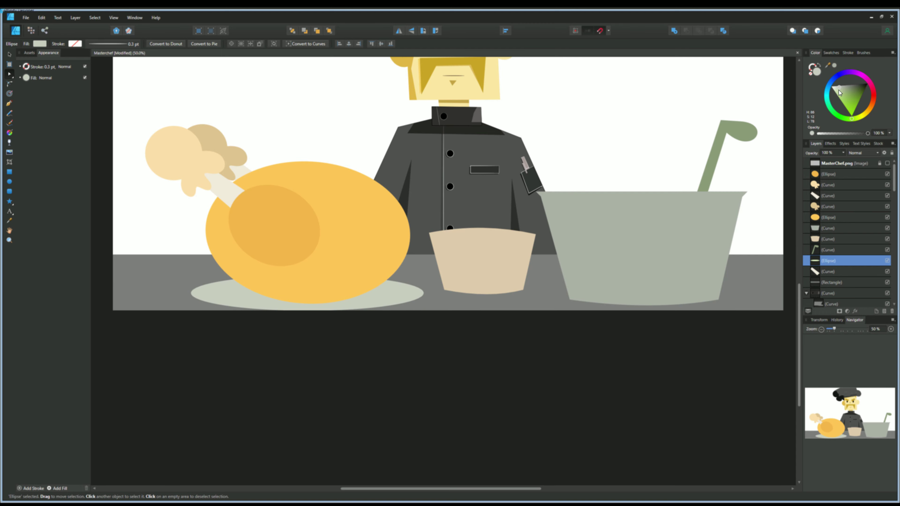
{"action": "left_click_drag", "start_coordinate": [424, 311], "coordinate": [426, 298]}
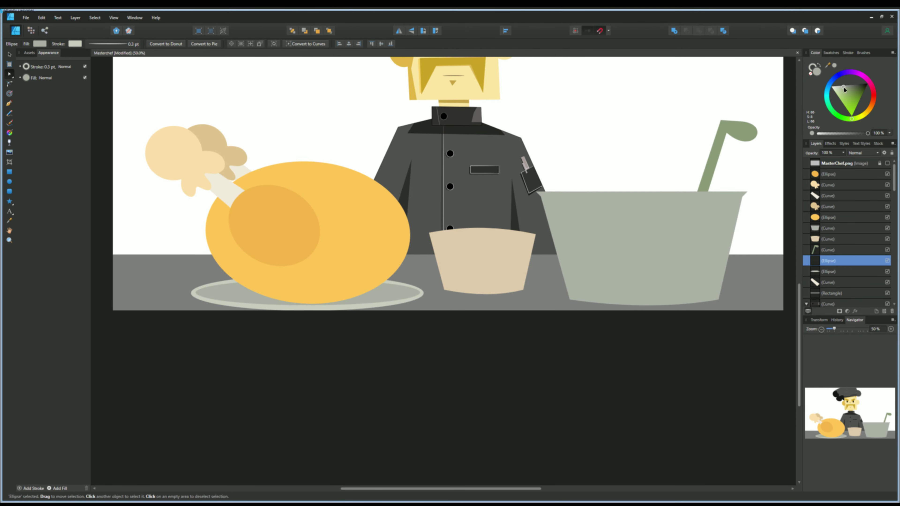
{"action": "key", "text": "x"}
{"action": "scroll", "coordinate": [245, 338], "scroll_direction": "up", "scroll_amount": 1}
{"action": "scroll", "coordinate": [305, 319], "scroll_direction": "up", "scroll_amount": 1}
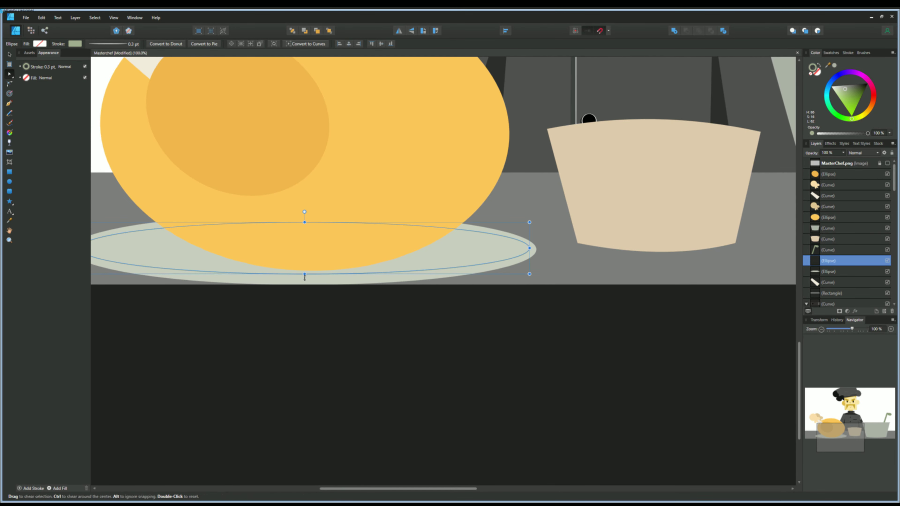
{"action": "key", "text": "ctrl+minus"}
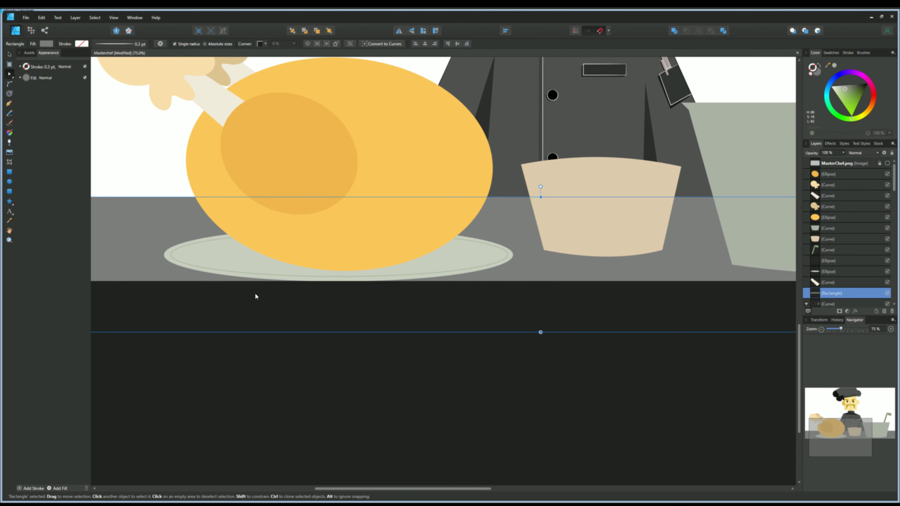
{"action": "key", "text": "ctrl+z"}
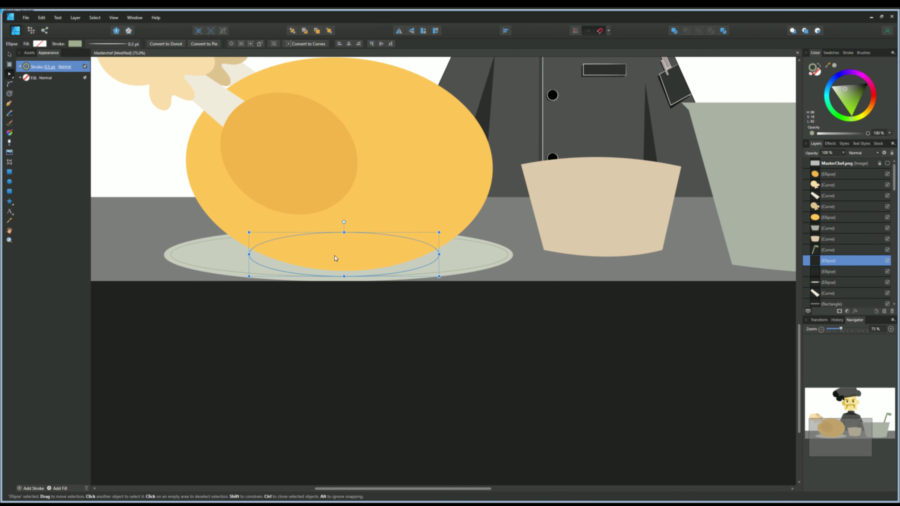
Make the small shadow ellipse a fill-only, no-outline Multiply shape.
{"action": "left_click", "coordinate": [819, 67]}
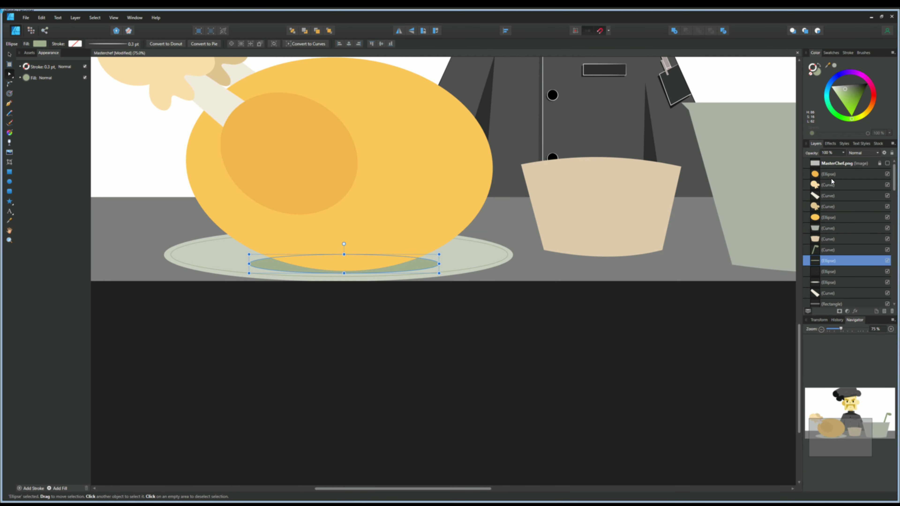
{"action": "key", "text": "shift+alt+m"}
{"action": "left_click", "coordinate": [811, 75]}
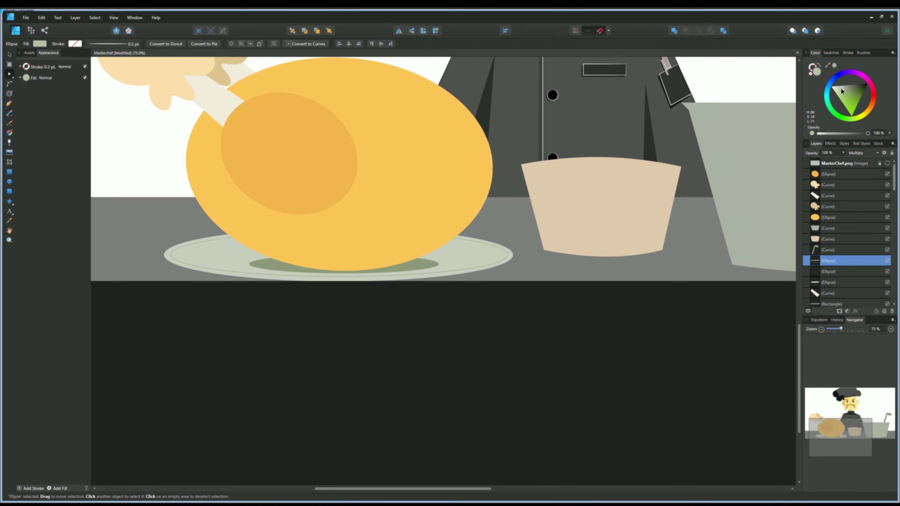
{"action": "key", "text": "ctrl+0"}
{"action": "scroll", "coordinate": [240, 263], "scroll_direction": "up", "scroll_amount": 3}
{"action": "scroll", "coordinate": [239, 263], "scroll_direction": "up", "scroll_amount": 2}
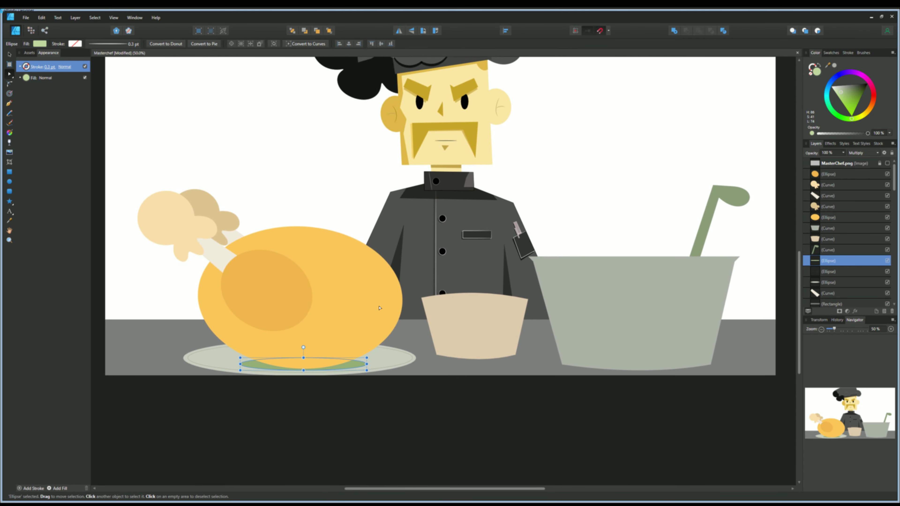
{"action": "left_click_drag", "start_coordinate": [240, 263], "coordinate": [344, 249]}
Clip the inner wing ellipse inside the chicken body and nest a duplicate inside it.
{"action": "left_click", "coordinate": [828, 217]}
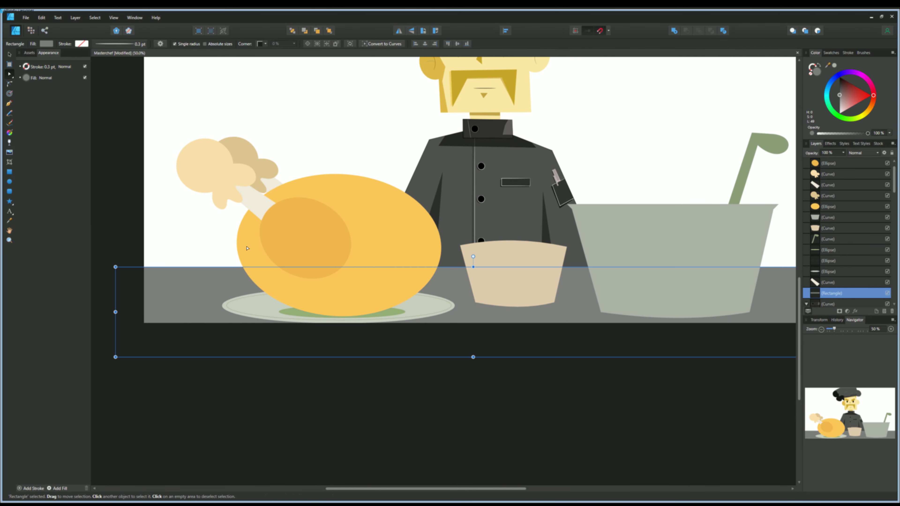
{"action": "left_click", "coordinate": [305, 248]}
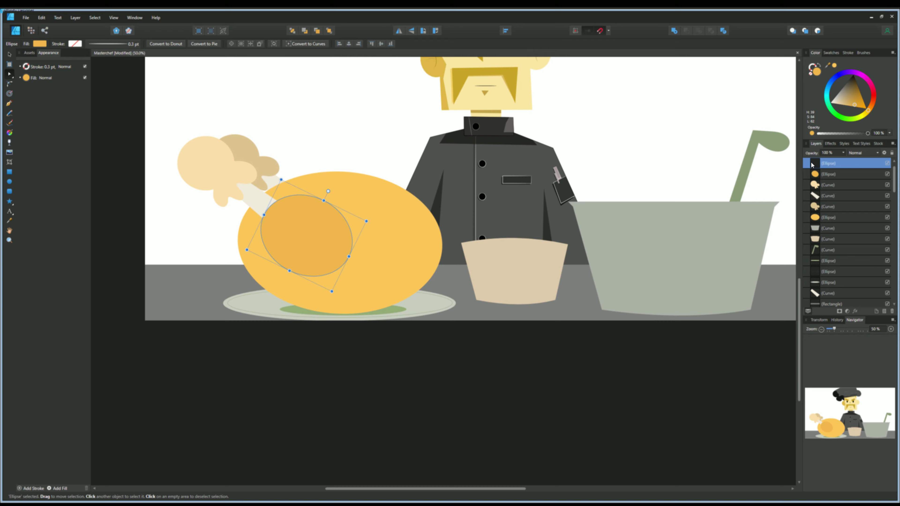
{"action": "left_click_drag", "start_coordinate": [811, 165], "coordinate": [821, 219]}
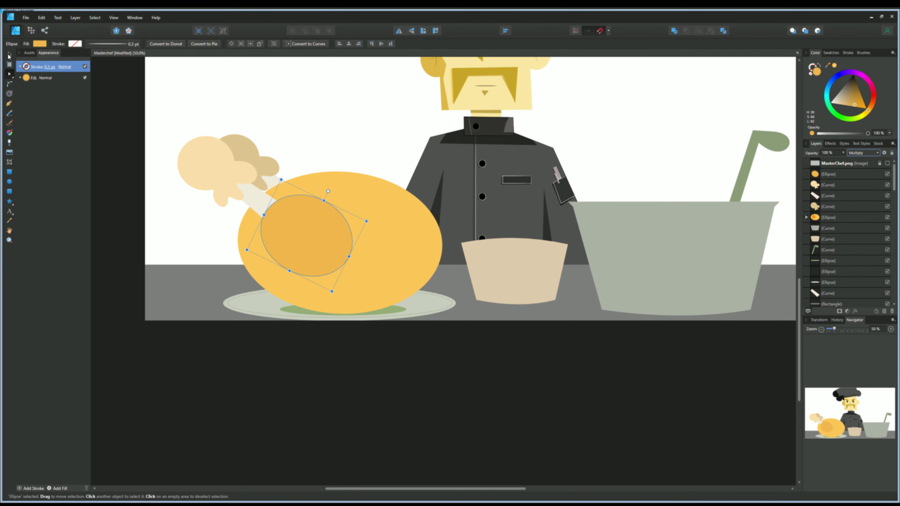
{"action": "left_click", "coordinate": [212, 256]}
{"action": "scroll", "coordinate": [212, 256], "scroll_direction": "up", "scroll_amount": 2}
{"action": "left_click", "coordinate": [230, 242]}
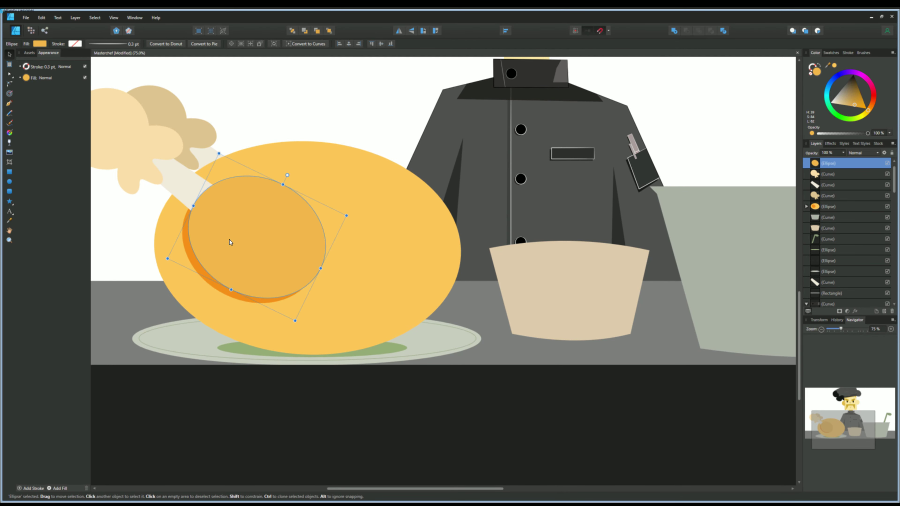
{"action": "key", "text": "ctrl+j"}
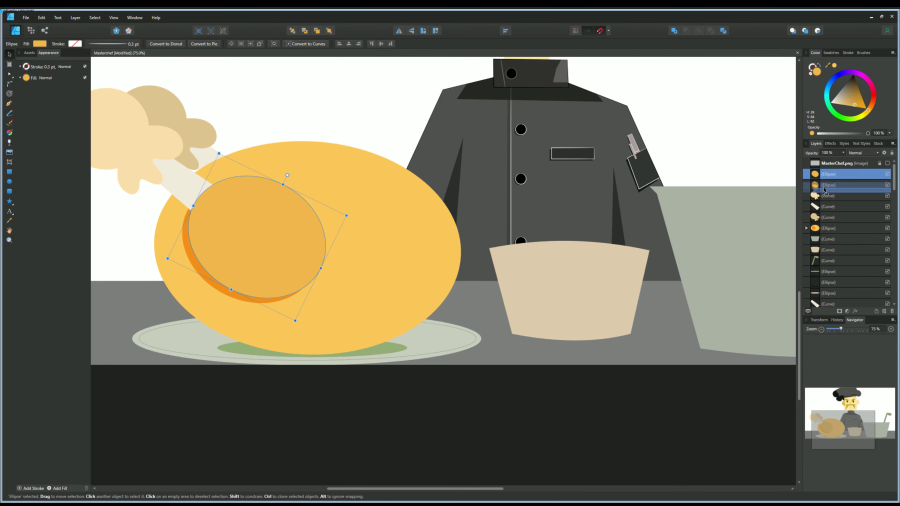
{"action": "left_click_drag", "start_coordinate": [823, 190], "coordinate": [814, 177]}
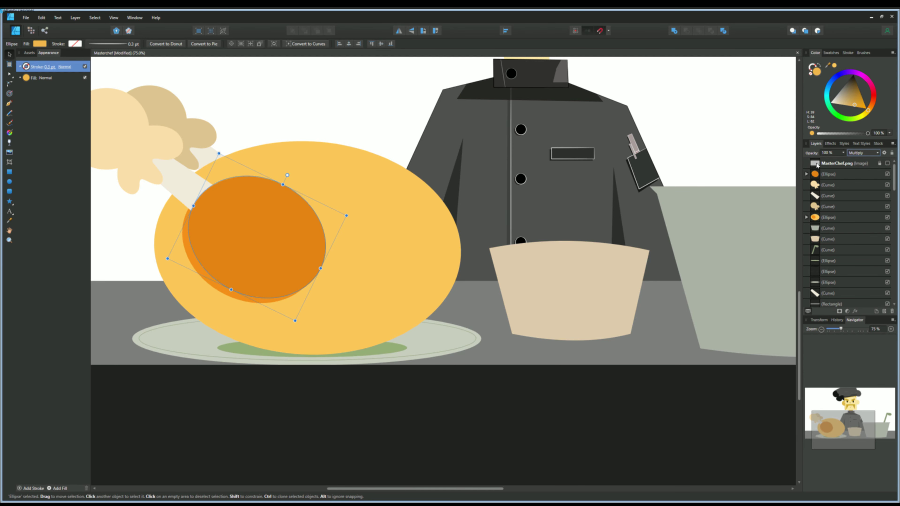
Rotate the wing ellipse about -32° and subtract it to make a lighter crescent-rimmed wing.
{"action": "left_click", "coordinate": [851, 106]}
{"action": "left_click_drag", "start_coordinate": [218, 242], "coordinate": [223, 235]}
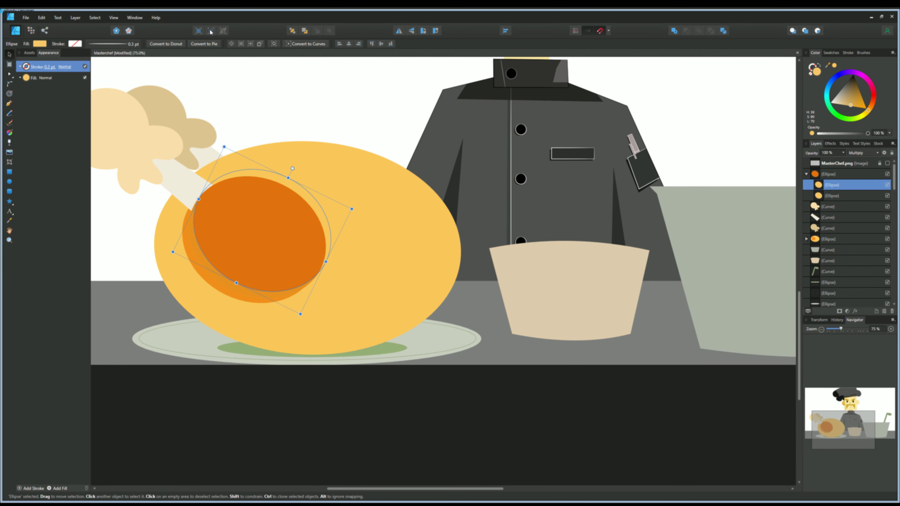
{"action": "key", "text": "ctrl+y"}
{"action": "left_click_drag", "start_coordinate": [290, 166], "coordinate": [300, 170]}
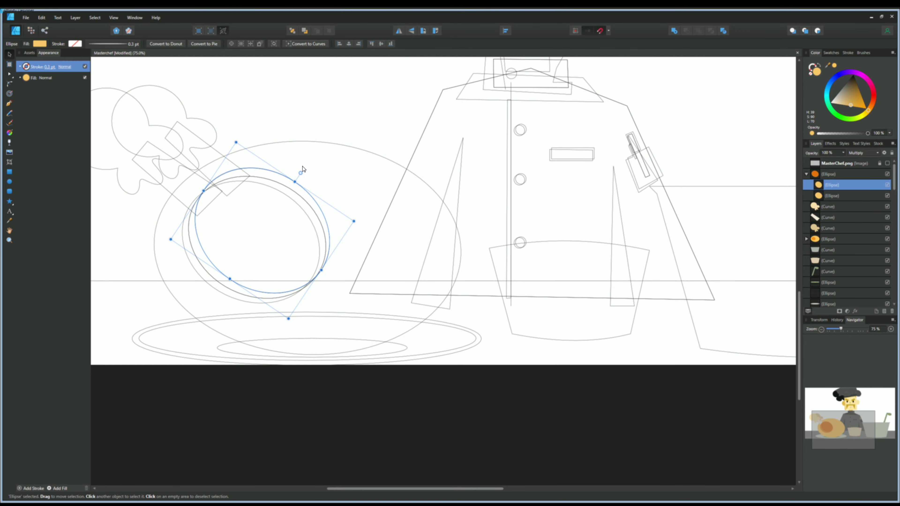
{"action": "left_click", "coordinate": [304, 193], "text": "shift"}
{"action": "left_click", "coordinate": [685, 31]}
{"action": "key", "text": "ctrl+y"}
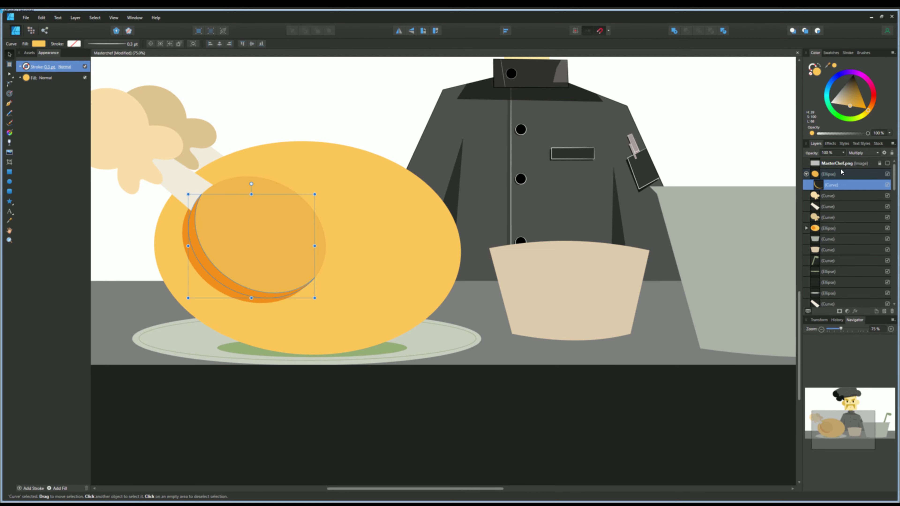
{"action": "left_click_drag", "start_coordinate": [849, 107], "coordinate": [841, 107]}
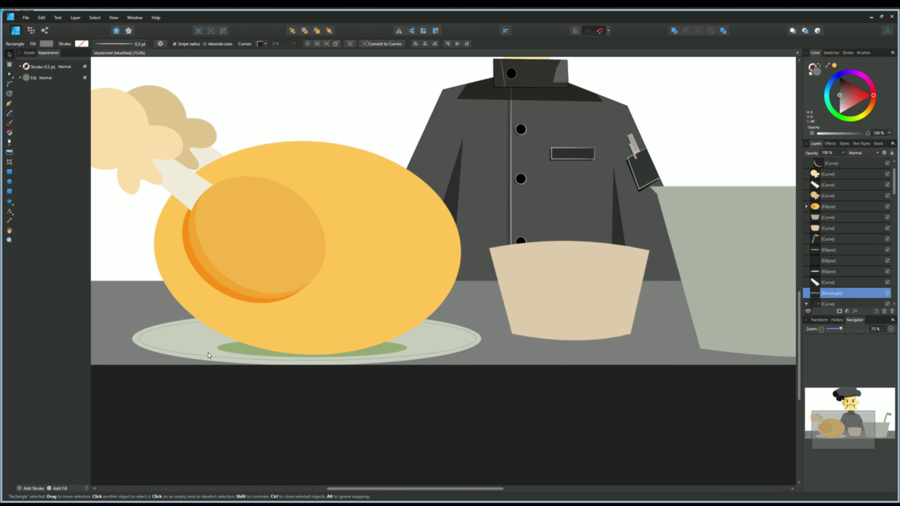
Draw an orange underside shadow shape below the chicken body and layer it by the body.
{"action": "left_click", "coordinate": [199, 312]}
{"action": "scroll", "coordinate": [182, 331], "scroll_direction": "down", "scroll_amount": 3}
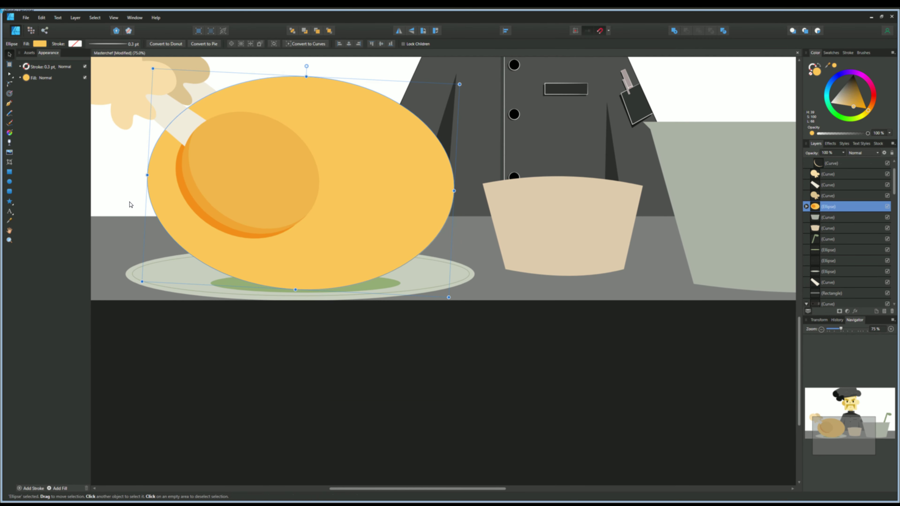
{"action": "key", "text": "p"}
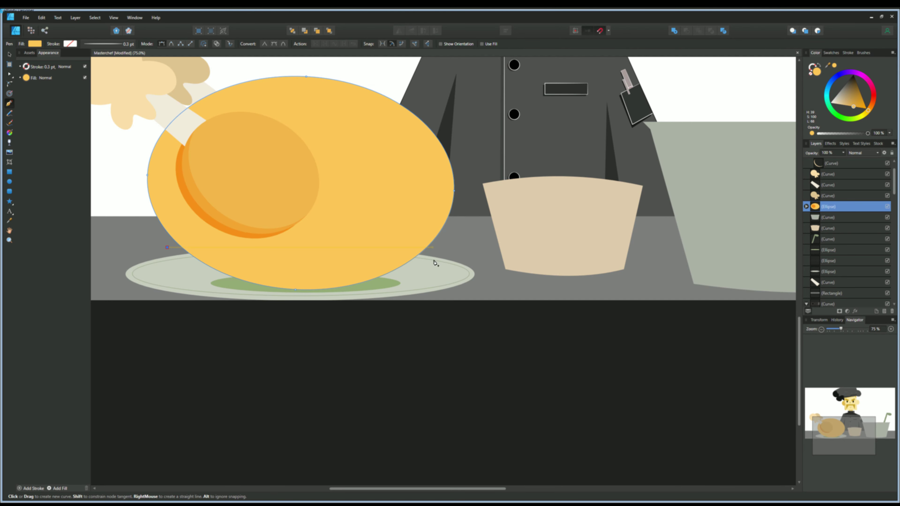
{"action": "left_click", "coordinate": [437, 247]}
{"action": "left_click", "coordinate": [387, 339]}
{"action": "left_click", "coordinate": [205, 338]}
{"action": "left_click", "coordinate": [834, 66]}
{"action": "left_click_drag", "start_coordinate": [814, 206], "coordinate": [814, 239]}
Clip the shadow into the body, curve its top edge, and make it muted brownish beige.
{"action": "scroll", "coordinate": [831, 191], "scroll_direction": "up", "scroll_amount": 2}
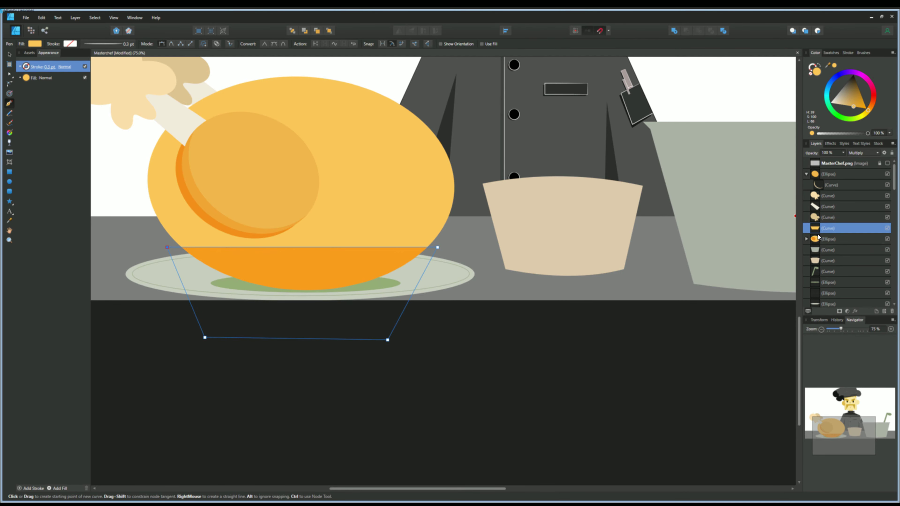
{"action": "key", "text": "a"}
{"action": "left_click_drag", "start_coordinate": [296, 252], "coordinate": [297, 265]}
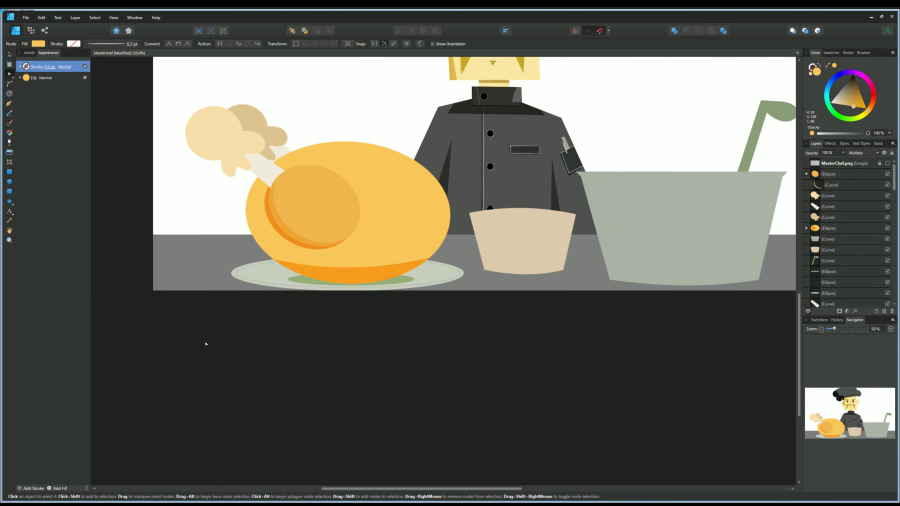
{"action": "left_click_drag", "start_coordinate": [851, 105], "coordinate": [843, 98]}
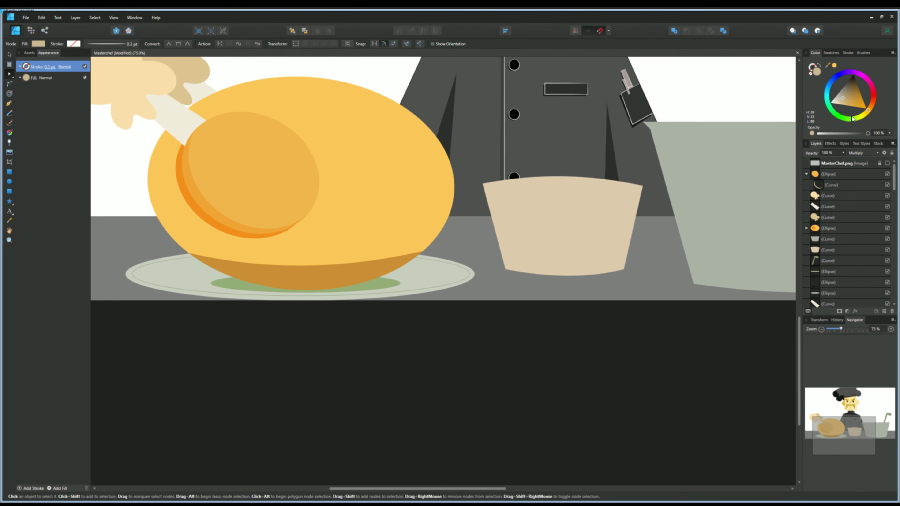
{"action": "key", "text": "v"}
{"action": "key", "text": "ctrl+d"}
Re-centre the view on the chicken and check the underside shadow.
{"action": "scroll", "coordinate": [243, 295], "scroll_direction": "down", "scroll_amount": 5}
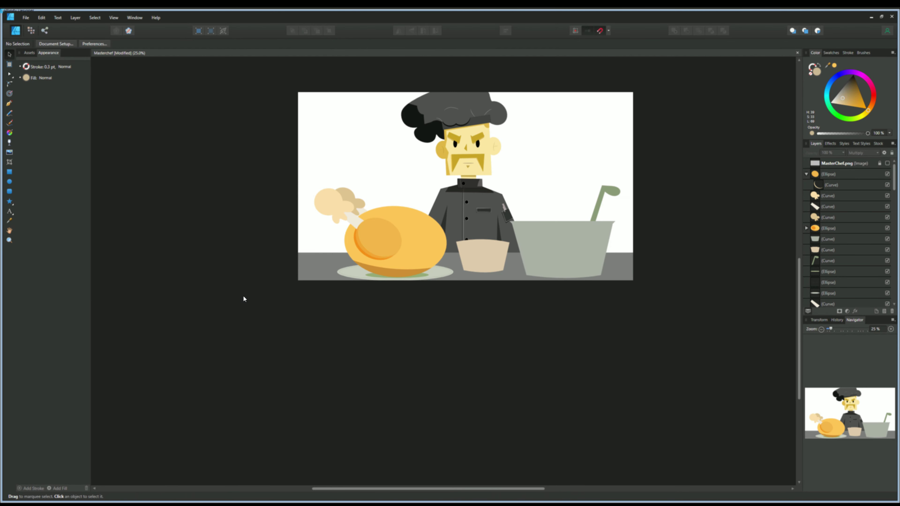
{"action": "scroll", "coordinate": [194, 292], "scroll_direction": "up", "scroll_amount": 3}
{"action": "scroll", "coordinate": [271, 298], "scroll_direction": "up", "scroll_amount": 2}
{"action": "left_click_drag", "start_coordinate": [271, 297], "coordinate": [235, 258]}
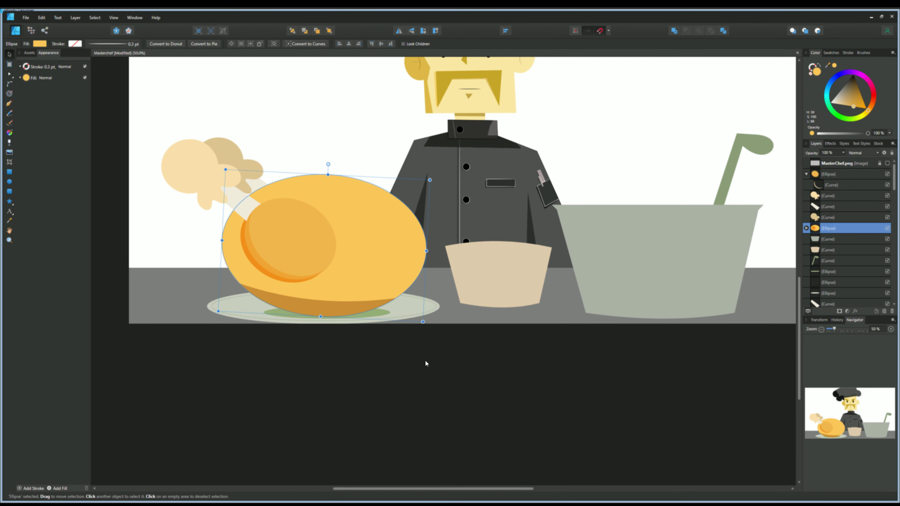
{"action": "left_click", "coordinate": [319, 307]}
{"action": "left_click", "coordinate": [224, 362]}
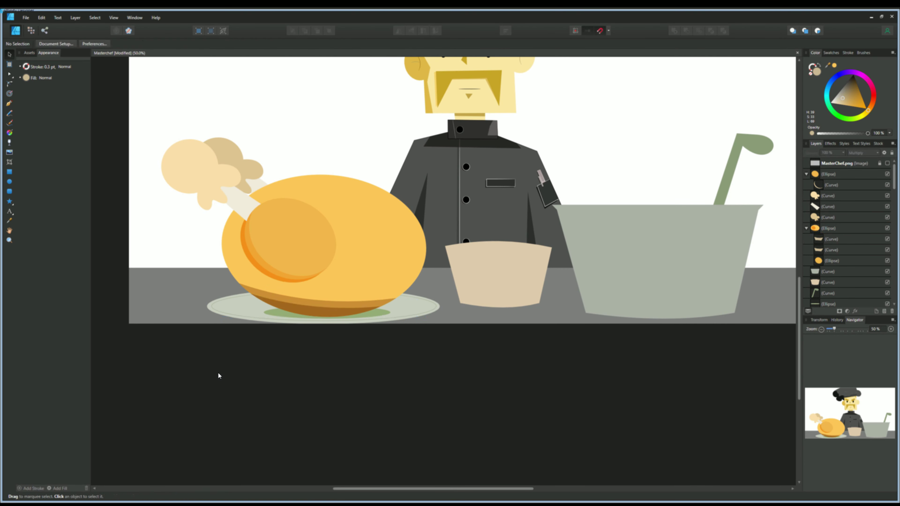
{"action": "scroll", "coordinate": [219, 373], "scroll_direction": "up", "scroll_amount": 2}
Set the beige bowl's blend mode to Multiply so it darkens to brown.
{"action": "left_click", "coordinate": [475, 330]}
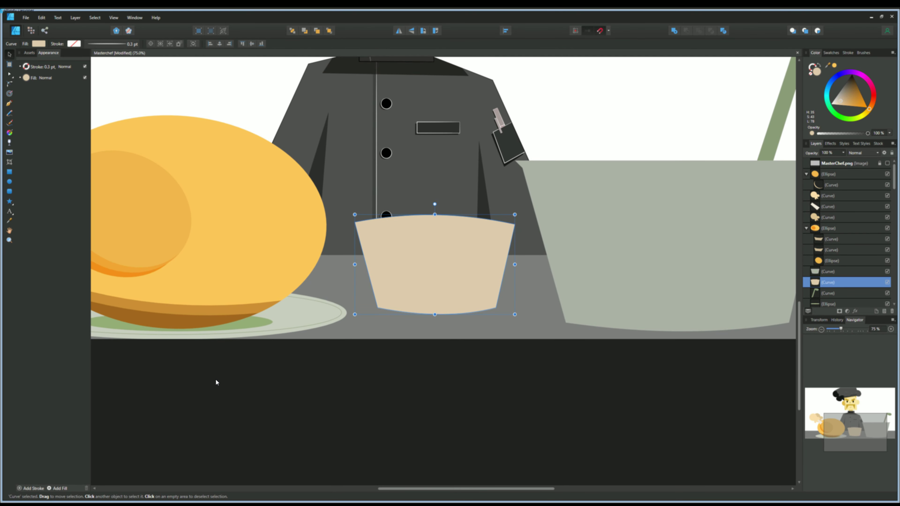
{"action": "scroll", "coordinate": [850, 248], "scroll_direction": "down", "scroll_amount": 3}
{"action": "key", "text": "shift+plus"}
{"action": "key", "text": "shift+plus"}
{"action": "key", "text": "shift+plus"}
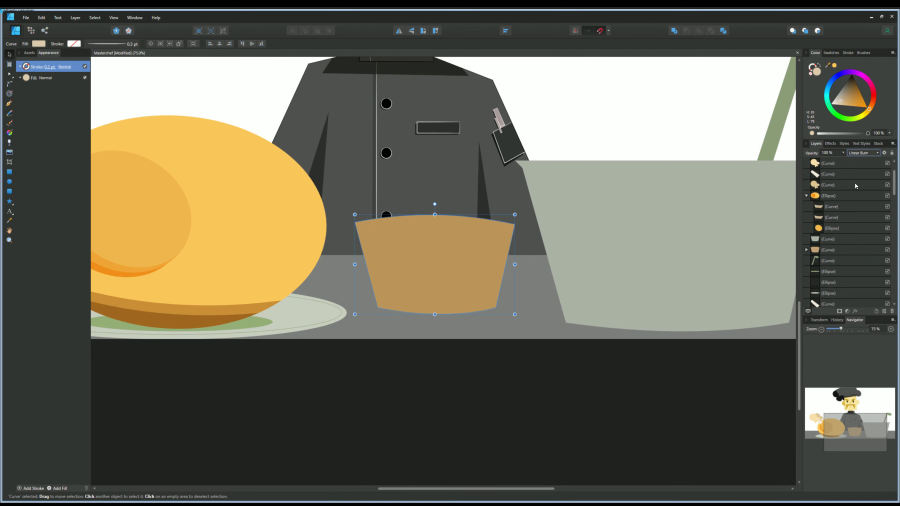
{"action": "key", "text": "shift+minus"}
{"action": "key", "text": "shift+minus"}
Duplicate the bowl shape and reorder the copy to form a lighter rim band.
{"action": "left_click", "coordinate": [819, 251]}
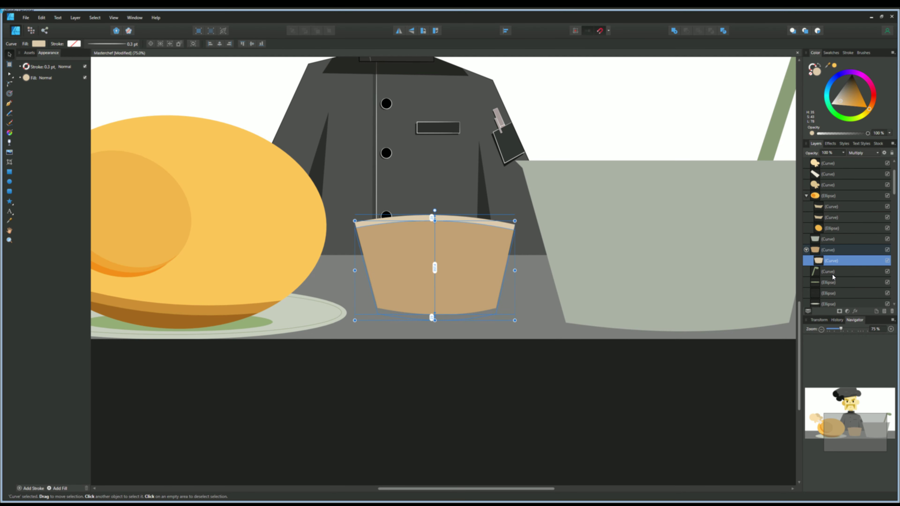
{"action": "key", "text": "ctrl+j"}
{"action": "left_click_drag", "start_coordinate": [832, 276], "coordinate": [823, 279]}
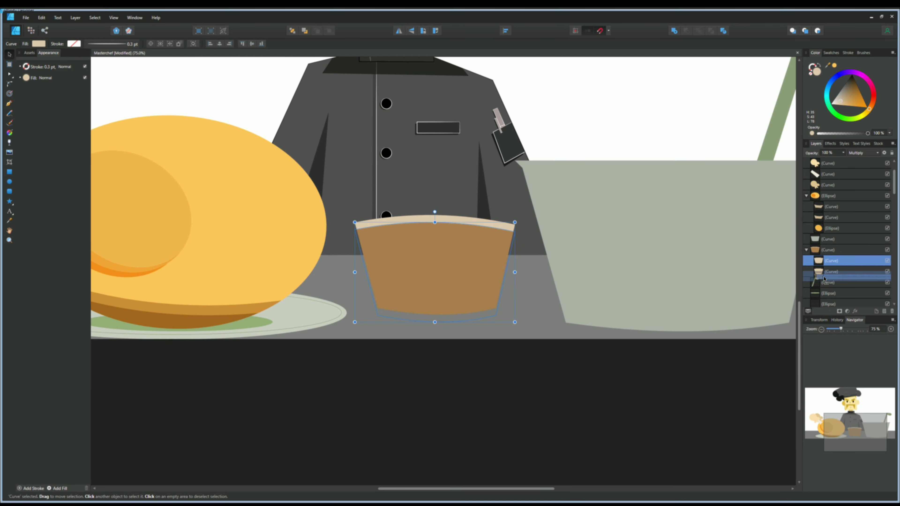
{"action": "left_click", "coordinate": [361, 362]}
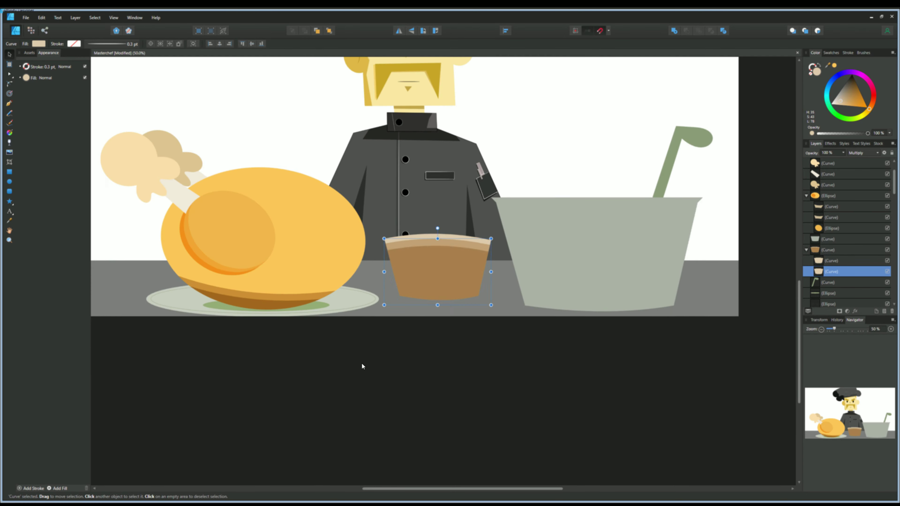
{"action": "scroll", "coordinate": [320, 279], "scroll_direction": "down", "scroll_amount": 2}
{"action": "scroll", "coordinate": [320, 279], "scroll_direction": "up", "scroll_amount": 2}
{"action": "scroll", "coordinate": [316, 333], "scroll_direction": "up", "scroll_amount": 2}
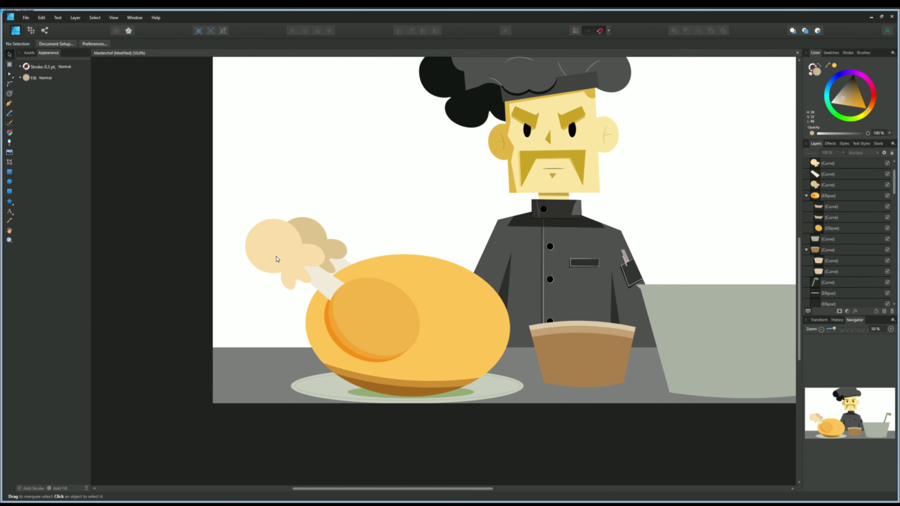
{"action": "left_click", "coordinate": [213, 241]}
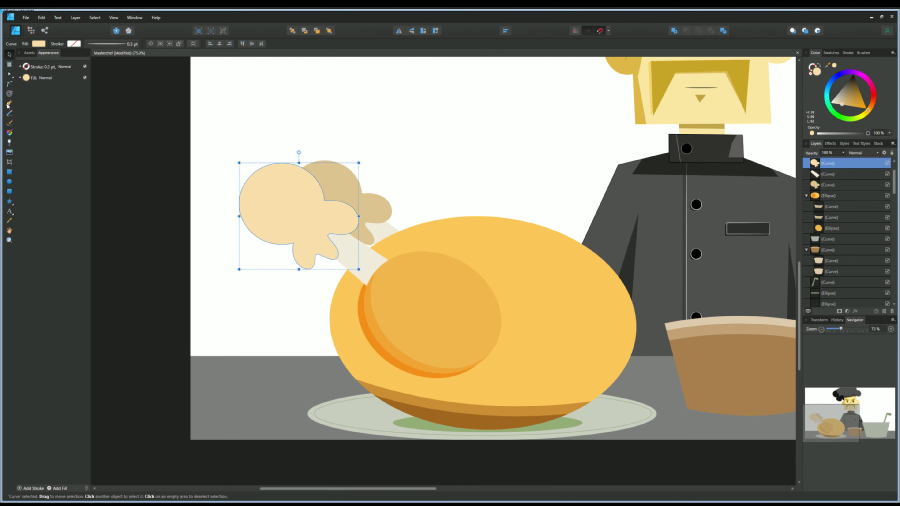
Zoom in and start a shadow shape nested inside the pale drumstick end.
{"action": "left_click", "coordinate": [9, 103]}
{"action": "key", "text": "ctrl+1"}
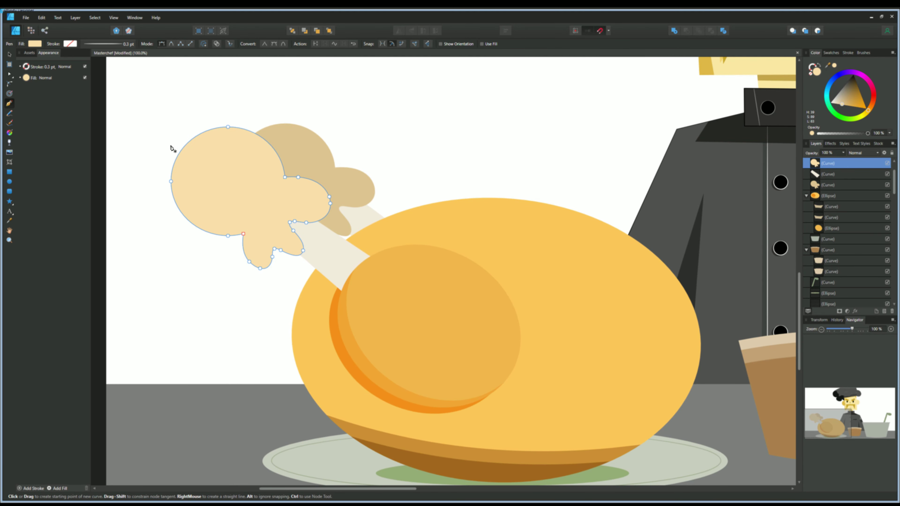
{"action": "left_click", "coordinate": [231, 212]}
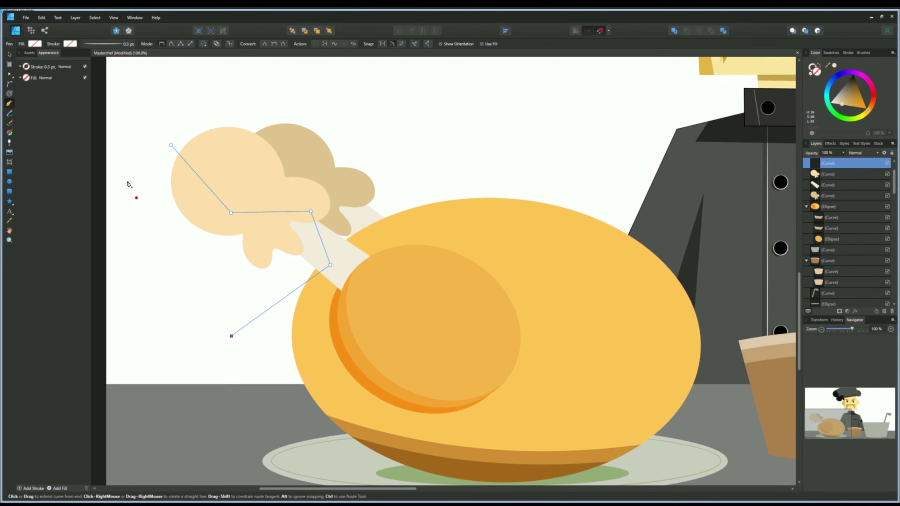
{"action": "left_click", "coordinate": [834, 66]}
{"action": "left_click_drag", "start_coordinate": [828, 163], "coordinate": [849, 174]}
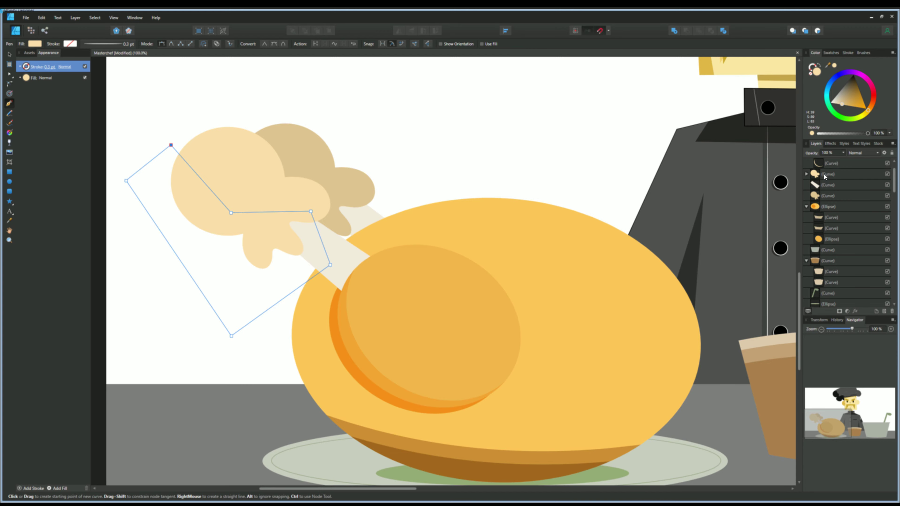
{"action": "scroll", "coordinate": [862, 153], "scroll_direction": "down", "scroll_amount": 2}
{"action": "scroll", "coordinate": [280, 217], "scroll_direction": "up", "scroll_amount": 2}
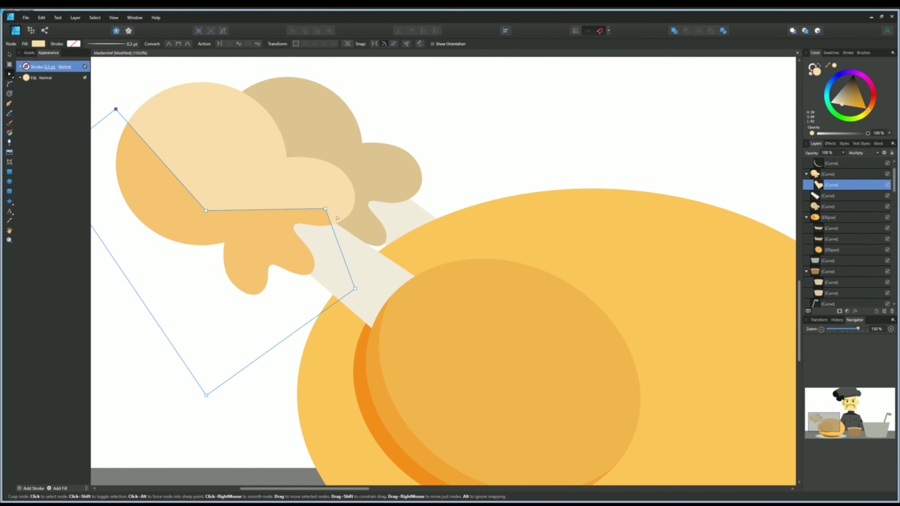
Try bending the shadow's upper-left edge into an arc, then undo it.
{"action": "key", "text": "a"}
{"action": "left_click_drag", "start_coordinate": [167, 170], "coordinate": [179, 161]}
{"action": "key", "text": "ctrl+minus"}
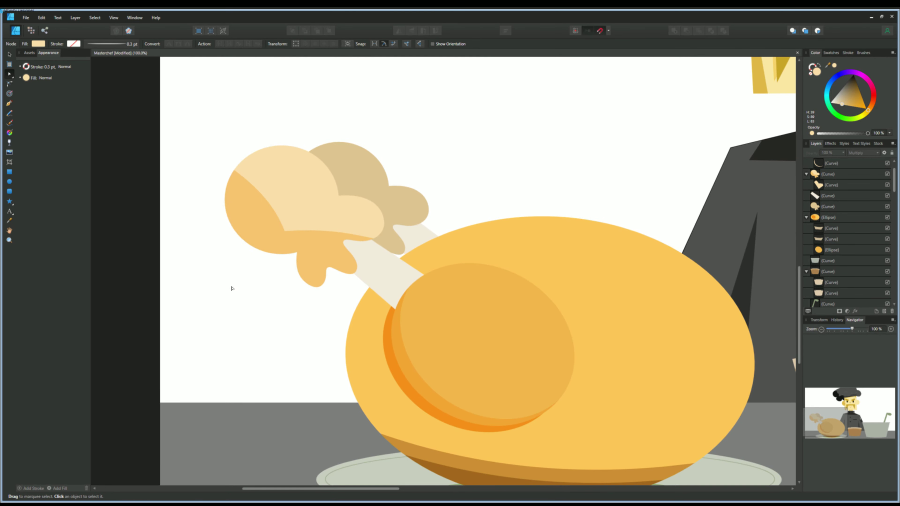
{"action": "key", "text": "ctrl+z"}
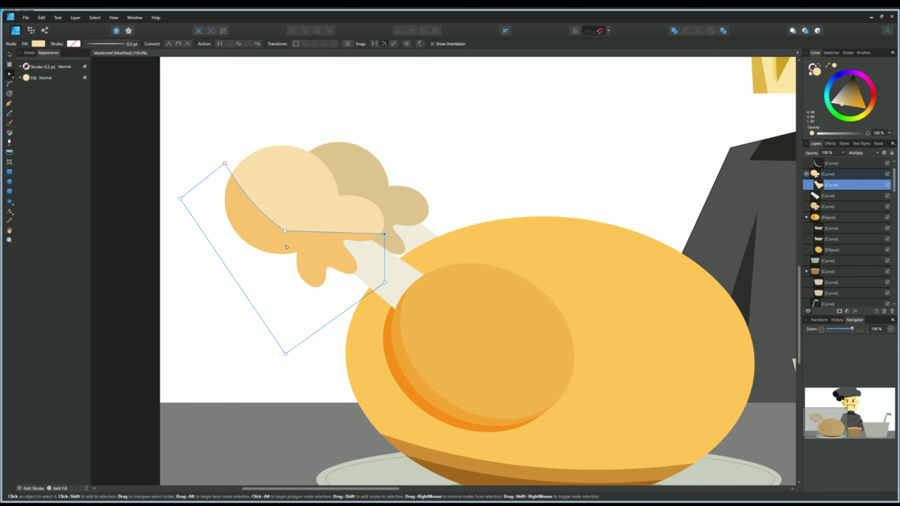
{"action": "scroll", "coordinate": [286, 247], "scroll_direction": "down", "scroll_amount": 3}
{"action": "scroll", "coordinate": [248, 227], "scroll_direction": "up", "scroll_amount": 2}
Draw a tan shading path over the drumstick bone, nested inside the tan drumstick shape.
{"action": "left_click", "coordinate": [279, 188]}
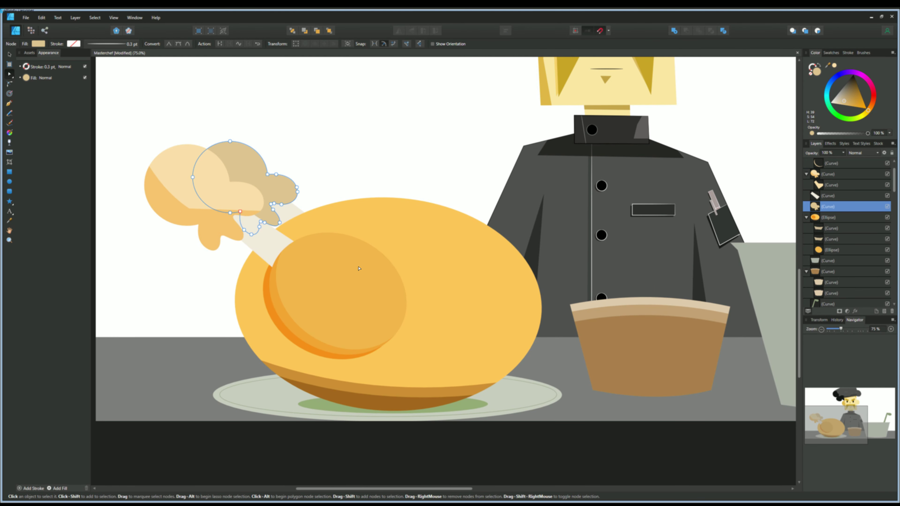
{"action": "key", "text": "p"}
{"action": "scroll", "coordinate": [289, 222], "scroll_direction": "up", "scroll_amount": 1}
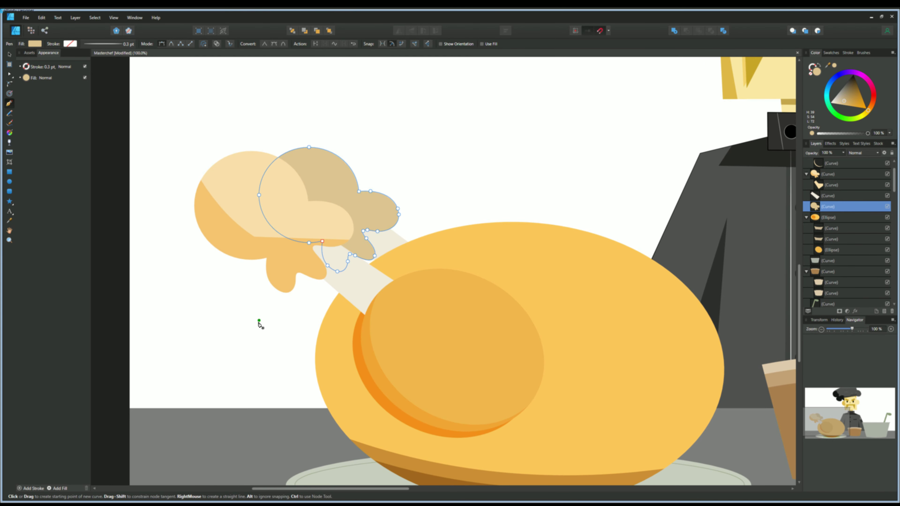
{"action": "left_click_drag", "start_coordinate": [281, 151], "coordinate": [315, 194]}
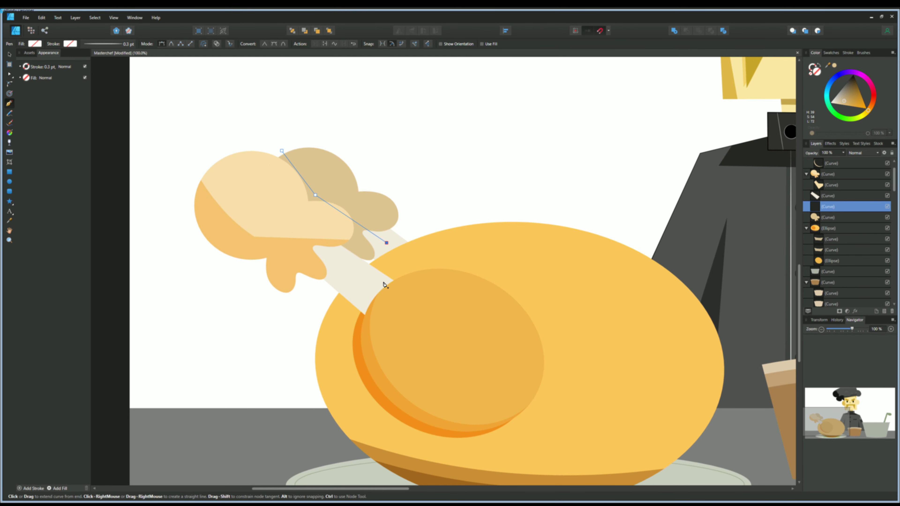
{"action": "left_click", "coordinate": [833, 66]}
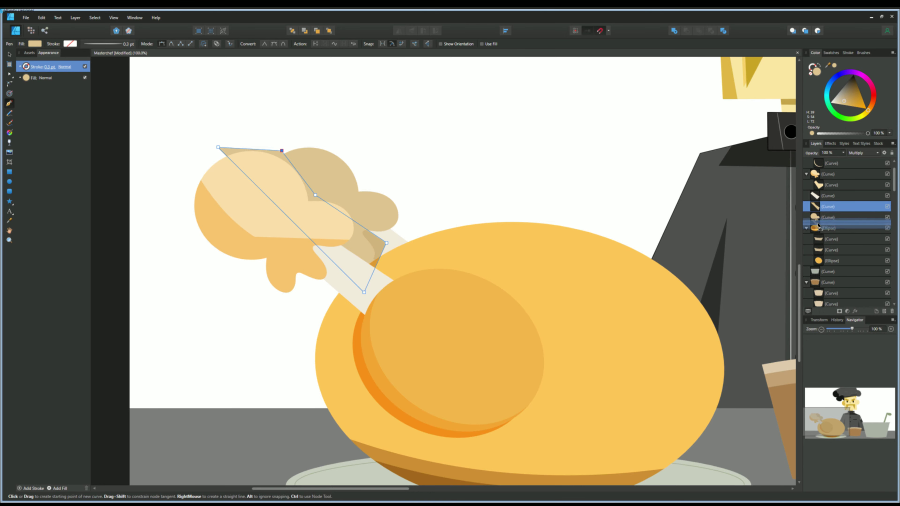
{"action": "left_click_drag", "start_coordinate": [818, 225], "coordinate": [826, 224]}
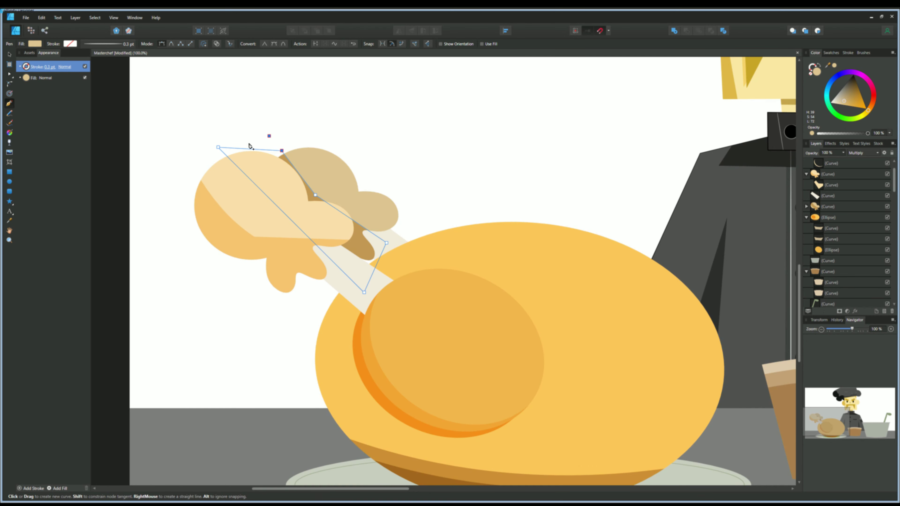
{"action": "scroll", "coordinate": [250, 145], "scroll_direction": "up", "scroll_amount": 2}
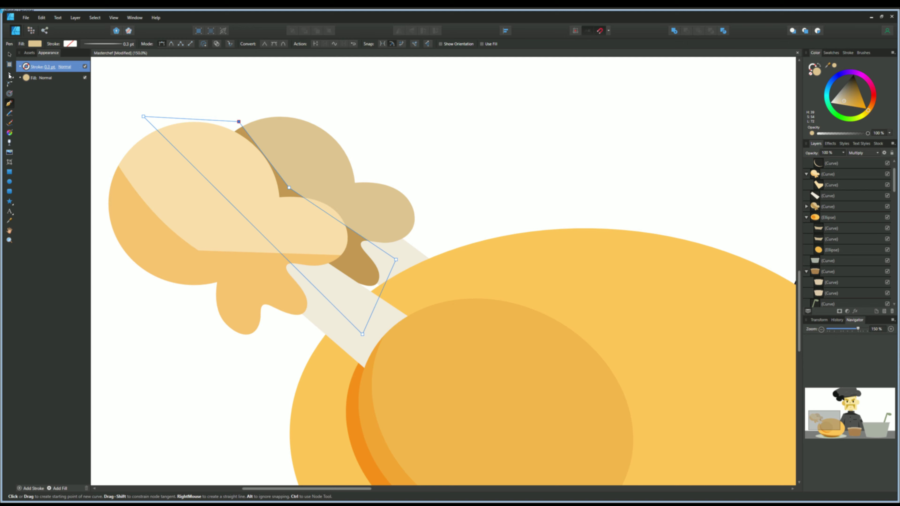
{"action": "left_click", "coordinate": [9, 75]}
Zoom out to the whole kitchen scene, checking the drumstick bone shading.
{"action": "key", "text": "ctrl+minus"}
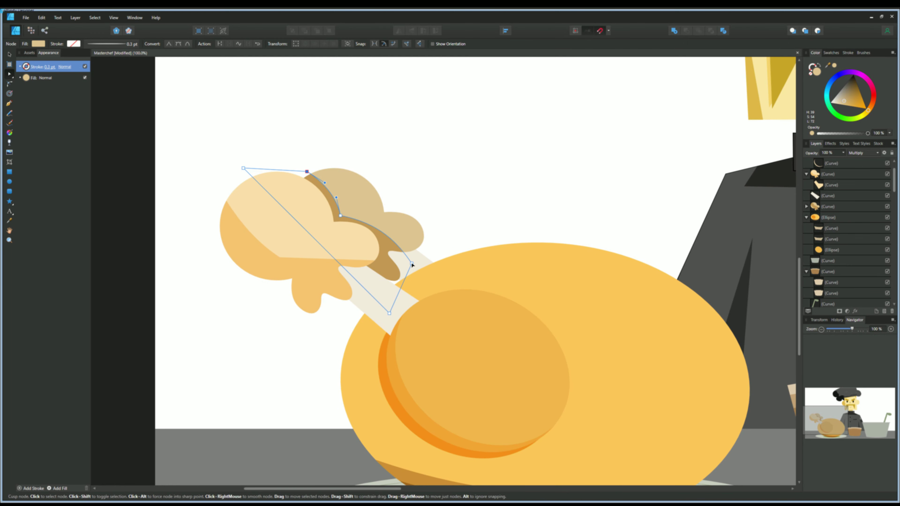
{"action": "key", "text": "ctrl+plus"}
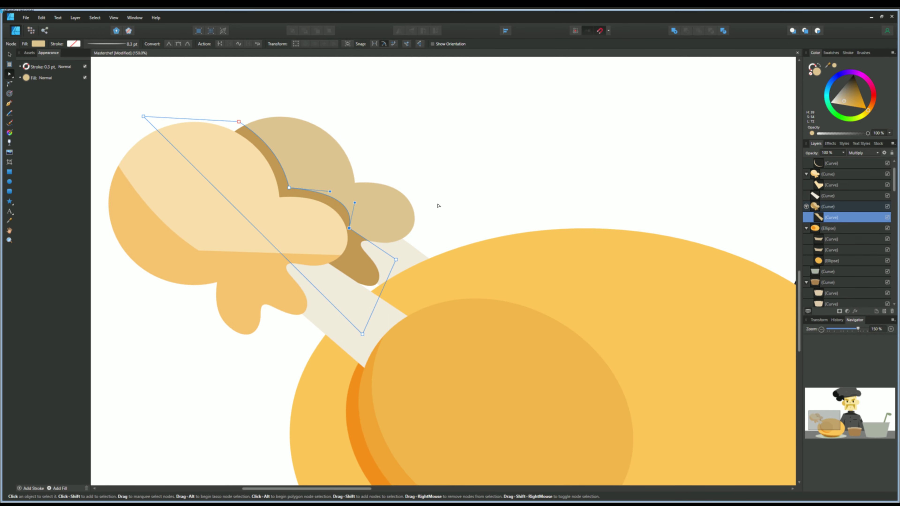
{"action": "key", "text": "ctrl+minus"}
{"action": "key", "text": "ctrl+minus"}
{"action": "left_click_drag", "start_coordinate": [246, 258], "coordinate": [145, 222]}
{"action": "left_click", "coordinate": [273, 230]}
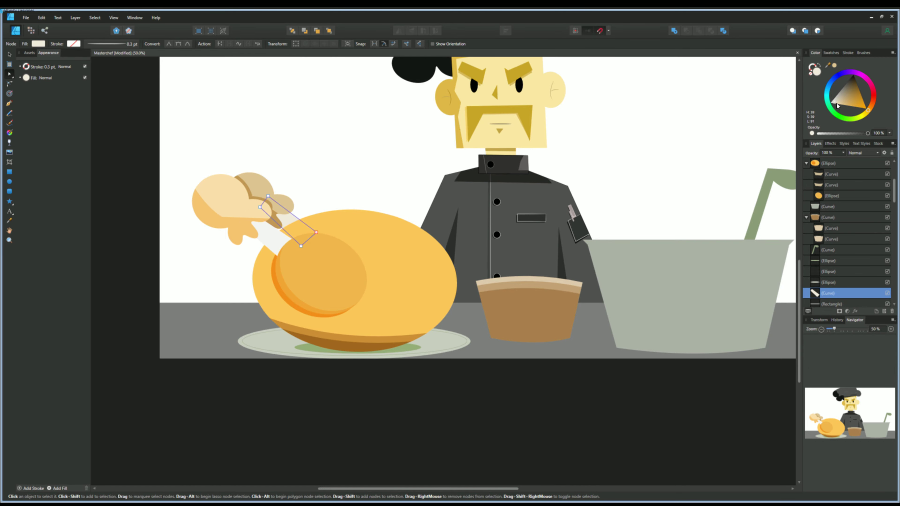
{"action": "scroll", "coordinate": [318, 297], "scroll_direction": "down", "scroll_amount": 2}
{"action": "scroll", "coordinate": [354, 308], "scroll_direction": "up", "scroll_amount": 2}
{"action": "scroll", "coordinate": [401, 321], "scroll_direction": "right", "scroll_amount": 5}
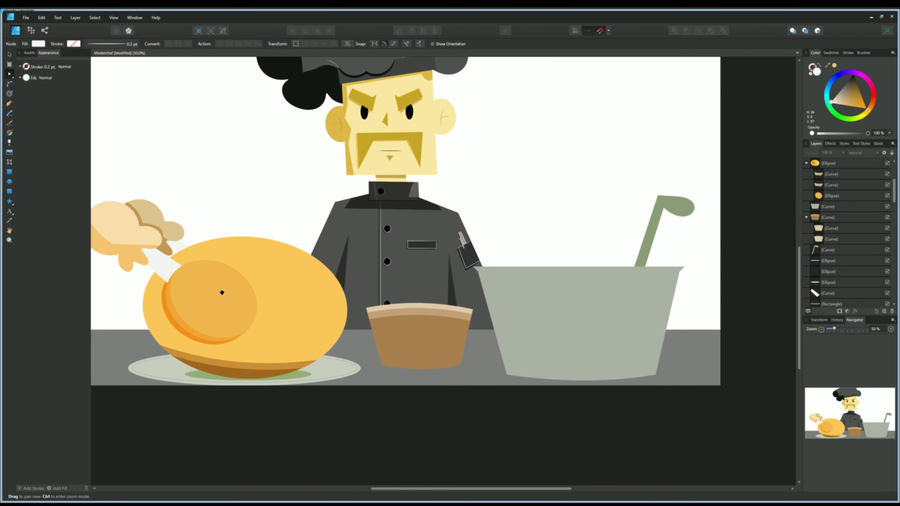
{"action": "key", "text": "ctrl+minus"}
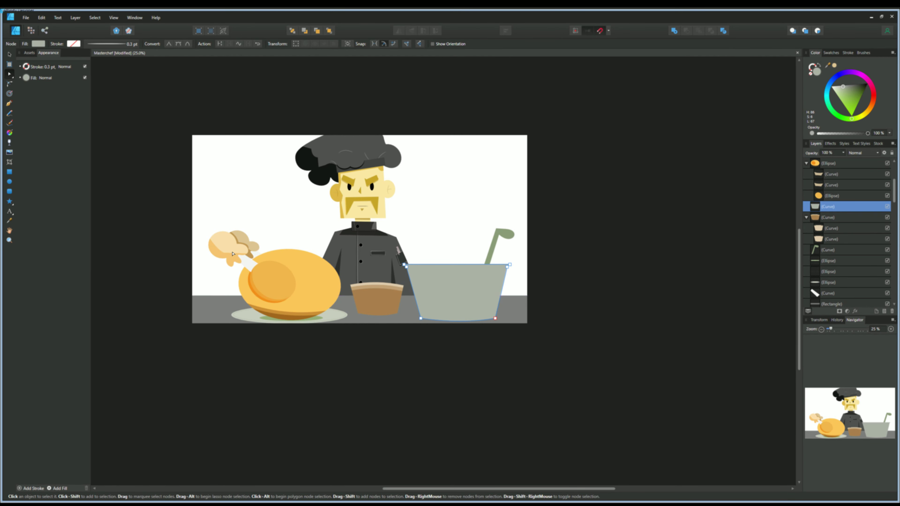
Clear the drumstick selection and select the grey pot shape.
{"action": "left_click", "coordinate": [233, 254]}
{"action": "scroll", "coordinate": [220, 270], "scroll_direction": "up", "scroll_amount": 4}
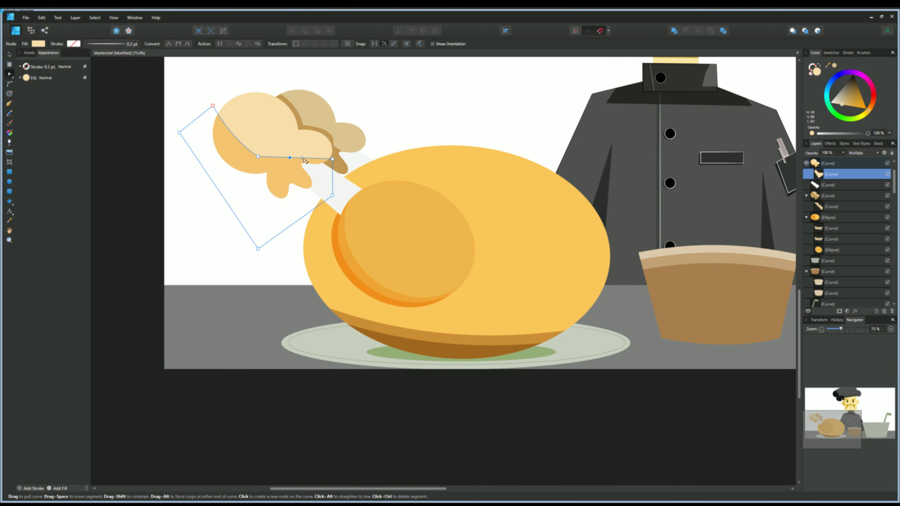
{"action": "key", "text": "ctrl+d"}
{"action": "scroll", "coordinate": [393, 265], "scroll_direction": "down", "scroll_amount": 4}
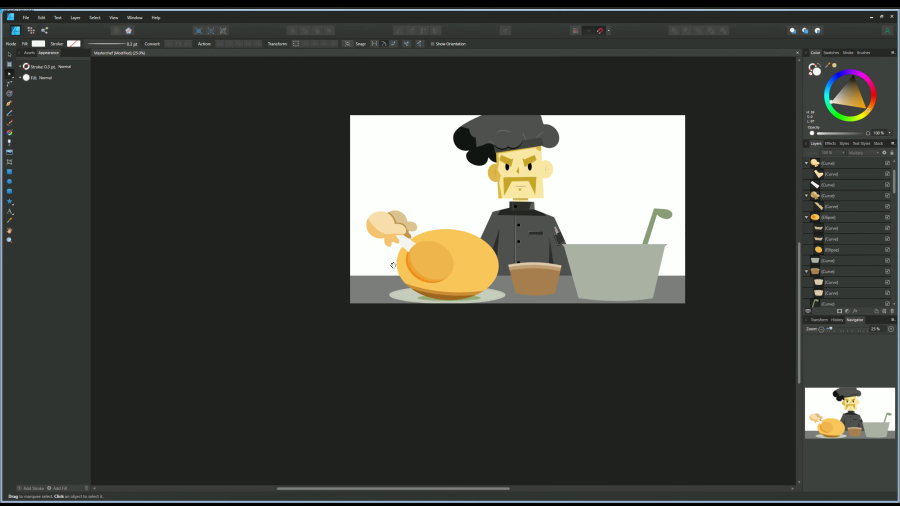
{"action": "left_click_drag", "start_coordinate": [393, 265], "coordinate": [193, 264]}
{"action": "left_click", "coordinate": [427, 283]}
Draw a closed grey-green shading shape over the pot's left side.
{"action": "key", "text": "p"}
{"action": "left_click", "coordinate": [417, 173]}
{"action": "left_click", "coordinate": [452, 227]}
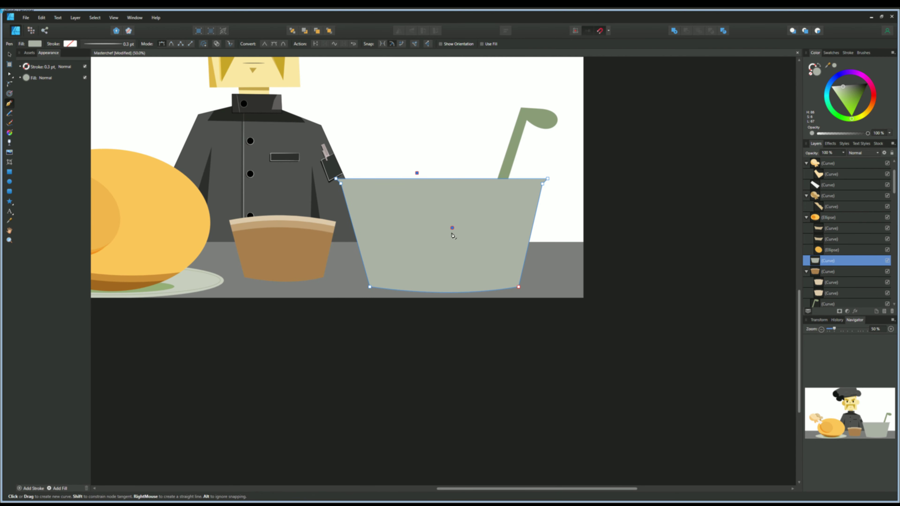
{"action": "left_click", "coordinate": [501, 326]}
{"action": "left_click", "coordinate": [295, 323]}
{"action": "left_click", "coordinate": [300, 152]}
{"action": "left_click", "coordinate": [863, 153]}
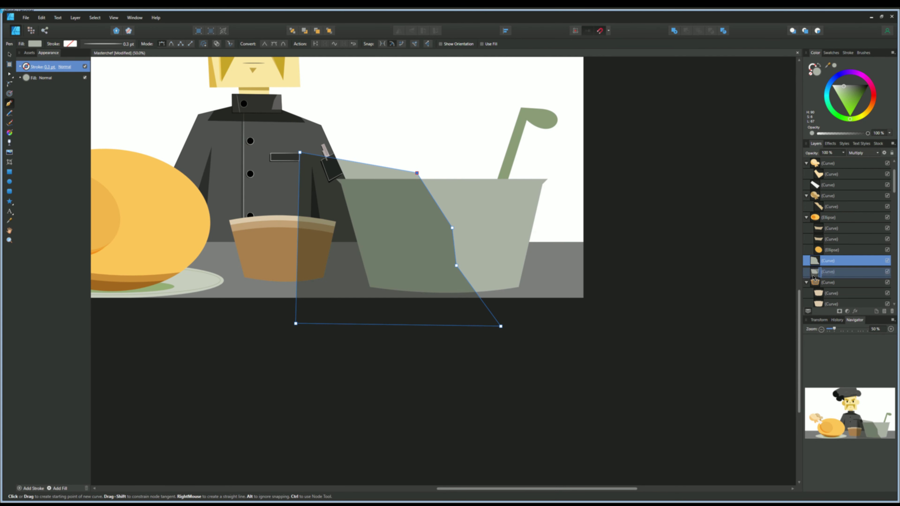
{"action": "left_click_drag", "start_coordinate": [814, 303], "coordinate": [819, 275]}
{"action": "key", "text": "ctrl+minus"}
{"action": "key", "text": "ctrl+plus"}
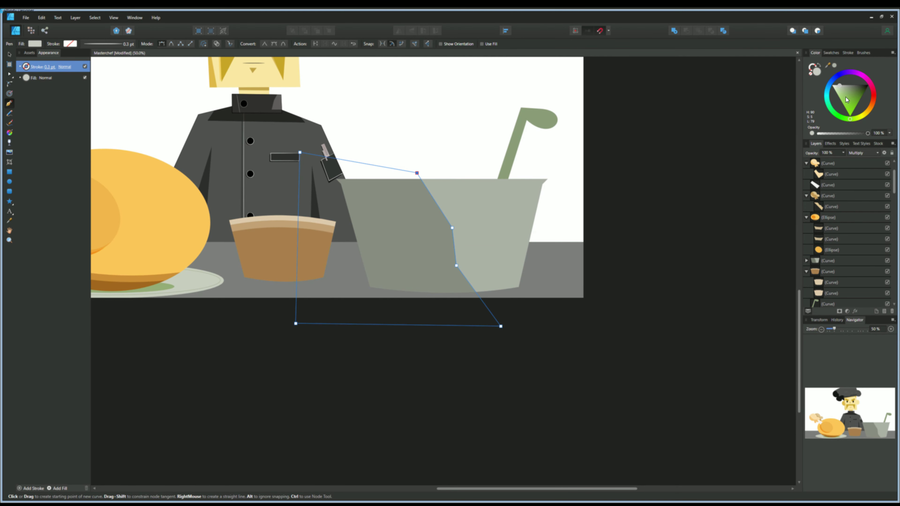
Check the pot shading path's nodes, then return to object selection.
{"action": "key", "text": "a"}
{"action": "key", "text": "ctrl+minus"}
{"action": "key", "text": "ctrl+plus"}
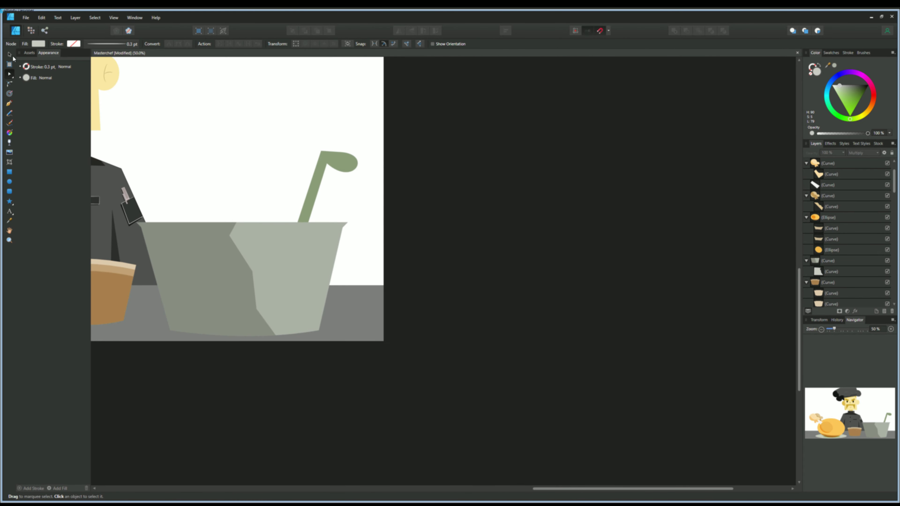
{"action": "key", "text": "v"}
Draw a darker shading strip along the ladle handle and nest it inside the ladle.
{"action": "left_click", "coordinate": [311, 191]}
{"action": "key", "text": "ctrl+plus"}
{"action": "key", "text": "p"}
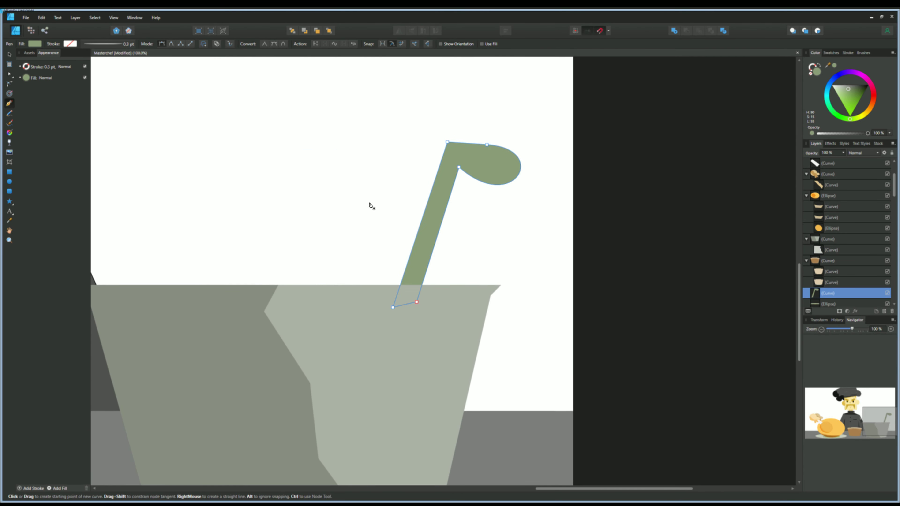
{"action": "left_click", "coordinate": [453, 160]}
{"action": "left_click", "coordinate": [413, 279]}
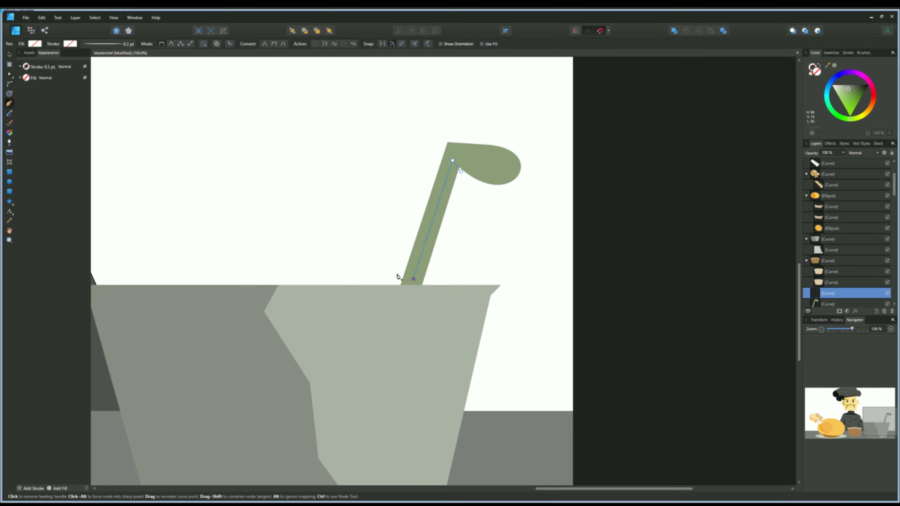
{"action": "left_click", "coordinate": [459, 176]}
{"action": "left_click_drag", "start_coordinate": [814, 293], "coordinate": [814, 303]}
{"action": "key", "text": "ctrl+minus"}
{"action": "key", "text": "ctrl+minus"}
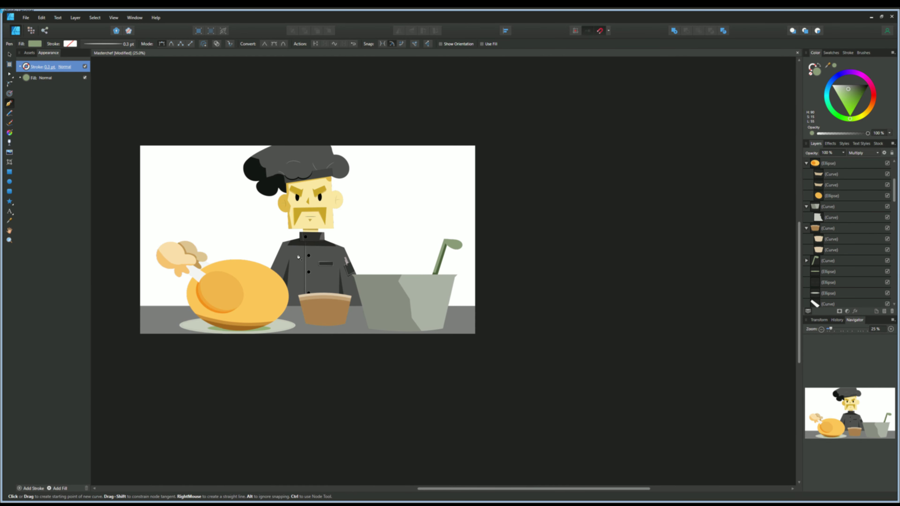
{"action": "key", "text": "v"}
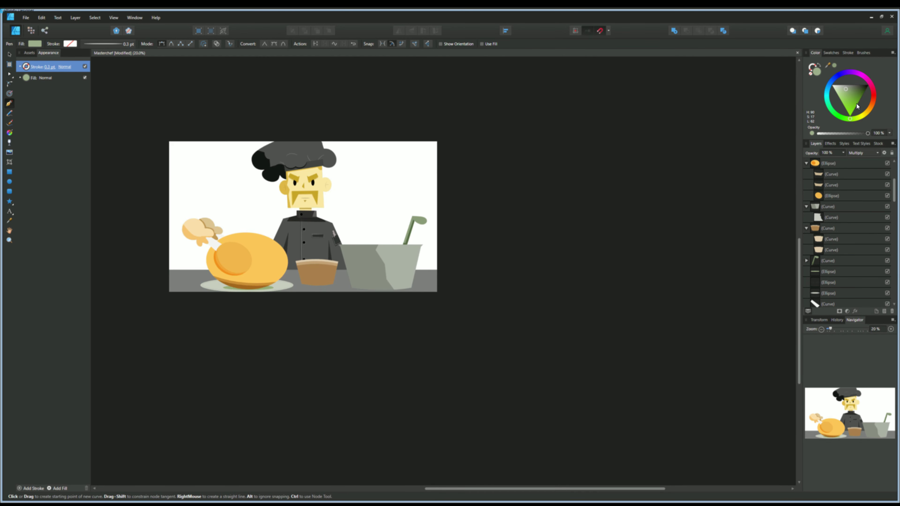
{"action": "scroll", "coordinate": [277, 311], "scroll_direction": "up", "scroll_amount": 2}
Draw dark oval shadows on the table under the bowl and the chicken's plate.
{"action": "key", "text": "m"}
{"action": "left_click_drag", "start_coordinate": [91, 247], "coordinate": [753, 341]}
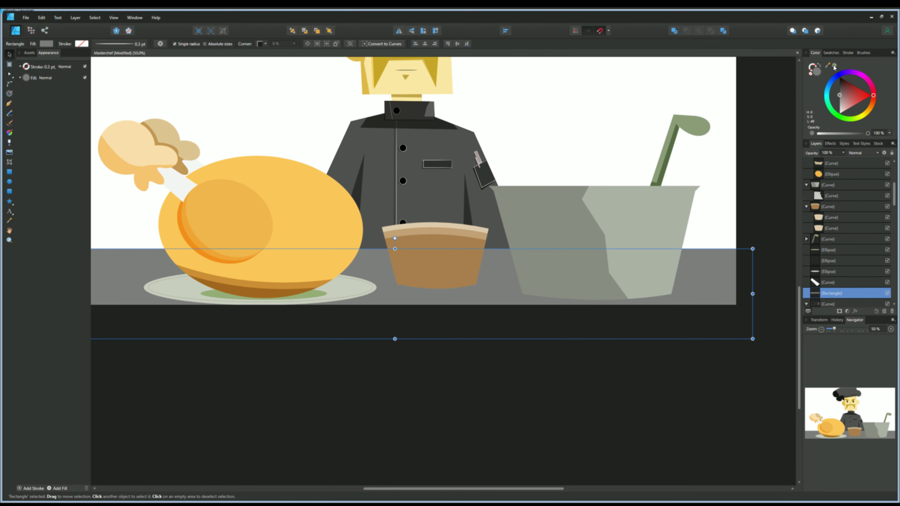
{"action": "key", "text": "p"}
{"action": "scroll", "coordinate": [237, 342], "scroll_direction": "down", "scroll_amount": 2}
{"action": "left_click", "coordinate": [9, 182]}
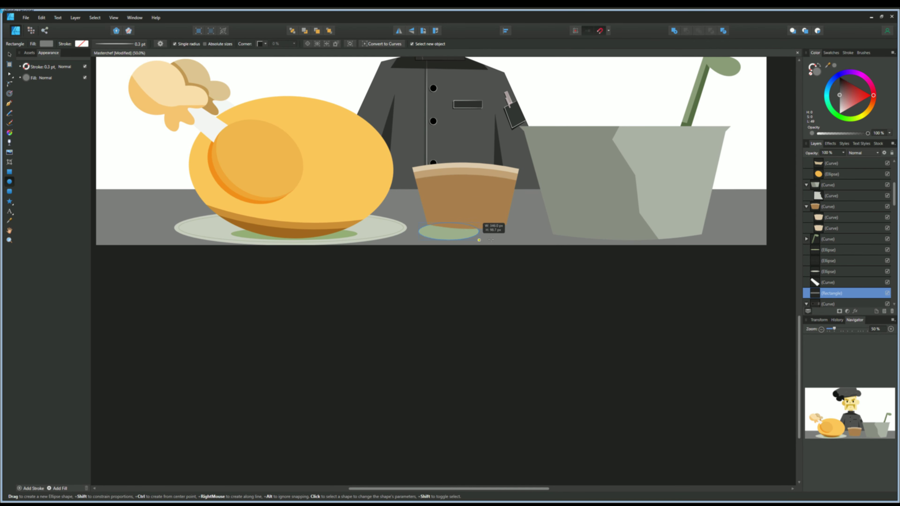
{"action": "mouse_move", "coordinate": [418, 224]}
{"action": "left_mouse_down"}
{"action": "mouse_move", "coordinate": [513, 239]}
{"action": "mouse_move", "coordinate": [684, 245]}
{"action": "left_mouse_up"}
{"action": "left_click_drag", "start_coordinate": [92, 227], "coordinate": [340, 256]}
Reselect the shadow ovals and widen the one beneath the plate.
{"action": "scroll", "coordinate": [269, 252], "scroll_direction": "down", "scroll_amount": 2}
{"action": "key", "text": "v"}
{"action": "left_click", "coordinate": [829, 303], "text": "shift"}
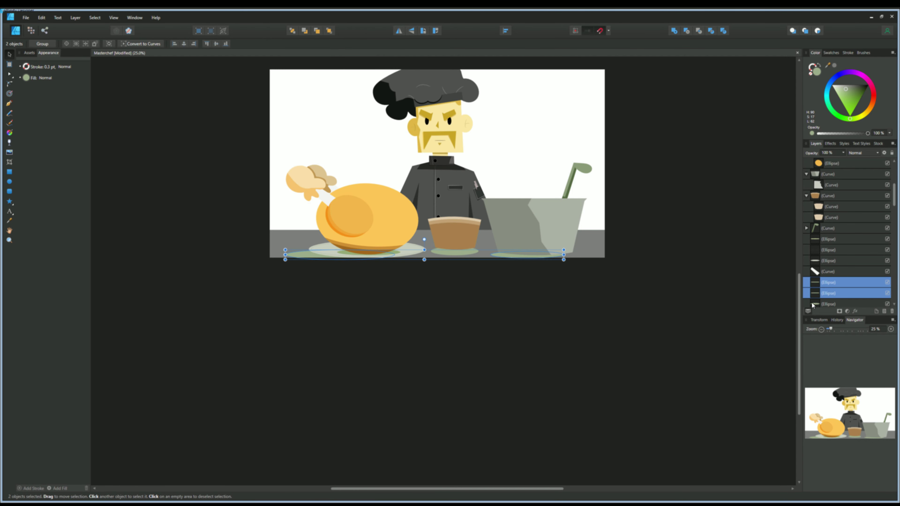
{"action": "left_click", "coordinate": [299, 316]}
{"action": "scroll", "coordinate": [269, 307], "scroll_direction": "up", "scroll_amount": 2}
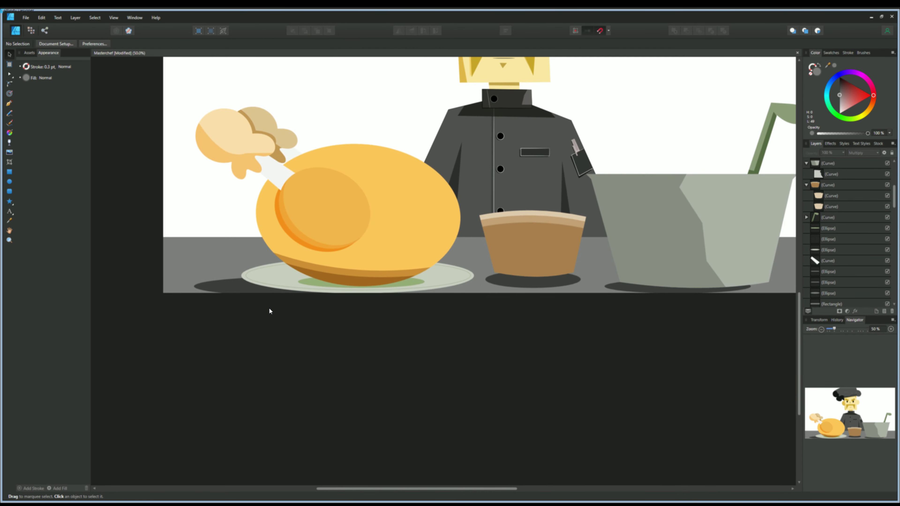
{"action": "left_click", "coordinate": [326, 280]}
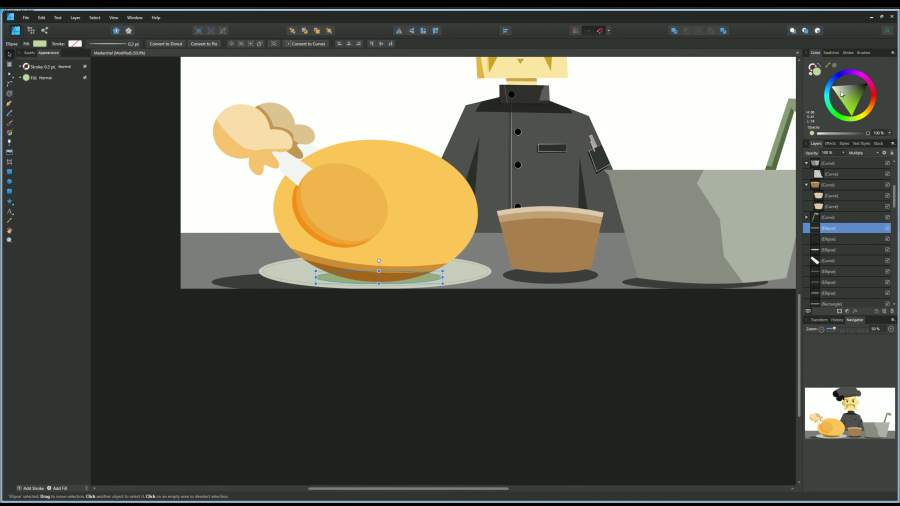
{"action": "left_click", "coordinate": [382, 286]}
{"action": "left_click_drag", "start_coordinate": [431, 291], "coordinate": [471, 291]}
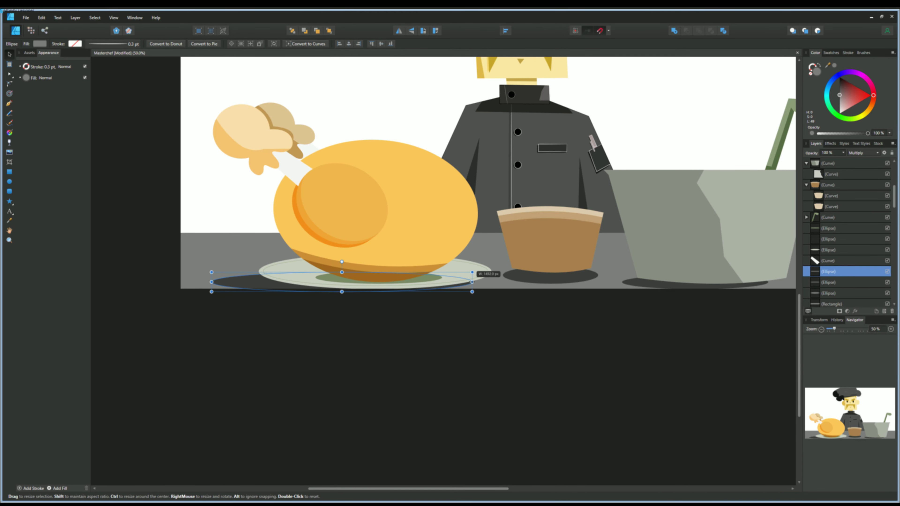
{"action": "scroll", "coordinate": [231, 322], "scroll_direction": "down", "scroll_amount": 2}
{"action": "left_click", "coordinate": [408, 280]}
{"action": "left_click", "coordinate": [268, 324]}
Draw a beige shading shape with a curved top over the bowl's left half.
{"action": "scroll", "coordinate": [311, 255], "scroll_direction": "up", "scroll_amount": 2}
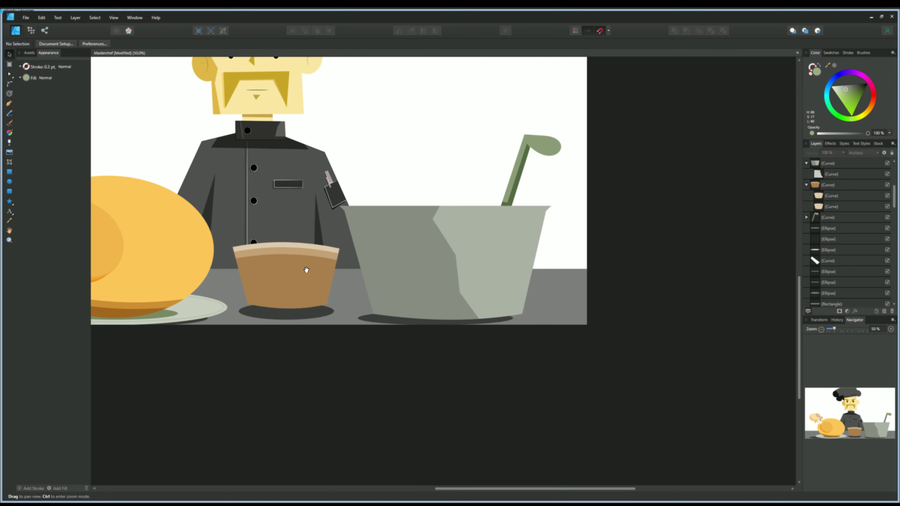
{"action": "left_click", "coordinate": [305, 268]}
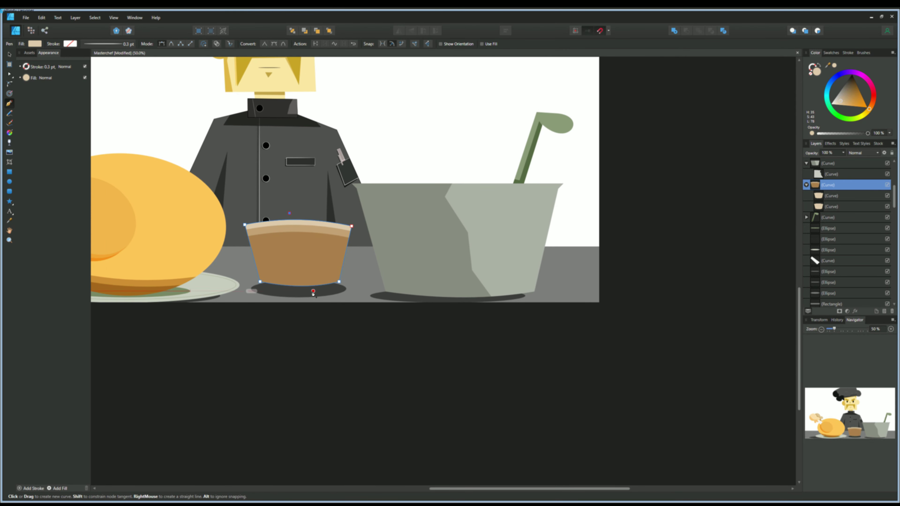
{"action": "left_click_drag", "start_coordinate": [806, 185], "coordinate": [814, 196]}
{"action": "left_click", "coordinate": [839, 106]}
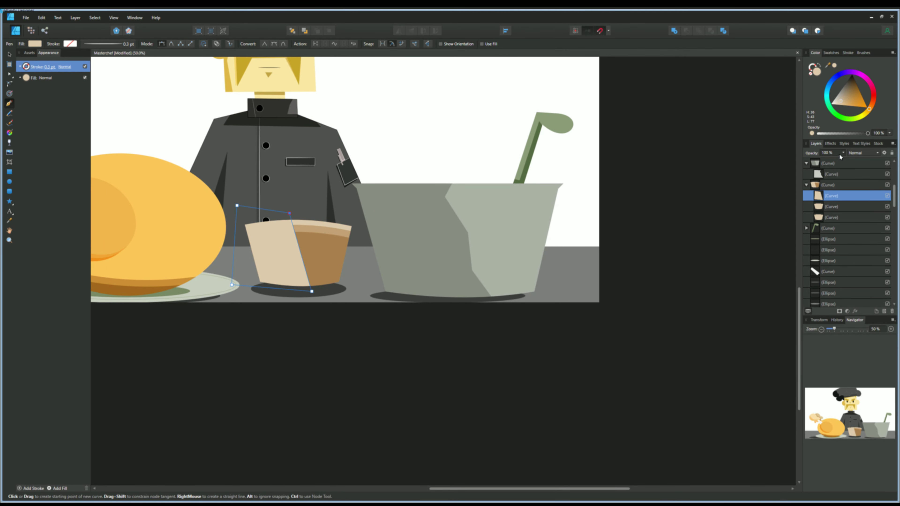
{"action": "left_click", "coordinate": [863, 153]}
{"action": "left_click", "coordinate": [860, 185]}
Shift the shading's dividing edge to the right using the Node tool.
{"action": "key", "text": "a"}
{"action": "scroll", "coordinate": [440, 268], "scroll_direction": "down", "scroll_amount": 2}
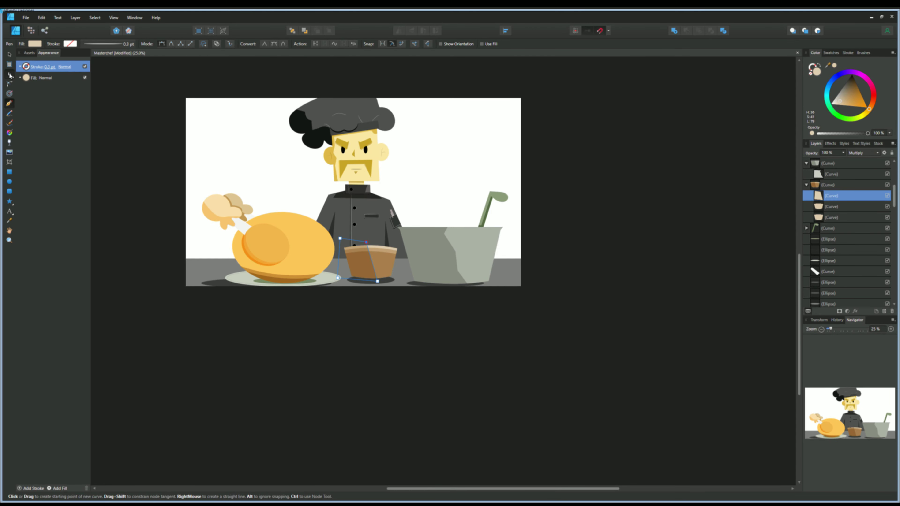
{"action": "scroll", "coordinate": [354, 230], "scroll_direction": "up", "scroll_amount": 3}
{"action": "scroll", "coordinate": [287, 124], "scroll_direction": "up", "scroll_amount": 2}
{"action": "left_click_drag", "start_coordinate": [287, 124], "coordinate": [306, 125]}
{"action": "left_click_drag", "start_coordinate": [331, 280], "coordinate": [340, 280]}
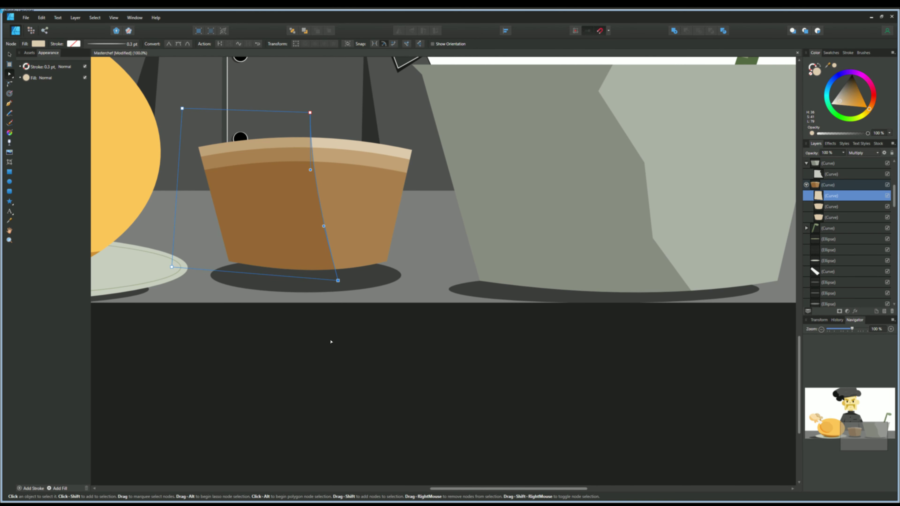
Select the grey table surface and zoom out to view the whole illustration.
{"action": "left_click", "coordinate": [332, 341]}
{"action": "key", "text": "ctrl+minus"}
{"action": "left_click", "coordinate": [11, 57]}
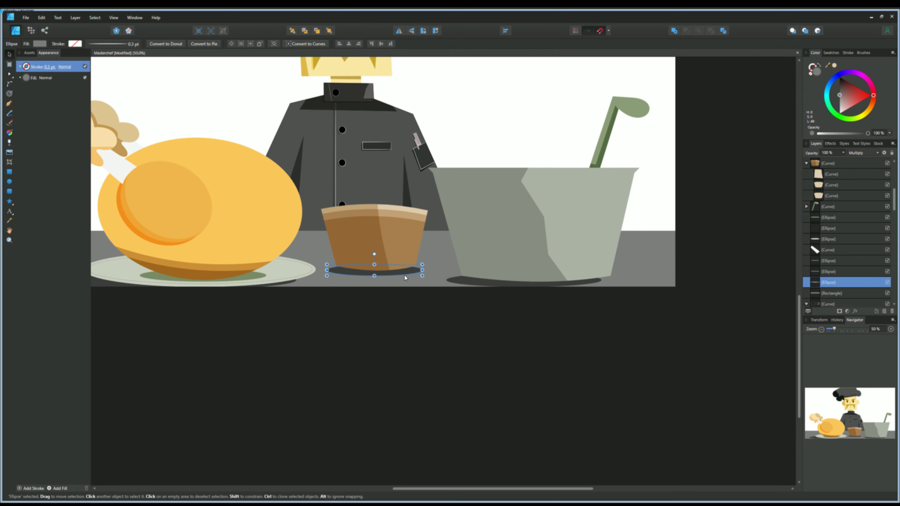
{"action": "key", "text": "ctrl+minus"}
{"action": "left_click_drag", "start_coordinate": [298, 288], "coordinate": [278, 300]}
{"action": "scroll", "coordinate": [850, 212], "scroll_direction": "up", "scroll_amount": 5}
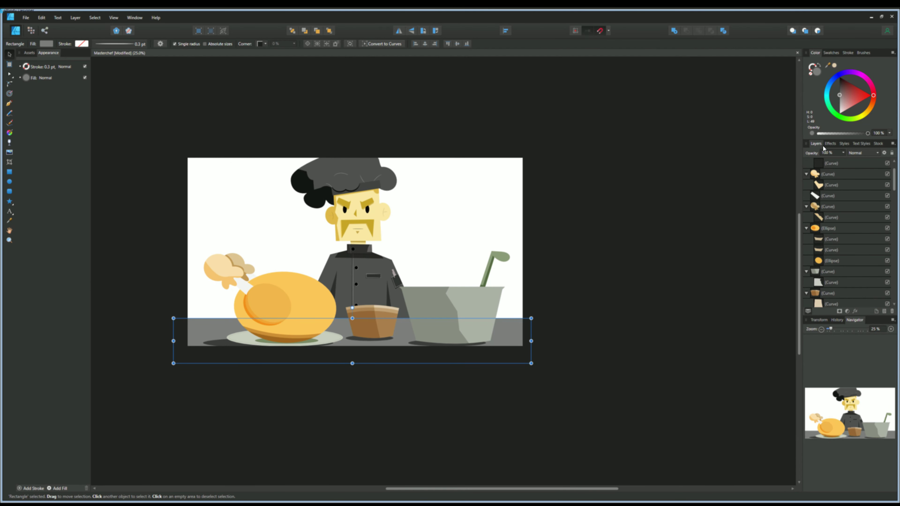
{"action": "key", "text": "p"}
{"action": "key", "text": "ctrl+plus"}
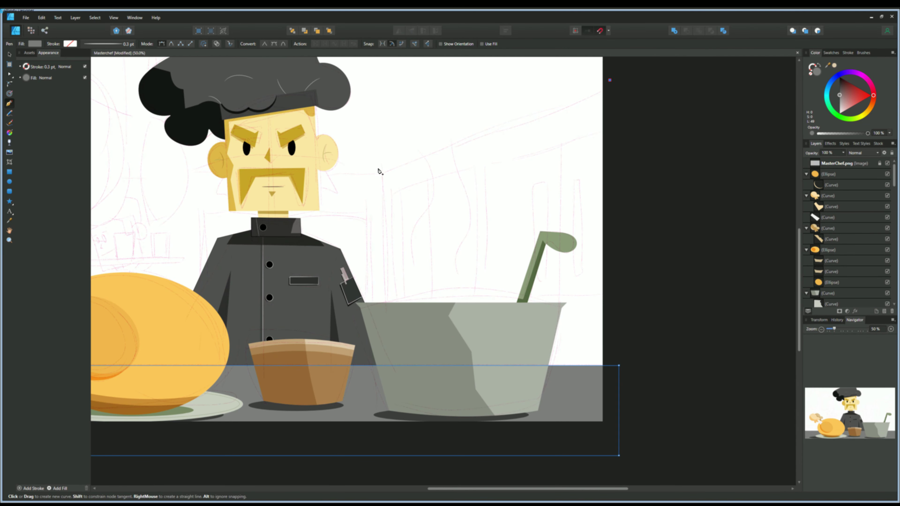
Draw a closed four-point beige panel over the right part of the cabinet.
{"action": "left_click", "coordinate": [378, 168]}
{"action": "left_click_drag", "start_coordinate": [378, 441], "coordinate": [419, 441]}
{"action": "left_click", "coordinate": [611, 83]}
{"action": "left_click_drag", "start_coordinate": [839, 95], "coordinate": [846, 115]}
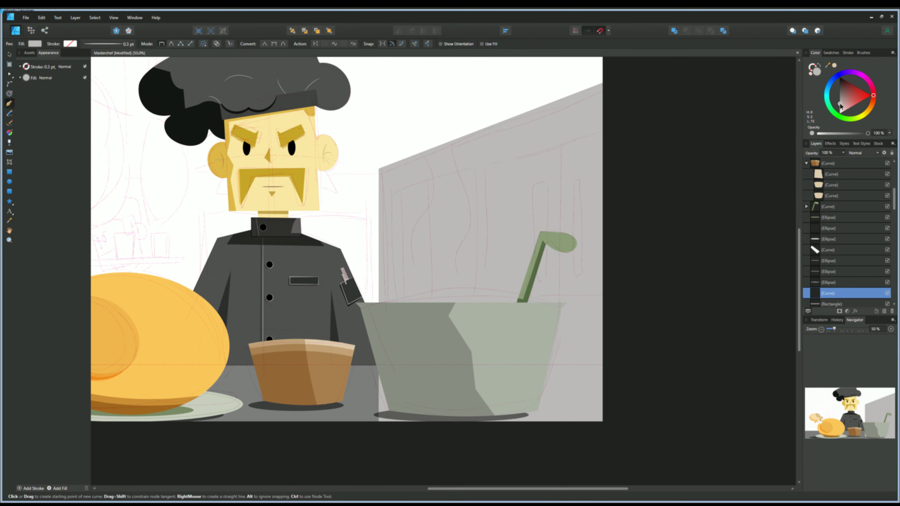
{"action": "scroll", "coordinate": [425, 114], "scroll_direction": "down", "scroll_amount": 1}
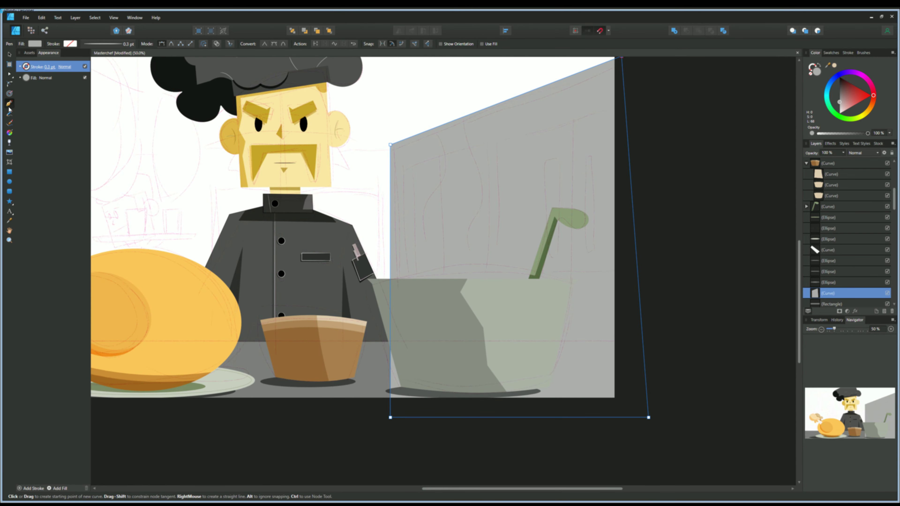
{"action": "left_click_drag", "start_coordinate": [381, 176], "coordinate": [361, 186]}
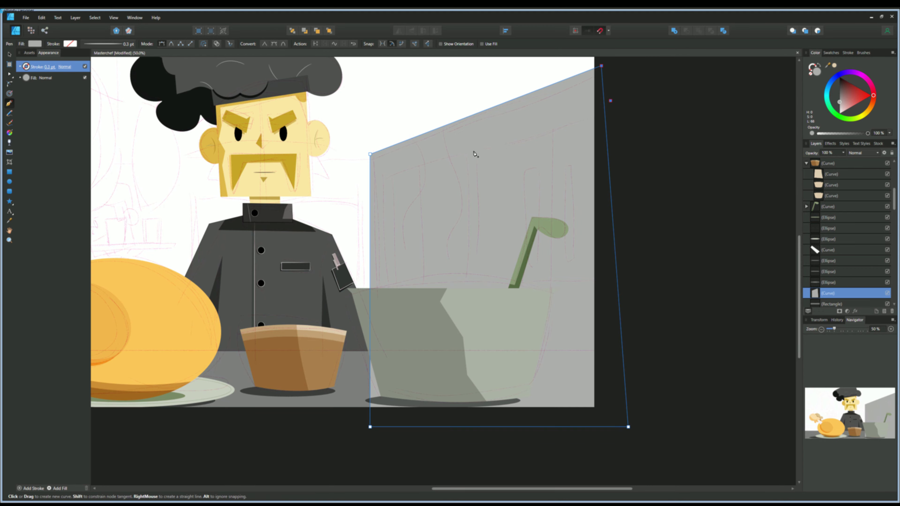
Draw another panel shape on the cabinet and reorder it in the layer stack.
{"action": "left_click_drag", "start_coordinate": [473, 152], "coordinate": [473, 307]}
{"action": "key", "text": "ctrl+minus"}
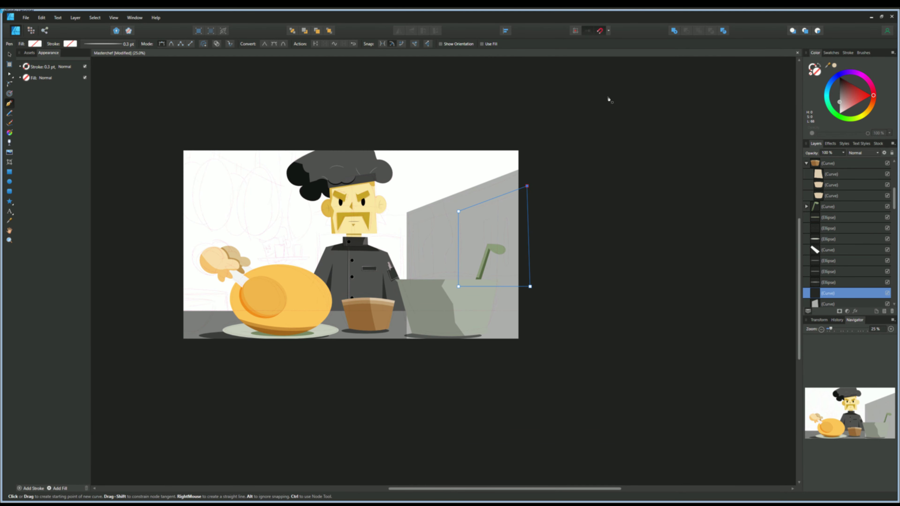
{"action": "key", "text": "ctrl+plus"}
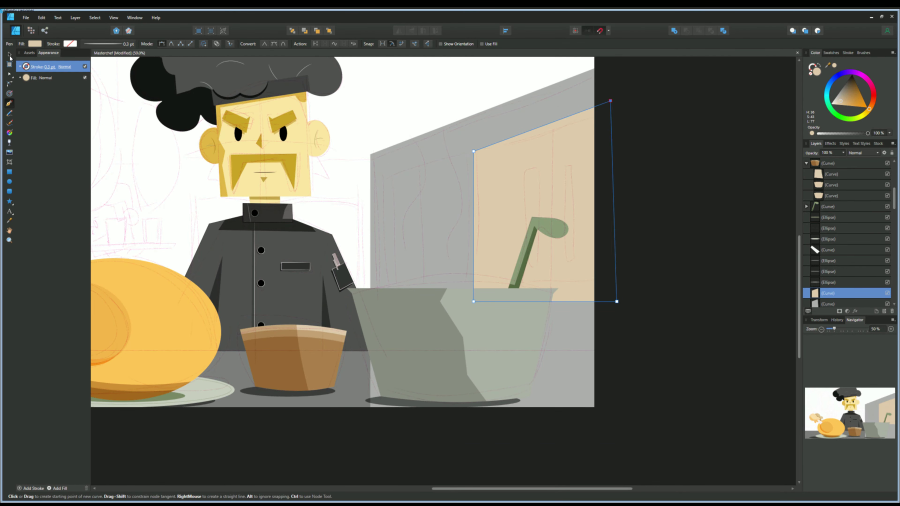
{"action": "key", "text": "v"}
{"action": "left_click_drag", "start_coordinate": [826, 288], "coordinate": [822, 311]}
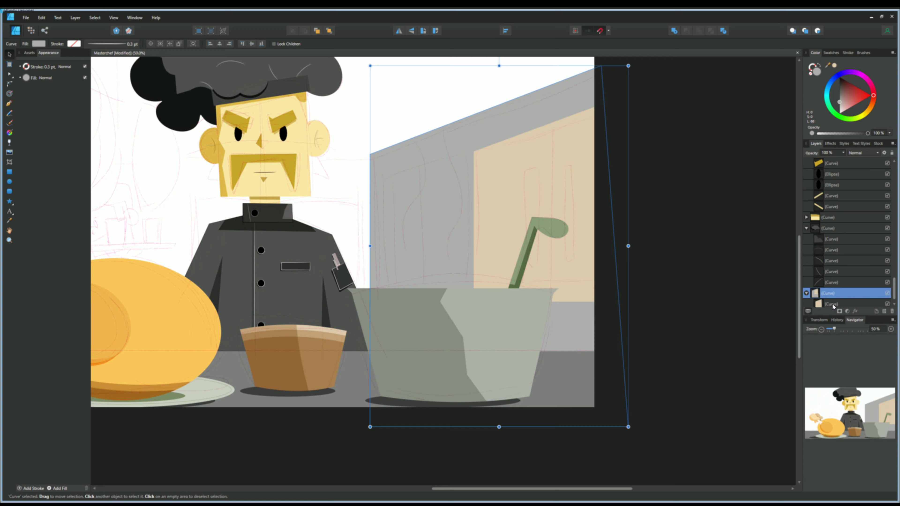
Pen-draw the left door panel shape on the cabinet.
{"action": "left_click", "coordinate": [832, 303]}
{"action": "key", "text": "p"}
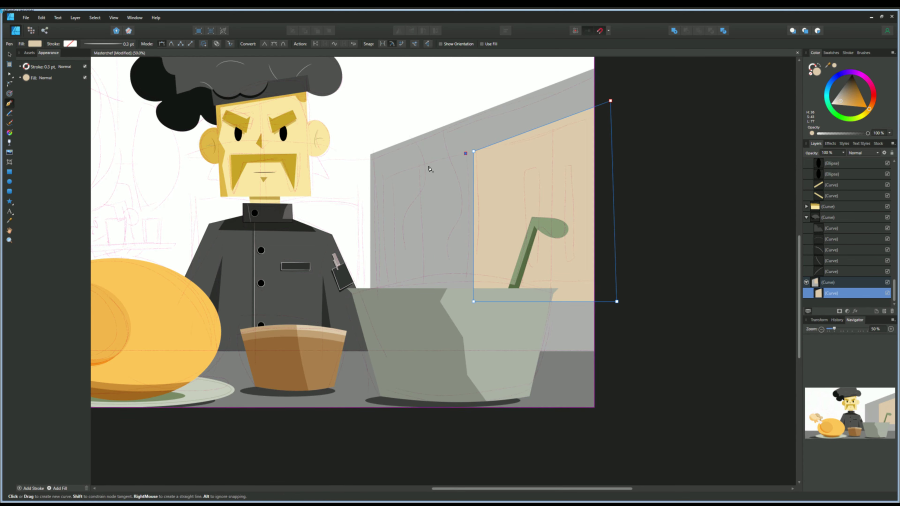
{"action": "left_click", "coordinate": [380, 180]}
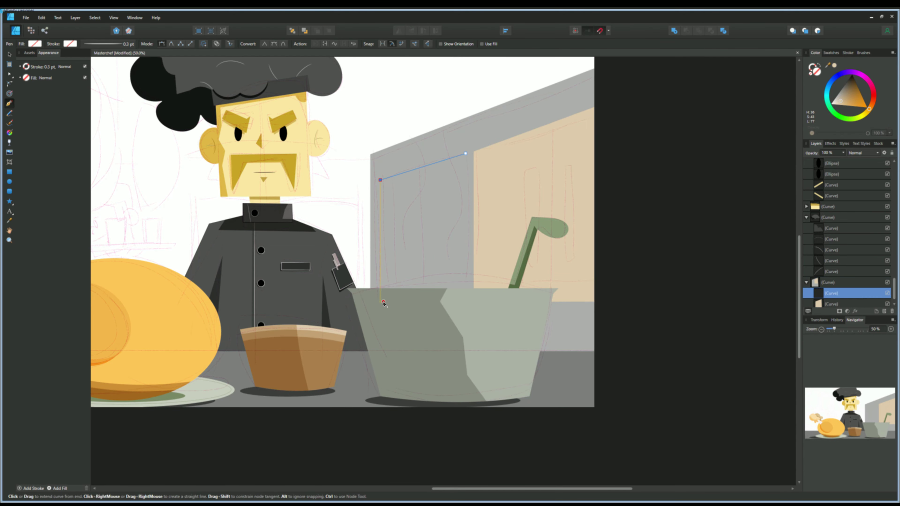
{"action": "key", "text": "a"}
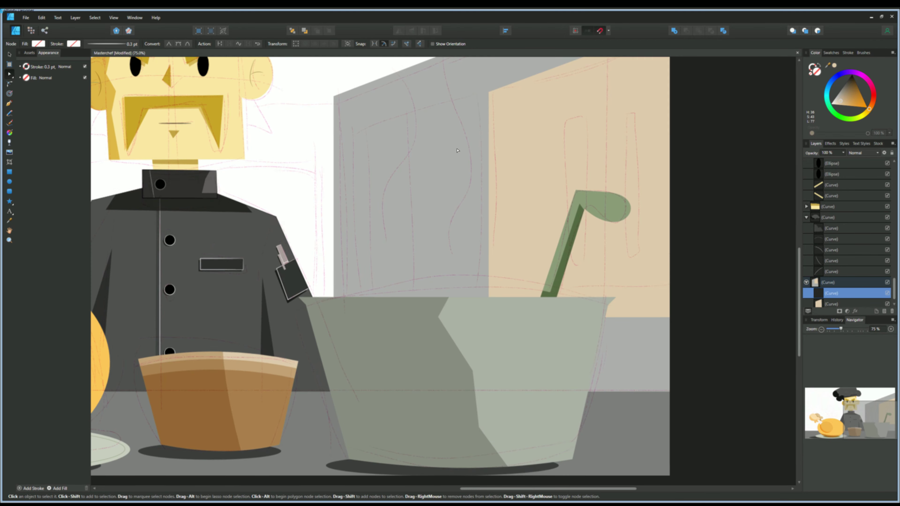
{"action": "scroll", "coordinate": [294, 299], "scroll_direction": "down", "scroll_amount": 3}
{"action": "scroll", "coordinate": [443, 271], "scroll_direction": "up", "scroll_amount": 3}
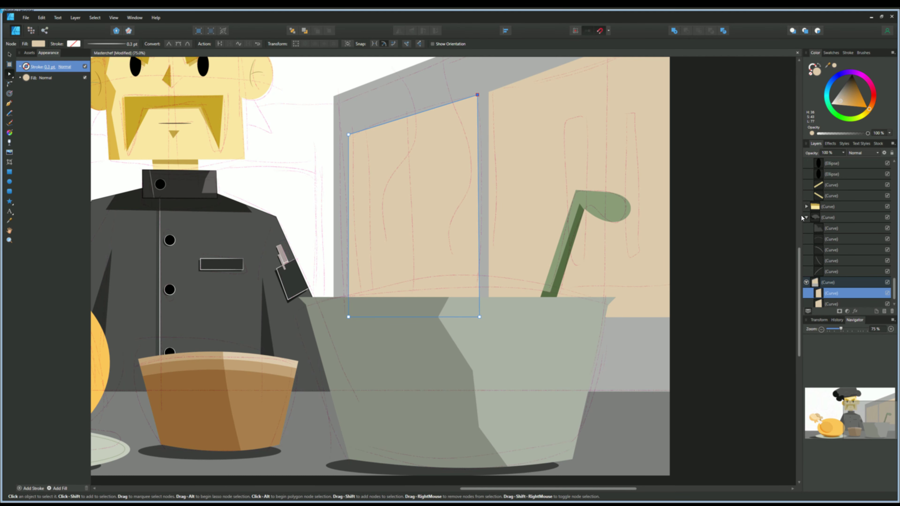
{"action": "key", "text": "v"}
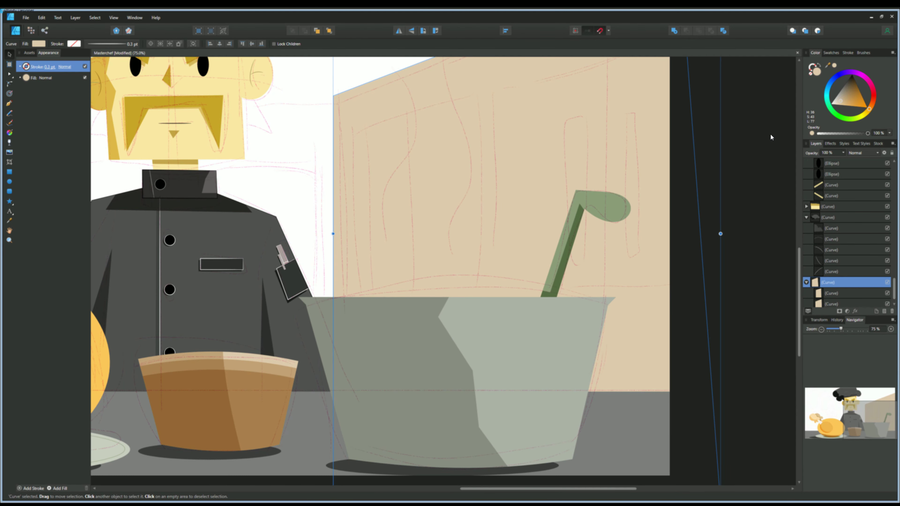
Recolour both door panels grey, with the left one set to Multiply blending.
{"action": "left_click", "coordinate": [839, 102]}
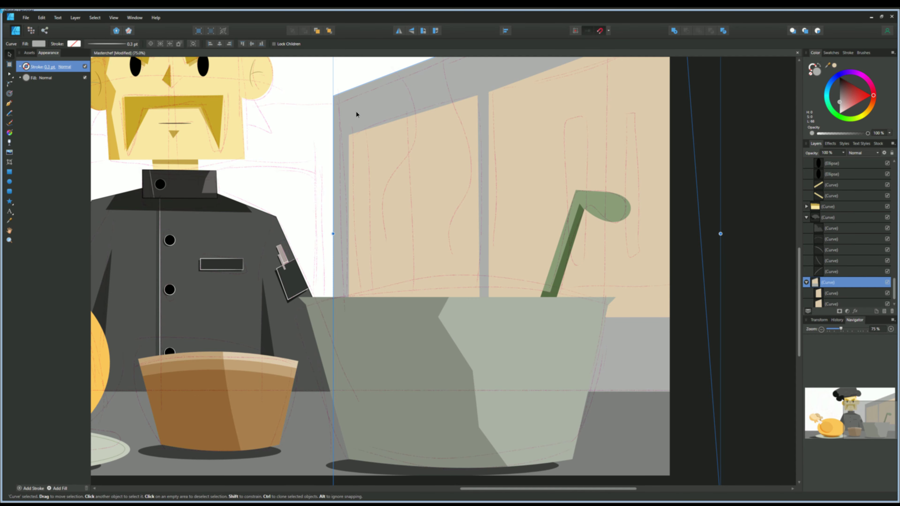
{"action": "left_click", "coordinate": [832, 294]}
{"action": "left_click", "coordinate": [863, 153]}
{"action": "left_click", "coordinate": [856, 176]}
{"action": "left_click", "coordinate": [556, 148]}
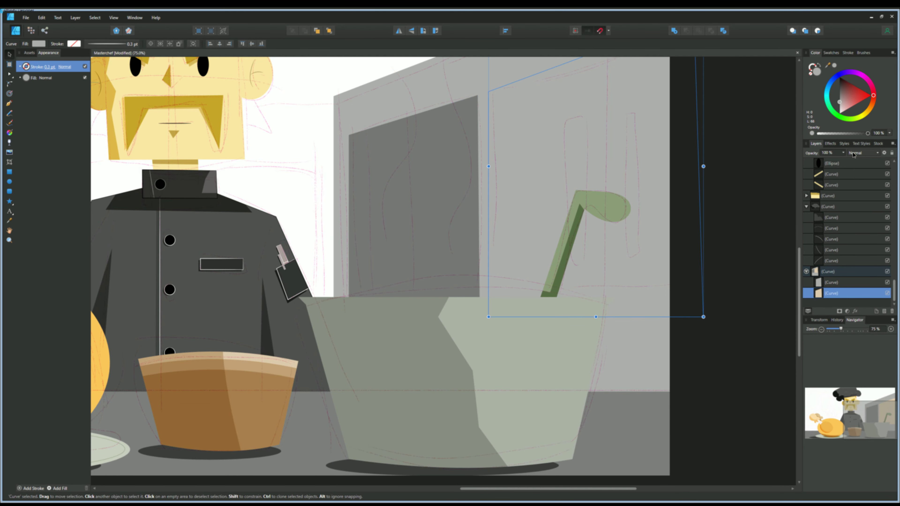
{"action": "scroll", "coordinate": [394, 156], "scroll_direction": "down", "scroll_amount": 2}
{"action": "scroll", "coordinate": [337, 307], "scroll_direction": "down", "scroll_amount": 1}
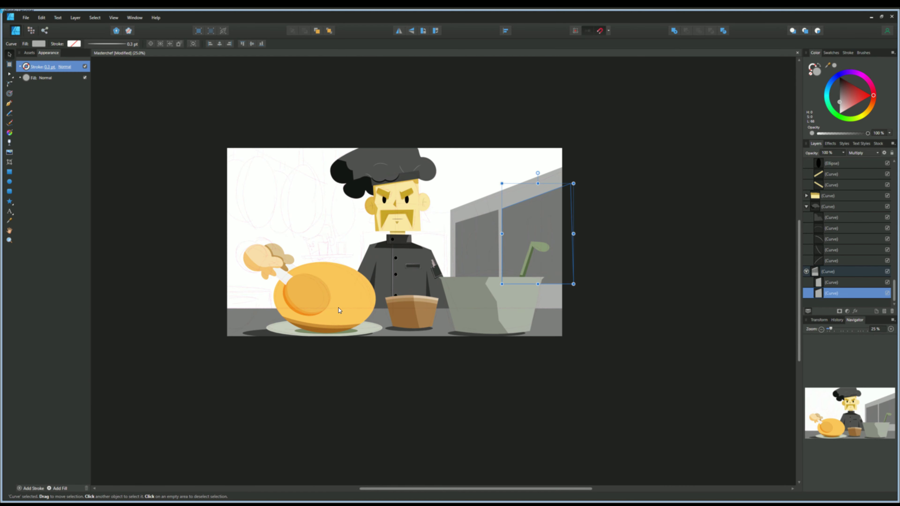
{"action": "scroll", "coordinate": [473, 261], "scroll_direction": "up", "scroll_amount": 2}
Draw a vertical seam line on the left door and nest it inside the panel.
{"action": "left_click", "coordinate": [10, 103]}
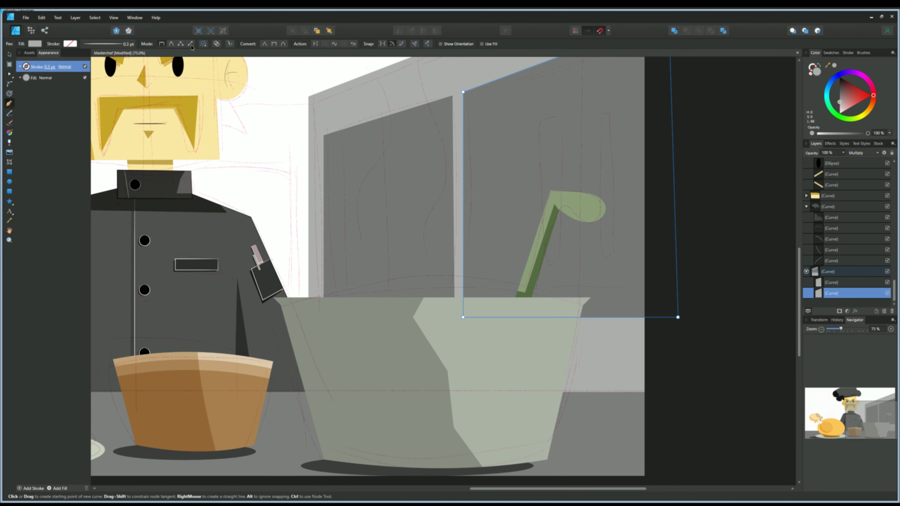
{"action": "left_click", "coordinate": [380, 335]}
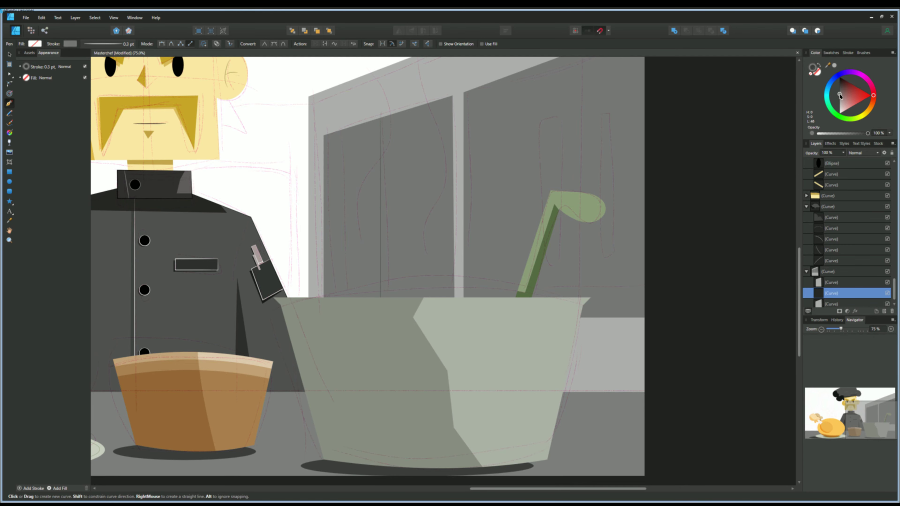
{"action": "left_click_drag", "start_coordinate": [815, 290], "coordinate": [821, 282]}
{"action": "left_click", "coordinate": [830, 294]}
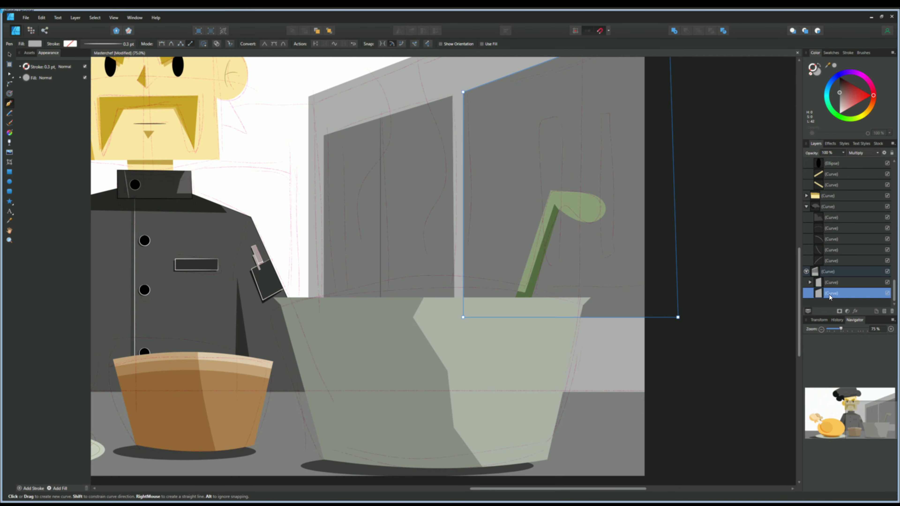
{"action": "scroll", "coordinate": [318, 225], "scroll_direction": "up", "scroll_amount": 1}
{"action": "scroll", "coordinate": [443, 184], "scroll_direction": "up", "scroll_amount": 1}
Draw the first door handle outline with the Pen, undoing stray nodes.
{"action": "scroll", "coordinate": [423, 209], "scroll_direction": "up", "scroll_amount": 1}
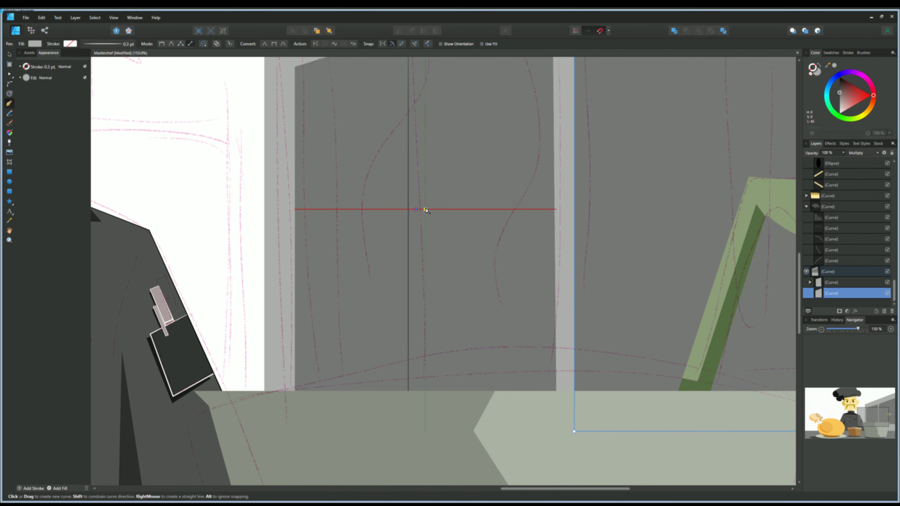
{"action": "left_click", "coordinate": [408, 209]}
{"action": "key", "text": "ctrl+z"}
{"action": "scroll", "coordinate": [354, 159], "scroll_direction": "down", "scroll_amount": 2}
{"action": "scroll", "coordinate": [372, 184], "scroll_direction": "up", "scroll_amount": 1}
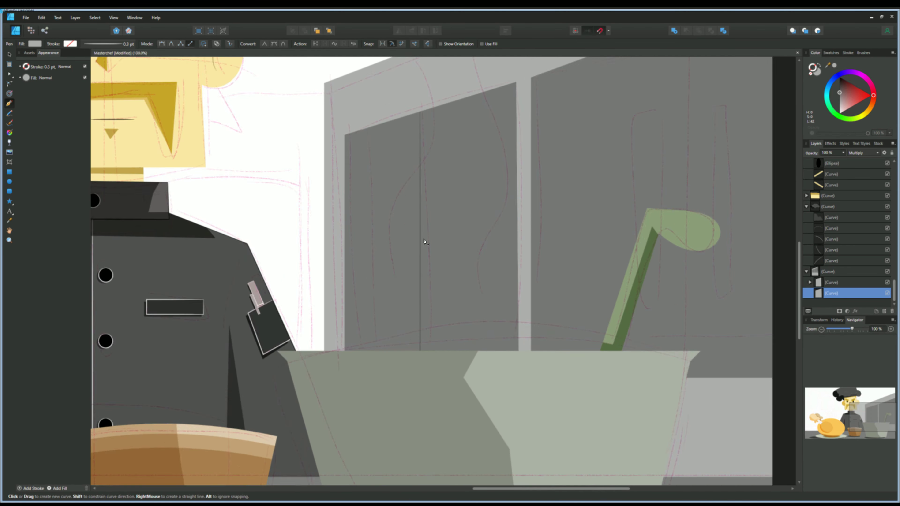
{"action": "scroll", "coordinate": [419, 210], "scroll_direction": "up", "scroll_amount": 1}
{"action": "scroll", "coordinate": [419, 211], "scroll_direction": "up", "scroll_amount": 1}
{"action": "left_click_drag", "start_coordinate": [403, 175], "coordinate": [418, 192]}
{"action": "key", "text": "ctrl+z"}
{"action": "left_click", "coordinate": [387, 189]}
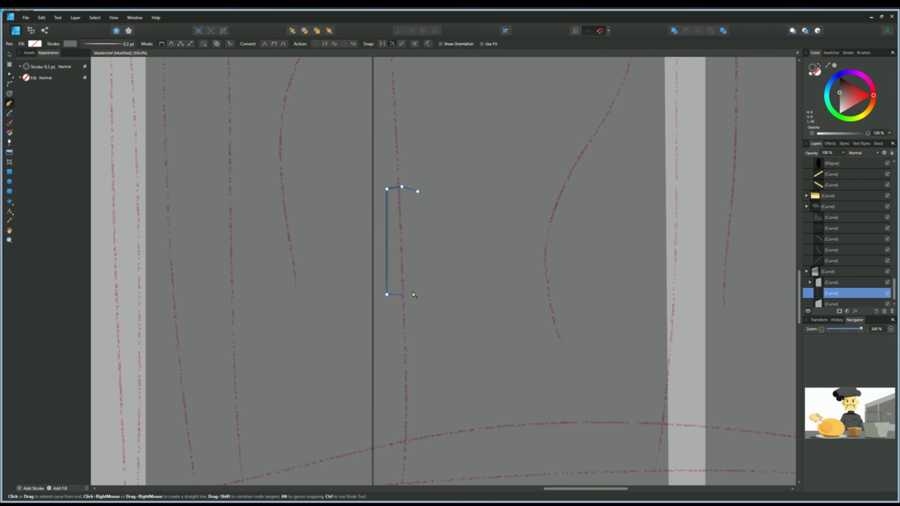
Draw the second door handle outline and finish the curve.
{"action": "key", "text": "a"}
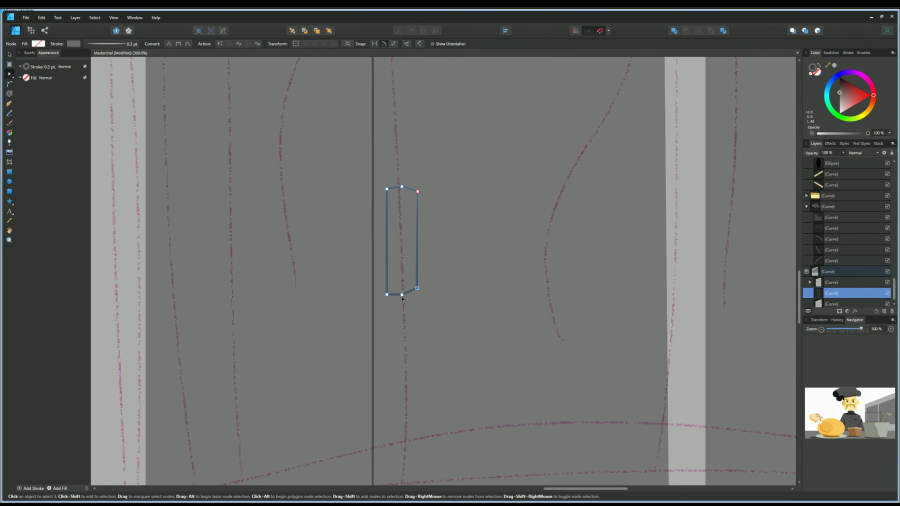
{"action": "scroll", "coordinate": [402, 299], "scroll_direction": "down", "scroll_amount": 3}
{"action": "scroll", "coordinate": [355, 284], "scroll_direction": "up", "scroll_amount": 4}
{"action": "key", "text": "p"}
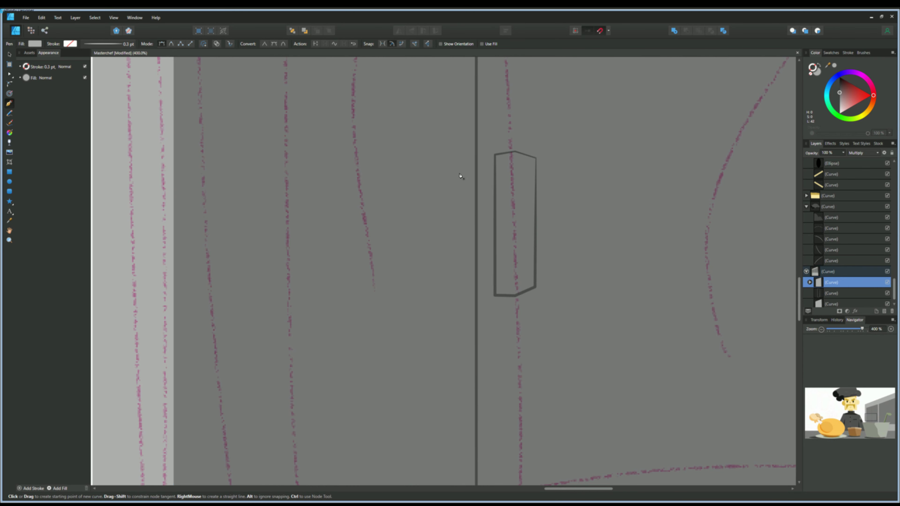
{"action": "left_click", "coordinate": [462, 291]}
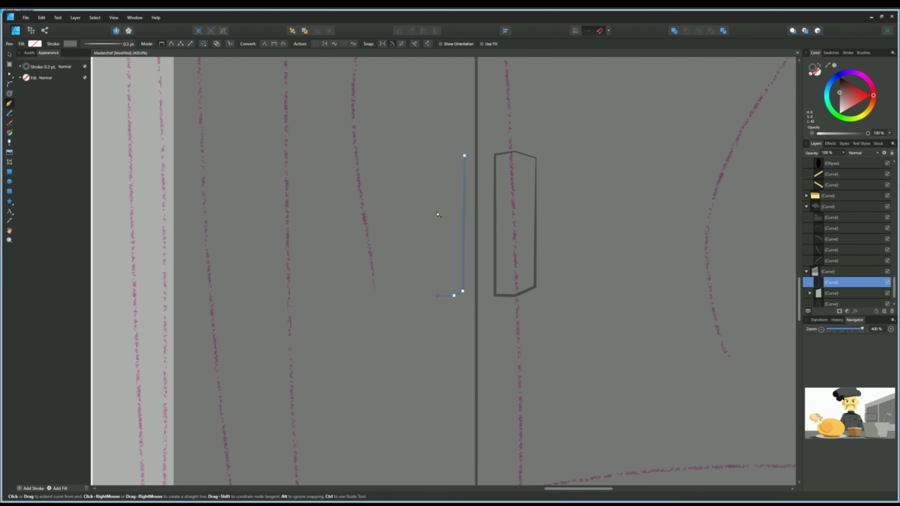
{"action": "scroll", "coordinate": [401, 181], "scroll_direction": "down", "scroll_amount": 2}
{"action": "key", "text": "Escape"}
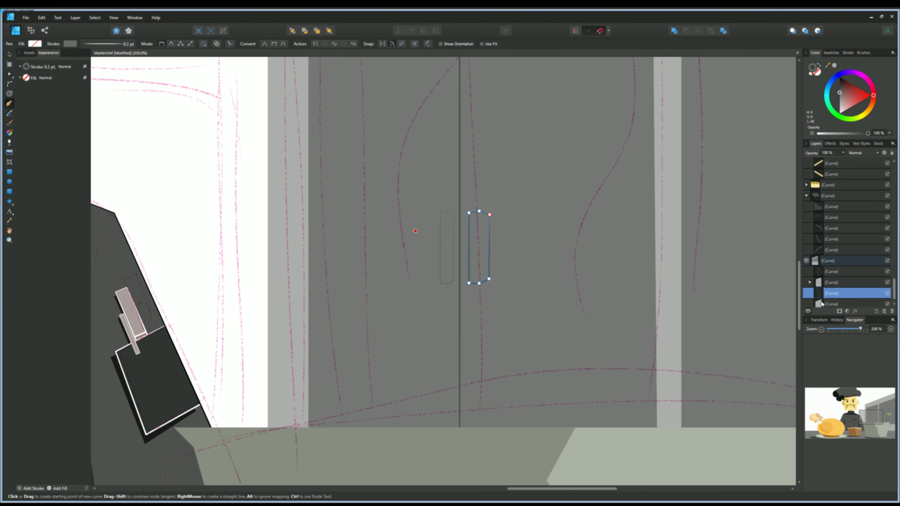
Give the left handle no fill and a darker outline colour.
{"action": "left_click", "coordinate": [831, 283]}
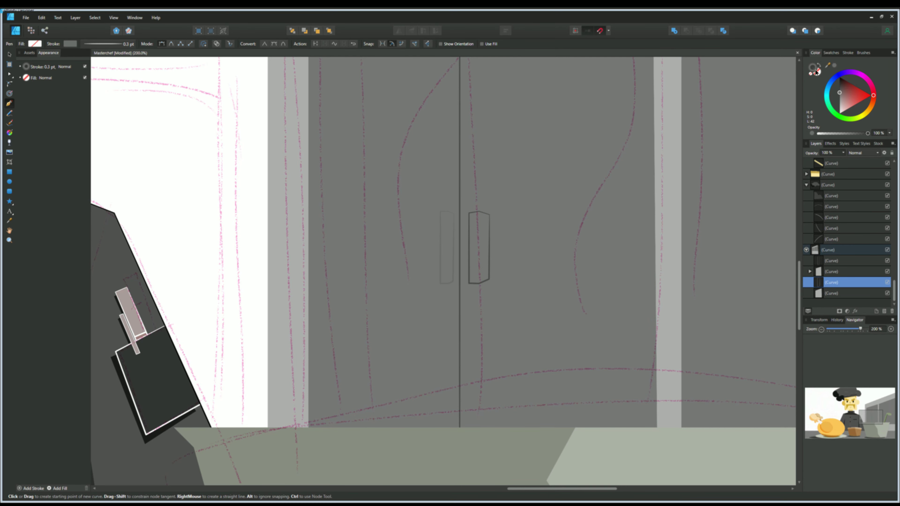
{"action": "left_click", "coordinate": [831, 260]}
{"action": "left_click", "coordinate": [815, 73]}
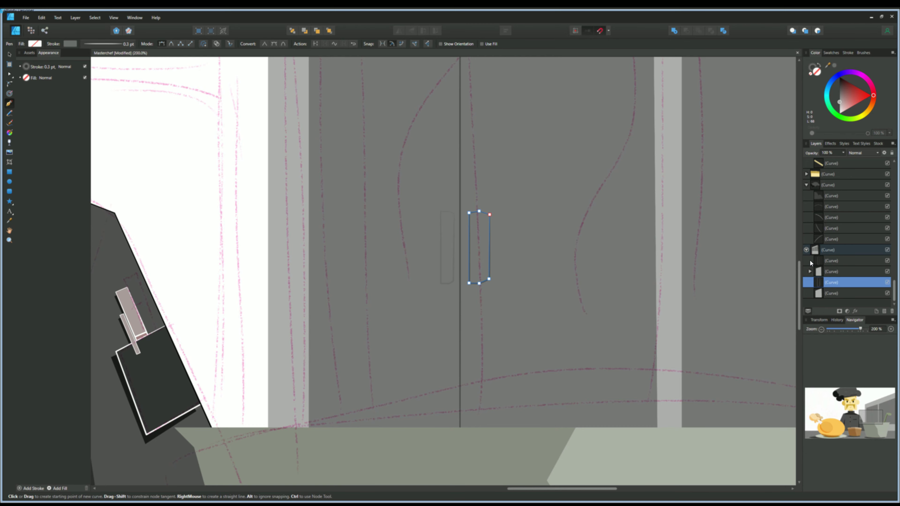
{"action": "left_click", "coordinate": [809, 260]}
{"action": "key", "text": "v"}
{"action": "scroll", "coordinate": [378, 251], "scroll_direction": "down", "scroll_amount": 2}
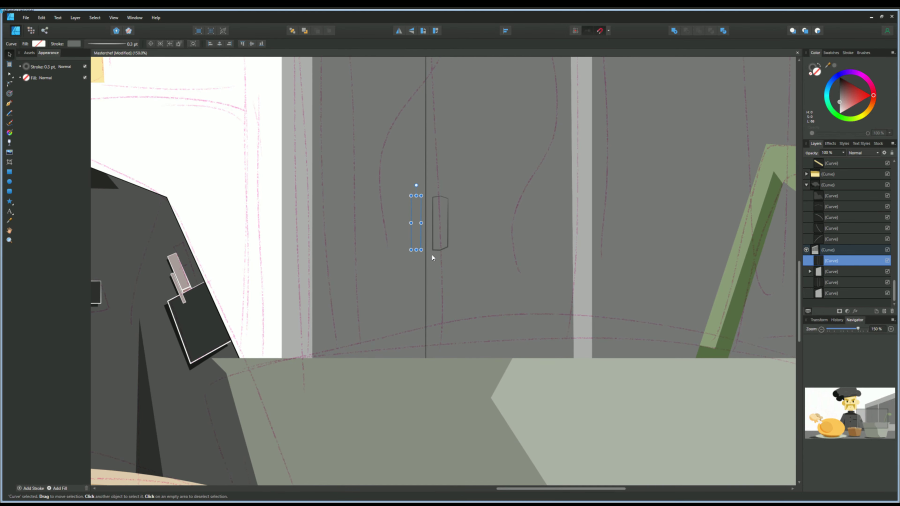
{"action": "key", "text": "ctrl+plus"}
{"action": "left_click_drag", "start_coordinate": [828, 65], "coordinate": [421, 177]}
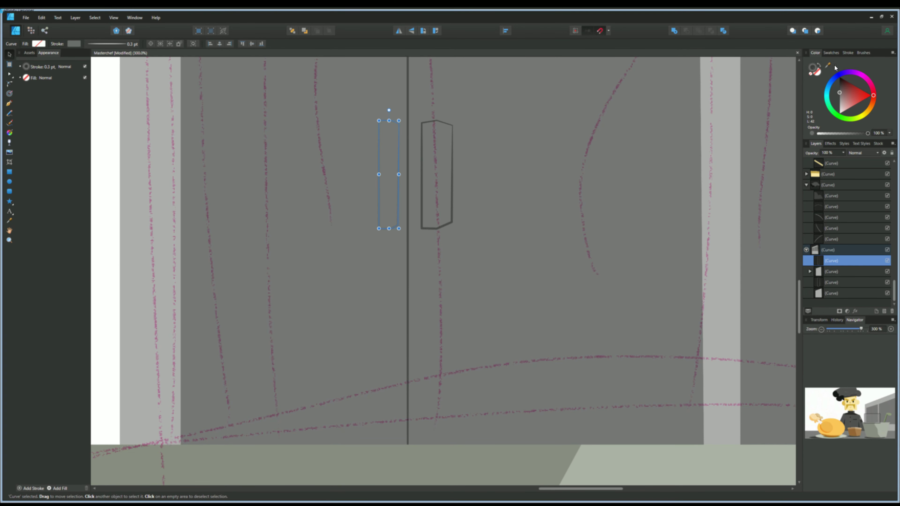
Examine the right door handle up close, then view the whole cabinet.
{"action": "scroll", "coordinate": [363, 319], "scroll_direction": "down", "scroll_amount": 3}
{"action": "key", "text": "a"}
{"action": "scroll", "coordinate": [363, 319], "scroll_direction": "down", "scroll_amount": 2}
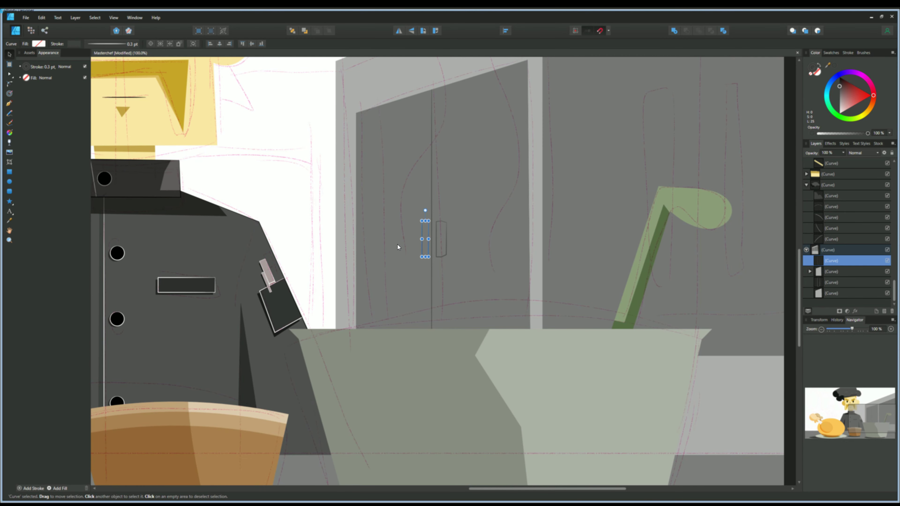
{"action": "scroll", "coordinate": [379, 123], "scroll_direction": "up", "scroll_amount": 4}
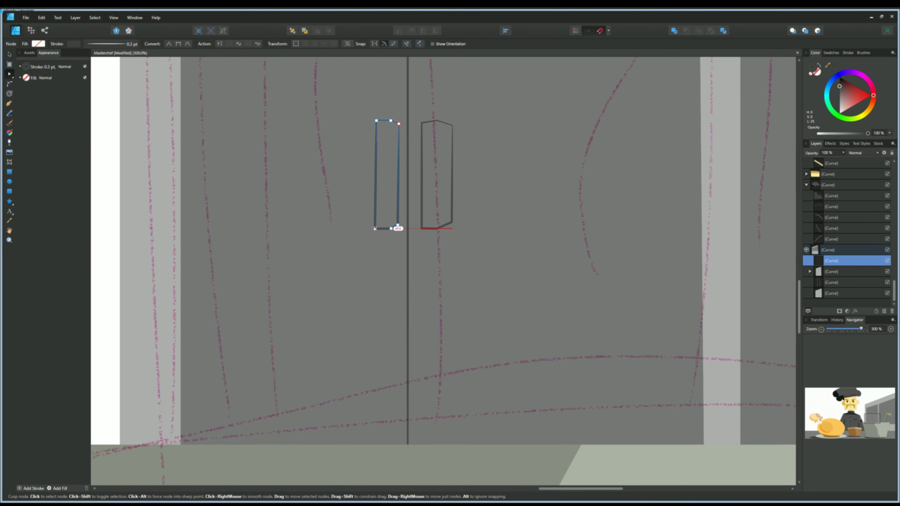
{"action": "left_click", "coordinate": [421, 228]}
{"action": "key", "text": "ctrl+plus"}
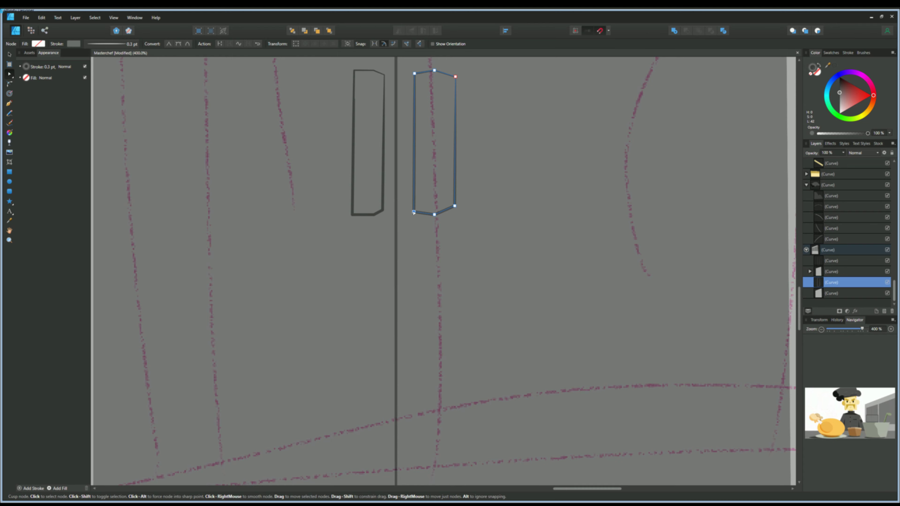
{"action": "key", "text": "ctrl+1"}
Reorder the right handle's layer beneath the other curve in the Layers panel.
{"action": "left_click", "coordinate": [348, 166]}
{"action": "scroll", "coordinate": [422, 232], "scroll_direction": "up", "scroll_amount": 2}
{"action": "left_click", "coordinate": [814, 284]}
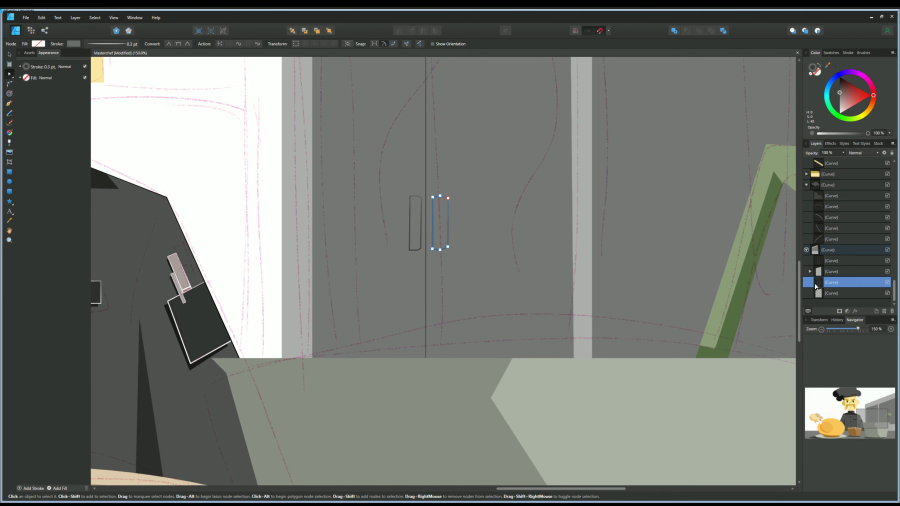
{"action": "left_click_drag", "start_coordinate": [814, 265], "coordinate": [814, 280]}
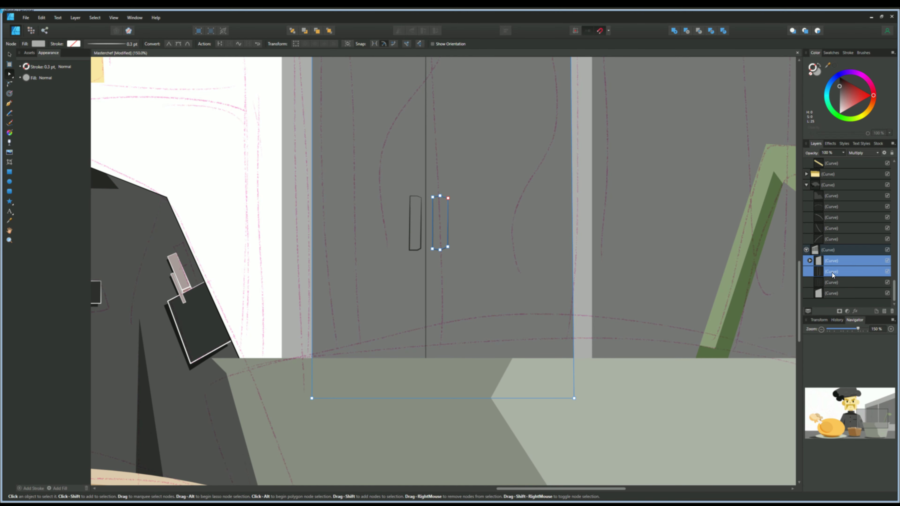
{"action": "key", "text": "ctrl+1"}
Move both handle curves out of their sub-group within the door panel.
{"action": "left_click", "coordinate": [804, 261]}
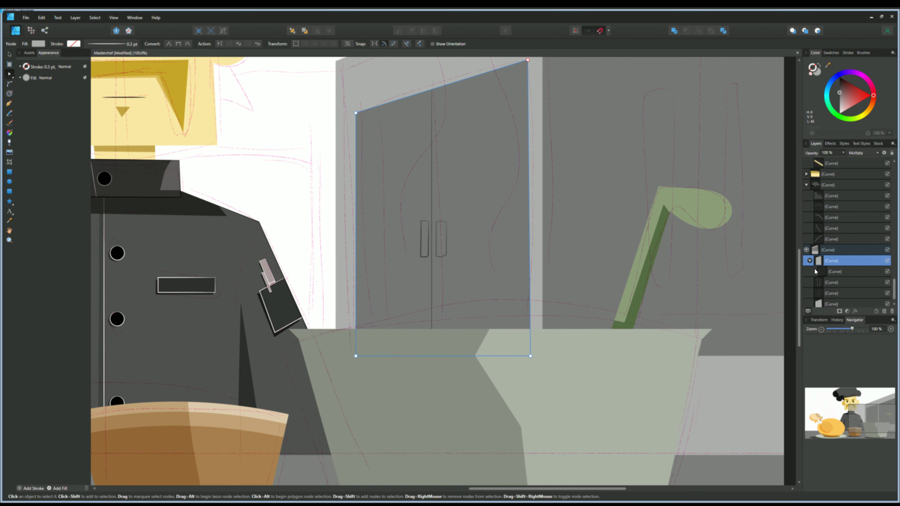
{"action": "left_click", "coordinate": [814, 271]}
{"action": "left_click", "coordinate": [813, 282], "text": "shift"}
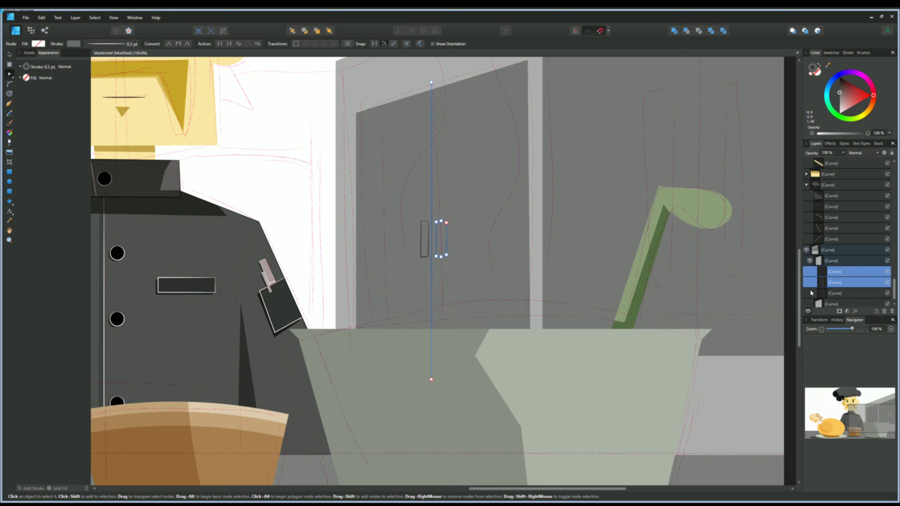
{"action": "left_click_drag", "start_coordinate": [813, 280], "coordinate": [821, 301]}
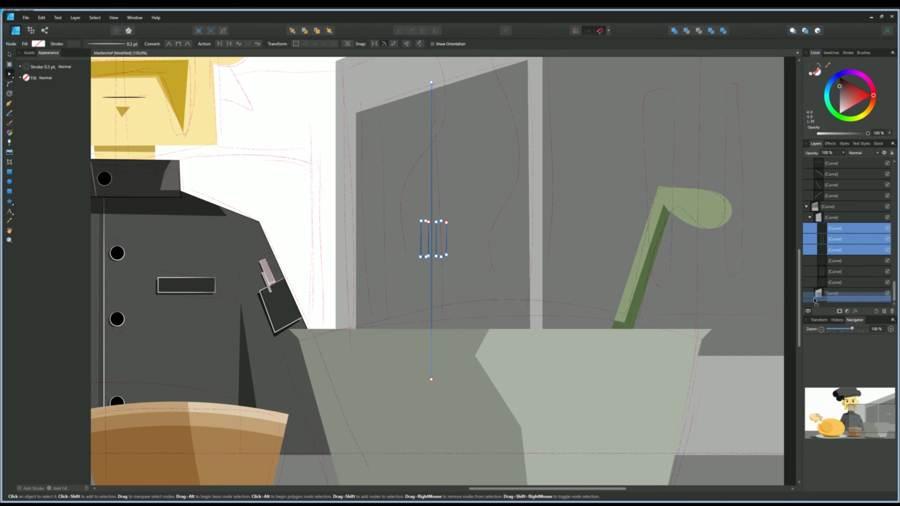
{"action": "key", "text": "v"}
{"action": "scroll", "coordinate": [696, 167], "scroll_direction": "down", "scroll_amount": 1}
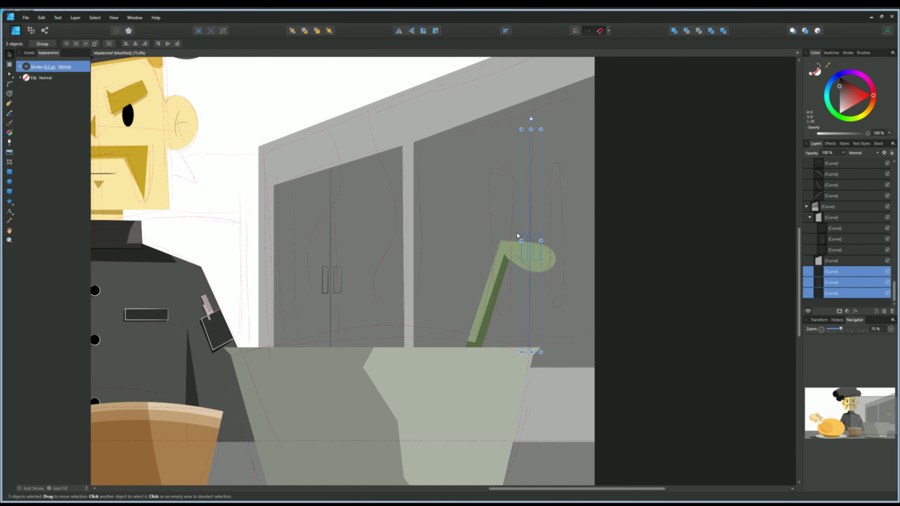
{"action": "left_click", "coordinate": [529, 149]}
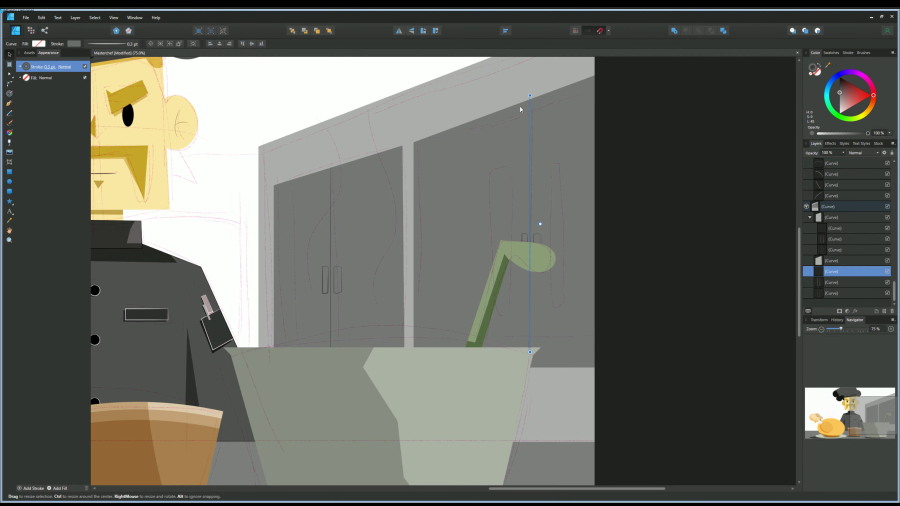
Stretch the small handle shape taller to match its partner.
{"action": "scroll", "coordinate": [530, 379], "scroll_direction": "down", "scroll_amount": 3}
{"action": "scroll", "coordinate": [531, 213], "scroll_direction": "up", "scroll_amount": 5}
{"action": "scroll", "coordinate": [460, 184], "scroll_direction": "up", "scroll_amount": 2}
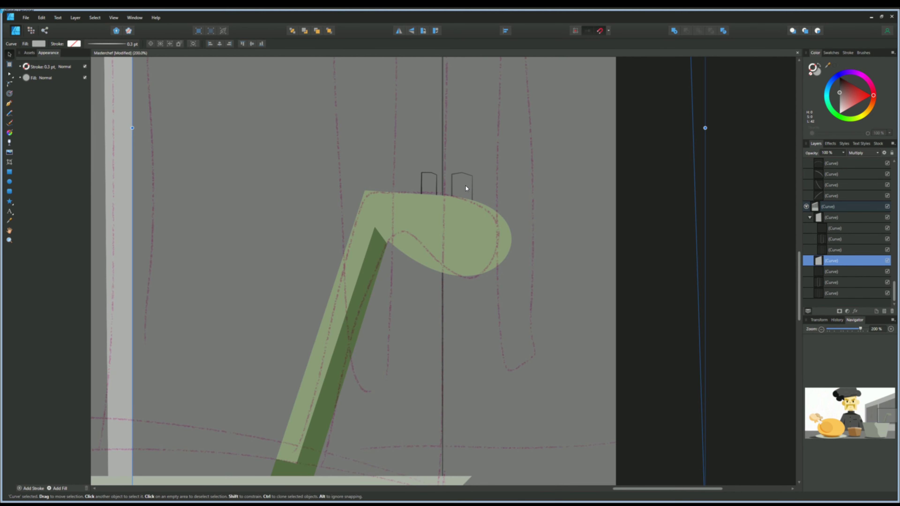
{"action": "left_click", "coordinate": [438, 178]}
{"action": "left_click", "coordinate": [428, 180]}
{"action": "left_click_drag", "start_coordinate": [428, 193], "coordinate": [429, 264]}
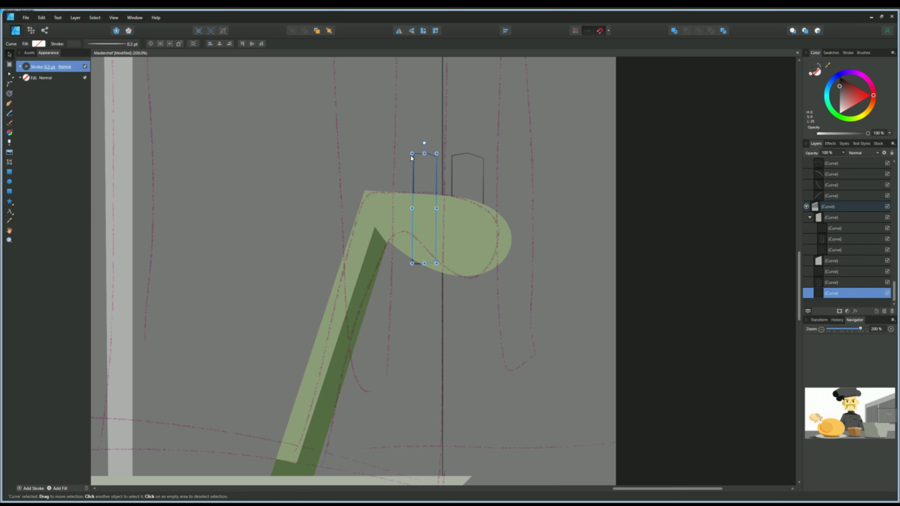
{"action": "key", "text": "a"}
{"action": "scroll", "coordinate": [444, 273], "scroll_direction": "up", "scroll_amount": 1}
{"action": "scroll", "coordinate": [390, 141], "scroll_direction": "down", "scroll_amount": 2}
{"action": "scroll", "coordinate": [396, 177], "scroll_direction": "up", "scroll_amount": 1}
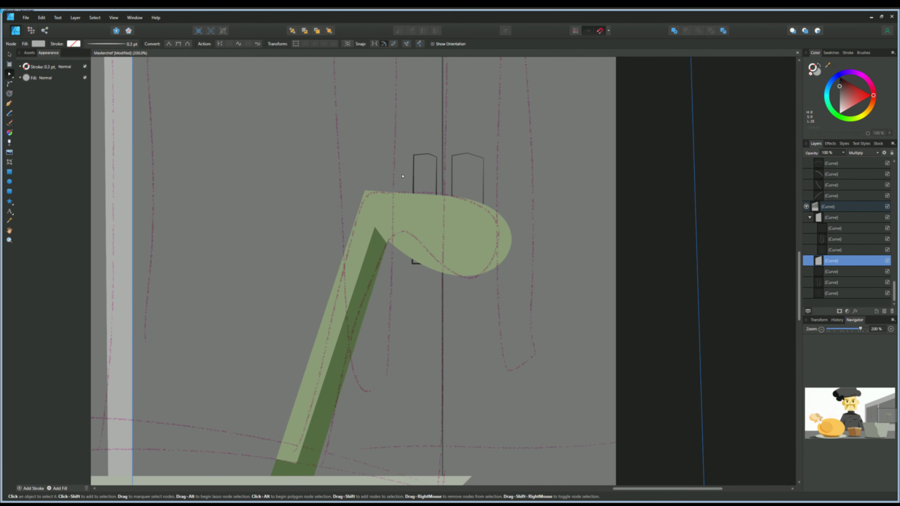
{"action": "key", "text": "v"}
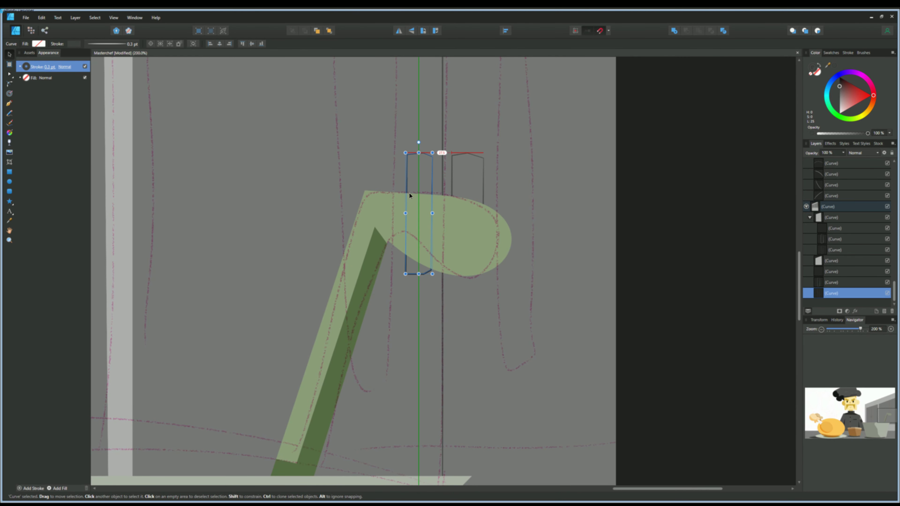
Shift the left handle's left edge outward with the Node tool.
{"action": "scroll", "coordinate": [409, 209], "scroll_direction": "down", "scroll_amount": 2}
{"action": "left_click", "coordinate": [461, 248]}
{"action": "scroll", "coordinate": [195, 306], "scroll_direction": "up", "scroll_amount": 2}
{"action": "scroll", "coordinate": [247, 204], "scroll_direction": "up", "scroll_amount": 2}
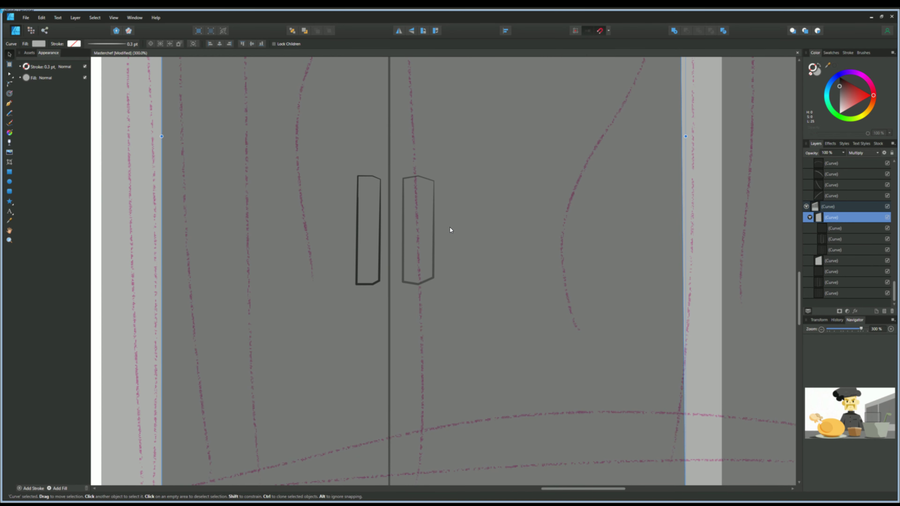
{"action": "key", "text": "a"}
{"action": "left_click", "coordinate": [360, 213]}
{"action": "scroll", "coordinate": [354, 177], "scroll_direction": "up", "scroll_amount": 1}
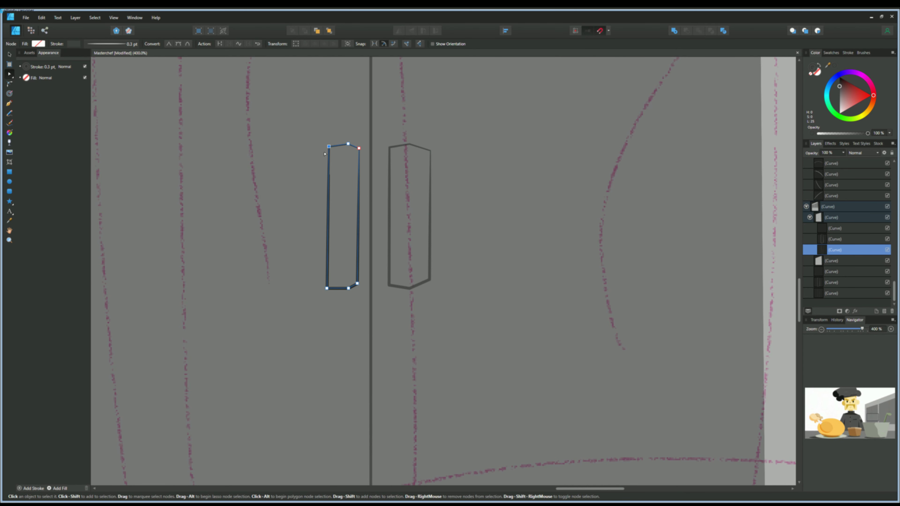
{"action": "left_click_drag", "start_coordinate": [325, 154], "coordinate": [319, 154]}
Review the left handle's nodes and parent door panel, then pan to the roast chicken.
{"action": "left_click", "coordinate": [351, 287]}
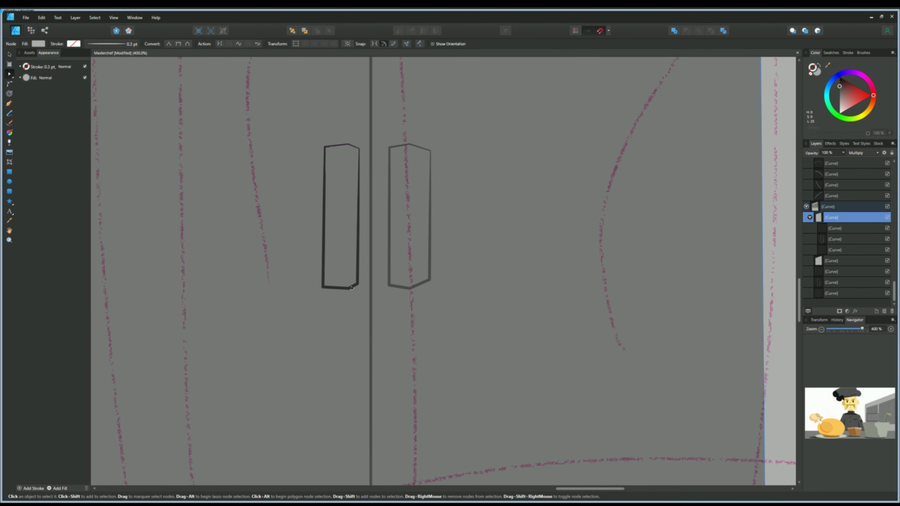
{"action": "left_click", "coordinate": [829, 251]}
{"action": "scroll", "coordinate": [346, 299], "scroll_direction": "down", "scroll_amount": 5}
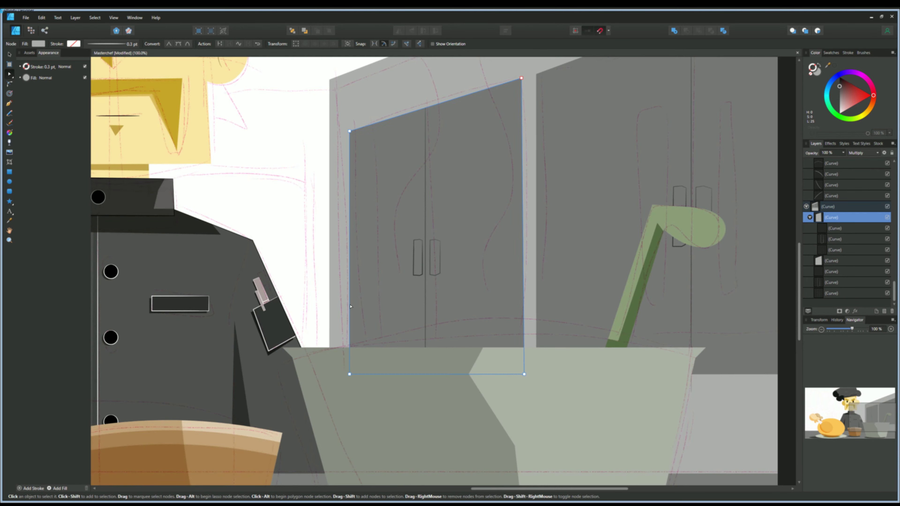
{"action": "left_click", "coordinate": [829, 250]}
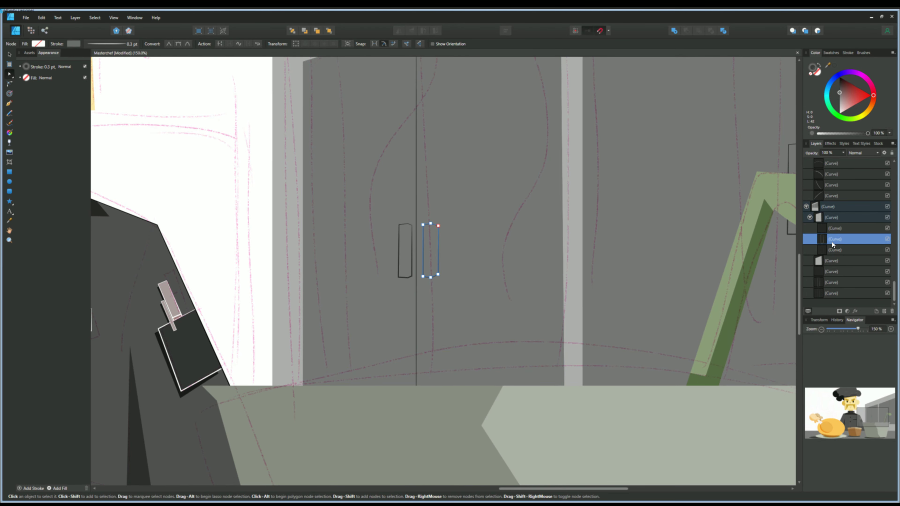
{"action": "left_click", "coordinate": [831, 217]}
{"action": "scroll", "coordinate": [267, 284], "scroll_direction": "down", "scroll_amount": 3}
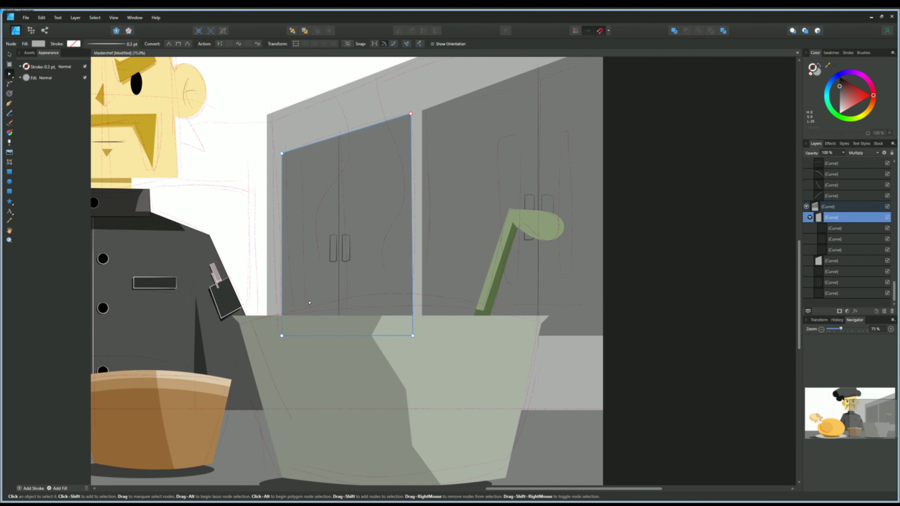
{"action": "scroll", "coordinate": [267, 284], "scroll_direction": "down", "scroll_amount": 2}
{"action": "scroll", "coordinate": [267, 284], "scroll_direction": "up", "scroll_amount": 1}
{"action": "left_click_drag", "start_coordinate": [268, 284], "coordinate": [347, 193]}
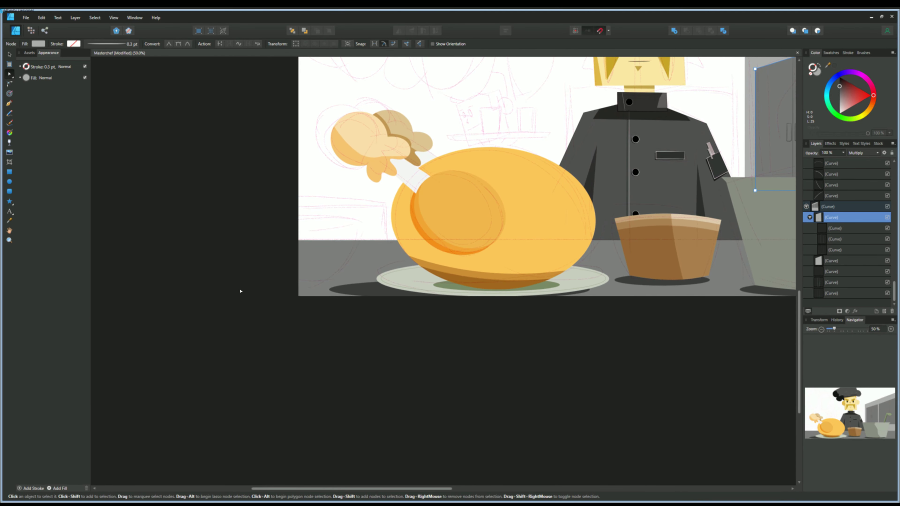
Draw a dark ellipse left of the roast chicken, outside its clipping group.
{"action": "left_click", "coordinate": [9, 181]}
{"action": "left_click_drag", "start_coordinate": [263, 209], "coordinate": [362, 286]}
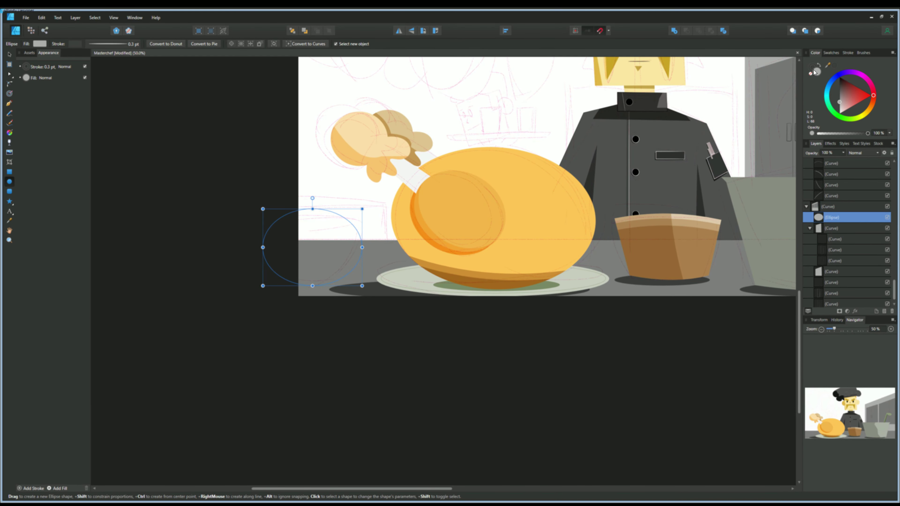
{"action": "left_click_drag", "start_coordinate": [822, 220], "coordinate": [814, 201]}
{"action": "scroll", "coordinate": [806, 263], "scroll_direction": "up", "scroll_amount": 2}
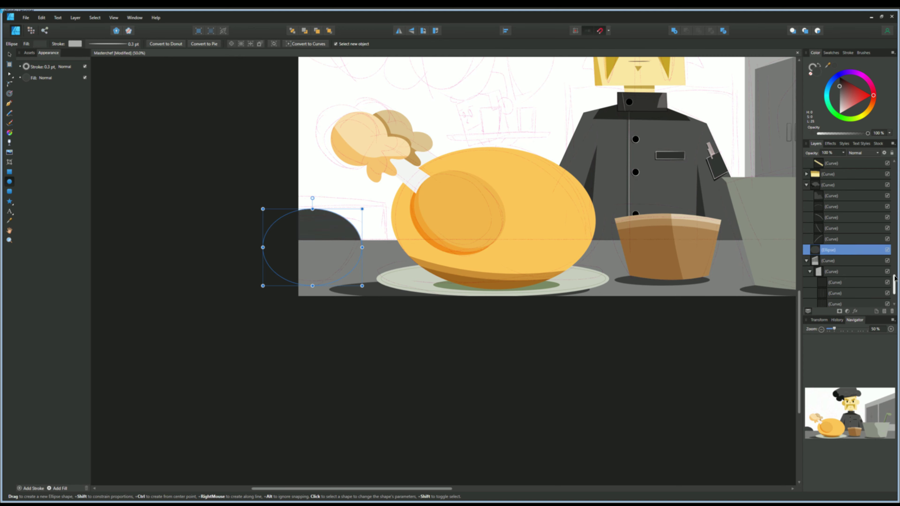
{"action": "scroll", "coordinate": [806, 263], "scroll_direction": "up", "scroll_amount": 2}
{"action": "scroll", "coordinate": [806, 263], "scroll_direction": "up", "scroll_amount": 2}
{"action": "scroll", "coordinate": [806, 263], "scroll_direction": "up", "scroll_amount": 3}
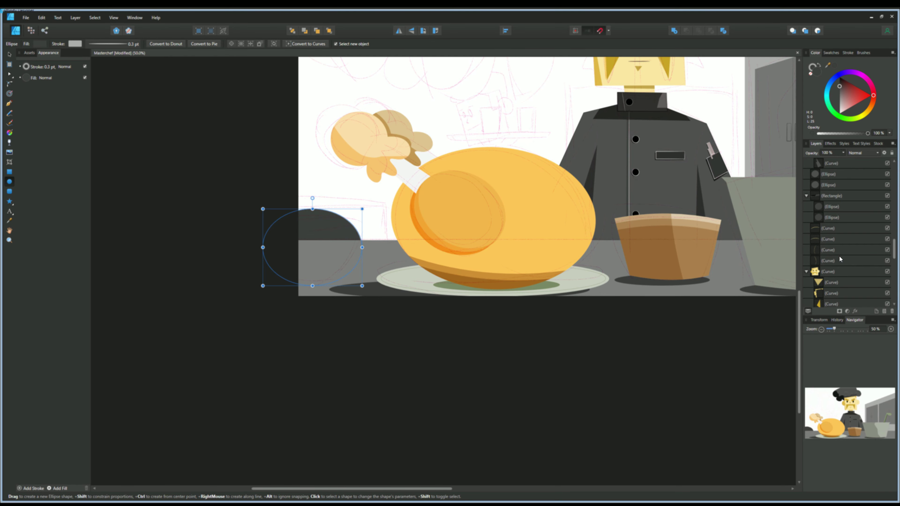
Move the ellipse layer lower in the layer stack.
{"action": "key", "text": "v"}
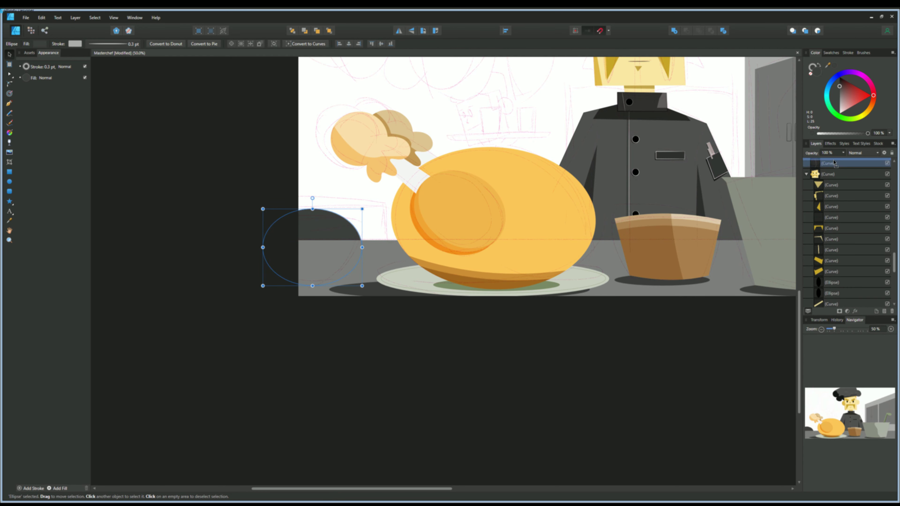
{"action": "mouse_move", "coordinate": [829, 174]}
{"action": "left_mouse_down"}
{"action": "mouse_move", "coordinate": [829, 195]}
{"action": "mouse_move", "coordinate": [814, 153]}
{"action": "left_mouse_up"}
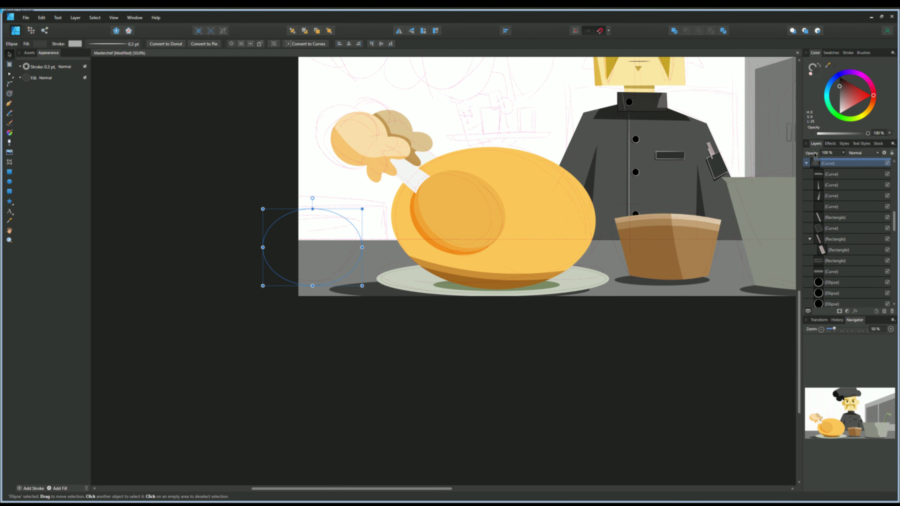
{"action": "left_click_drag", "start_coordinate": [813, 156], "coordinate": [803, 266]}
{"action": "scroll", "coordinate": [236, 305], "scroll_direction": "down", "scroll_amount": 3}
{"action": "scroll", "coordinate": [244, 345], "scroll_direction": "up", "scroll_amount": 4}
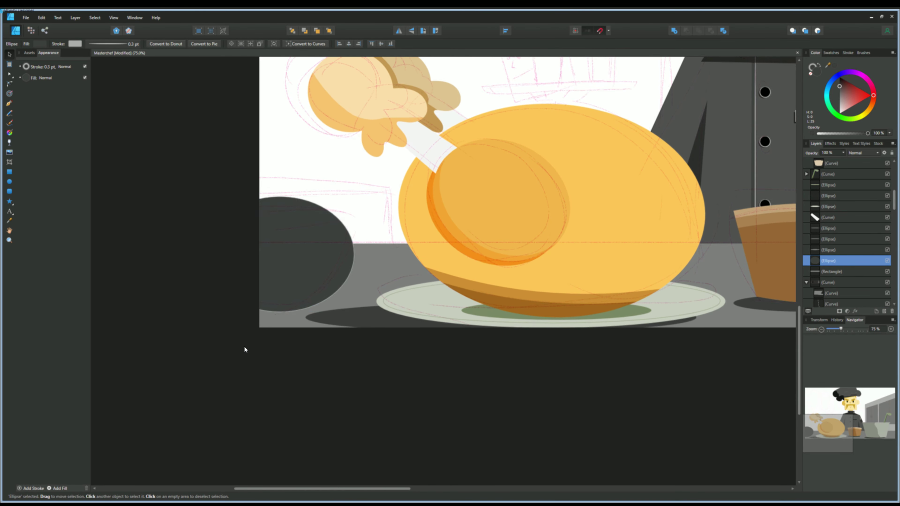
Duplicate the ellipse into a flat grey oval rim with no outline, nested in the pot.
{"action": "key", "text": "ctrl+j"}
{"action": "left_click_drag", "start_coordinate": [325, 318], "coordinate": [325, 254]}
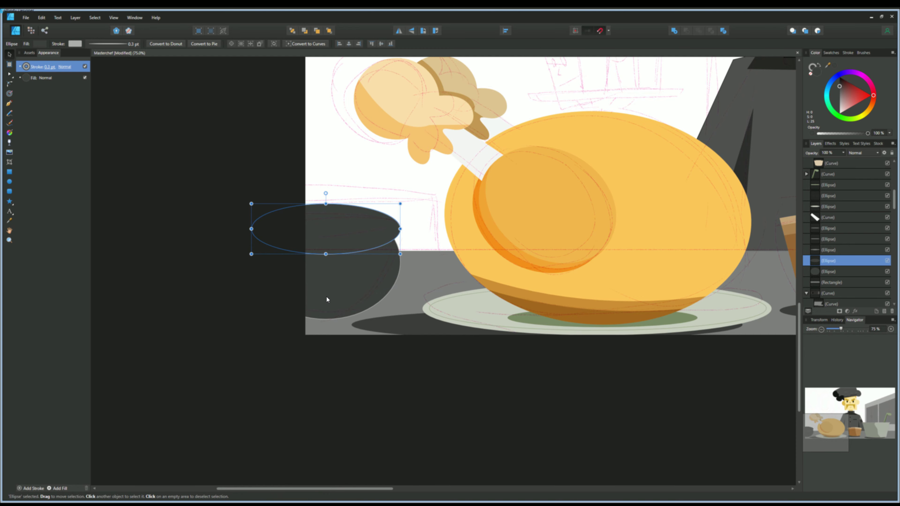
{"action": "left_click_drag", "start_coordinate": [820, 277], "coordinate": [825, 273]}
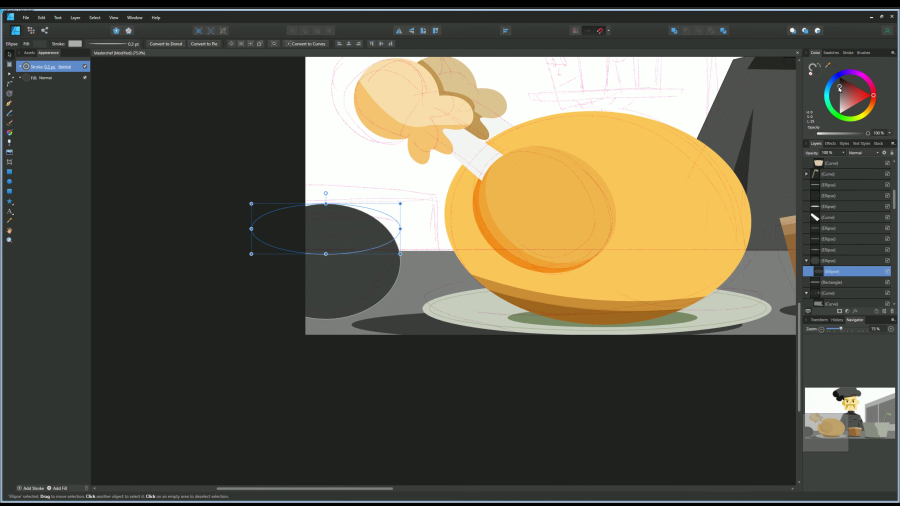
{"action": "left_click_drag", "start_coordinate": [838, 87], "coordinate": [838, 101]}
{"action": "left_click", "coordinate": [811, 69]}
{"action": "left_click_drag", "start_coordinate": [325, 203], "coordinate": [324, 217]}
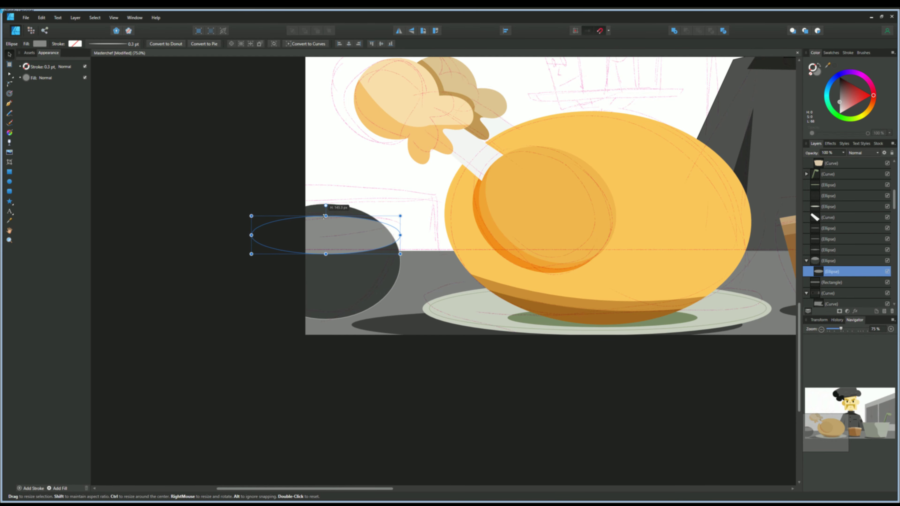
{"action": "key", "text": "ctrl+1"}
Refine the grey oval's top edge and width on the pot.
{"action": "left_click", "coordinate": [213, 252]}
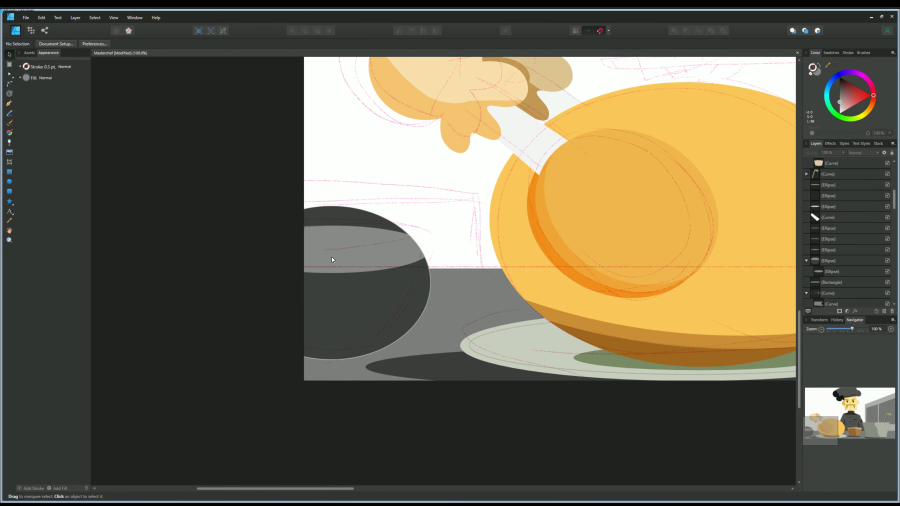
{"action": "left_click", "coordinate": [342, 256]}
{"action": "double_click", "coordinate": [342, 255]}
{"action": "mouse_move", "coordinate": [331, 225]}
{"action": "left_mouse_down"}
{"action": "mouse_move", "coordinate": [331, 184]}
{"action": "mouse_move", "coordinate": [332, 233]}
{"action": "left_mouse_up"}
{"action": "left_click_drag", "start_coordinate": [431, 253], "coordinate": [420, 252]}
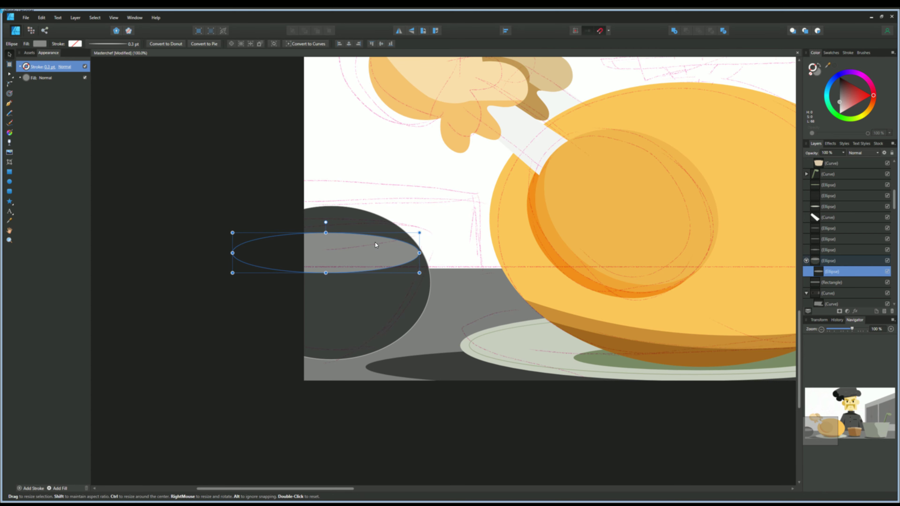
{"action": "left_click", "coordinate": [248, 302]}
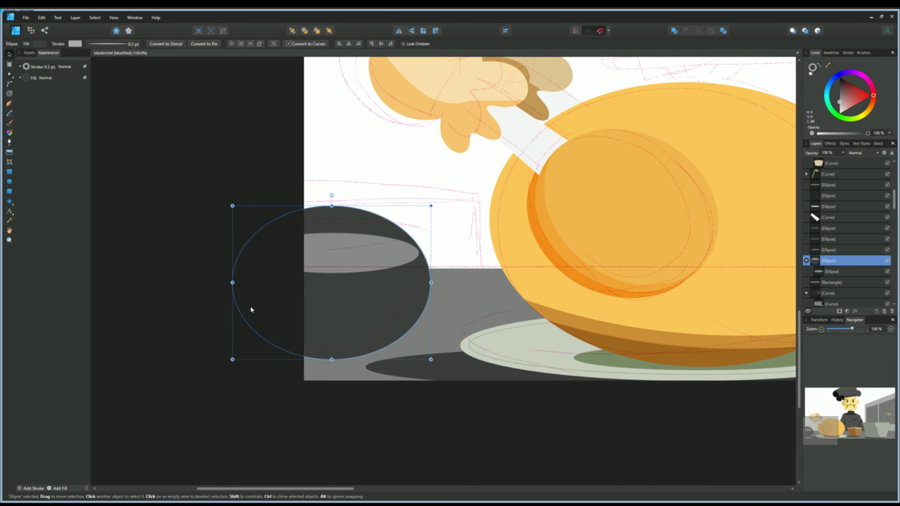
{"action": "left_click_drag", "start_coordinate": [211, 337], "coordinate": [261, 308]}
Draw a line across the bowl's opening and bend it upward into a curve.
{"action": "double_click", "coordinate": [390, 223]}
{"action": "key", "text": "ctrl+2"}
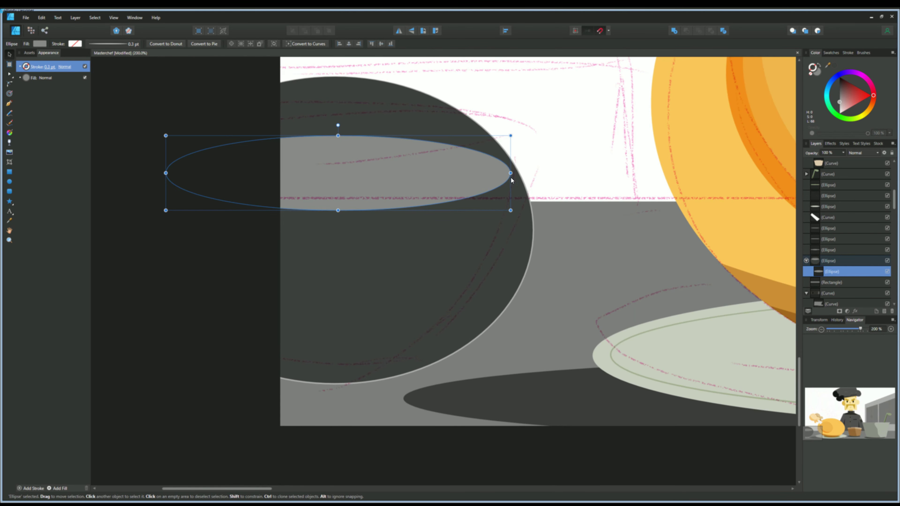
{"action": "key", "text": "ctrl+minus"}
{"action": "key", "text": "p"}
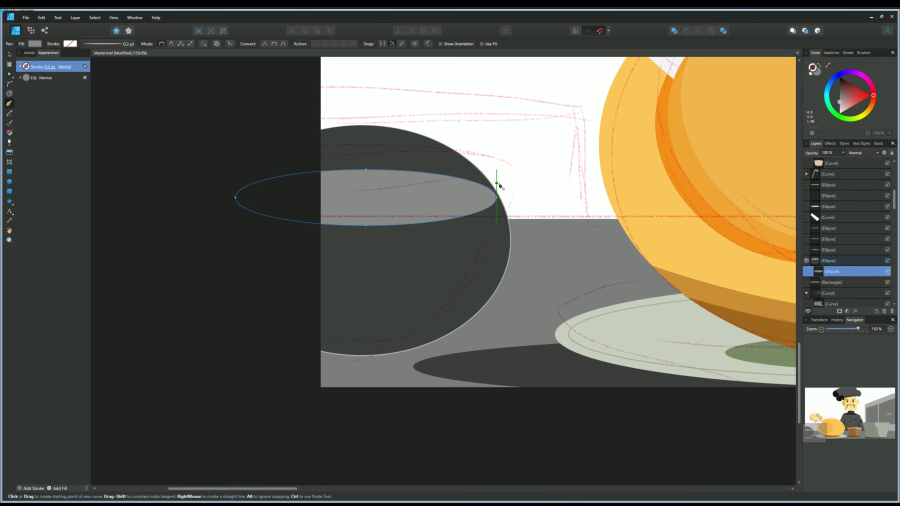
{"action": "left_click", "coordinate": [496, 183]}
{"action": "left_click", "coordinate": [213, 183]}
{"action": "key", "text": "a"}
{"action": "mouse_move", "coordinate": [383, 183]}
{"action": "left_mouse_down"}
{"action": "mouse_move", "coordinate": [383, 172]}
{"action": "mouse_move", "coordinate": [407, 158]}
{"action": "left_mouse_up"}
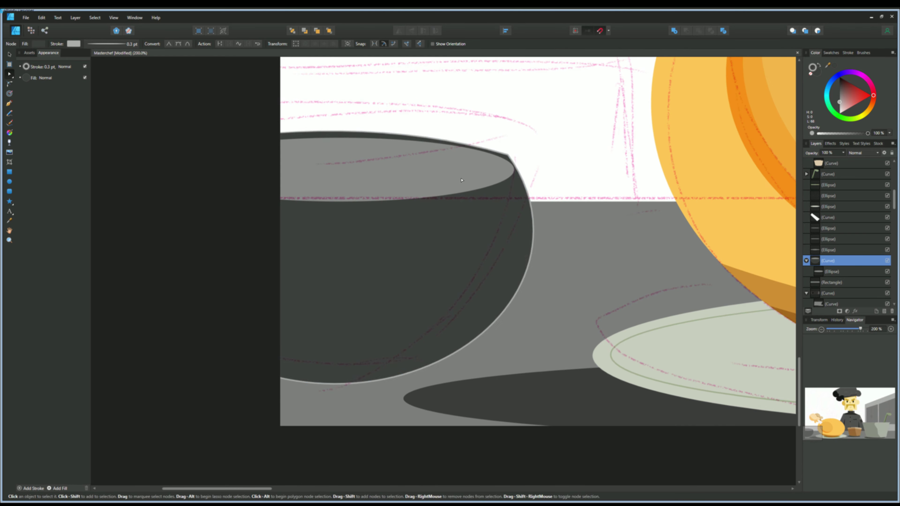
{"action": "left_click", "coordinate": [461, 180]}
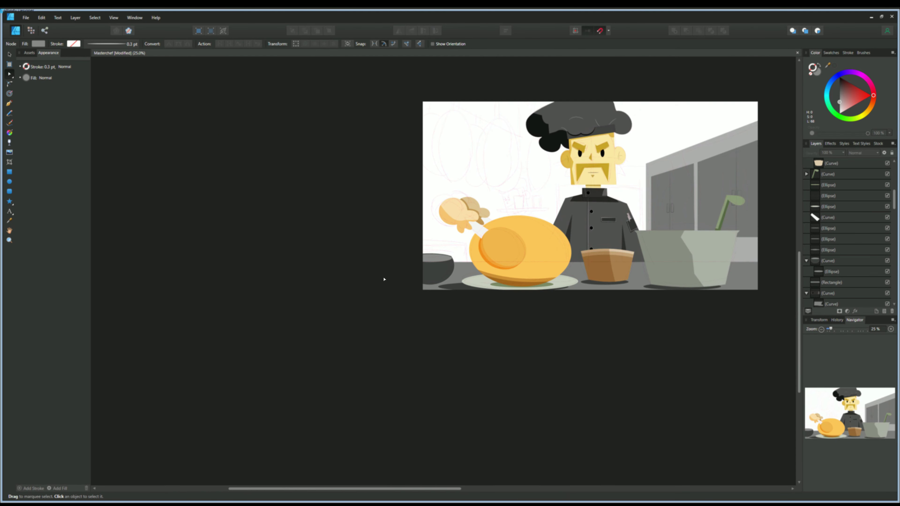
{"action": "left_click", "coordinate": [825, 271]}
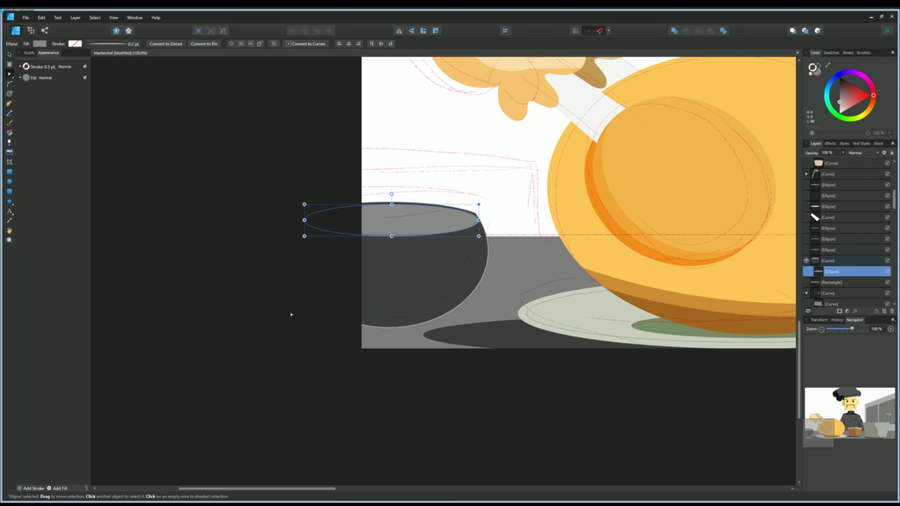
Draw a four-sided shading shape, nest it below the bowl's ellipse, and curve its bottom edge.
{"action": "key", "text": "p"}
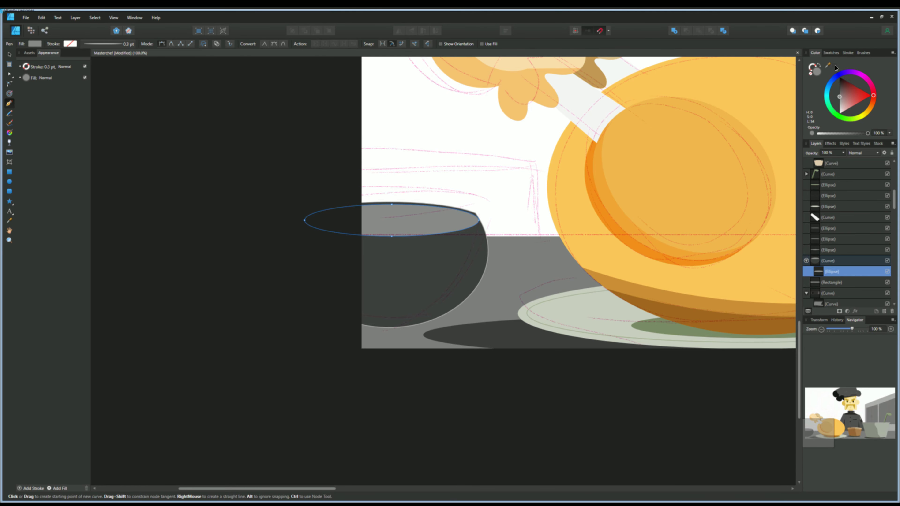
{"action": "key", "text": "ctrl+plus"}
{"action": "left_click_drag", "start_coordinate": [510, 203], "coordinate": [506, 171]}
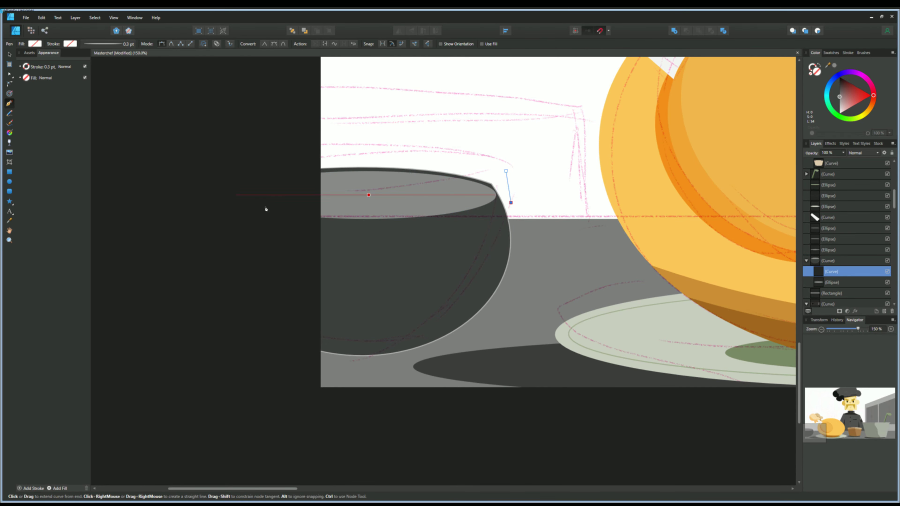
{"action": "left_click", "coordinate": [505, 171]}
{"action": "left_click_drag", "start_coordinate": [816, 291], "coordinate": [831, 273]}
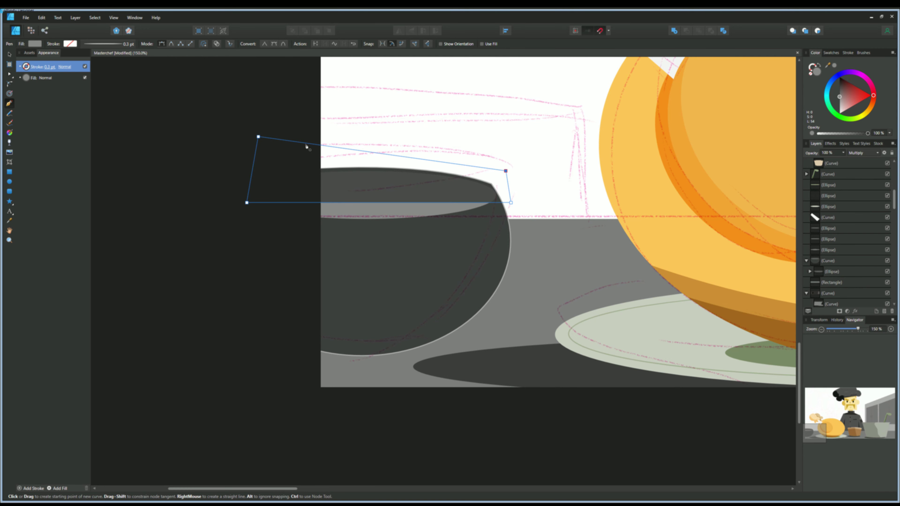
{"action": "key", "text": "a"}
{"action": "left_click_drag", "start_coordinate": [367, 202], "coordinate": [368, 200]}
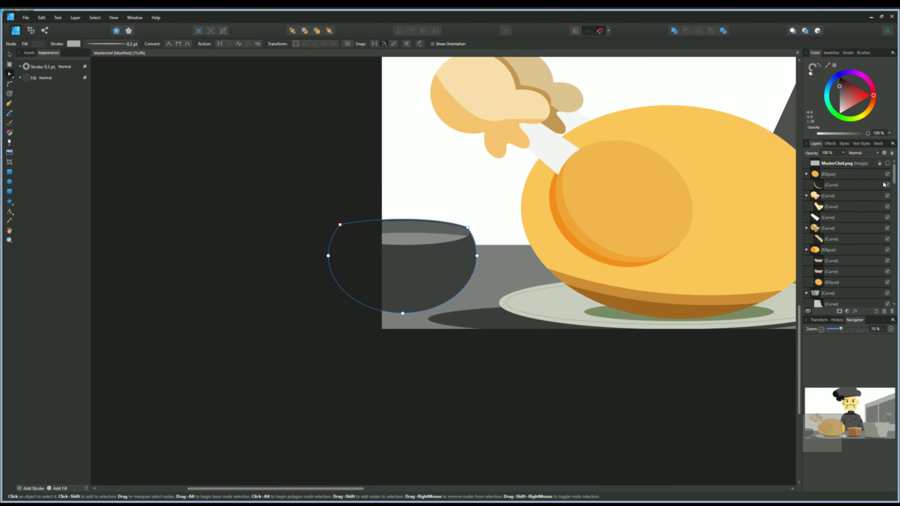
Place a copy of the basket's shadow ellipse further left.
{"action": "scroll", "coordinate": [220, 297], "scroll_direction": "down", "scroll_amount": 3}
{"action": "scroll", "coordinate": [423, 337], "scroll_direction": "up", "scroll_amount": 2}
{"action": "scroll", "coordinate": [819, 286], "scroll_direction": "up", "scroll_amount": 5}
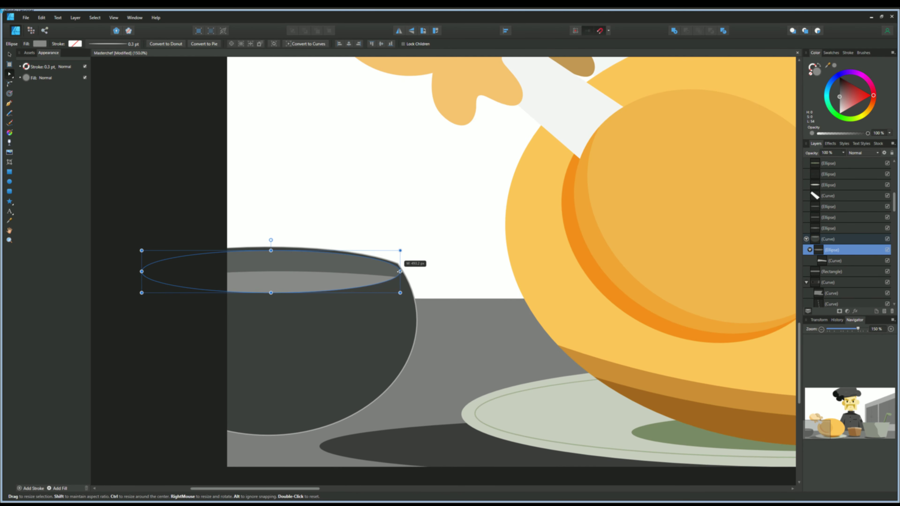
{"action": "scroll", "coordinate": [327, 258], "scroll_direction": "down", "scroll_amount": 4}
{"action": "scroll", "coordinate": [277, 295], "scroll_direction": "up", "scroll_amount": 2}
{"action": "left_click", "coordinate": [354, 292]}
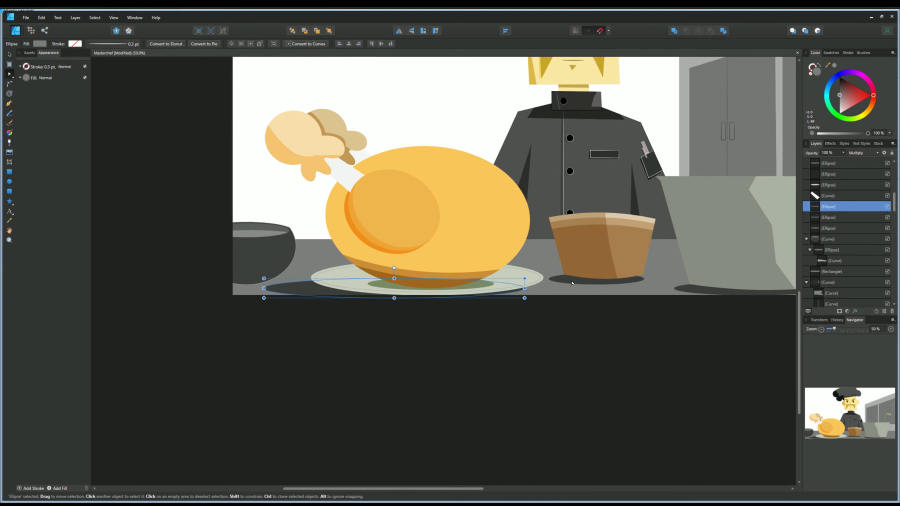
{"action": "left_click", "coordinate": [572, 283]}
{"action": "left_click_drag", "start_coordinate": [571, 283], "coordinate": [183, 284]}
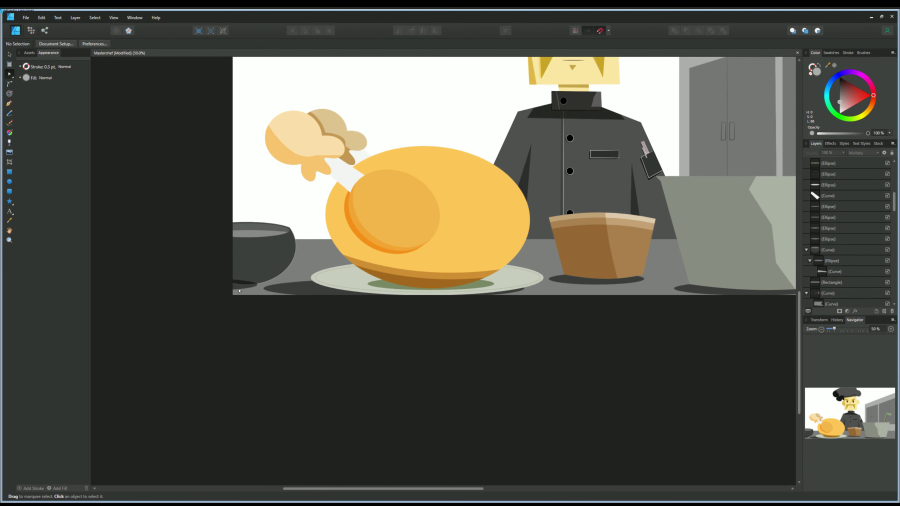
Delete the four stray Ellipse layers.
{"action": "left_click", "coordinate": [812, 207]}
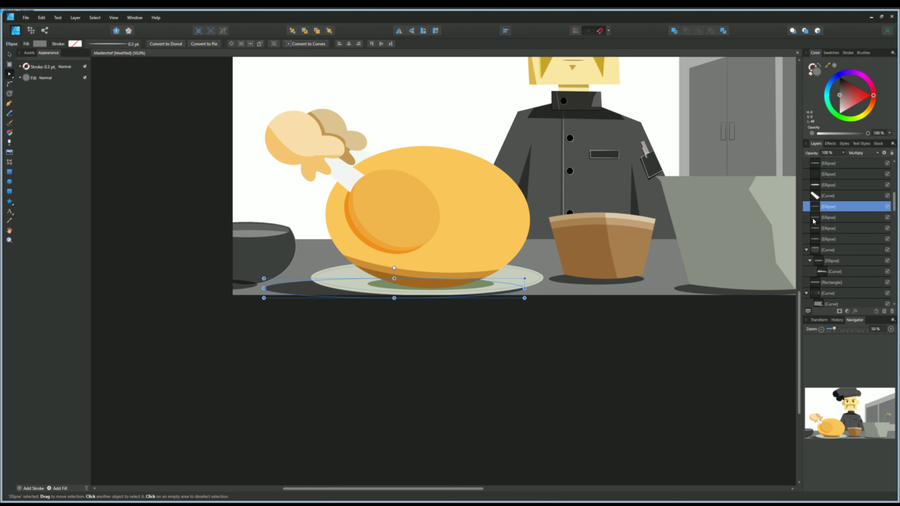
{"action": "left_click", "coordinate": [804, 239], "text": "shift"}
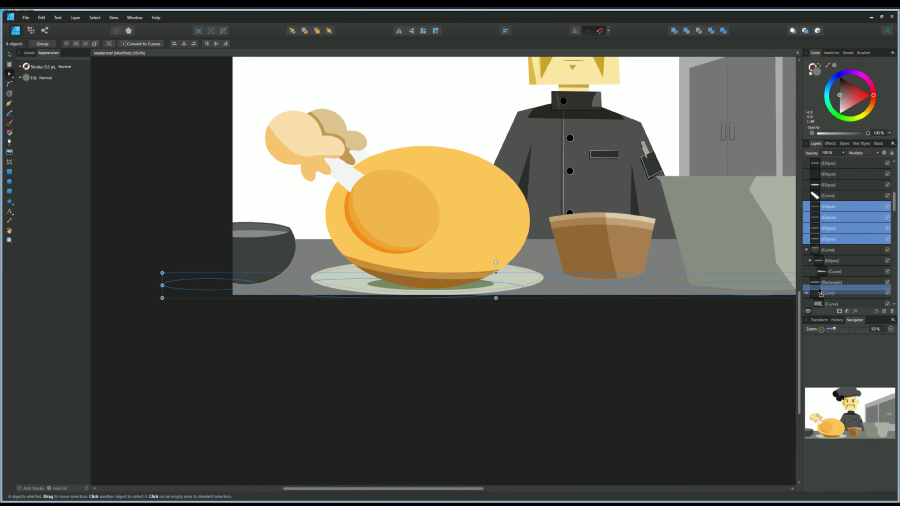
{"action": "key", "text": "Delete"}
Pen-draw a four-cornered shadow shape over the left side of the black bowl.
{"action": "left_click_drag", "start_coordinate": [257, 271], "coordinate": [292, 252]}
{"action": "left_click", "coordinate": [812, 207]}
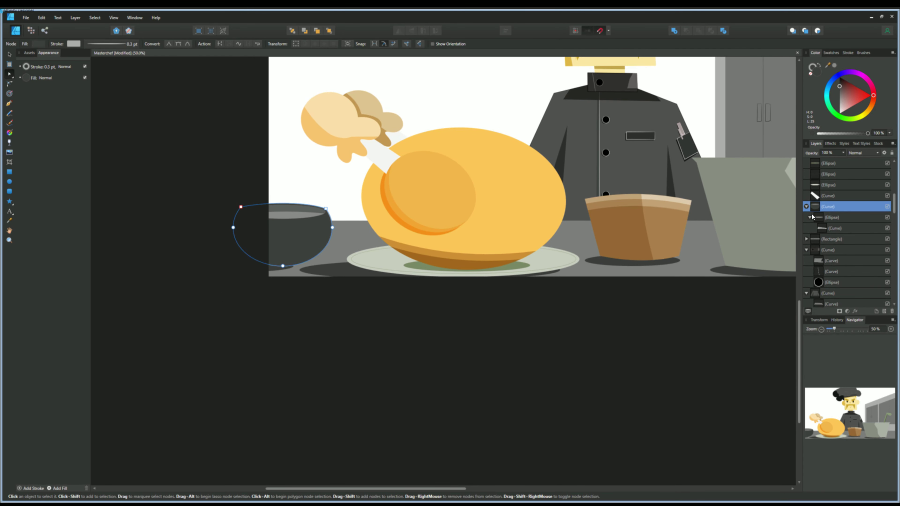
{"action": "scroll", "coordinate": [220, 264], "scroll_direction": "up", "scroll_amount": 2}
{"action": "key", "text": "p"}
{"action": "left_click", "coordinate": [311, 154]}
{"action": "left_click", "coordinate": [372, 314]}
{"action": "left_click", "coordinate": [172, 282]}
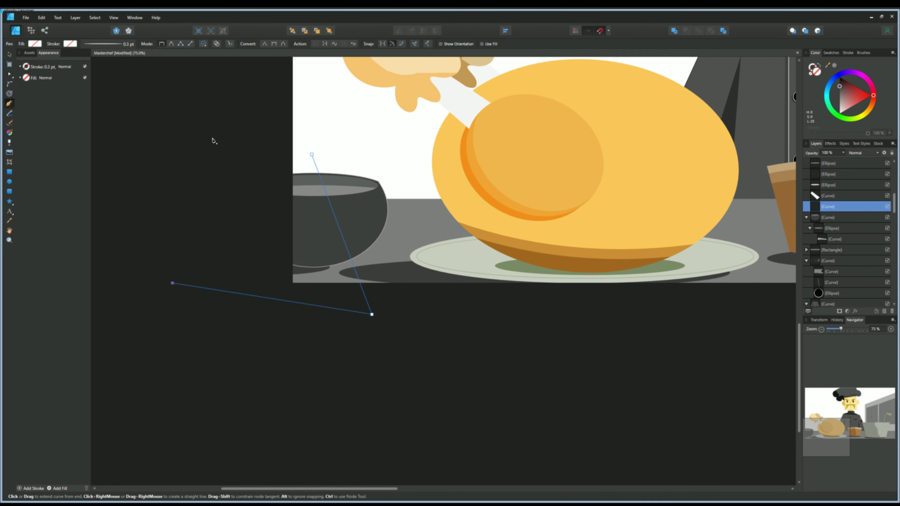
{"action": "left_click", "coordinate": [212, 137]}
Nest the shadow inside the bowl with Multiply blend and bend its right edge.
{"action": "left_click_drag", "start_coordinate": [807, 206], "coordinate": [825, 217]}
{"action": "key", "text": "a"}
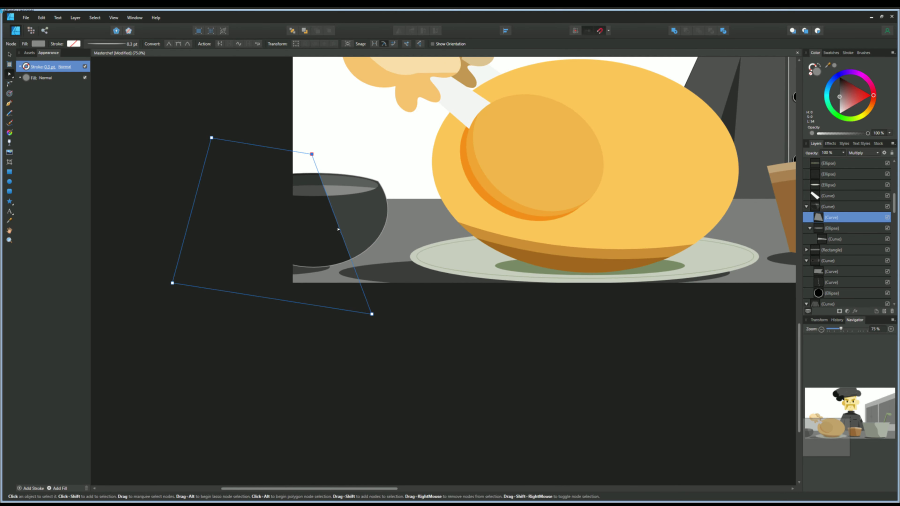
{"action": "left_click_drag", "start_coordinate": [341, 232], "coordinate": [330, 233]}
{"action": "key", "text": "ctrl+1"}
{"action": "left_click_drag", "start_coordinate": [173, 241], "coordinate": [244, 312]}
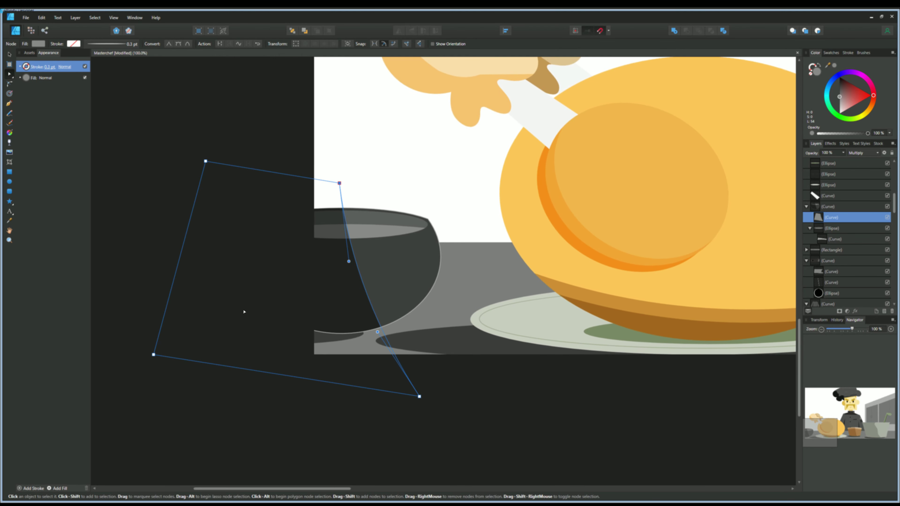
Replace the bend with an added node so the right edge follows the bowl's curve, then reselect the bowl.
{"action": "key", "text": "ctrl+z"}
{"action": "left_click", "coordinate": [360, 238]}
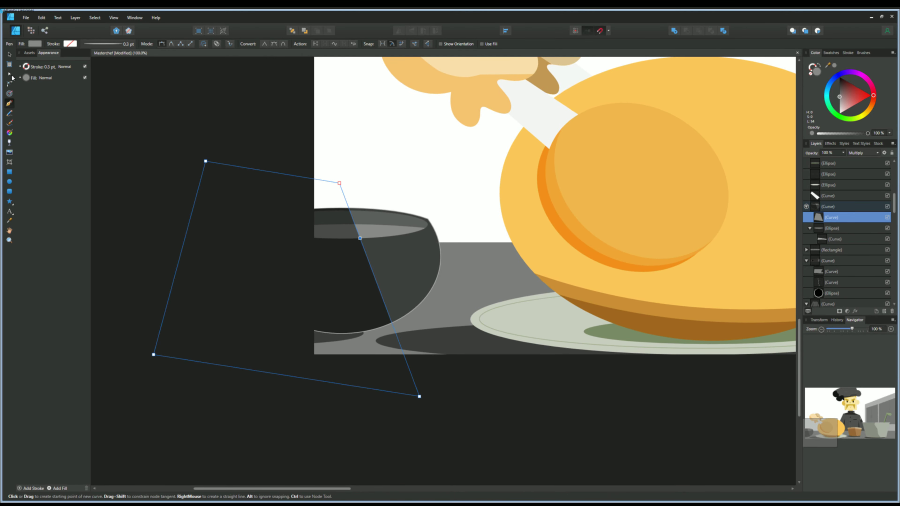
{"action": "left_click_drag", "start_coordinate": [375, 287], "coordinate": [369, 286]}
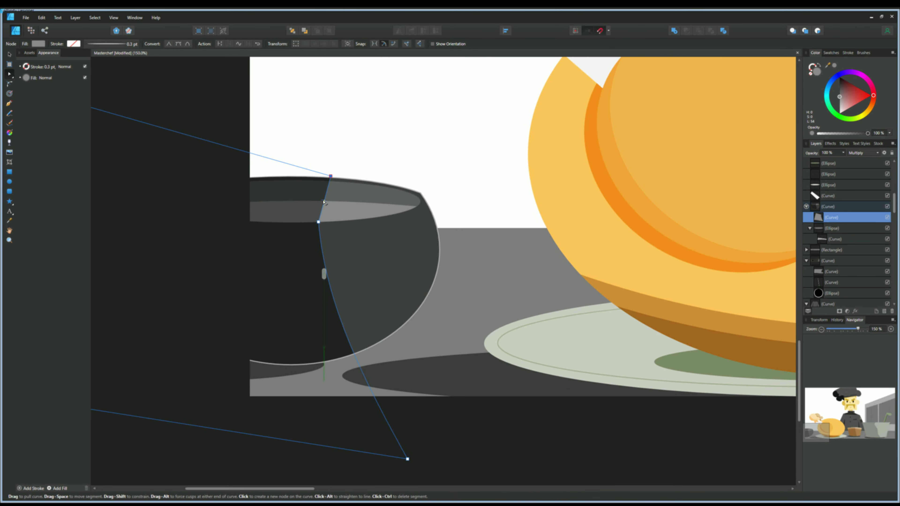
{"action": "key", "text": "ctrl+d"}
{"action": "scroll", "coordinate": [261, 332], "scroll_direction": "down", "scroll_amount": 5}
{"action": "left_click", "coordinate": [269, 283]}
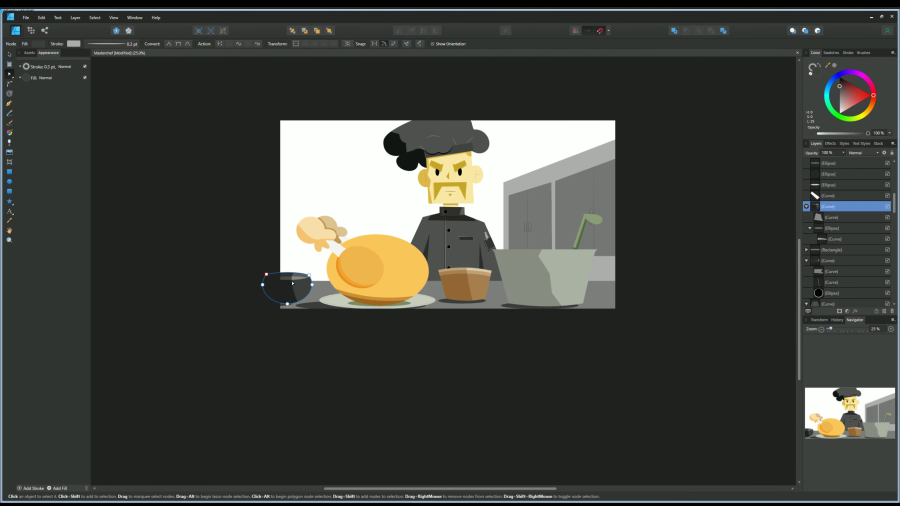
{"action": "scroll", "coordinate": [251, 356], "scroll_direction": "up", "scroll_amount": 3}
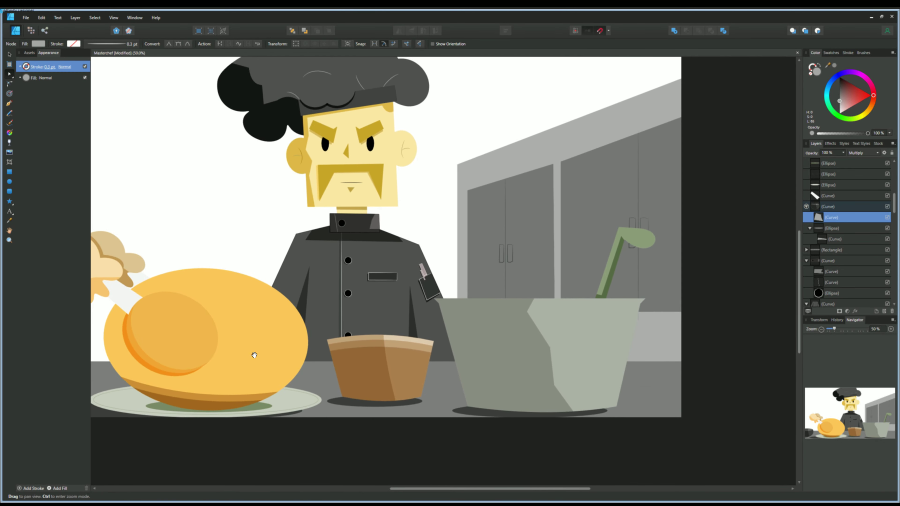
{"action": "key", "text": "ctrl+minus"}
Draw a pink rectangle across the upper scene and move its layer down behind the chef.
{"action": "key", "text": "m"}
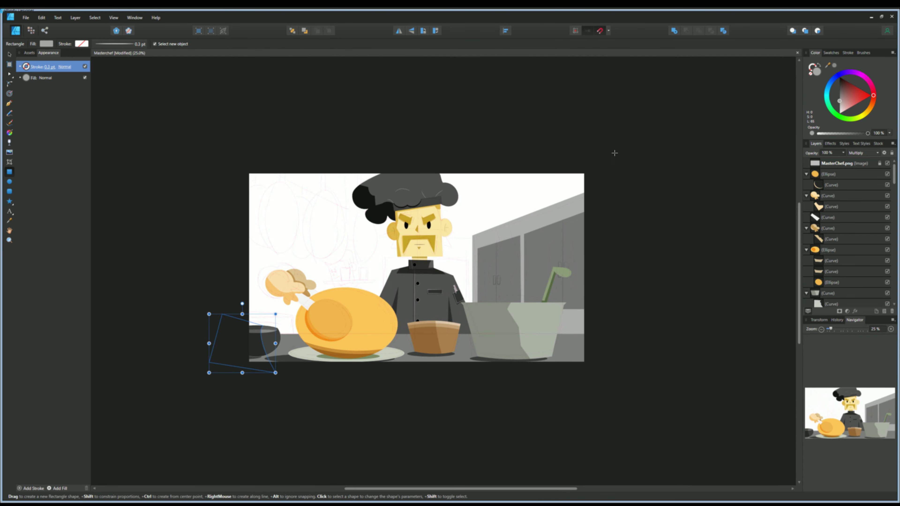
{"action": "left_click_drag", "start_coordinate": [614, 147], "coordinate": [224, 252]}
{"action": "left_click_drag", "start_coordinate": [837, 111], "coordinate": [845, 106]}
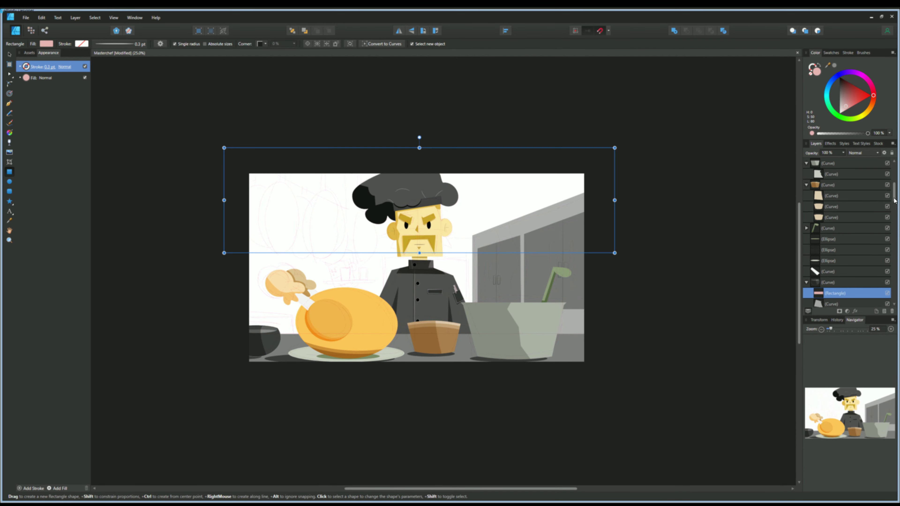
{"action": "scroll", "coordinate": [847, 270], "scroll_direction": "down", "scroll_amount": 3}
{"action": "scroll", "coordinate": [814, 297], "scroll_direction": "down", "scroll_amount": 3}
{"action": "left_click_drag", "start_coordinate": [806, 307], "coordinate": [806, 308]}
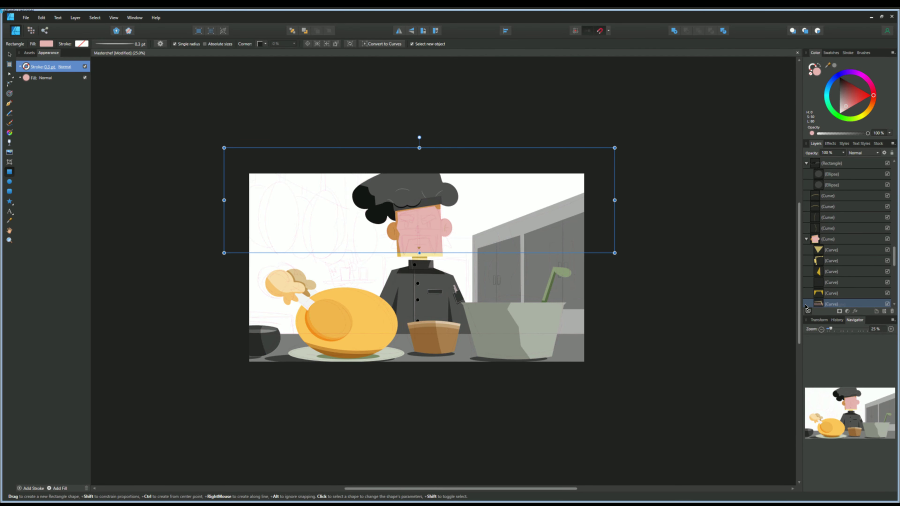
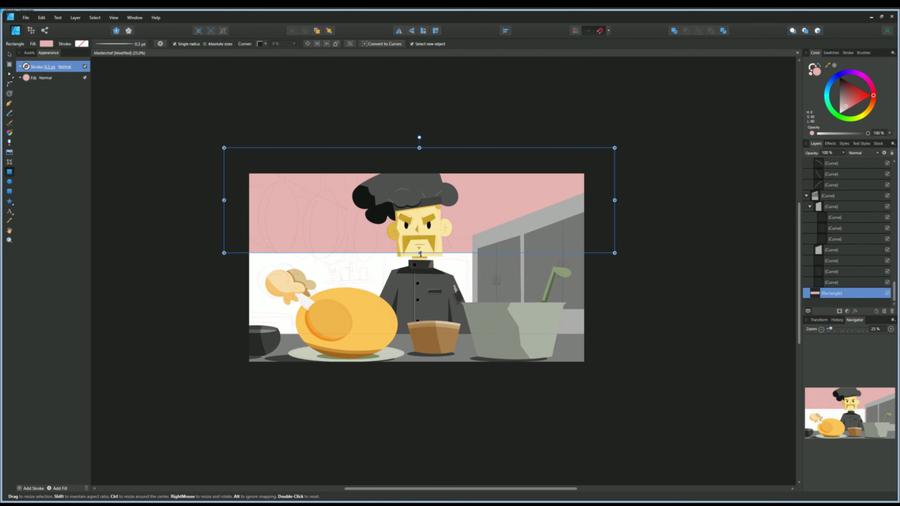
Recolour the upper background rectangle a pale yellow-green.
{"action": "key", "text": "v"}
{"action": "left_click", "coordinate": [197, 231]}
{"action": "left_click", "coordinate": [382, 251]}
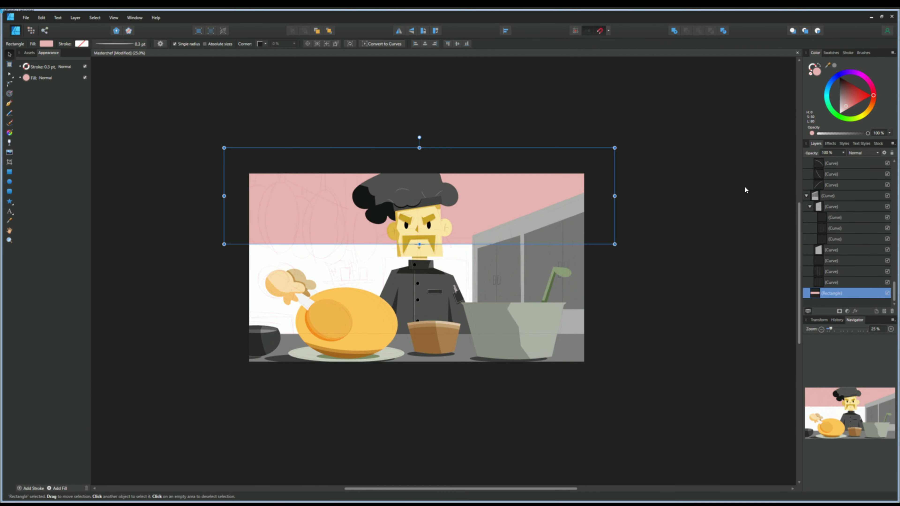
{"action": "left_click_drag", "start_coordinate": [873, 95], "coordinate": [859, 118]}
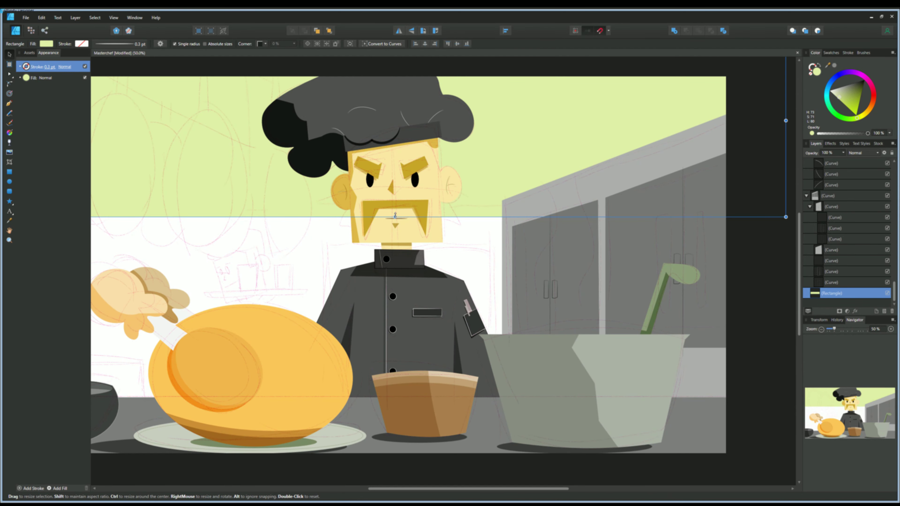
{"action": "left_click_drag", "start_coordinate": [311, 291], "coordinate": [336, 243]}
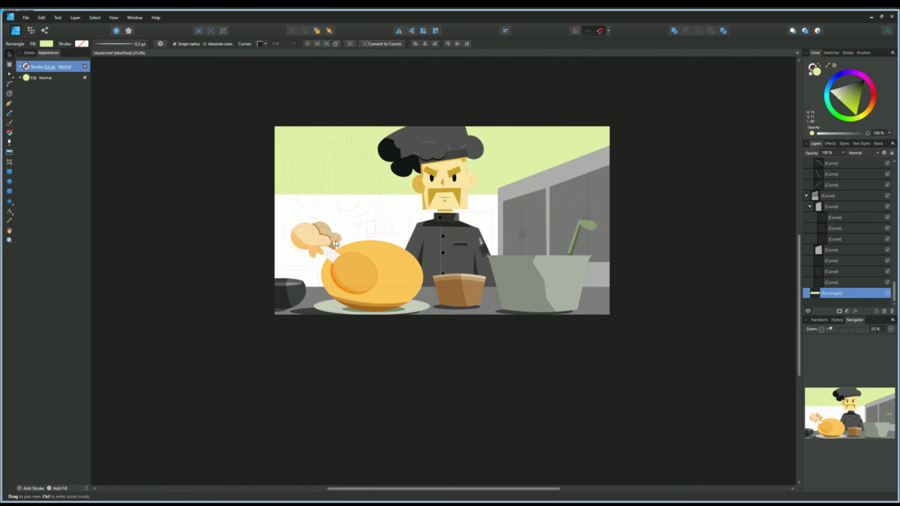
{"action": "scroll", "coordinate": [336, 244], "scroll_direction": "up", "scroll_amount": 2}
Draw a salmon rectangle behind the chef's torso.
{"action": "left_click_drag", "start_coordinate": [513, 348], "coordinate": [354, 212]}
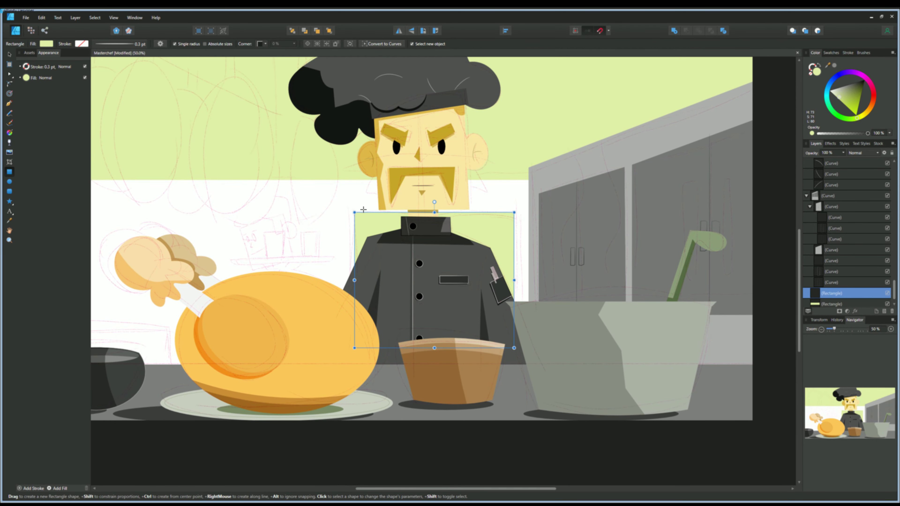
{"action": "left_click", "coordinate": [872, 102]}
{"action": "scroll", "coordinate": [867, 259], "scroll_direction": "up", "scroll_amount": 5}
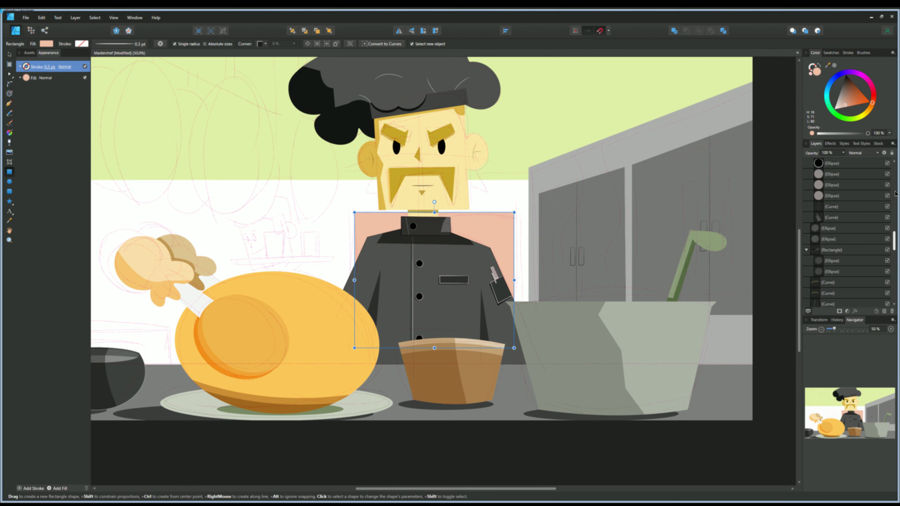
{"action": "scroll", "coordinate": [878, 185], "scroll_direction": "up", "scroll_amount": 5}
{"action": "scroll", "coordinate": [878, 213], "scroll_direction": "down", "scroll_amount": 5}
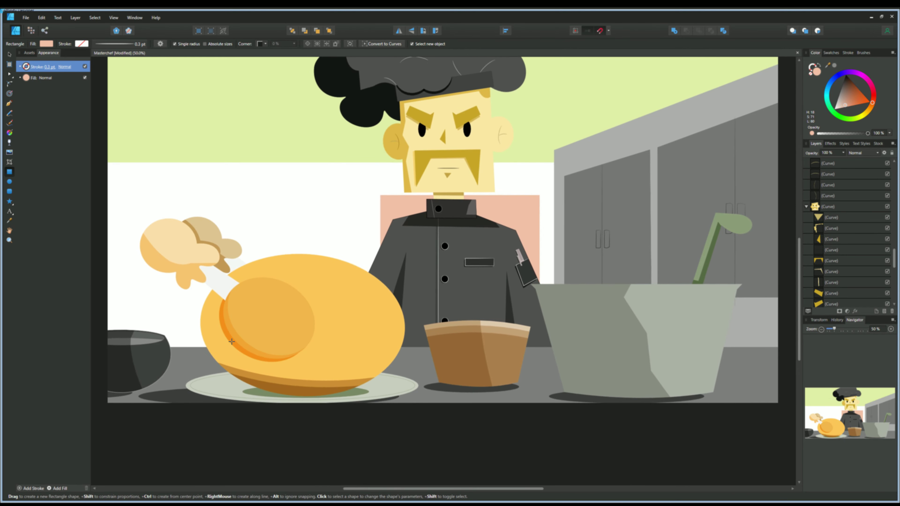
{"action": "scroll", "coordinate": [281, 202], "scroll_direction": "down", "scroll_amount": 2}
Add a large pale pink rectangle over the lower wall, sent behind all artwork.
{"action": "left_click_drag", "start_coordinate": [249, 195], "coordinate": [639, 376]}
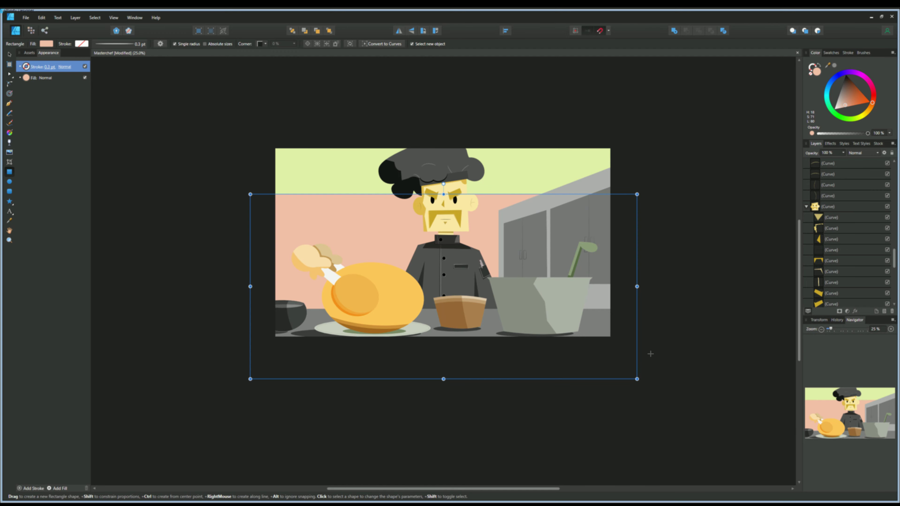
{"action": "left_click", "coordinate": [838, 110]}
{"action": "key", "text": "ctrl+shift+bracketleft"}
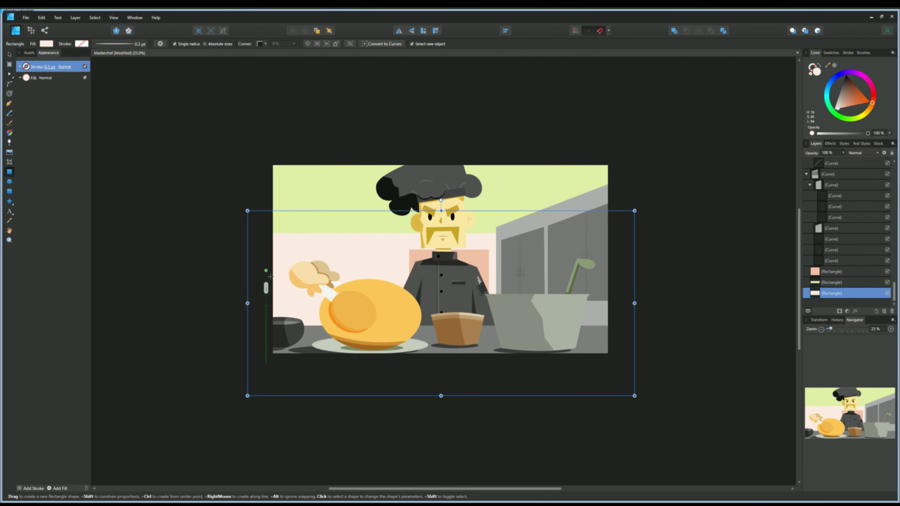
{"action": "scroll", "coordinate": [317, 294], "scroll_direction": "up", "scroll_amount": 3}
{"action": "scroll", "coordinate": [833, 213], "scroll_direction": "up", "scroll_amount": 10}
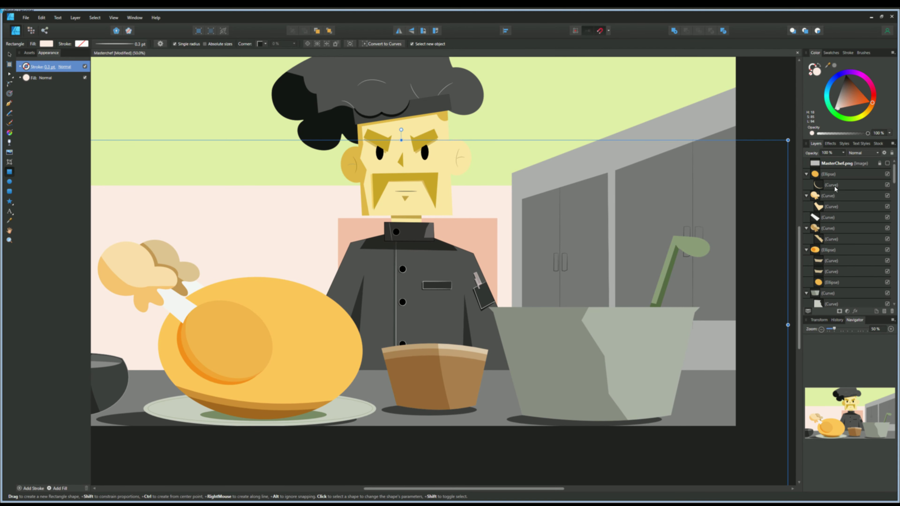
{"action": "left_click", "coordinate": [832, 174]}
{"action": "scroll", "coordinate": [528, 351], "scroll_direction": "up", "scroll_amount": 2}
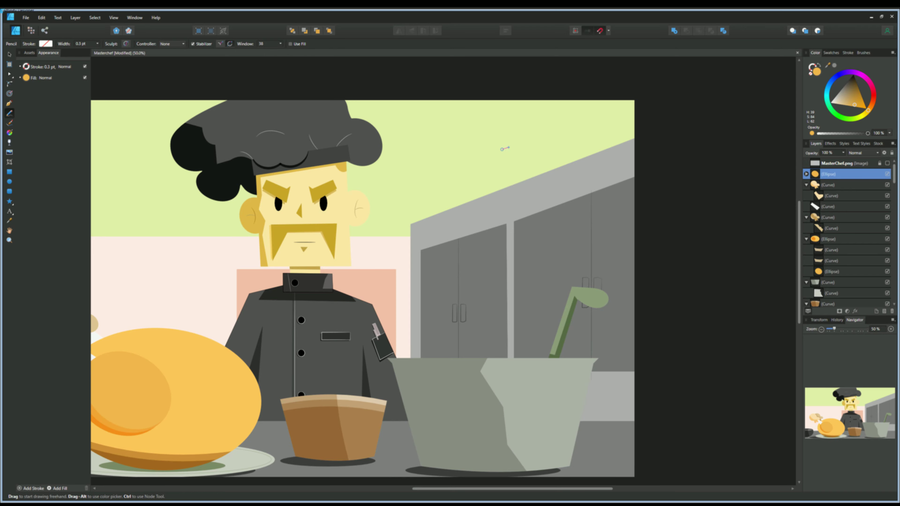
Draw a wavy steam wisp above the pot, reshape its end, and fill it cream white.
{"action": "left_click_drag", "start_coordinate": [529, 379], "coordinate": [540, 163]}
{"action": "key", "text": "a"}
{"action": "scroll", "coordinate": [535, 340], "scroll_direction": "up", "scroll_amount": 2}
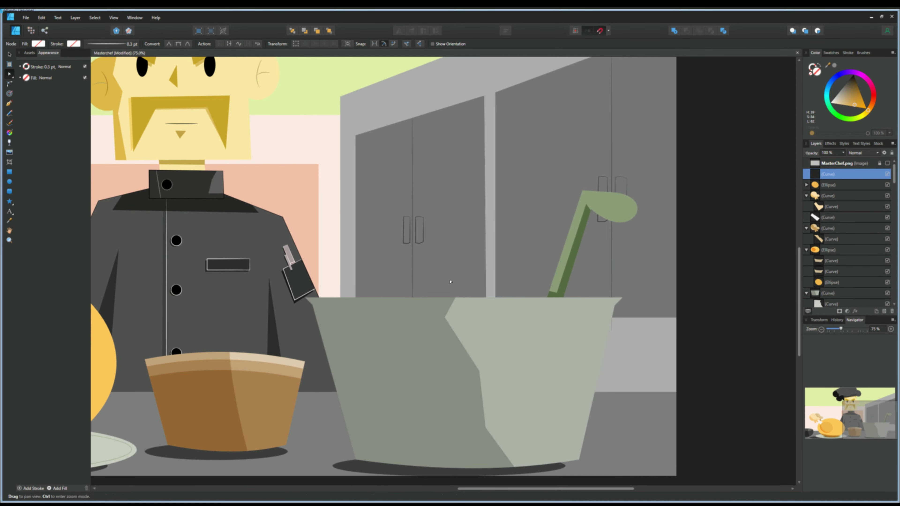
{"action": "left_click_drag", "start_coordinate": [516, 337], "coordinate": [535, 340]}
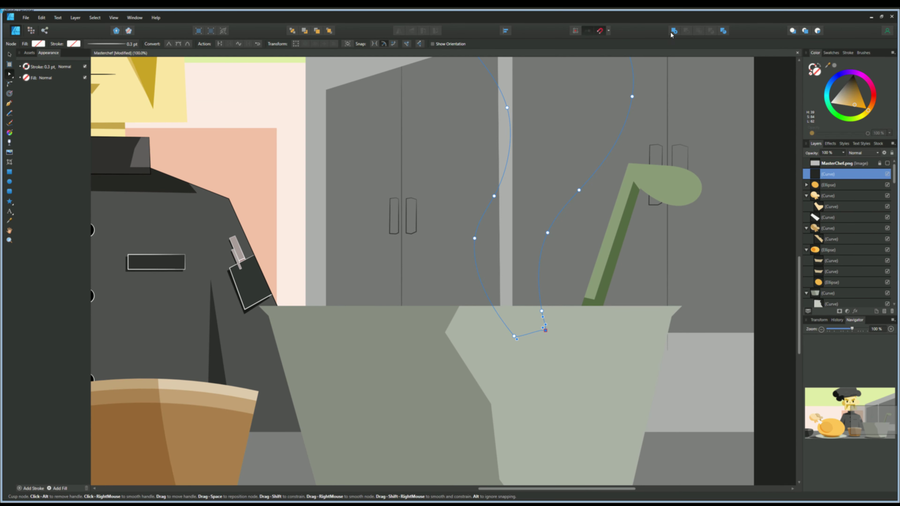
{"action": "left_click", "coordinate": [839, 96]}
{"action": "key", "text": "ctrl+minus"}
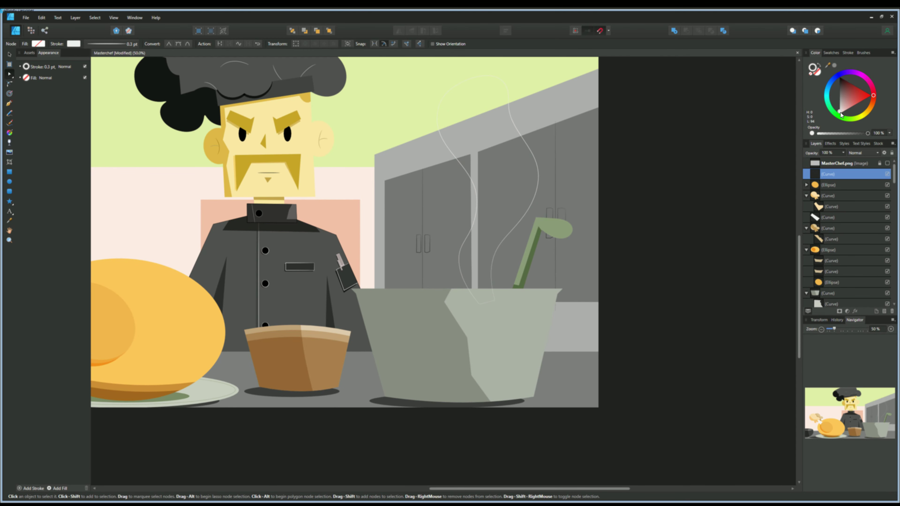
{"action": "left_click", "coordinate": [840, 114]}
{"action": "left_click", "coordinate": [9, 54]}
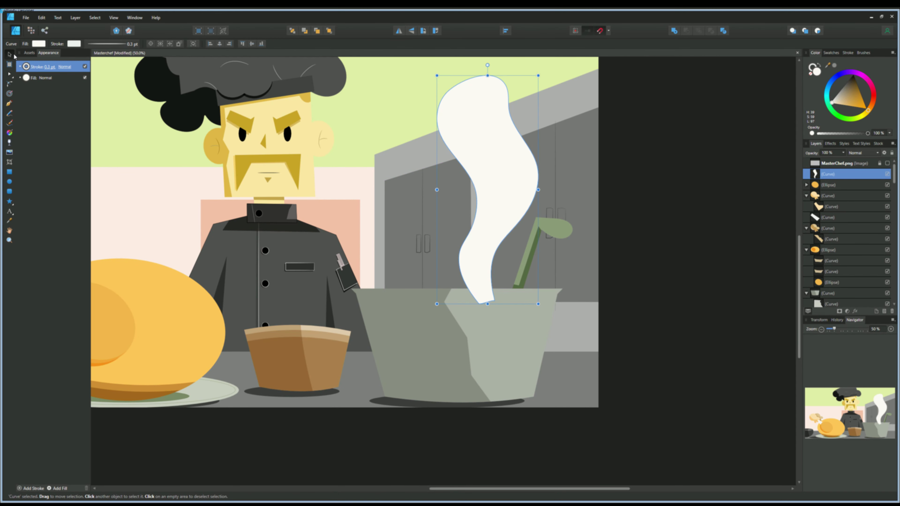
Duplicate the steam wisp, placing one copy beside it and another above the roast chicken.
{"action": "key", "text": "ctrl+j"}
{"action": "mouse_move", "coordinate": [482, 106]}
{"action": "left_mouse_down"}
{"action": "mouse_move", "coordinate": [385, 90]}
{"action": "mouse_move", "coordinate": [403, 167]}
{"action": "left_mouse_up"}
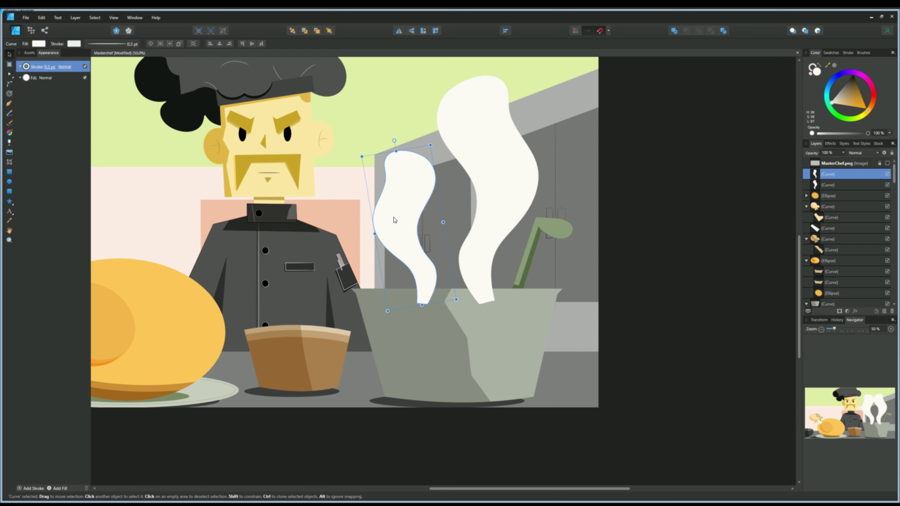
{"action": "key", "text": "ctrl+minus"}
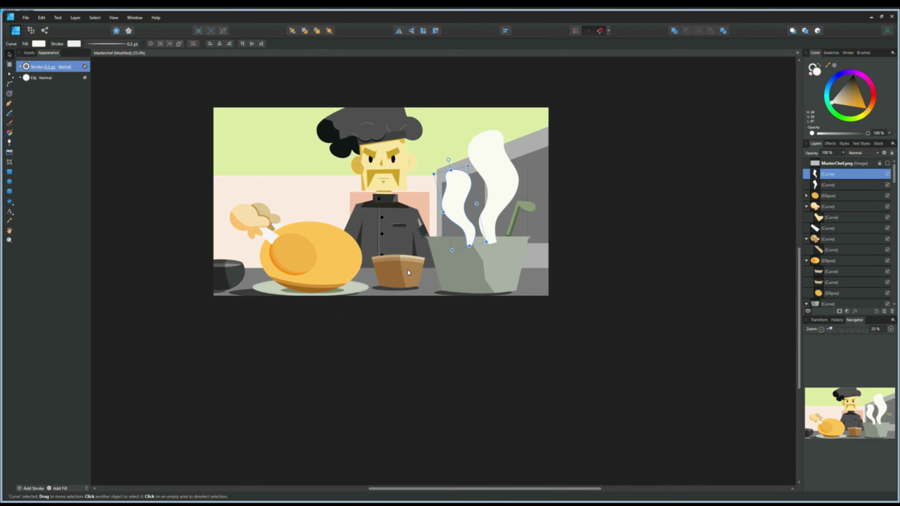
{"action": "key", "text": "ctrl+j"}
{"action": "mouse_move", "coordinate": [458, 205]}
{"action": "left_mouse_down"}
{"action": "mouse_move", "coordinate": [316, 198]}
{"action": "mouse_move", "coordinate": [307, 172]}
{"action": "left_mouse_up"}
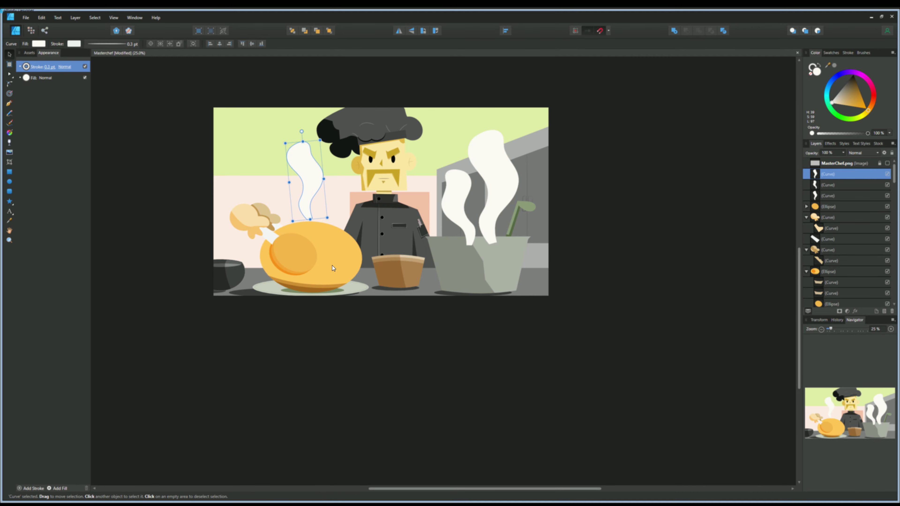
Lower the opacity of the steam wisps to make them translucent.
{"action": "left_click", "coordinate": [494, 209]}
{"action": "left_click_drag", "start_coordinate": [843, 153], "coordinate": [833, 161]}
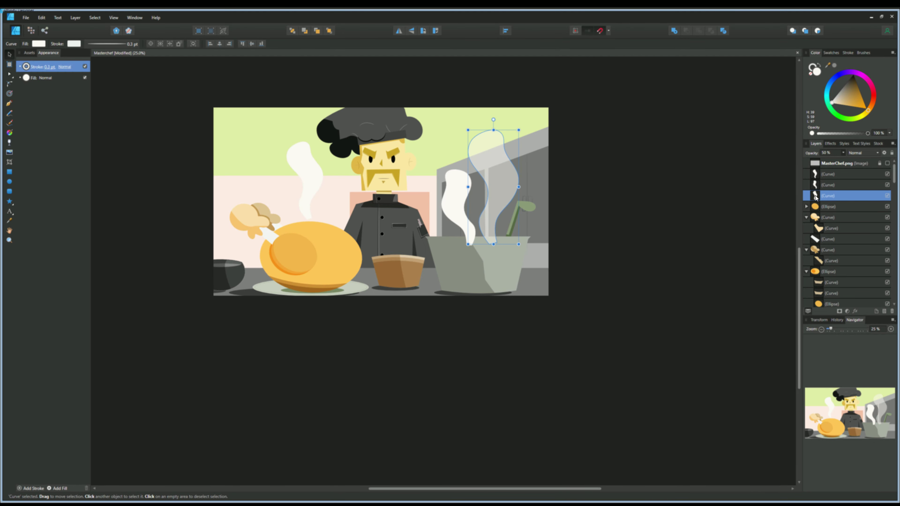
{"action": "key", "text": "ctrl+plus"}
{"action": "left_click", "coordinate": [828, 184]}
{"action": "left_click", "coordinate": [826, 174]}
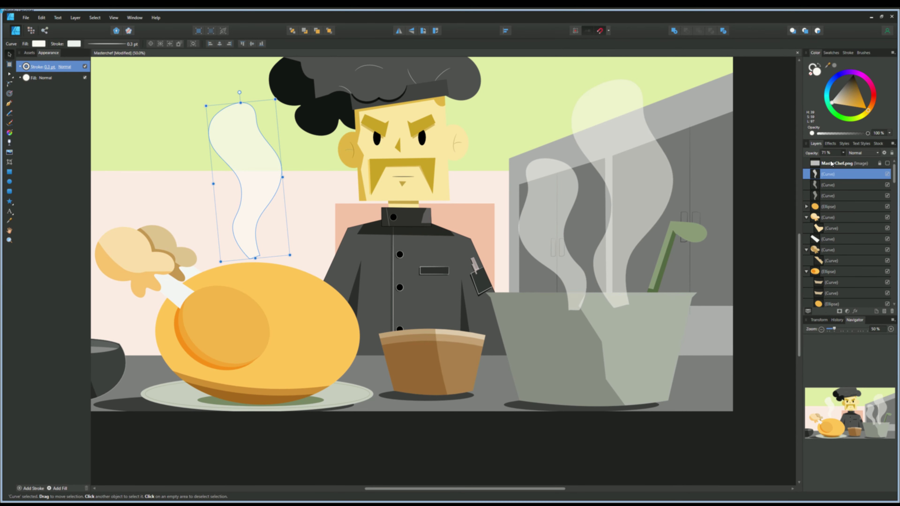
Move the two pot steam wisps behind the pot in the layer stack.
{"action": "left_click", "coordinate": [234, 325]}
{"action": "left_click_drag", "start_coordinate": [240, 326], "coordinate": [194, 269]}
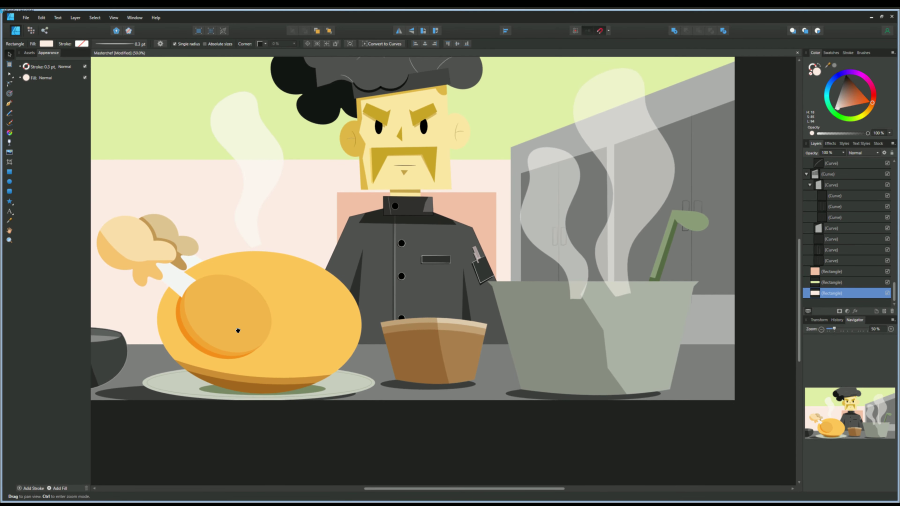
{"action": "left_click", "coordinate": [545, 160]}
{"action": "left_click_drag", "start_coordinate": [829, 169], "coordinate": [806, 279]}
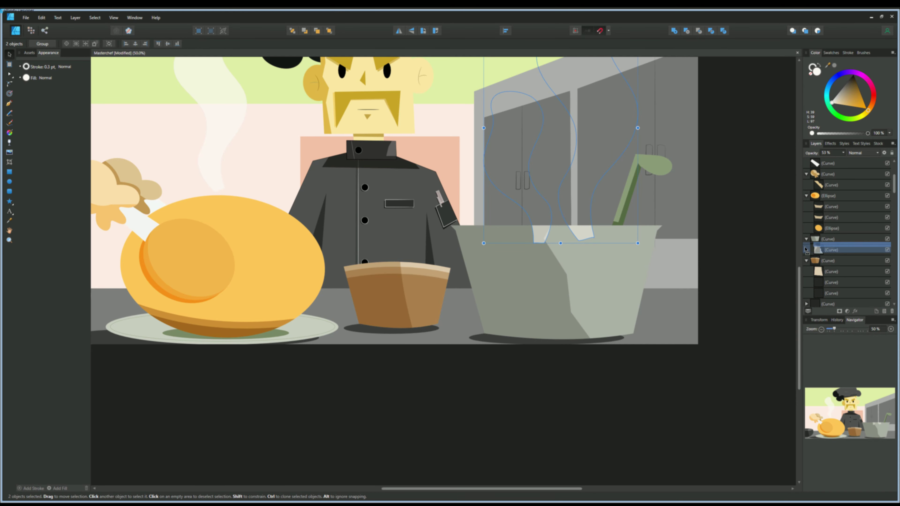
{"action": "key", "text": "ctrl+minus"}
Shift the chicken's steam wisp to sit beside the other wisp.
{"action": "left_click", "coordinate": [237, 287]}
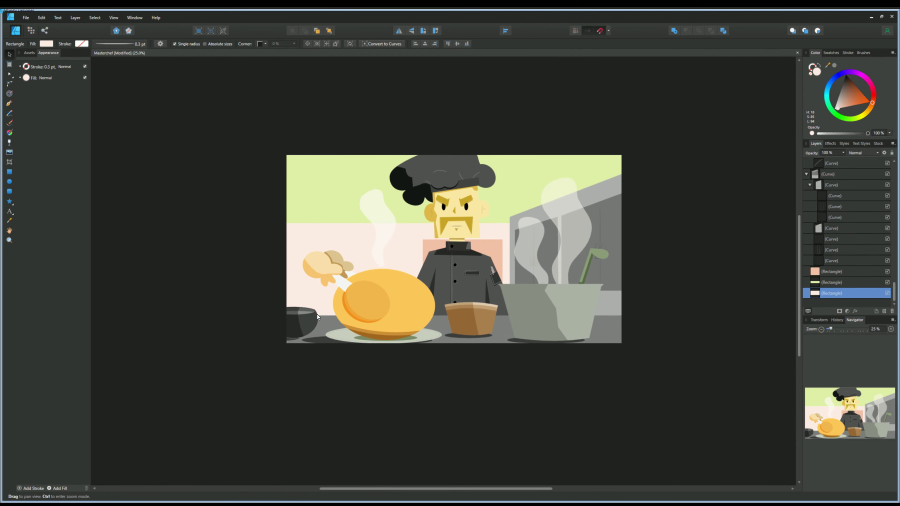
{"action": "left_click", "coordinate": [338, 196]}
{"action": "scroll", "coordinate": [338, 197], "scroll_direction": "up", "scroll_amount": 1}
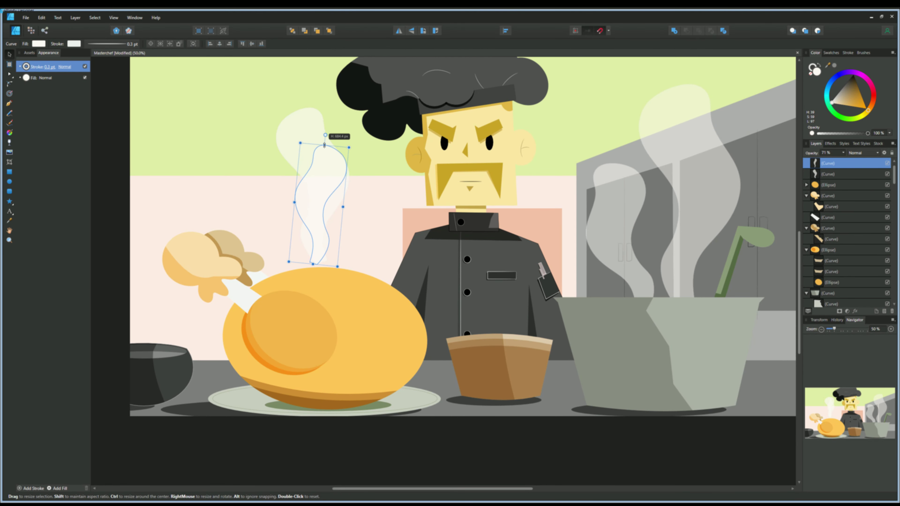
{"action": "left_click_drag", "start_coordinate": [311, 184], "coordinate": [372, 198]}
{"action": "left_click", "coordinate": [310, 263]}
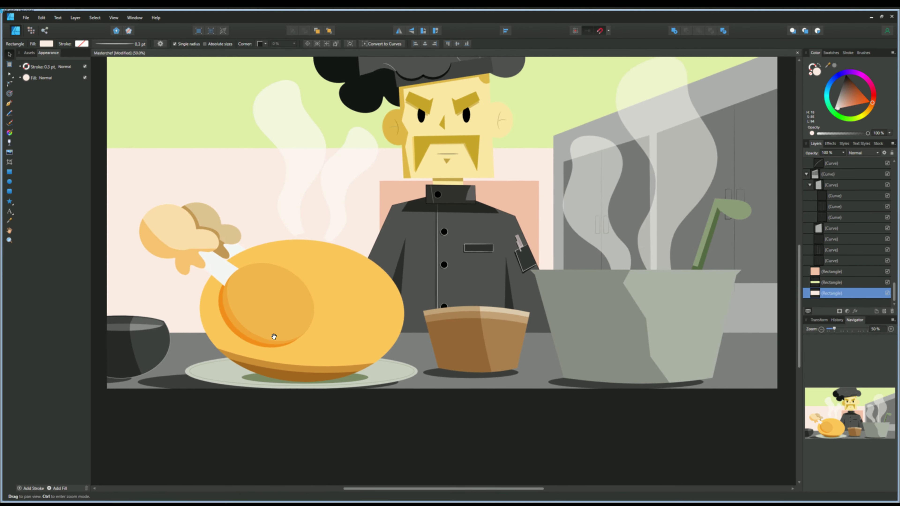
{"action": "scroll", "coordinate": [154, 337], "scroll_direction": "left", "scroll_amount": 3}
{"action": "scroll", "coordinate": [355, 315], "scroll_direction": "right", "scroll_amount": 3}
{"action": "scroll", "coordinate": [355, 315], "scroll_direction": "down", "scroll_amount": 1}
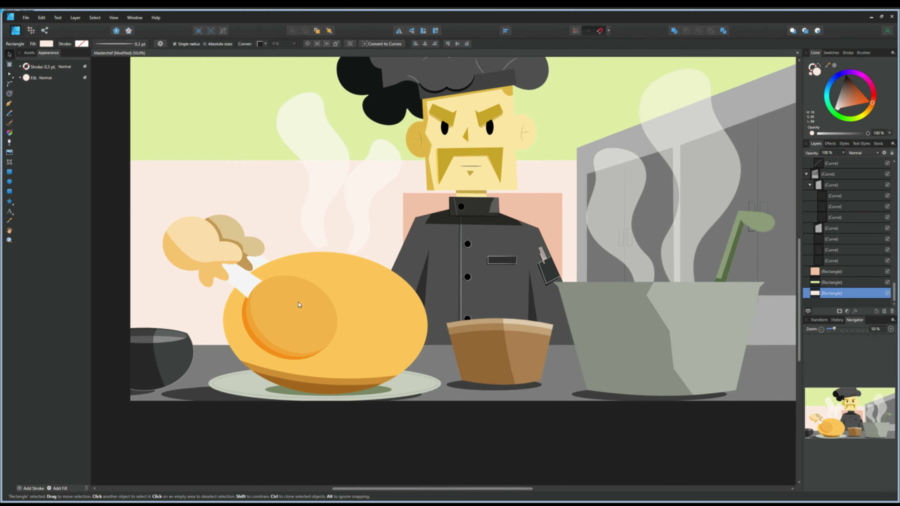
Temporarily hide the chef's jacket and hat band to check behind them.
{"action": "left_click", "coordinate": [416, 243]}
{"action": "left_click", "coordinate": [886, 163]}
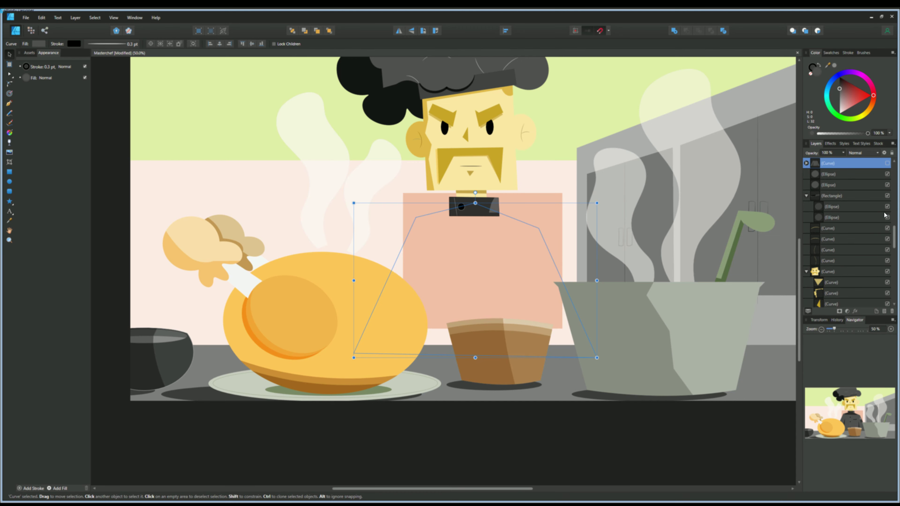
{"action": "left_click", "coordinate": [806, 196]}
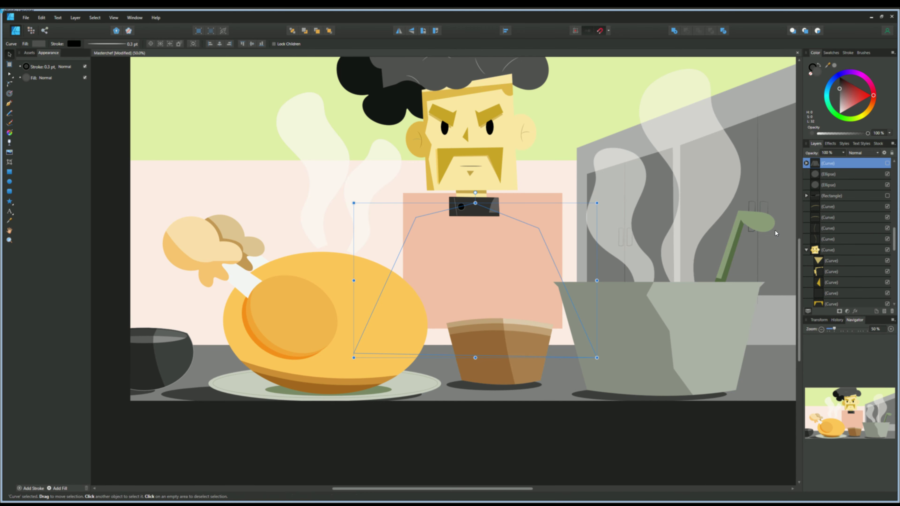
{"action": "left_click", "coordinate": [887, 196]}
{"action": "left_click", "coordinate": [886, 163]}
Select the chef's jacket, ellipse and lower layers together in the Layers panel.
{"action": "left_click", "coordinate": [806, 186], "text": "shift"}
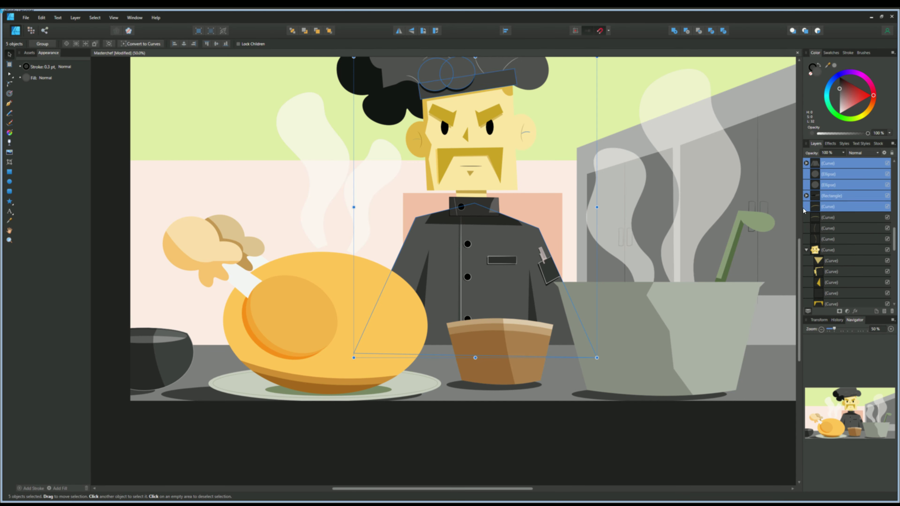
{"action": "left_click", "coordinate": [806, 240], "text": "shift"}
{"action": "left_click", "coordinate": [829, 250], "text": "shift"}
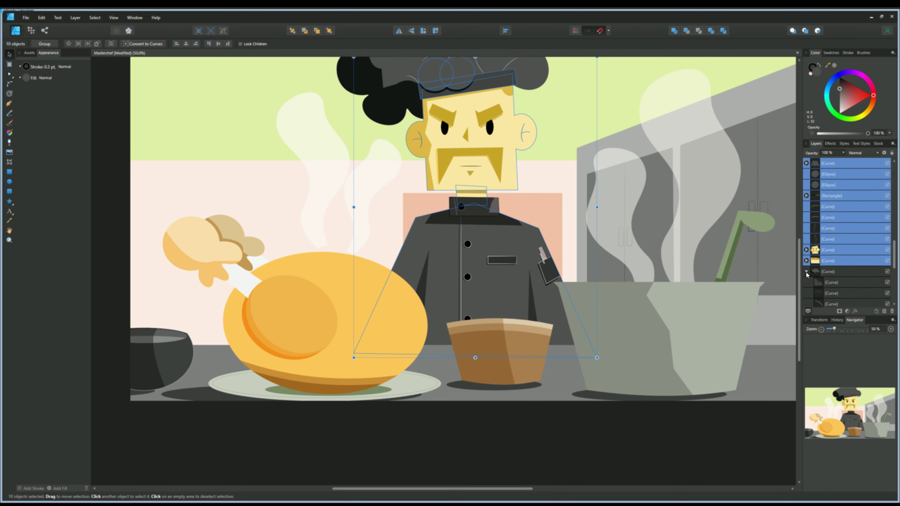
{"action": "left_click", "coordinate": [829, 271], "text": "shift"}
{"action": "scroll", "coordinate": [849, 248], "scroll_direction": "down", "scroll_amount": 3}
{"action": "key", "text": "ctrl+minus"}
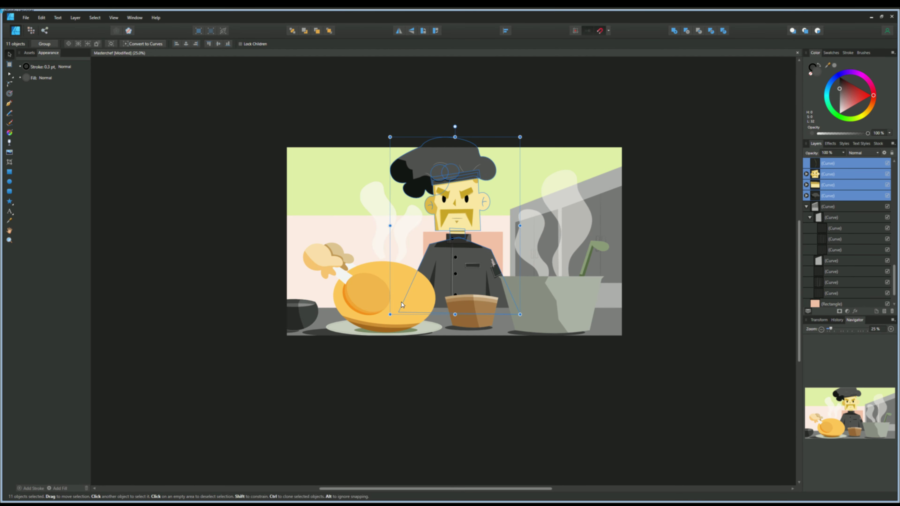
{"action": "scroll", "coordinate": [892, 253], "scroll_direction": "up", "scroll_amount": 3}
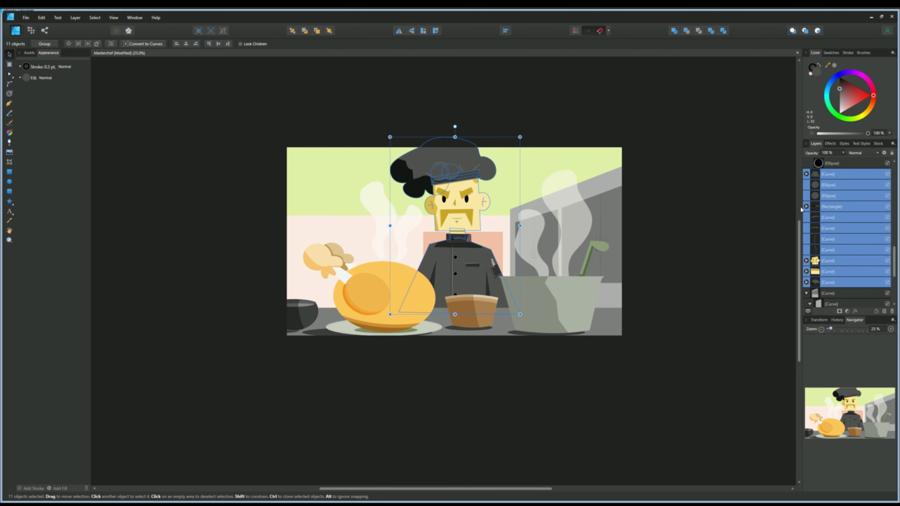
{"action": "scroll", "coordinate": [891, 241], "scroll_direction": "up", "scroll_amount": 2}
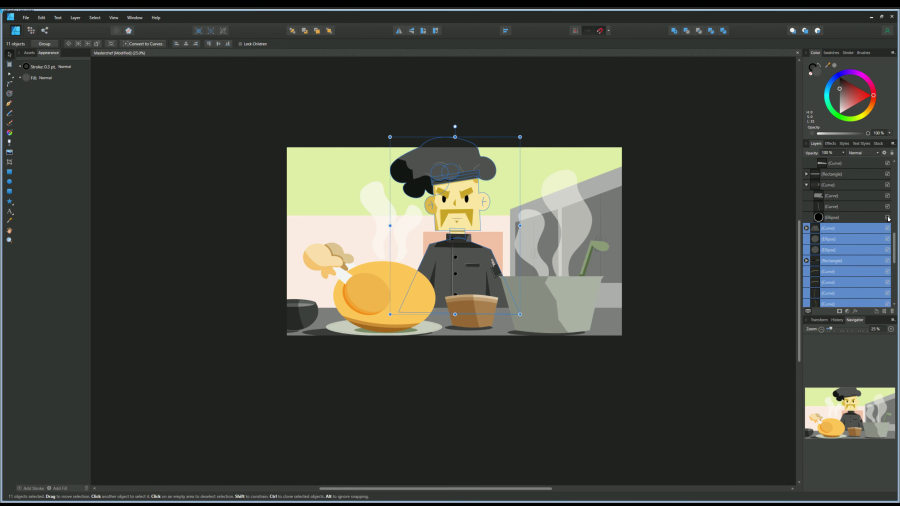
Move two of the chef's curve layers lower in the stack.
{"action": "left_click", "coordinate": [806, 185]}
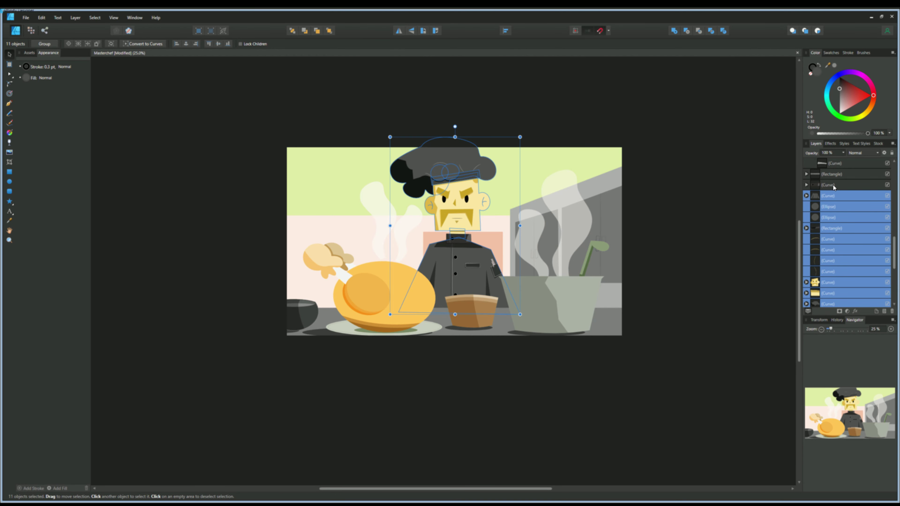
{"action": "left_click_drag", "start_coordinate": [806, 184], "coordinate": [806, 275]}
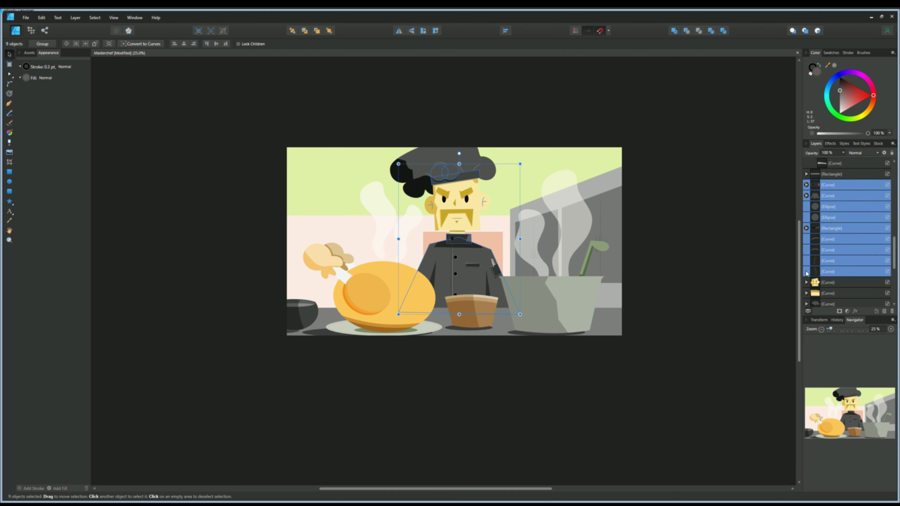
{"action": "left_click", "coordinate": [814, 260]}
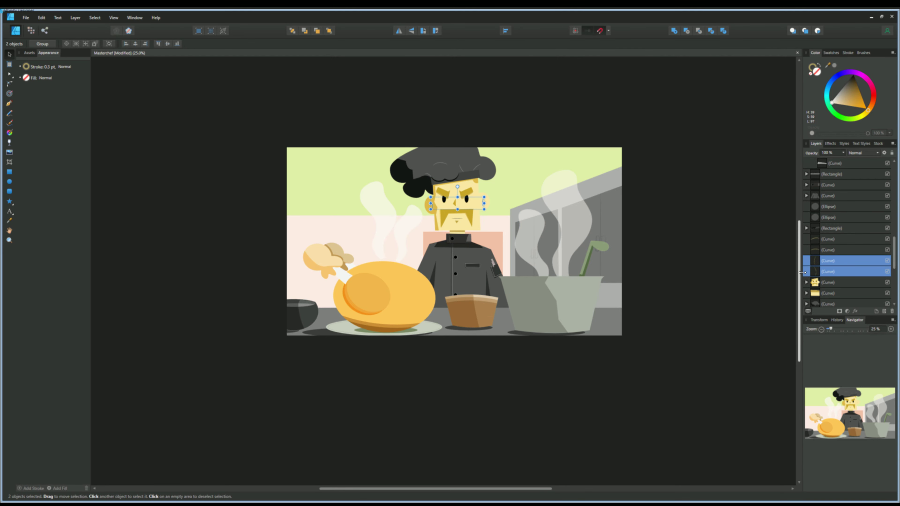
{"action": "left_click_drag", "start_coordinate": [815, 272], "coordinate": [820, 289]}
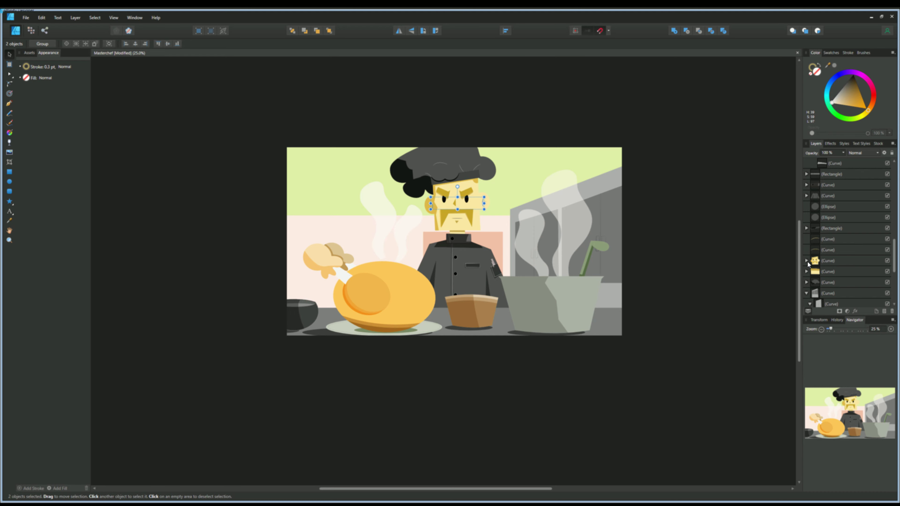
{"action": "left_click", "coordinate": [827, 272]}
{"action": "scroll", "coordinate": [805, 233], "scroll_direction": "up", "scroll_amount": 2}
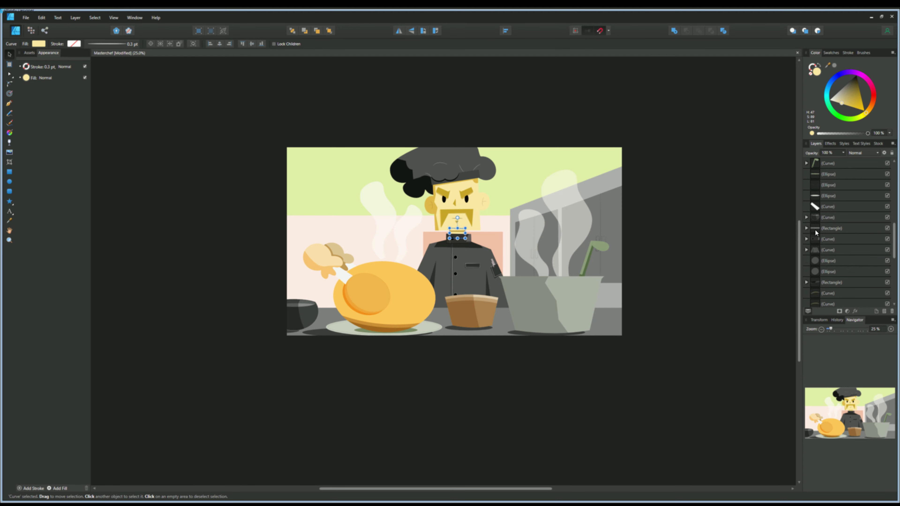
Drag the two eyebrow curves to a new stacking position.
{"action": "left_click_drag", "start_coordinate": [815, 233], "coordinate": [815, 283]}
{"action": "scroll", "coordinate": [815, 214], "scroll_direction": "down", "scroll_amount": 4}
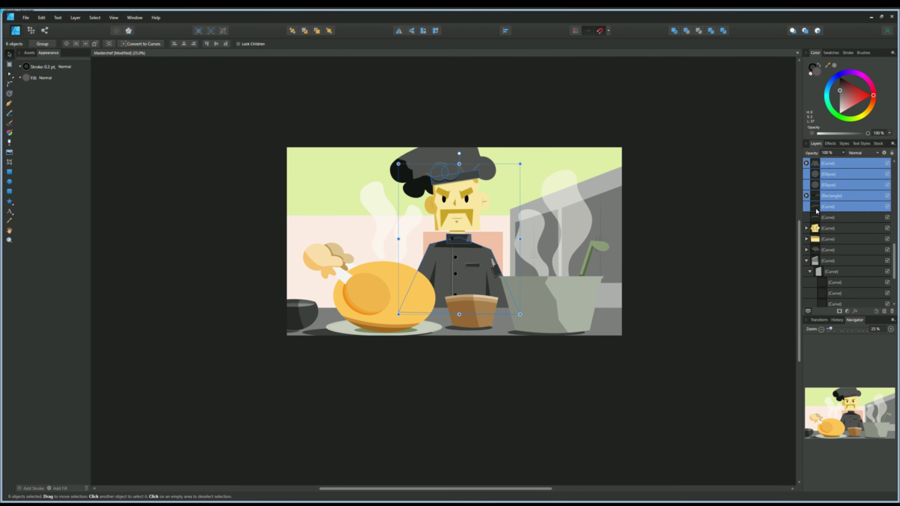
{"action": "left_click", "coordinate": [815, 217]}
{"action": "left_click_drag", "start_coordinate": [815, 212], "coordinate": [821, 248]}
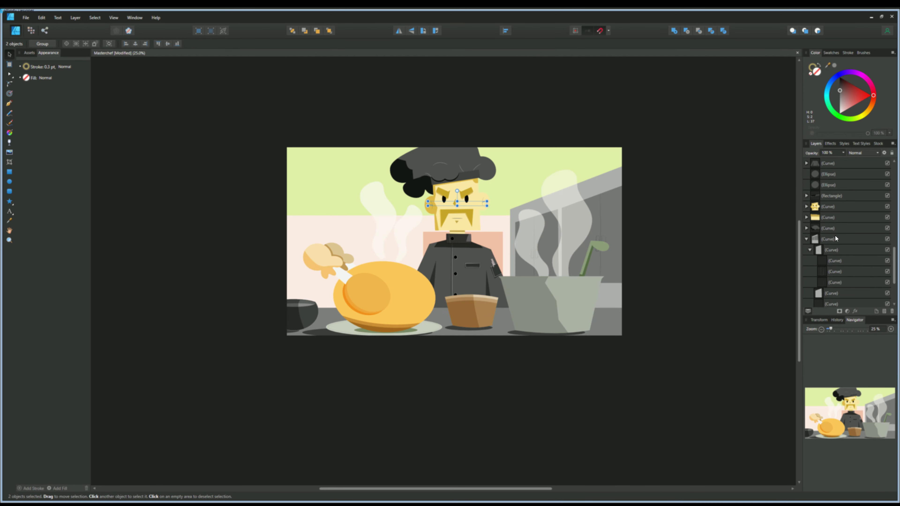
Group the eight chef layers, including the hat curves and ellipse.
{"action": "left_click_drag", "start_coordinate": [814, 178], "coordinate": [813, 197]}
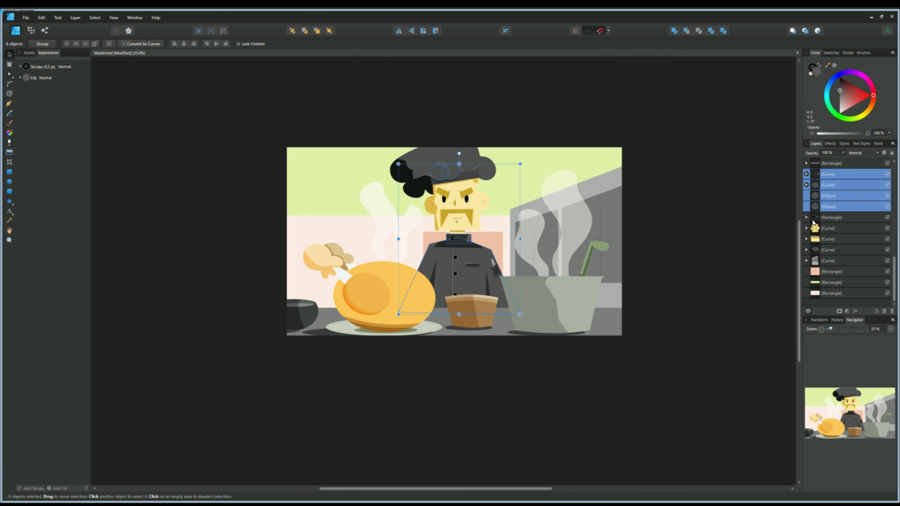
{"action": "left_click_drag", "start_coordinate": [829, 250], "coordinate": [830, 252]}
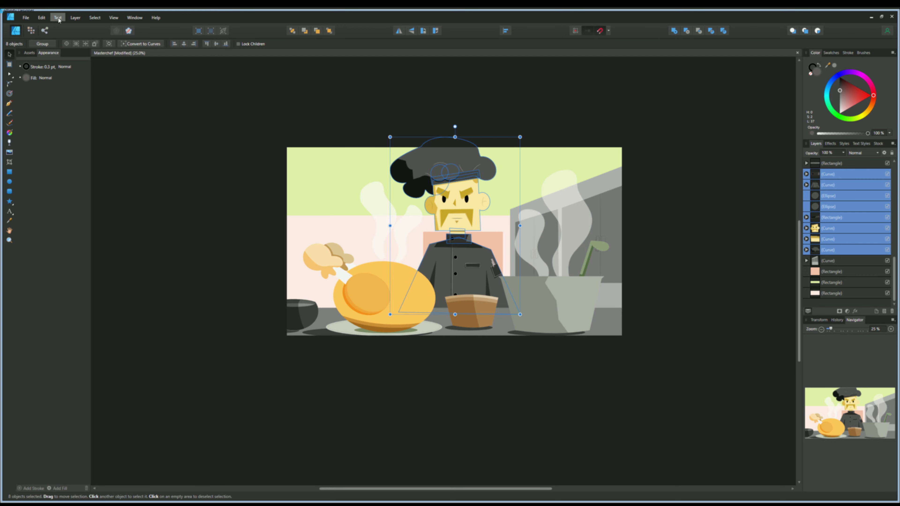
{"action": "key", "text": "ctrl+g"}
Hide the chef group and narrow the pink rectangle to a single door panel.
{"action": "left_click", "coordinate": [886, 249]}
{"action": "left_click", "coordinate": [433, 294]}
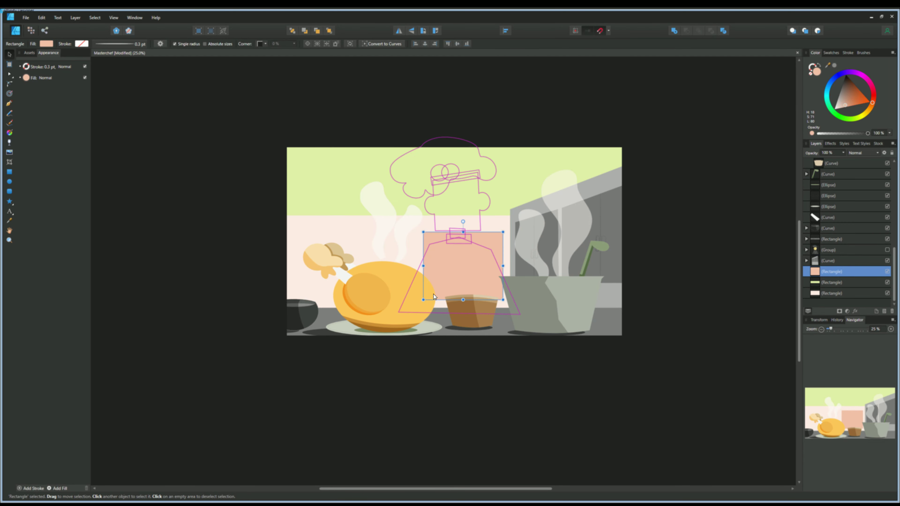
{"action": "scroll", "coordinate": [343, 285], "scroll_direction": "up", "scroll_amount": 2}
{"action": "left_click_drag", "start_coordinate": [343, 285], "coordinate": [356, 233]}
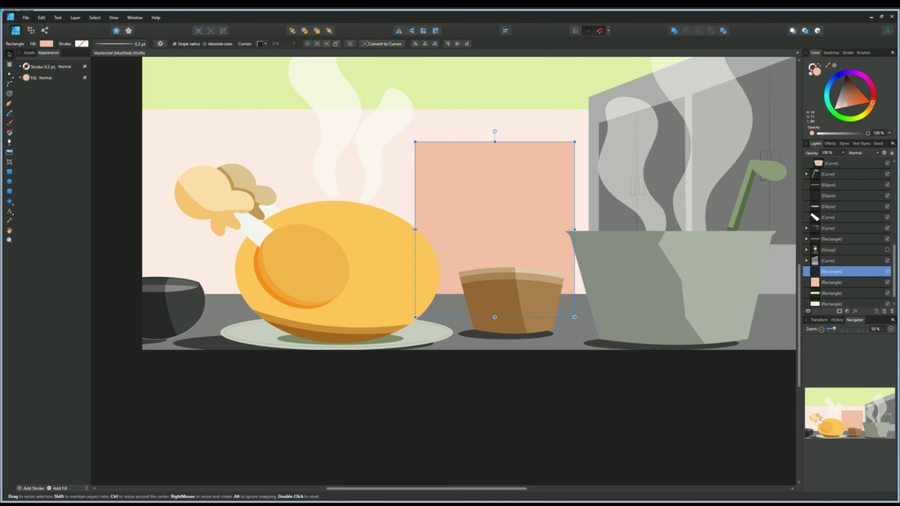
{"action": "left_click_drag", "start_coordinate": [415, 229], "coordinate": [418, 230]}
{"action": "left_click_drag", "start_coordinate": [493, 142], "coordinate": [494, 146]}
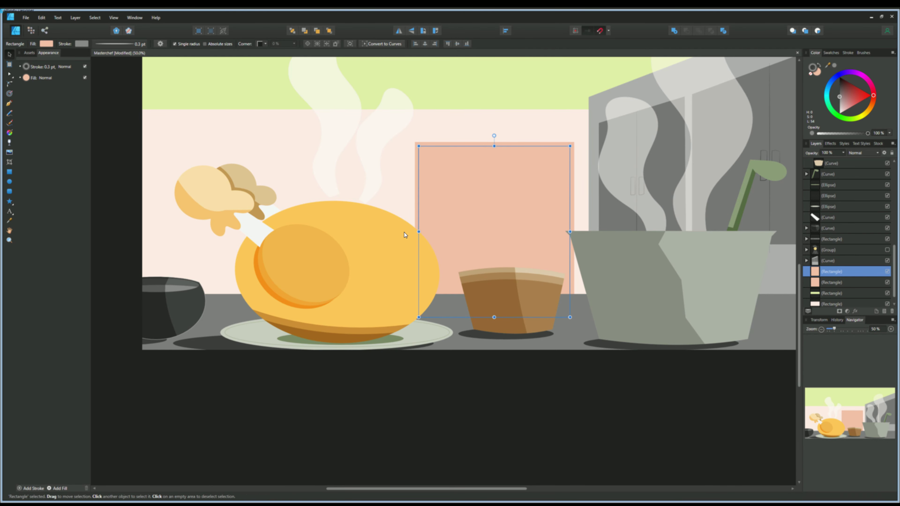
{"action": "left_click_drag", "start_coordinate": [418, 231], "coordinate": [495, 231]}
Set the door panel to Multiply with no stroke, and copy it one width left.
{"action": "left_click", "coordinate": [863, 153]}
{"action": "left_click", "coordinate": [861, 198]}
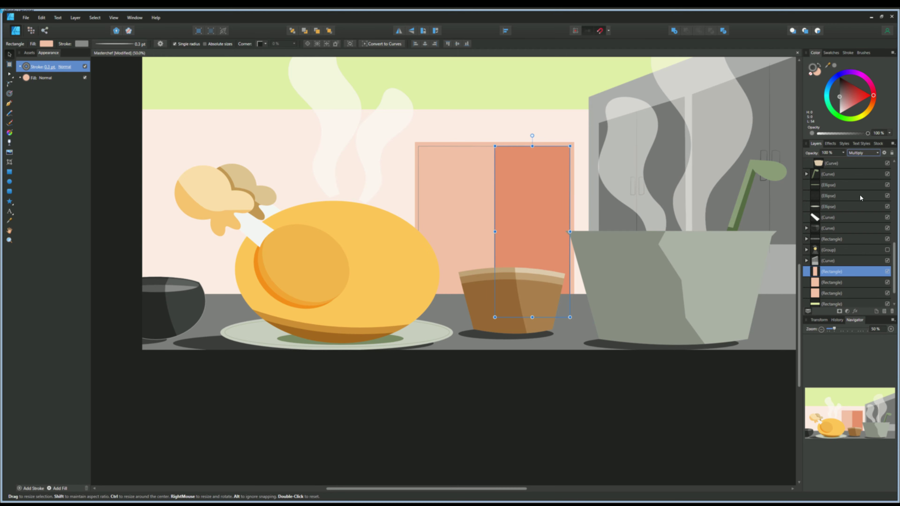
{"action": "left_click", "coordinate": [811, 75]}
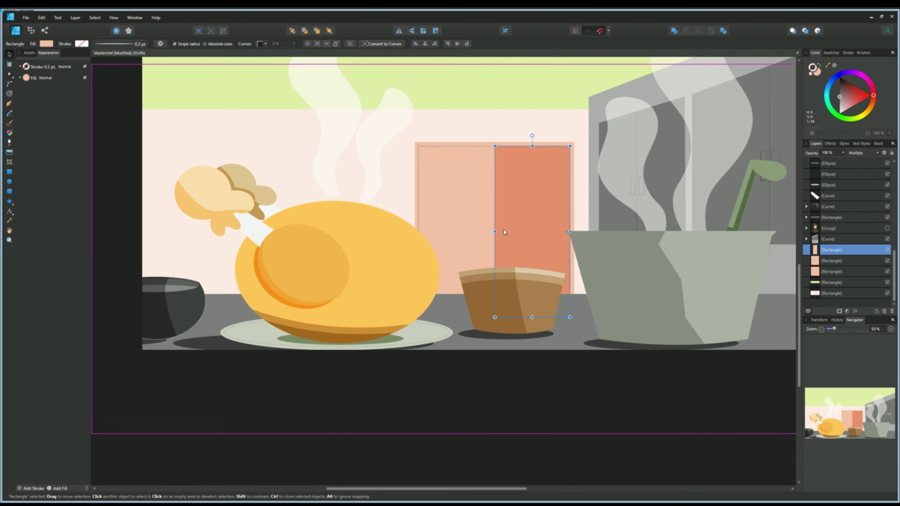
{"action": "left_click_drag", "start_coordinate": [522, 235], "coordinate": [446, 232]}
Show the chef group to check the doors, then hide it again.
{"action": "left_click", "coordinate": [425, 236]}
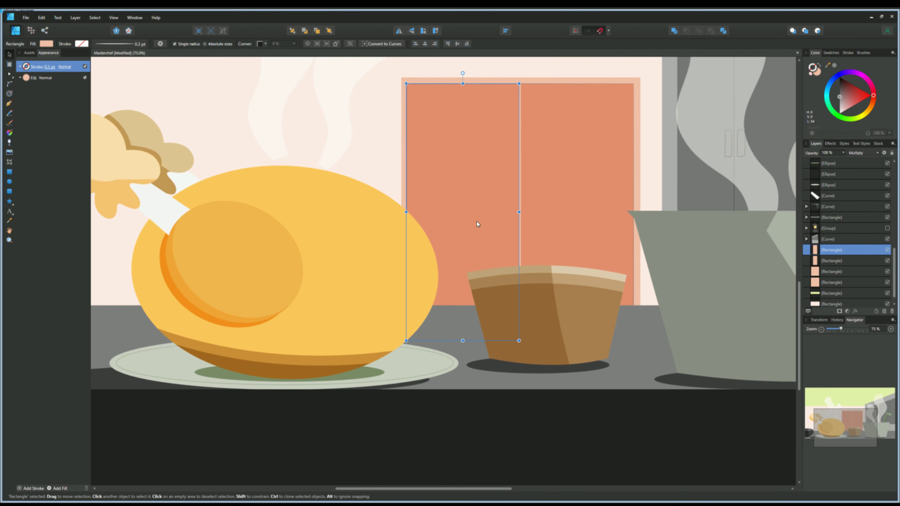
{"action": "left_click", "coordinate": [888, 218]}
{"action": "key", "text": "ctrl+minus"}
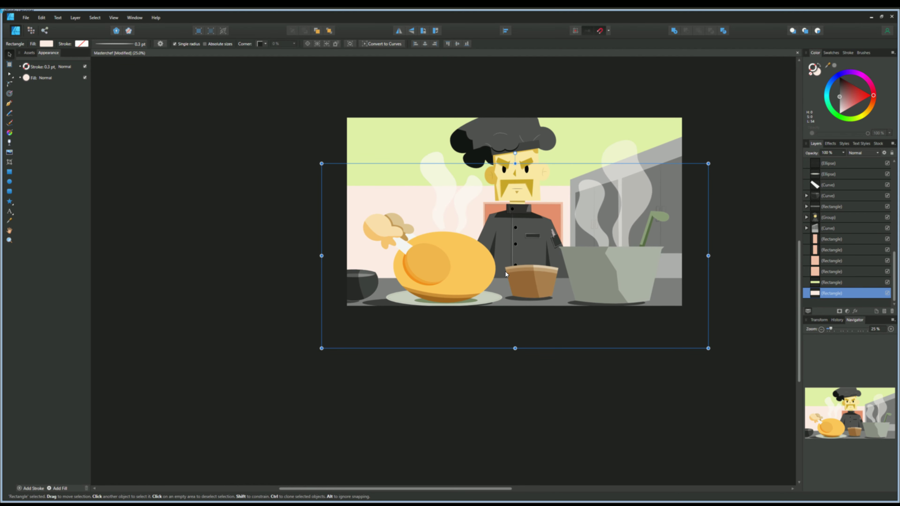
{"action": "left_click", "coordinate": [888, 218]}
{"action": "scroll", "coordinate": [506, 186], "scroll_direction": "up", "scroll_amount": 2}
Draw a small sign rectangle above the doors with a red border and white fill.
{"action": "scroll", "coordinate": [506, 186], "scroll_direction": "up", "scroll_amount": 1}
{"action": "key", "text": "m"}
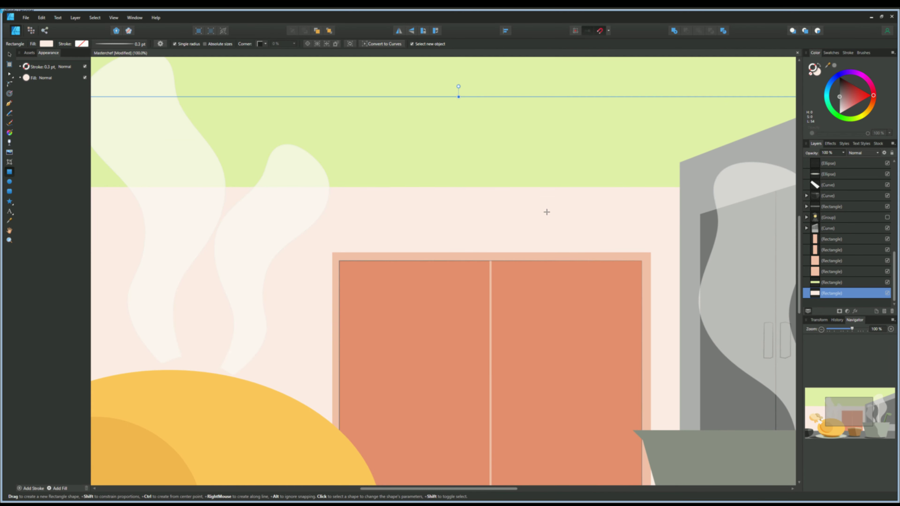
{"action": "left_click_drag", "start_coordinate": [547, 205], "coordinate": [435, 242]}
{"action": "left_click_drag", "start_coordinate": [871, 103], "coordinate": [861, 98]}
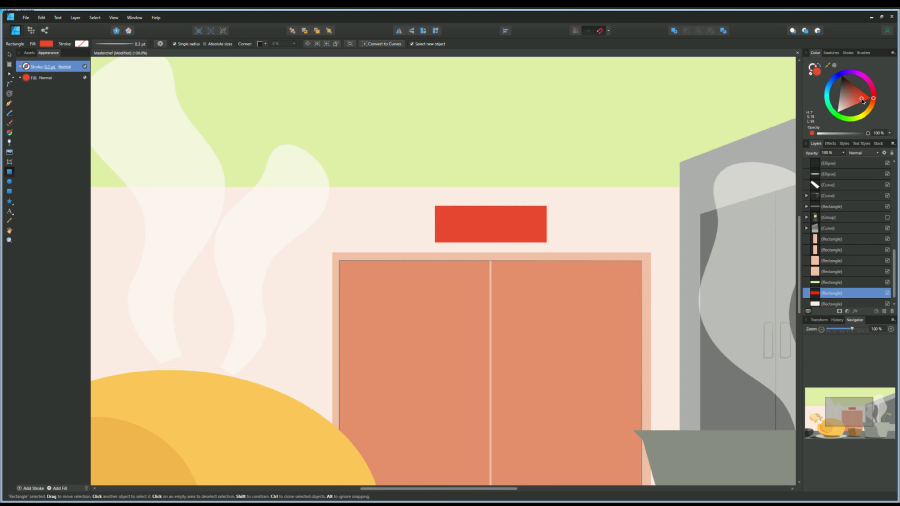
{"action": "left_click_drag", "start_coordinate": [490, 243], "coordinate": [490, 237]}
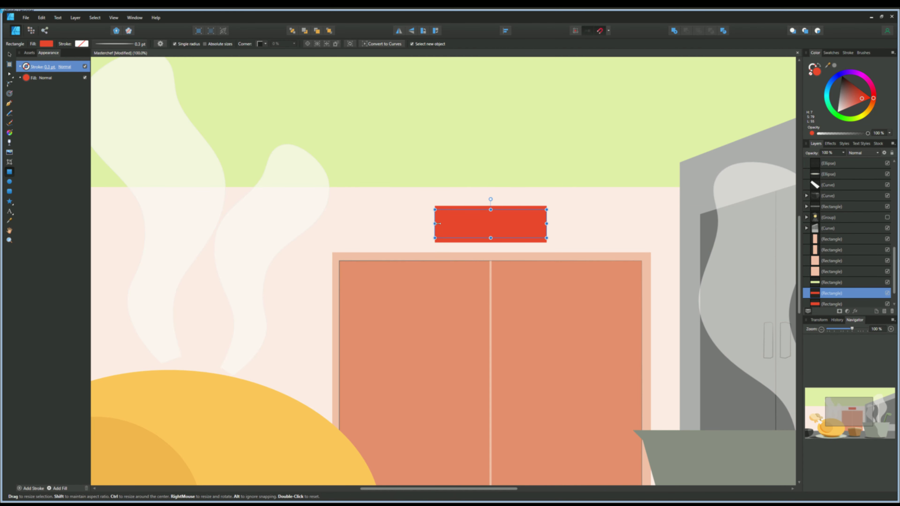
{"action": "left_click", "coordinate": [838, 107]}
{"action": "left_click", "coordinate": [831, 53]}
{"action": "left_click", "coordinate": [889, 92]}
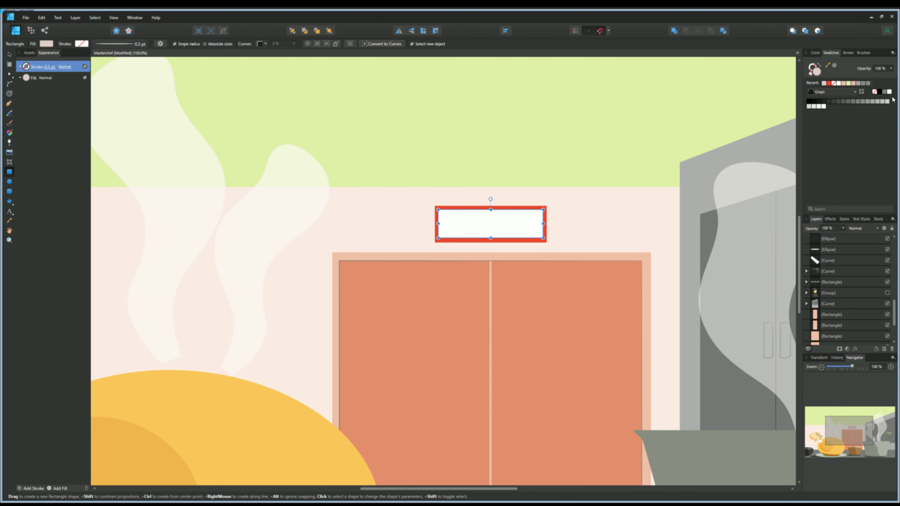
Add artistic text 'EXIT' and place it inside the white sign.
{"action": "left_click", "coordinate": [10, 211]}
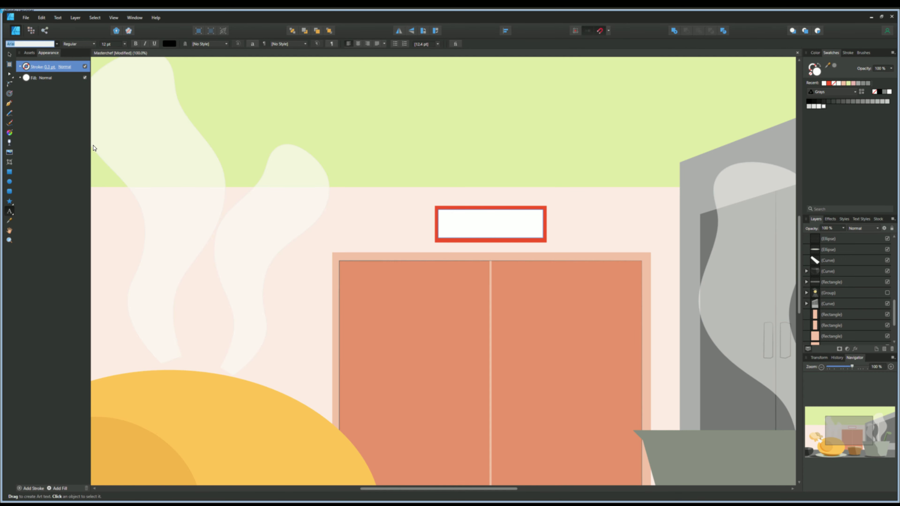
{"action": "left_click", "coordinate": [468, 224]}
{"action": "type", "text": "EXIT"}
{"action": "key", "text": "Escape"}
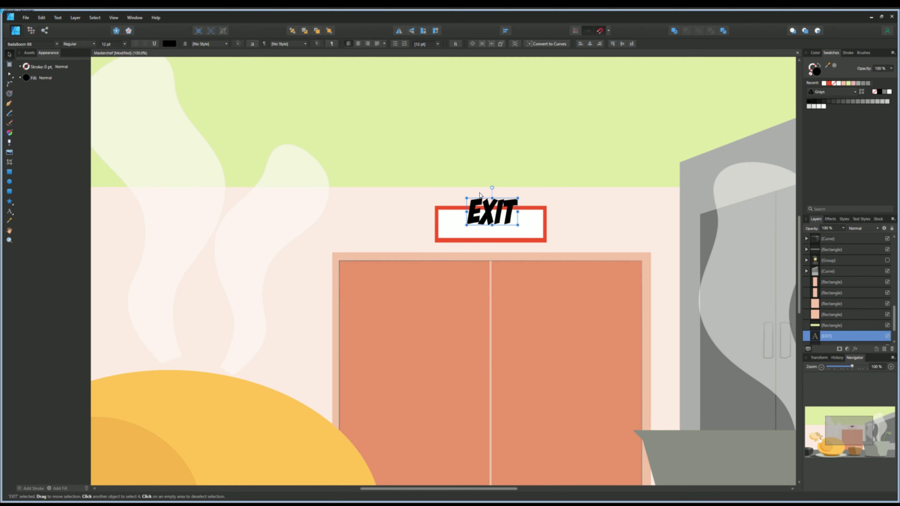
{"action": "left_click_drag", "start_coordinate": [491, 212], "coordinate": [489, 224]}
Group the four door rectangles and nest the EXIT text inside the sign.
{"action": "left_click", "coordinate": [461, 207]}
{"action": "scroll", "coordinate": [460, 208], "scroll_direction": "down", "scroll_amount": 2}
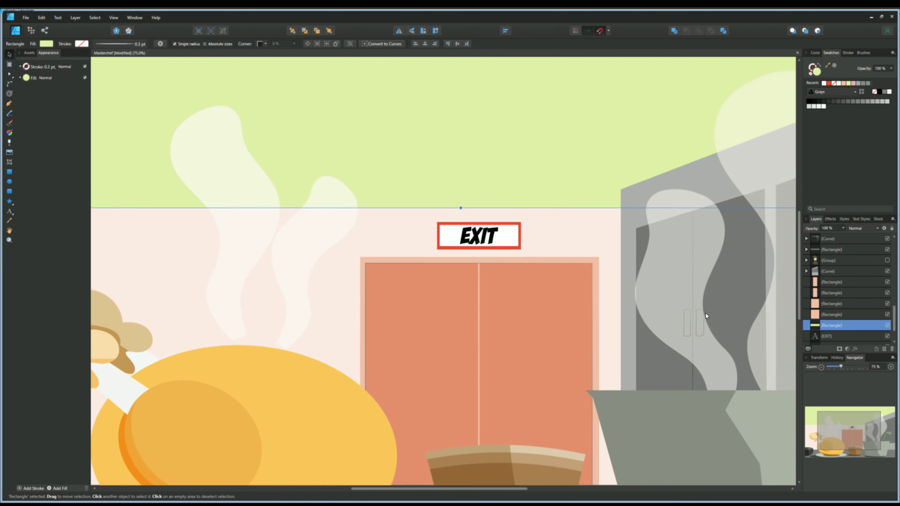
{"action": "scroll", "coordinate": [389, 284], "scroll_direction": "down", "scroll_amount": 2}
{"action": "scroll", "coordinate": [354, 318], "scroll_direction": "down", "scroll_amount": 1}
{"action": "scroll", "coordinate": [349, 336], "scroll_direction": "down", "scroll_amount": 1}
{"action": "scroll", "coordinate": [474, 315], "scroll_direction": "up", "scroll_amount": 2}
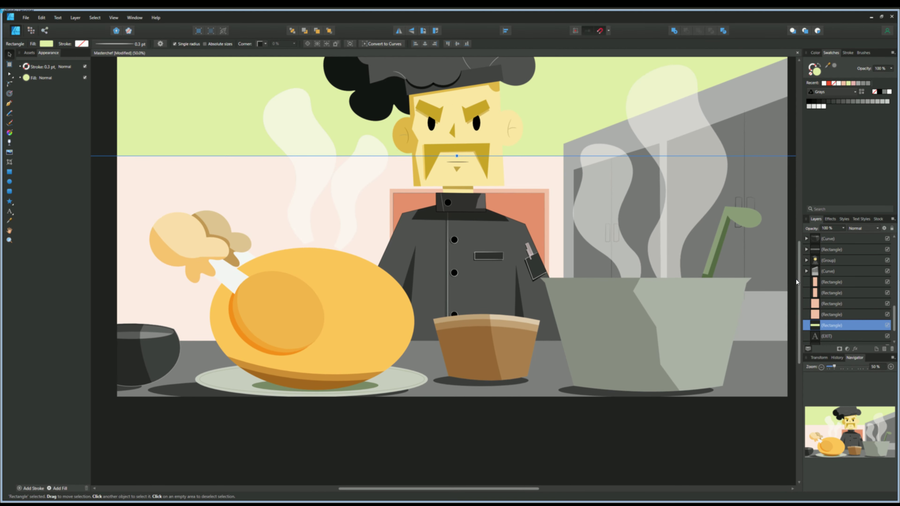
{"action": "left_click_drag", "start_coordinate": [586, 262], "coordinate": [517, 199]}
{"action": "left_click", "coordinate": [820, 283]}
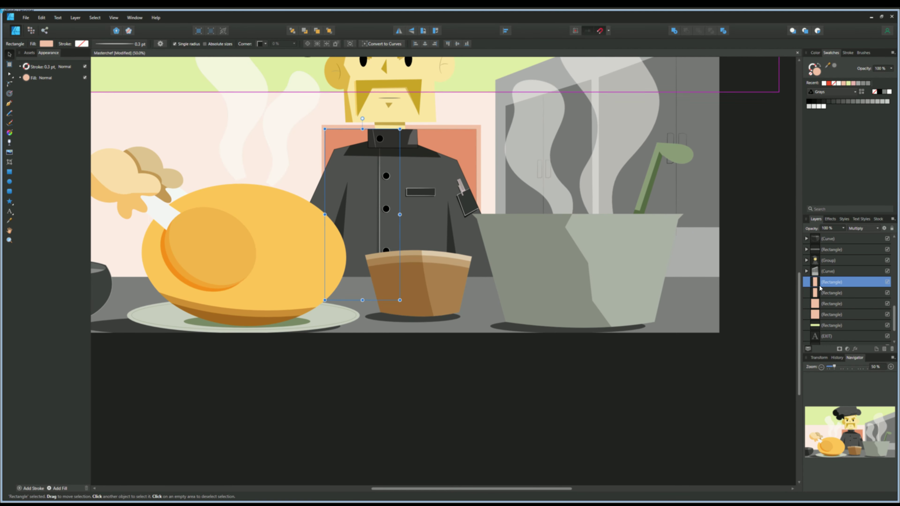
{"action": "left_click", "coordinate": [828, 314], "text": "shift"}
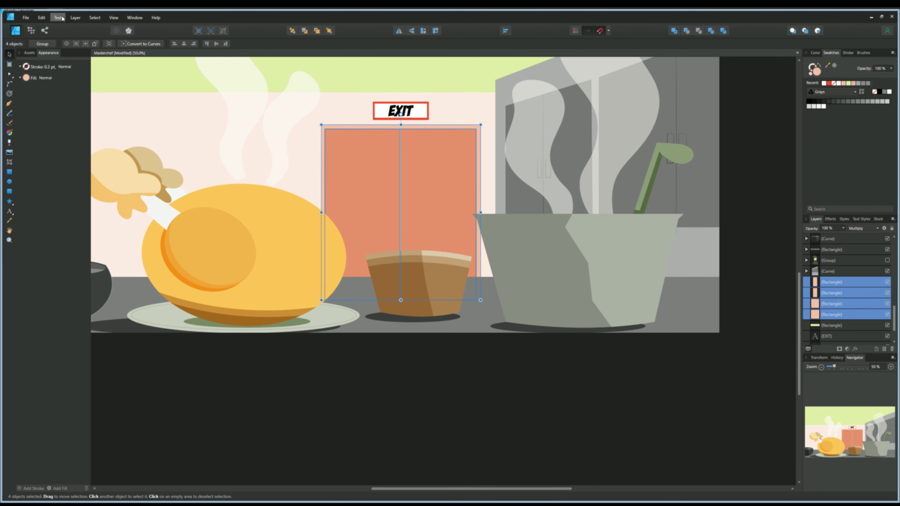
{"action": "key", "text": "ctrl+g"}
{"action": "left_click", "coordinate": [829, 304]}
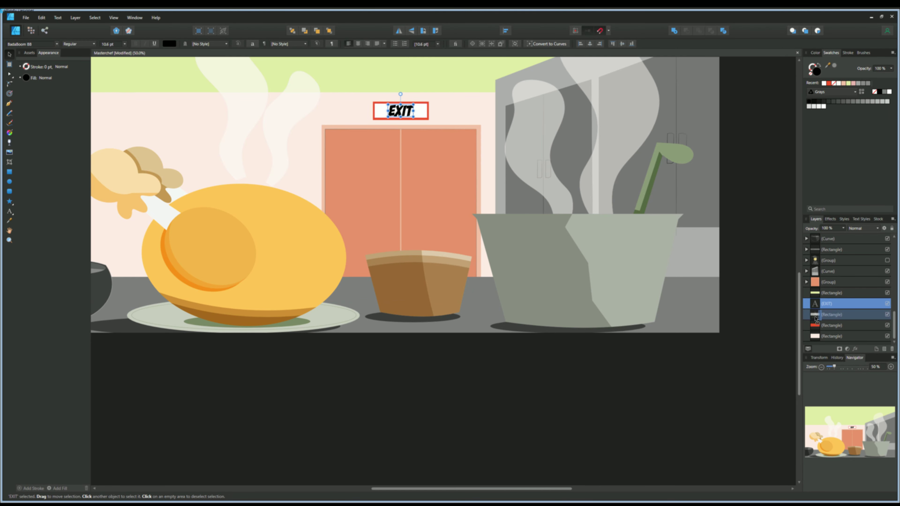
{"action": "left_click_drag", "start_coordinate": [829, 303], "coordinate": [830, 314]}
Hide the grey cabinets, pink background, door and green top band layers.
{"action": "left_click", "coordinate": [813, 339]}
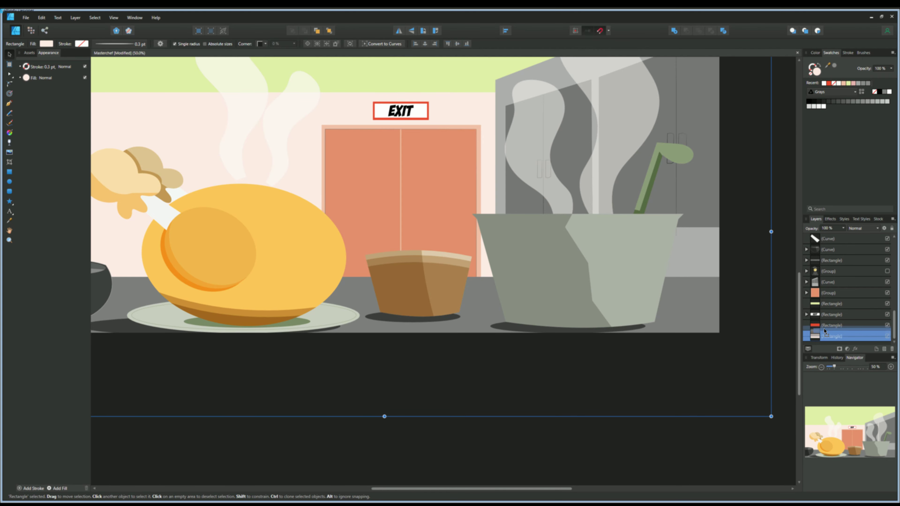
{"action": "left_click", "coordinate": [495, 287]}
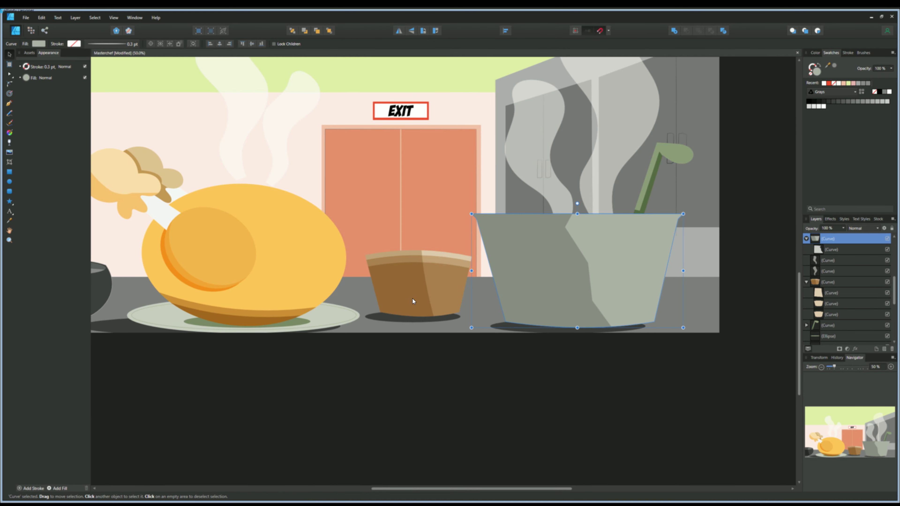
{"action": "scroll", "coordinate": [826, 326], "scroll_direction": "up", "scroll_amount": 5}
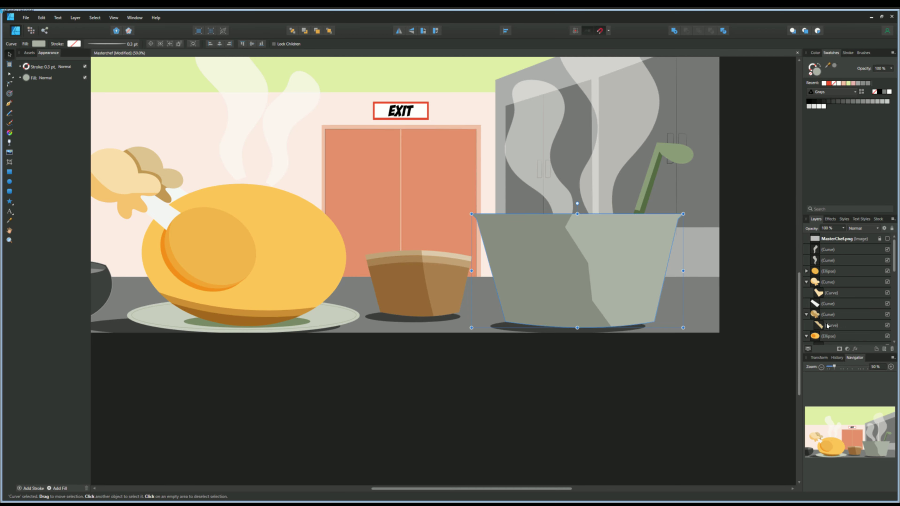
{"action": "scroll", "coordinate": [876, 262], "scroll_direction": "down", "scroll_amount": 5}
{"action": "left_click", "coordinate": [875, 336]}
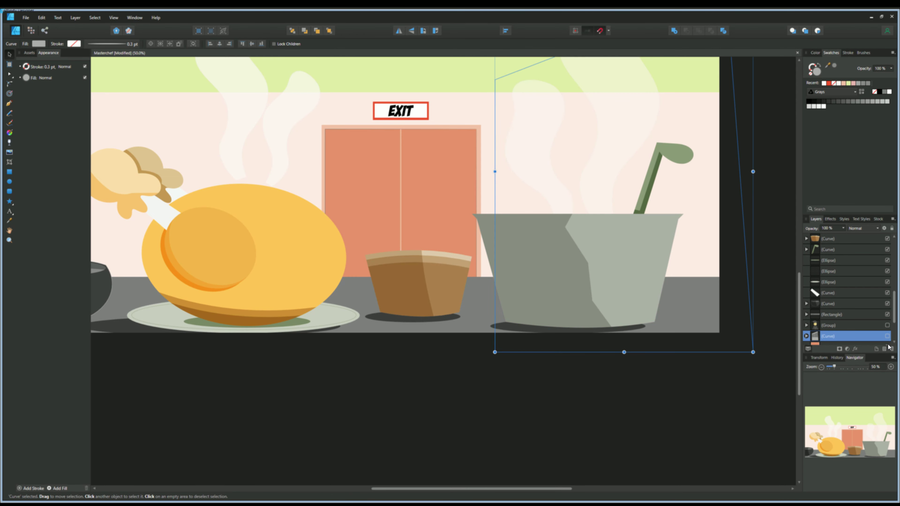
{"action": "scroll", "coordinate": [859, 316], "scroll_direction": "down", "scroll_amount": 2}
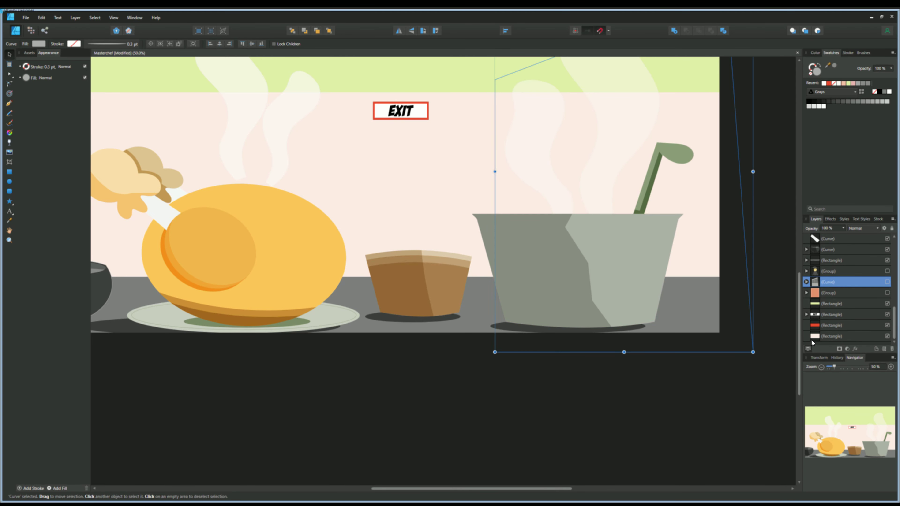
{"action": "left_click", "coordinate": [829, 337]}
{"action": "left_click", "coordinate": [887, 335]}
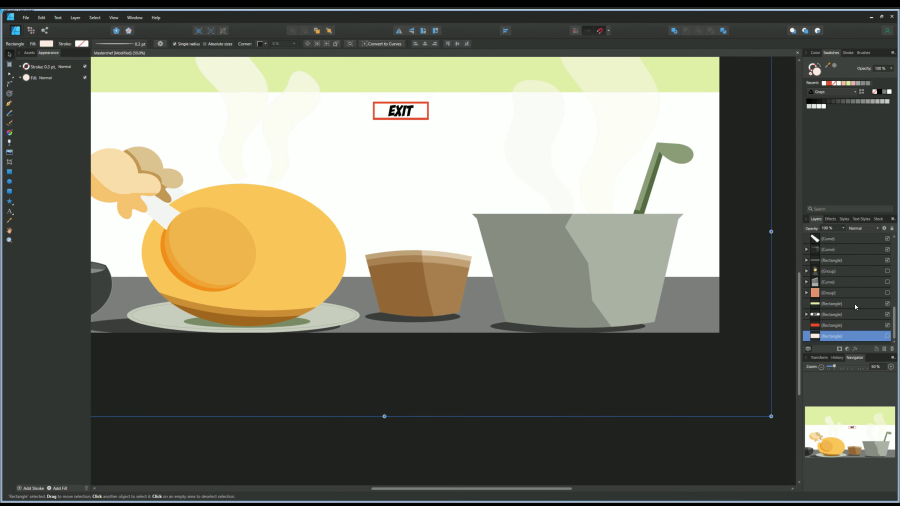
{"action": "left_click", "coordinate": [887, 303]}
{"action": "key", "text": "ctrl+minus"}
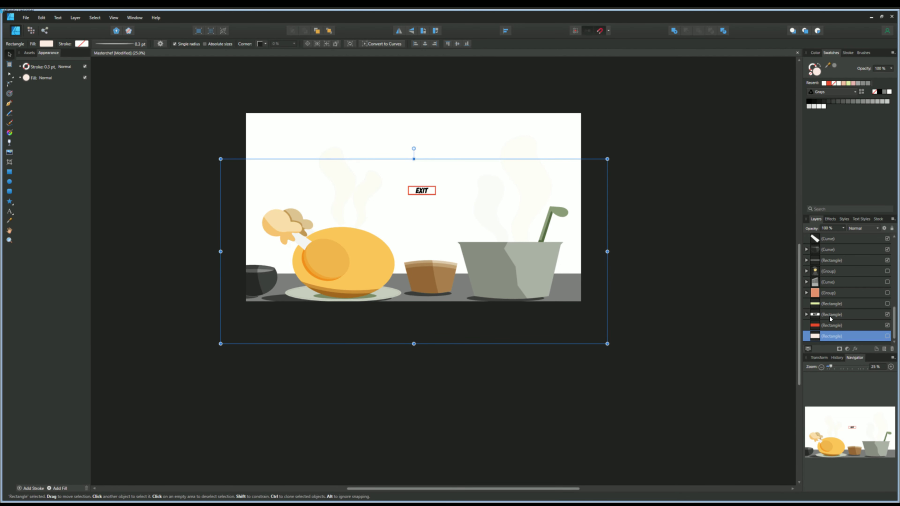
{"action": "left_click", "coordinate": [145, 188]}
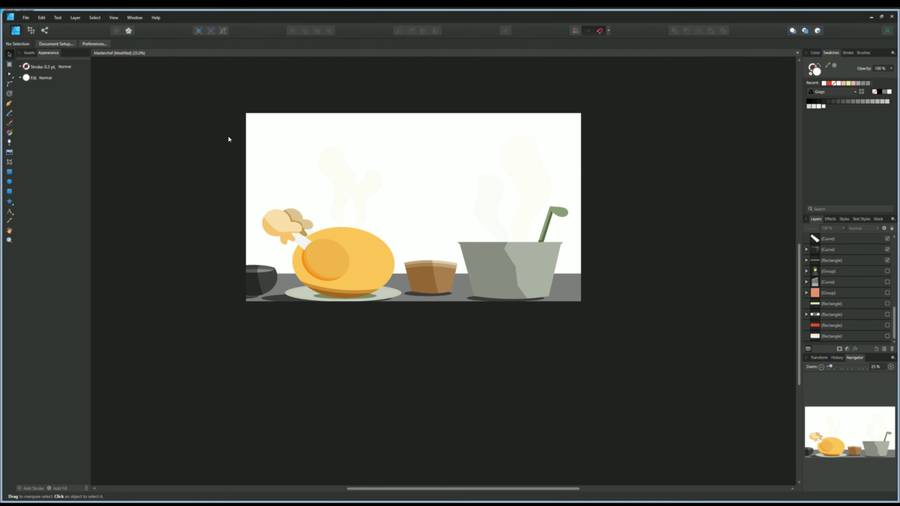
Marquee-select the 18 foreground food, pot and steam shapes and group them.
{"action": "left_click_drag", "start_coordinate": [228, 139], "coordinate": [598, 341]}
{"action": "left_click", "coordinate": [786, 283]}
{"action": "left_click", "coordinate": [887, 260]}
{"action": "left_click", "coordinate": [886, 261]}
{"action": "left_click_drag", "start_coordinate": [214, 132], "coordinate": [650, 350]}
{"action": "key", "text": "ctrl+g"}
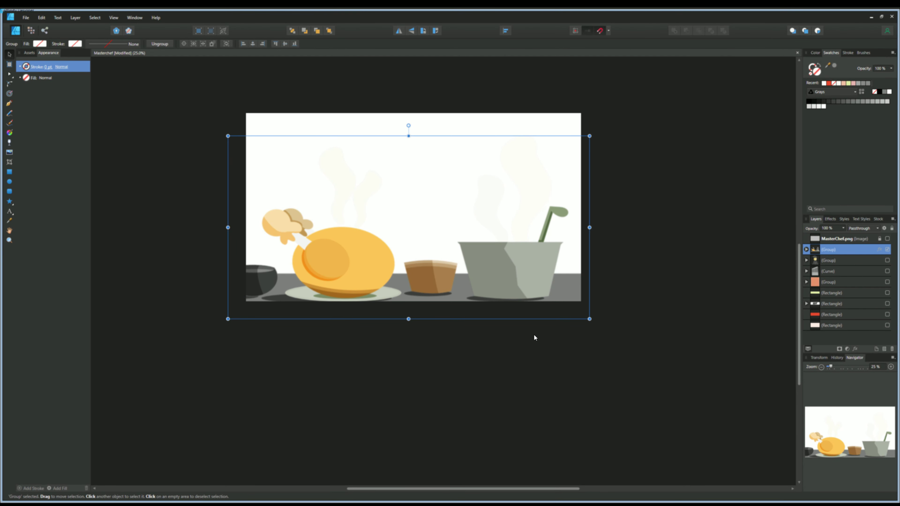
Show the chef, cabinets, door, green band and pale pink background layers again.
{"action": "left_click", "coordinate": [886, 260]}
{"action": "left_click_drag", "start_coordinate": [886, 272], "coordinate": [886, 293]}
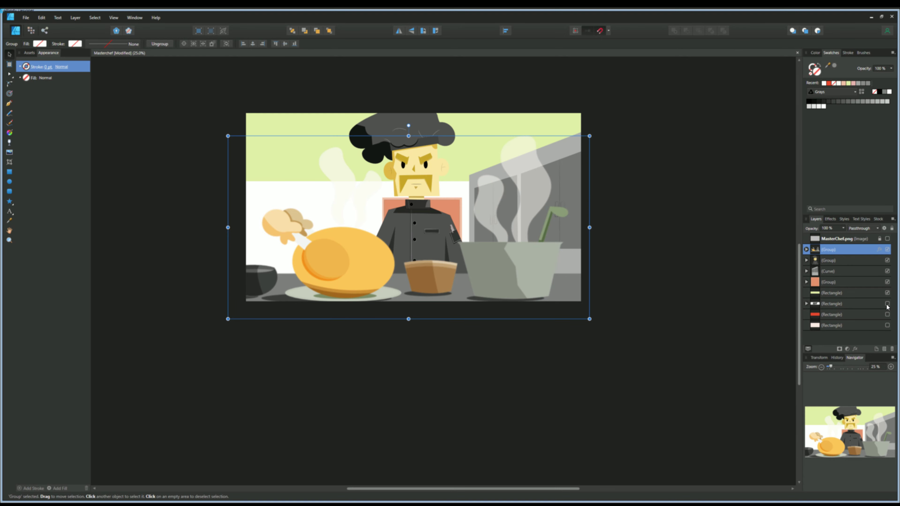
{"action": "left_click", "coordinate": [887, 325]}
{"action": "scroll", "coordinate": [227, 310], "scroll_direction": "up", "scroll_amount": 1}
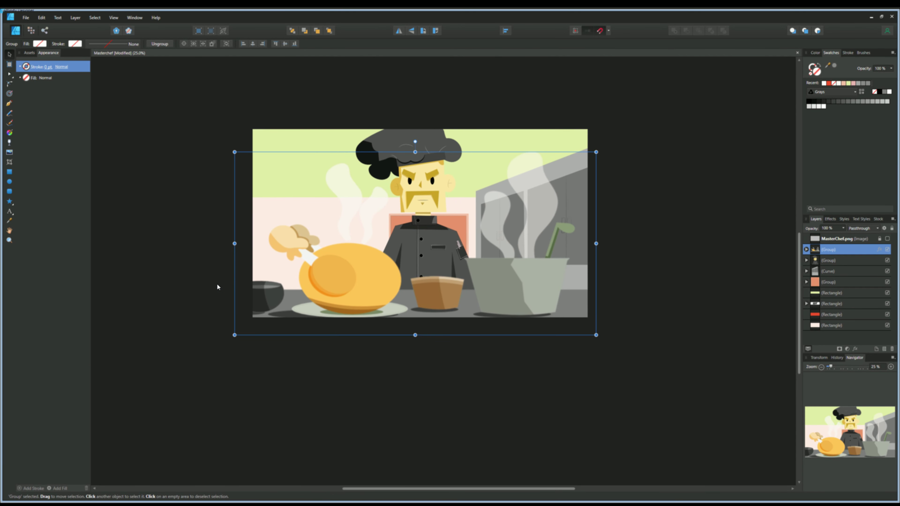
{"action": "scroll", "coordinate": [233, 318], "scroll_direction": "up", "scroll_amount": 2}
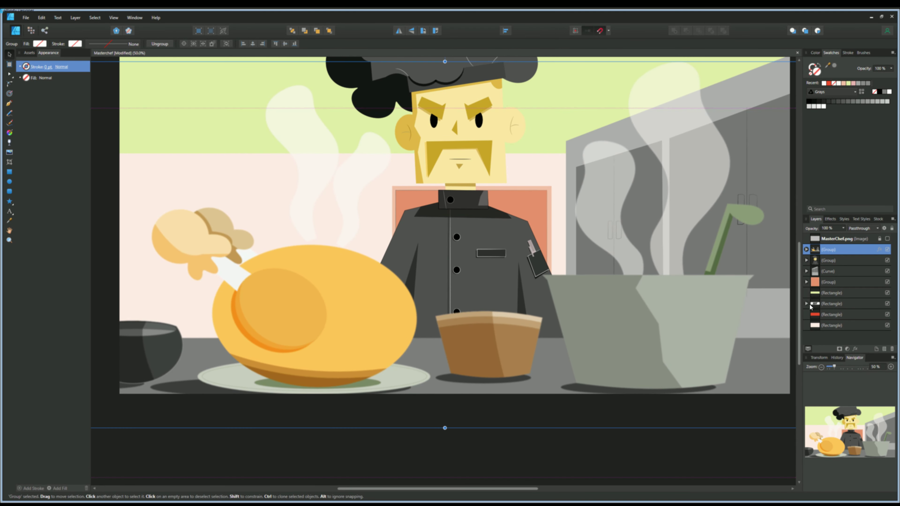
{"action": "key", "text": "Escape"}
{"action": "scroll", "coordinate": [283, 304], "scroll_direction": "down", "scroll_amount": 2}
{"action": "scroll", "coordinate": [257, 262], "scroll_direction": "up", "scroll_amount": 2}
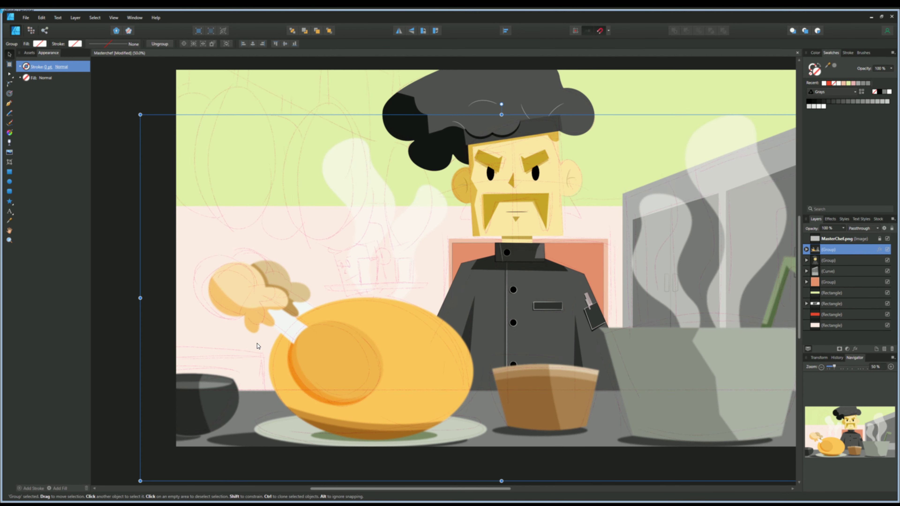
{"action": "scroll", "coordinate": [462, 318], "scroll_direction": "left", "scroll_amount": 3}
Draw a four-sided box shape with the Pen tool left of the roast chicken.
{"action": "key", "text": "p"}
{"action": "left_click", "coordinate": [462, 321]}
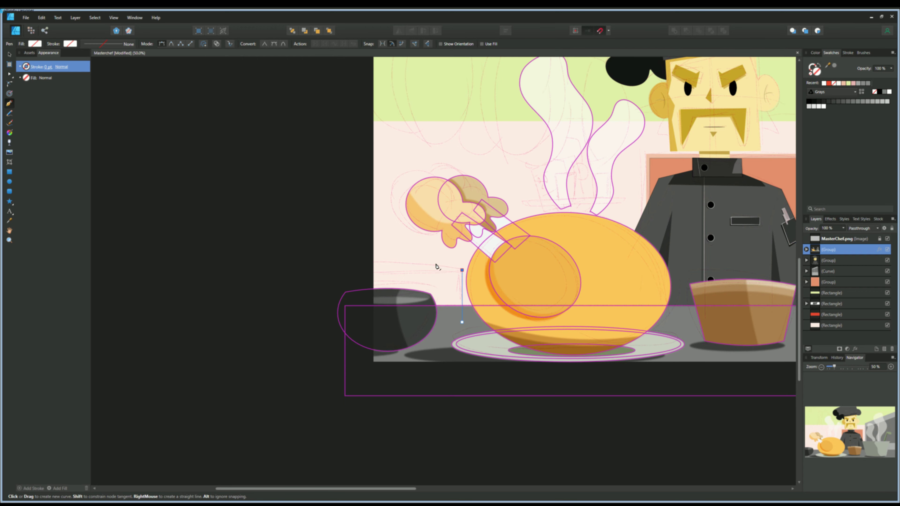
{"action": "left_click", "coordinate": [461, 271]}
{"action": "left_click_drag", "start_coordinate": [424, 265], "coordinate": [356, 265]}
{"action": "left_click", "coordinate": [348, 329]}
{"action": "left_click", "coordinate": [462, 321]}
{"action": "left_click", "coordinate": [815, 53]}
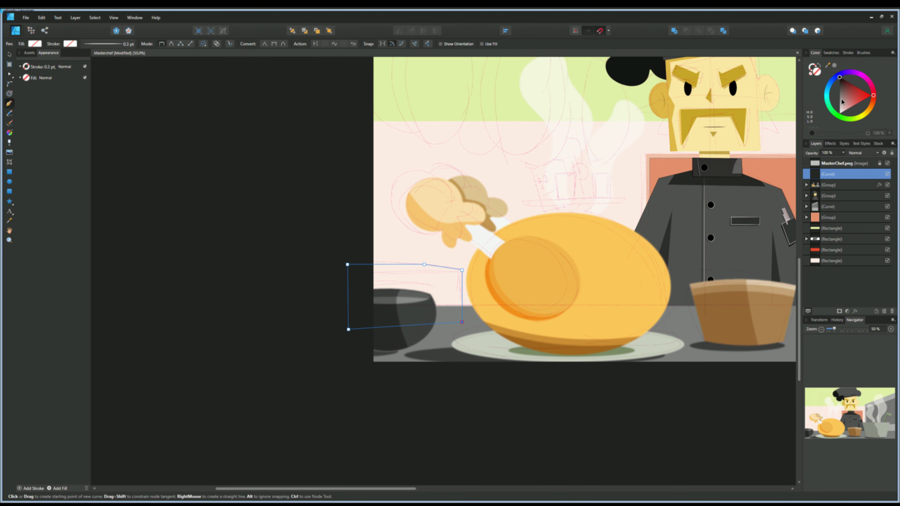
Give the box a grey fill, slightly lighter than dark grey.
{"action": "left_click", "coordinate": [843, 102]}
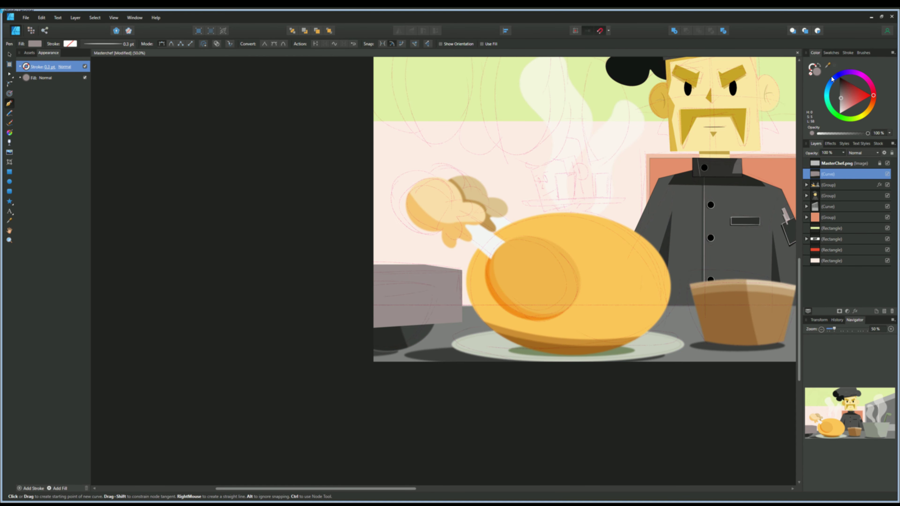
{"action": "left_click_drag", "start_coordinate": [832, 65], "coordinate": [814, 142]}
{"action": "key", "text": "ctrl+z"}
{"action": "left_click", "coordinate": [840, 100]}
{"action": "scroll", "coordinate": [452, 281], "scroll_direction": "up", "scroll_amount": 2}
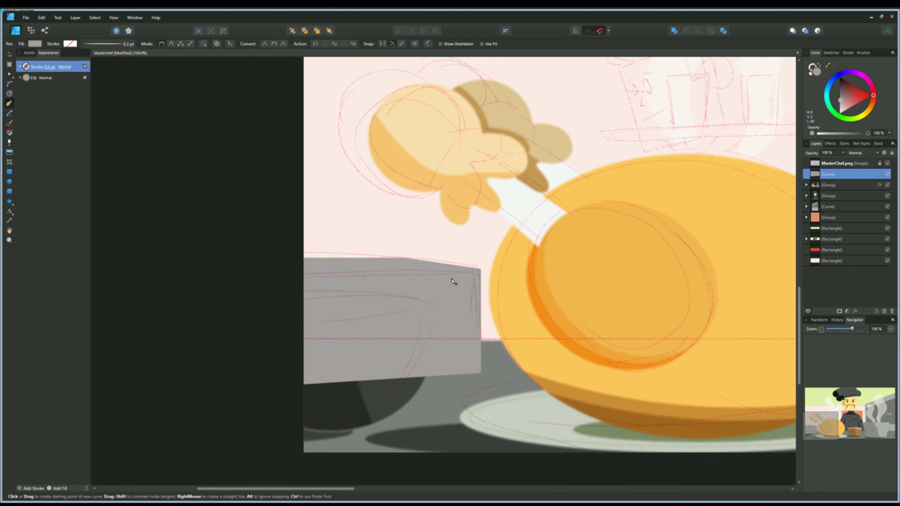
Add a darker front panel inside the box and send the box behind the food group.
{"action": "left_click", "coordinate": [476, 353]}
{"action": "left_click", "coordinate": [288, 353]}
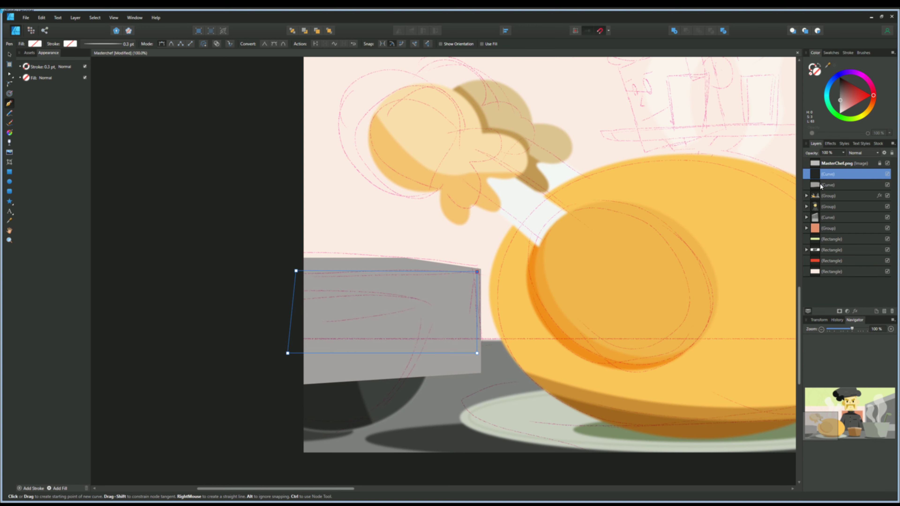
{"action": "left_click_drag", "start_coordinate": [819, 184], "coordinate": [805, 176]}
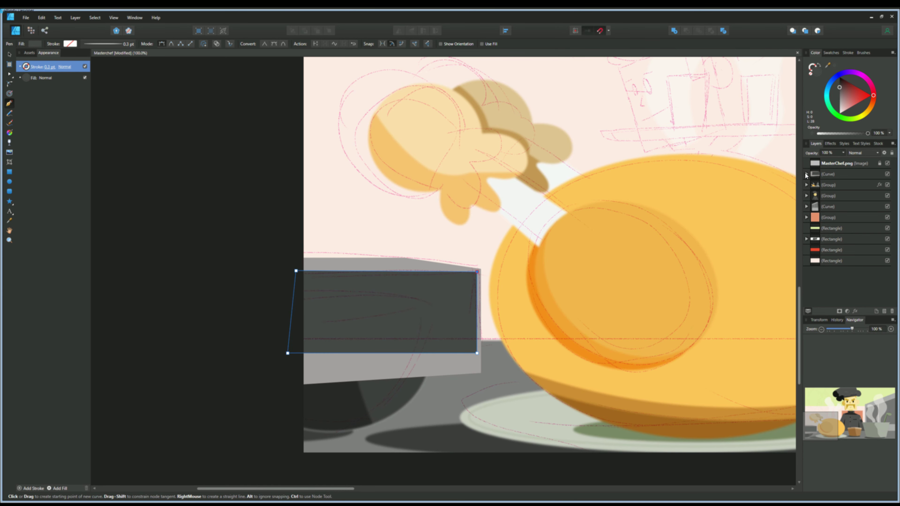
{"action": "key", "text": "ctrl+["}
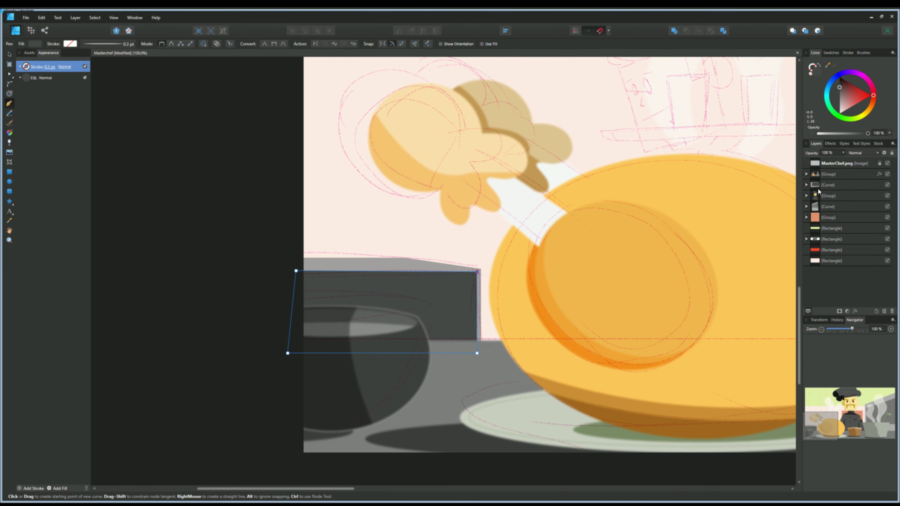
{"action": "scroll", "coordinate": [287, 301], "scroll_direction": "down", "scroll_amount": 2}
{"action": "key", "text": "v"}
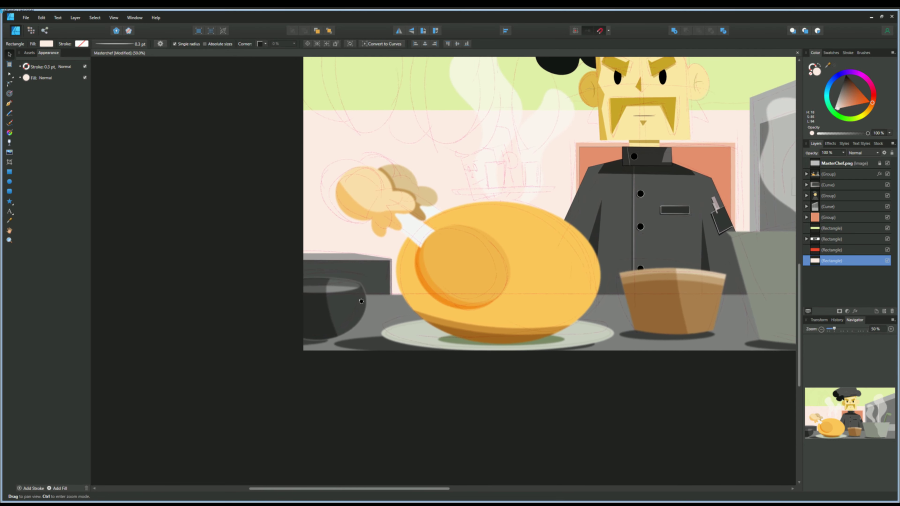
{"action": "scroll", "coordinate": [281, 315], "scroll_direction": "down", "scroll_amount": 2}
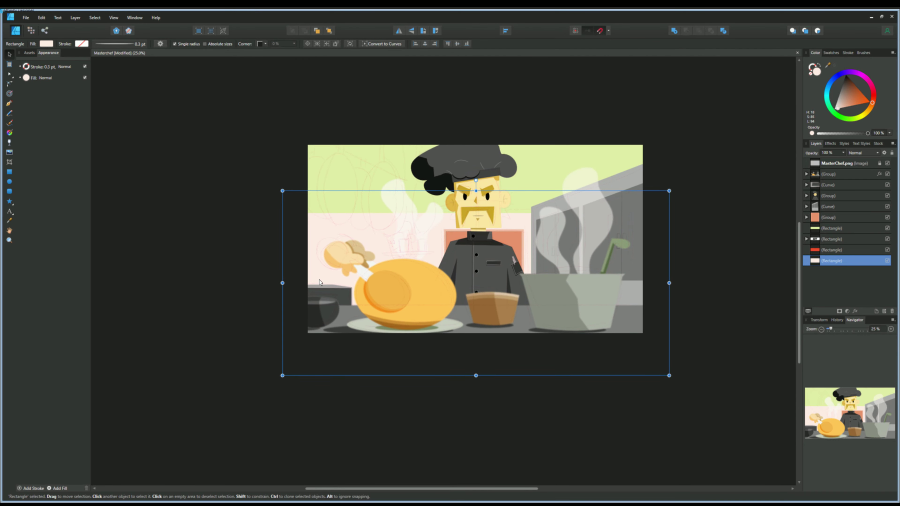
Draw a wide grey ellipse on the wall, hiding the chef, cabinet and food layers.
{"action": "left_click_drag", "start_coordinate": [320, 280], "coordinate": [325, 292]}
{"action": "scroll", "coordinate": [281, 243], "scroll_direction": "up", "scroll_amount": 2}
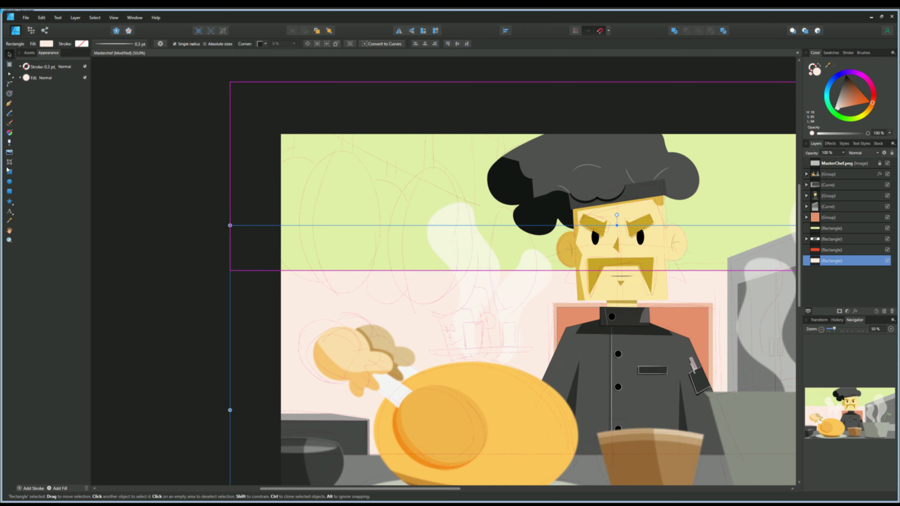
{"action": "scroll", "coordinate": [320, 313], "scroll_direction": "up", "scroll_amount": 1}
{"action": "mouse_move", "coordinate": [325, 291]}
{"action": "left_mouse_down"}
{"action": "mouse_move", "coordinate": [307, 160]}
{"action": "mouse_move", "coordinate": [303, 243]}
{"action": "left_mouse_up"}
{"action": "left_click_drag", "start_coordinate": [371, 151], "coordinate": [484, 364]}
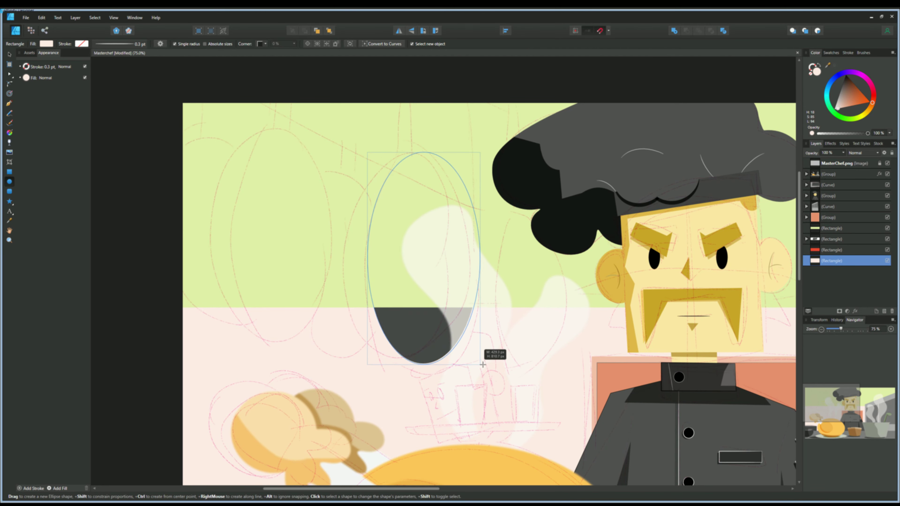
{"action": "left_click_drag", "start_coordinate": [367, 258], "coordinate": [341, 260]}
{"action": "left_click", "coordinate": [887, 196]}
{"action": "left_click", "coordinate": [887, 206]}
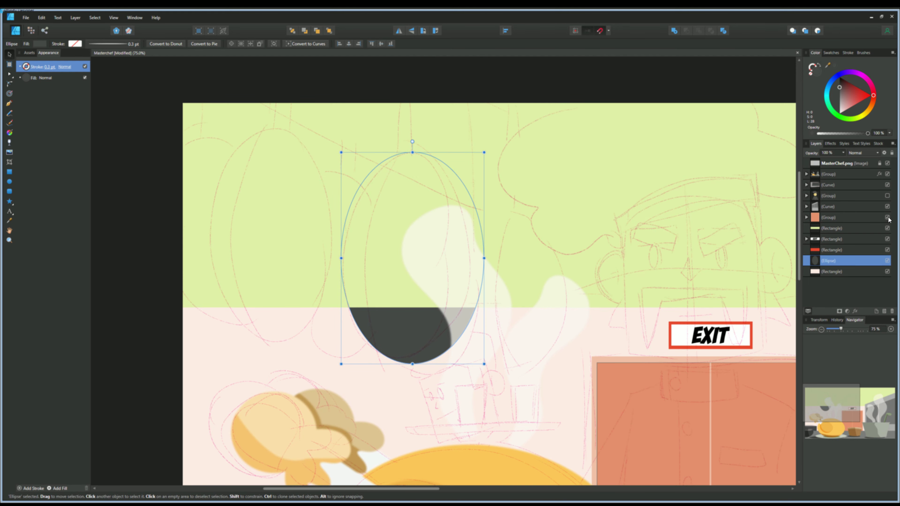
{"action": "left_click", "coordinate": [887, 174]}
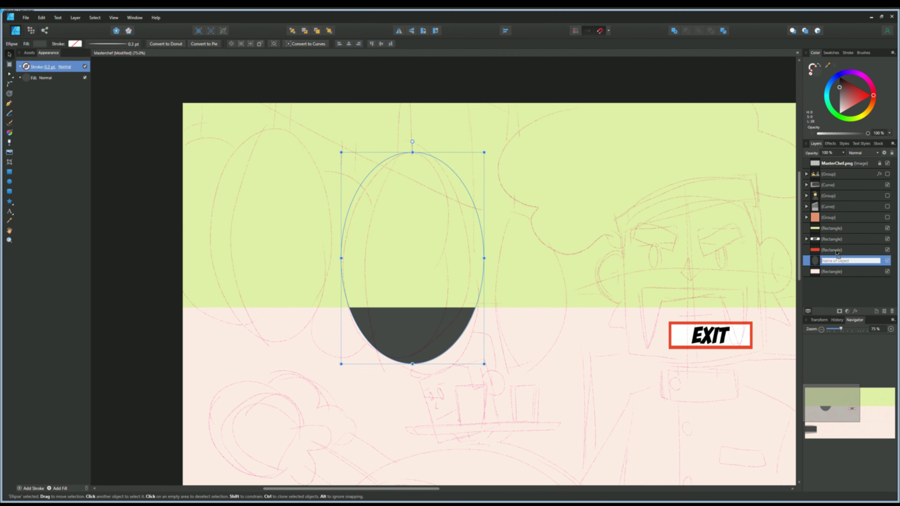
{"action": "left_click_drag", "start_coordinate": [836, 259], "coordinate": [843, 166]}
{"action": "scroll", "coordinate": [287, 297], "scroll_direction": "left", "scroll_amount": 2}
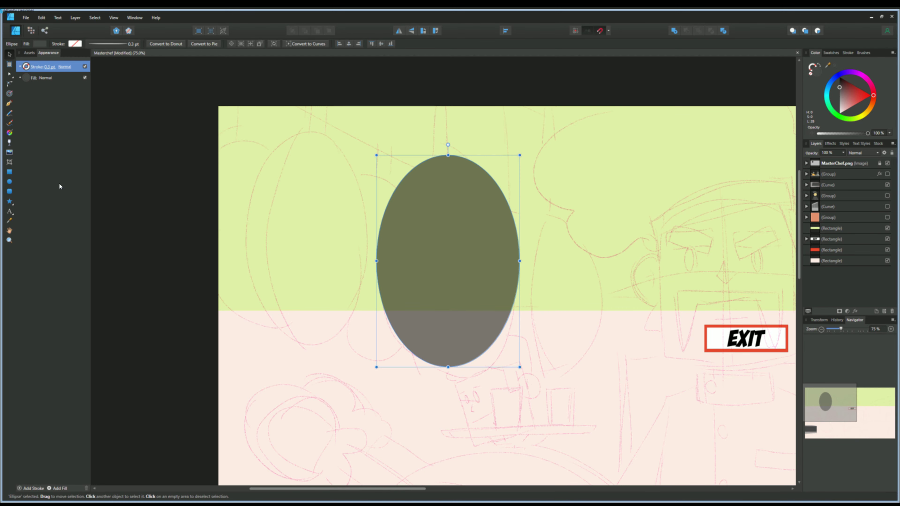
Duplicate the ellipse, offset it right and darken the back copy into a shadow rim.
{"action": "key", "text": "ctrl+j"}
{"action": "key", "text": "Right"}
{"action": "key", "text": "Right"}
{"action": "key", "text": "Right"}
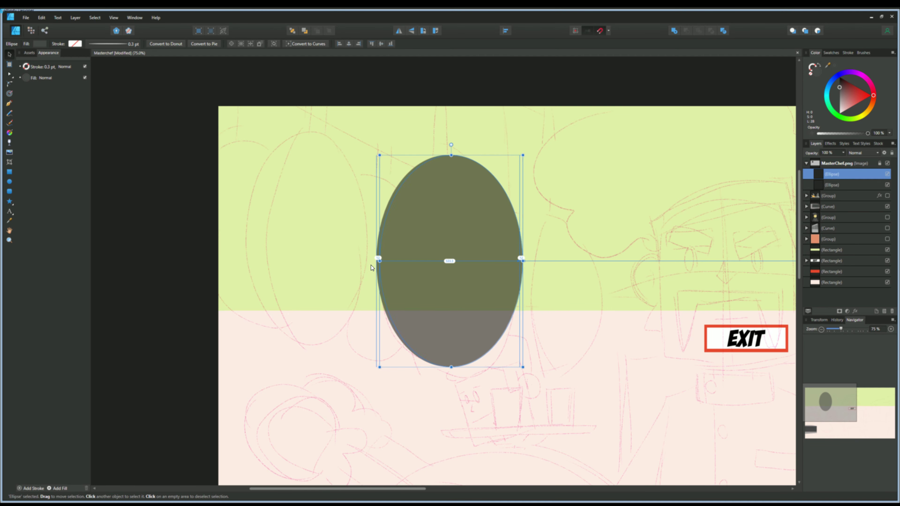
{"action": "key", "text": "Right"}
{"action": "key", "text": "Right"}
{"action": "key", "text": "Right"}
{"action": "key", "text": "Right"}
{"action": "key", "text": "Right"}
{"action": "left_click", "coordinate": [831, 185]}
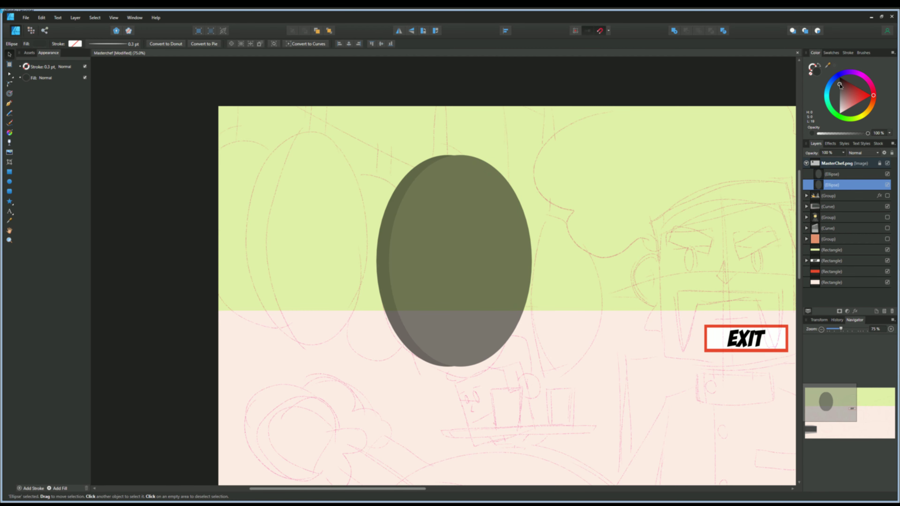
{"action": "left_click", "coordinate": [839, 83]}
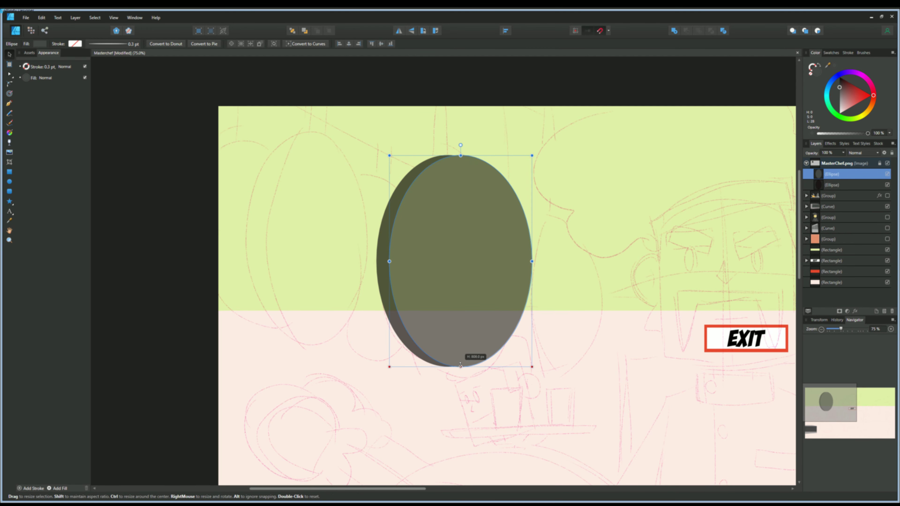
{"action": "left_click_drag", "start_coordinate": [460, 365], "coordinate": [460, 363]}
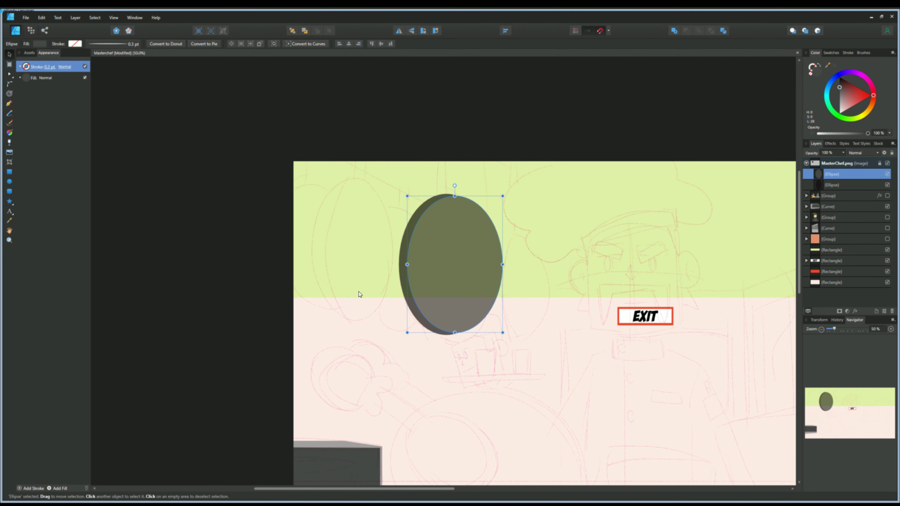
Draw a tall dark grey rectangle left of the ellipses, layered just beneath them.
{"action": "left_click", "coordinate": [265, 297]}
{"action": "left_click", "coordinate": [9, 172]}
{"action": "left_click_drag", "start_coordinate": [370, 127], "coordinate": [459, 332]}
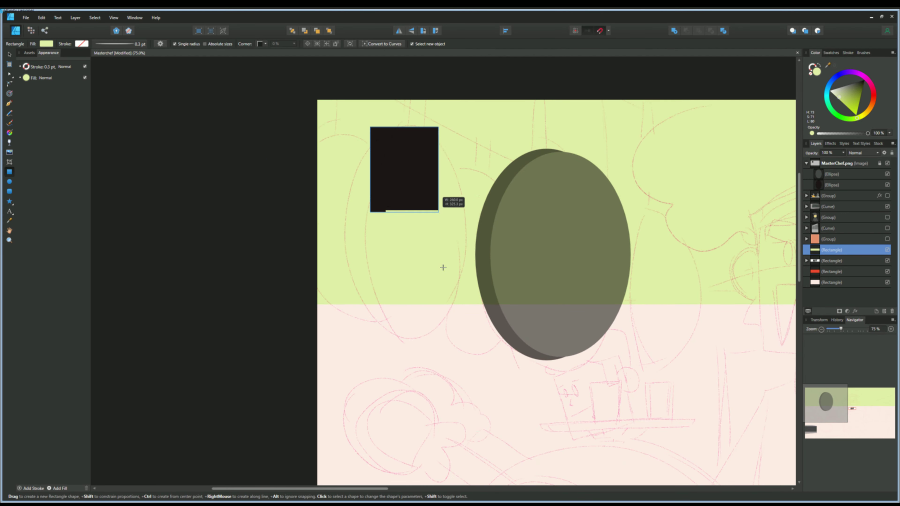
{"action": "left_click_drag", "start_coordinate": [828, 65], "coordinate": [413, 235]}
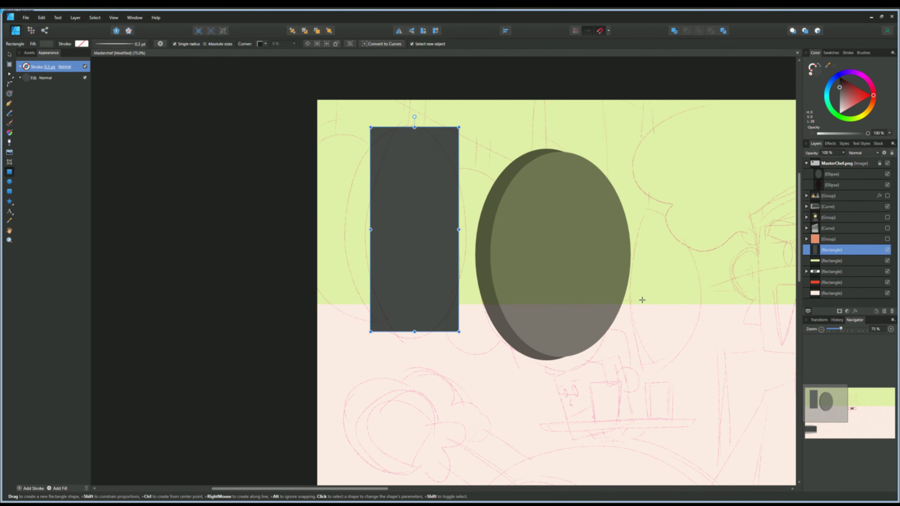
{"action": "left_click_drag", "start_coordinate": [829, 222], "coordinate": [829, 195]}
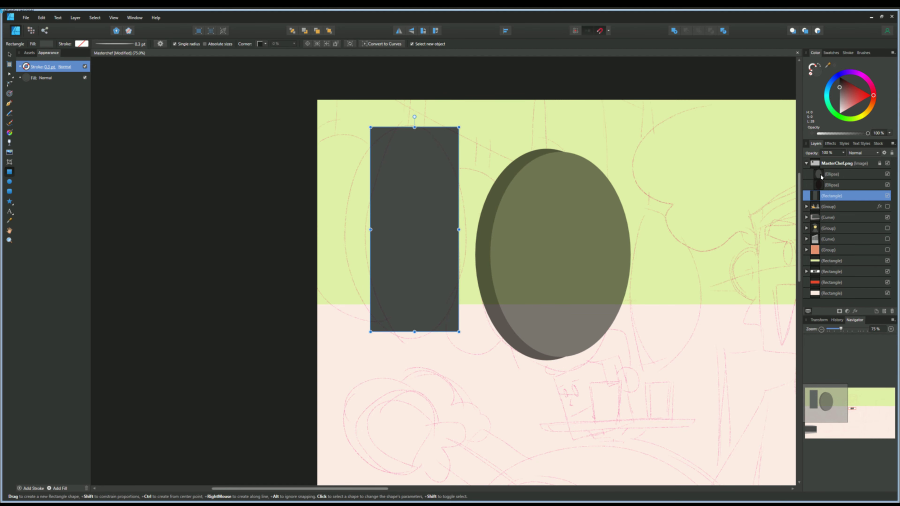
Lighten the greys of the back pan ellipse and the front pan face.
{"action": "left_click", "coordinate": [831, 174]}
{"action": "key", "text": "ctrl+minus"}
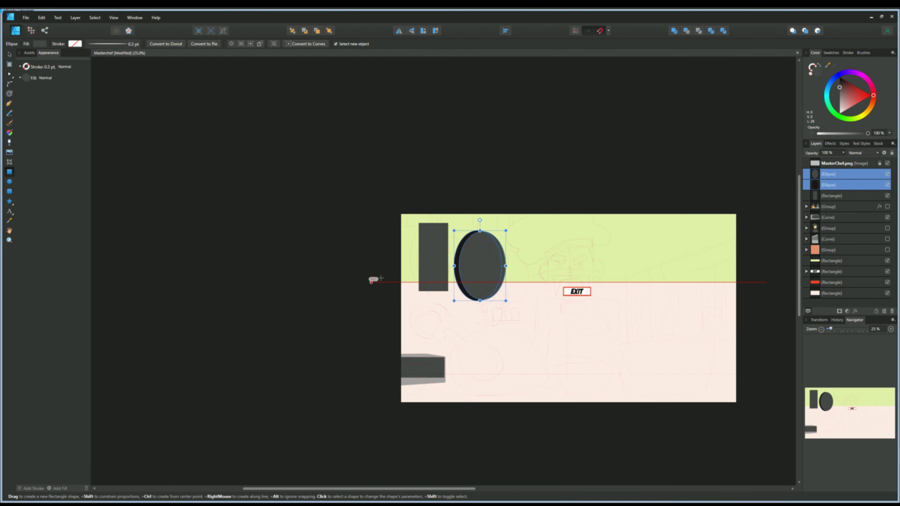
{"action": "left_click", "coordinate": [832, 184]}
{"action": "left_click_drag", "start_coordinate": [838, 82], "coordinate": [838, 92]}
{"action": "left_click", "coordinate": [830, 174]}
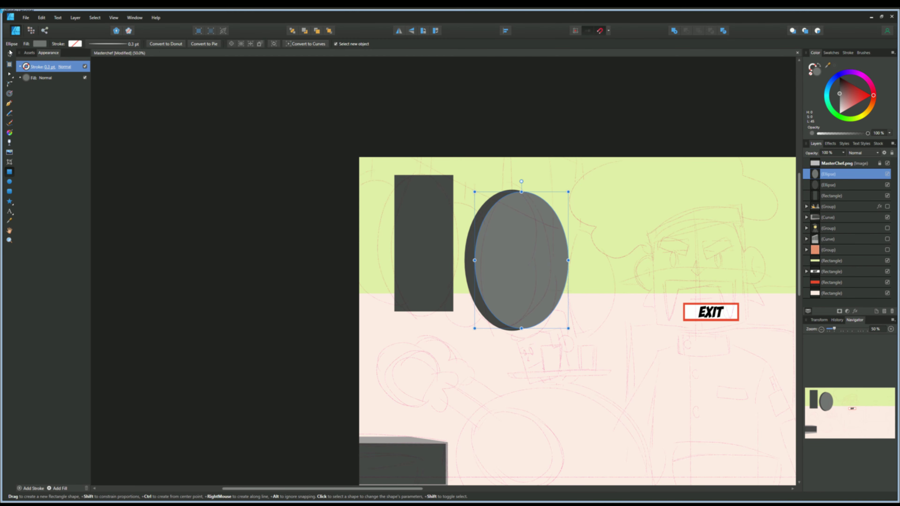
Replace the rectangle board with a slanted board outline drawn with the Pen tool.
{"action": "left_click", "coordinate": [411, 198]}
{"action": "key", "text": "Delete"}
{"action": "key", "text": "p"}
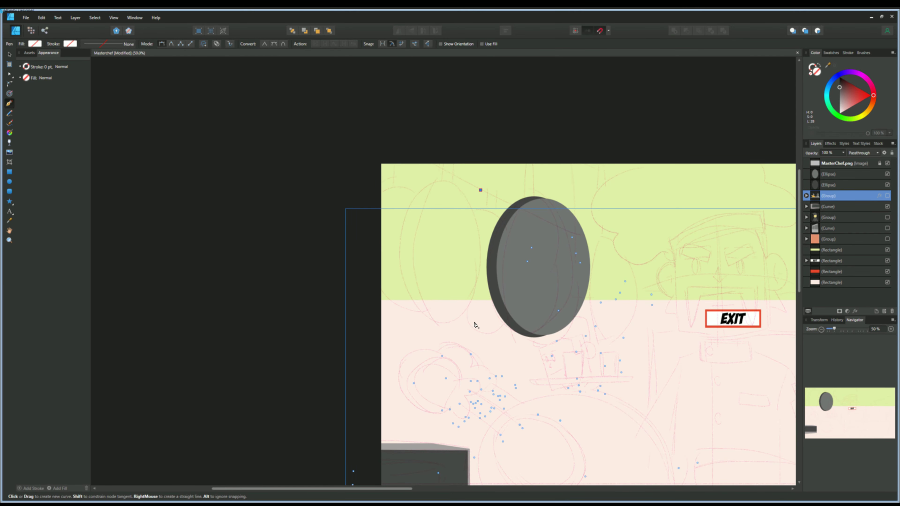
{"action": "left_click", "coordinate": [475, 325]}
{"action": "left_click", "coordinate": [422, 167]}
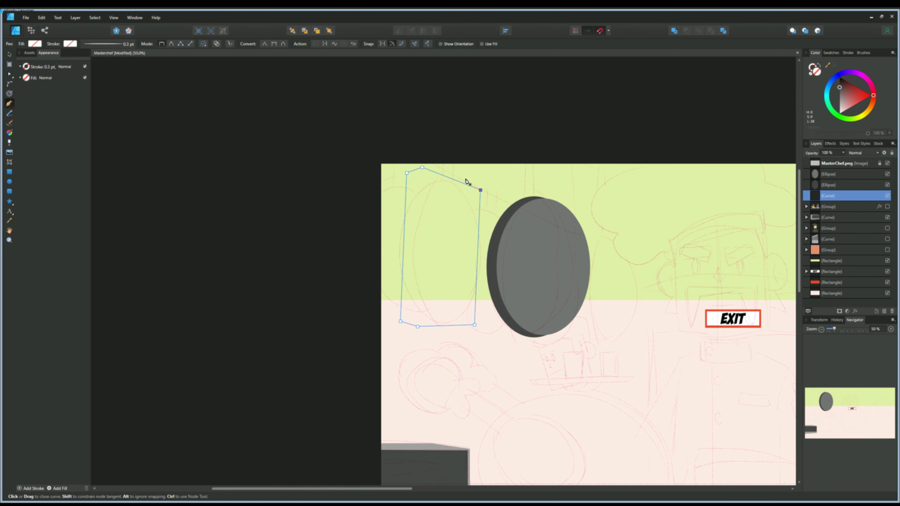
{"action": "left_click", "coordinate": [480, 190]}
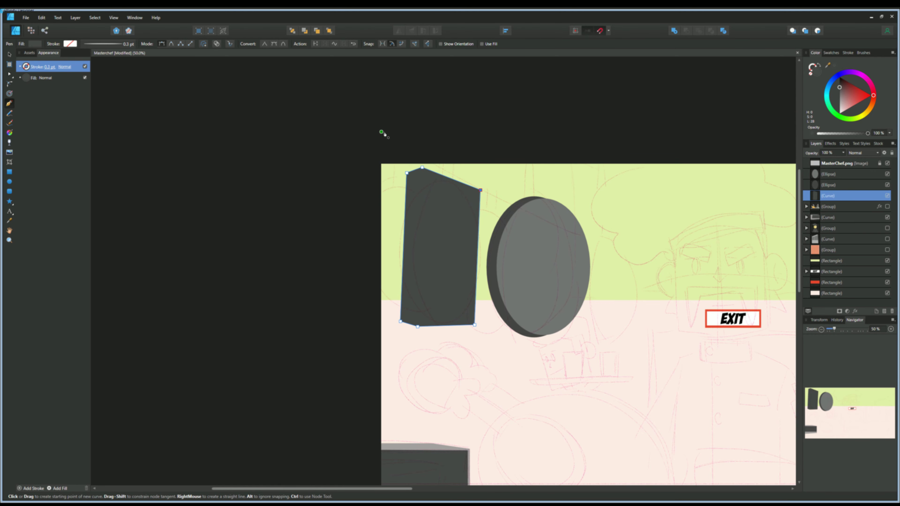
Draw the board's lit front face as a light grey four-cornered shape.
{"action": "left_click", "coordinate": [844, 174]}
{"action": "left_click", "coordinate": [464, 156]}
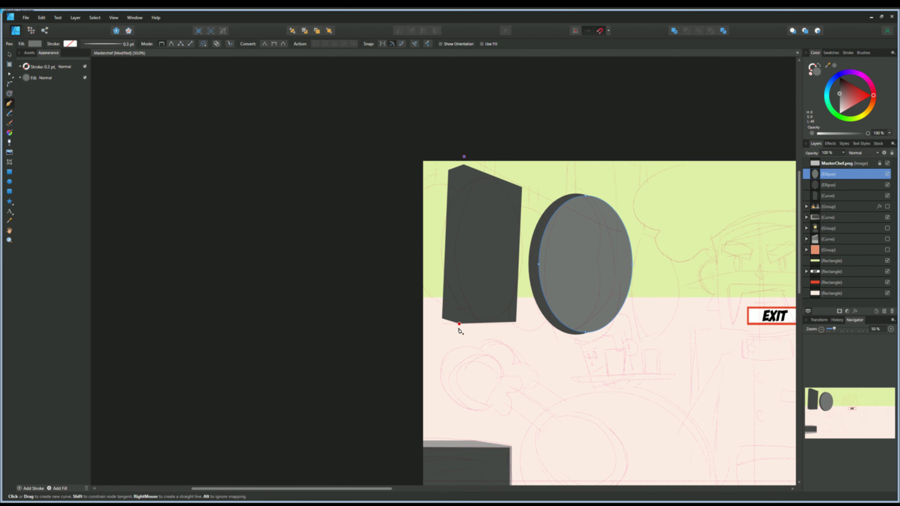
{"action": "left_click", "coordinate": [459, 332]}
{"action": "left_click", "coordinate": [522, 328]}
{"action": "left_click", "coordinate": [532, 171]}
{"action": "left_click", "coordinate": [464, 156]}
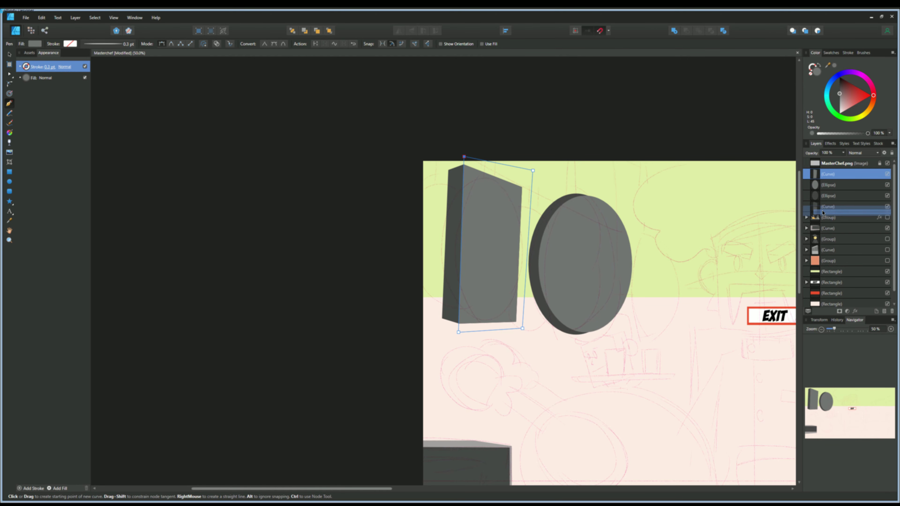
Make a half-oval pan by subtracting a rectangle from a new ellipse beside the round pan.
{"action": "left_click_drag", "start_coordinate": [452, 233], "coordinate": [318, 197]}
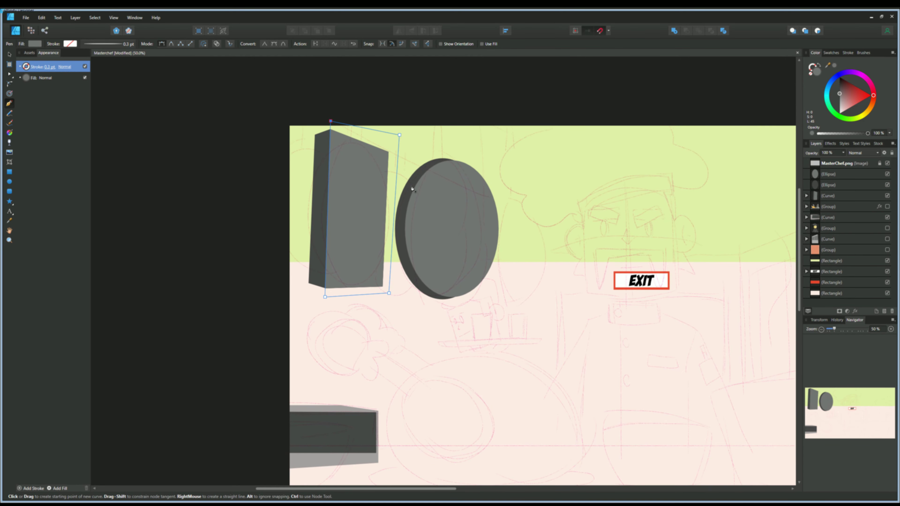
{"action": "left_click", "coordinate": [14, 181]}
{"action": "left_click_drag", "start_coordinate": [509, 186], "coordinate": [579, 294]}
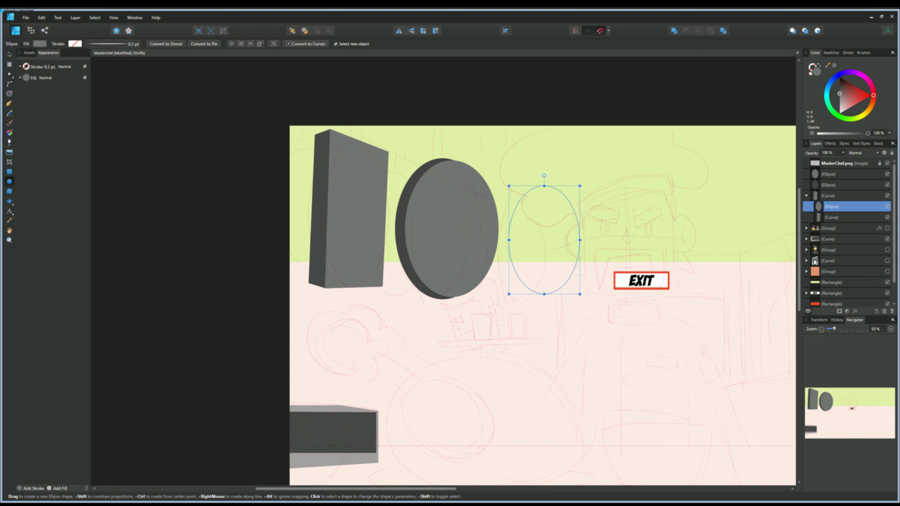
{"action": "left_click_drag", "start_coordinate": [814, 261], "coordinate": [814, 191]}
{"action": "key", "text": "m"}
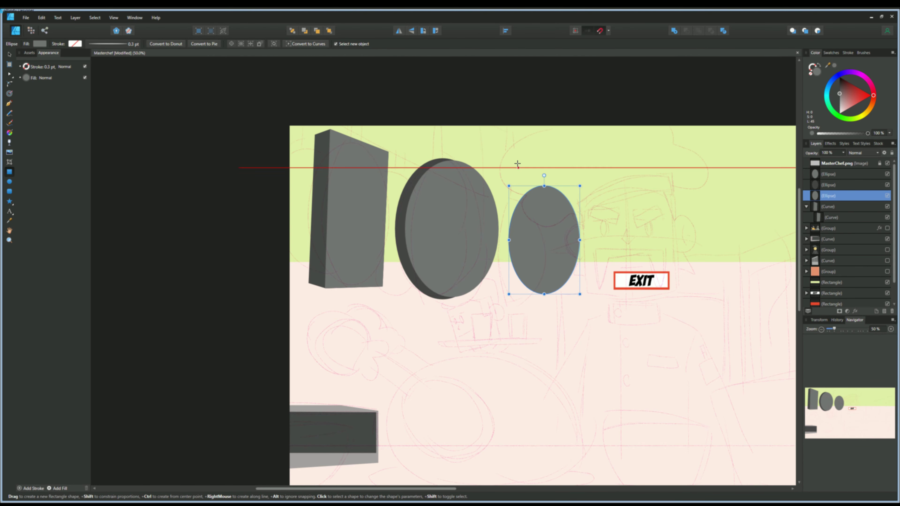
{"action": "left_click_drag", "start_coordinate": [504, 167], "coordinate": [544, 295]}
{"action": "left_click", "coordinate": [563, 248], "text": "shift"}
{"action": "left_click", "coordinate": [686, 30]}
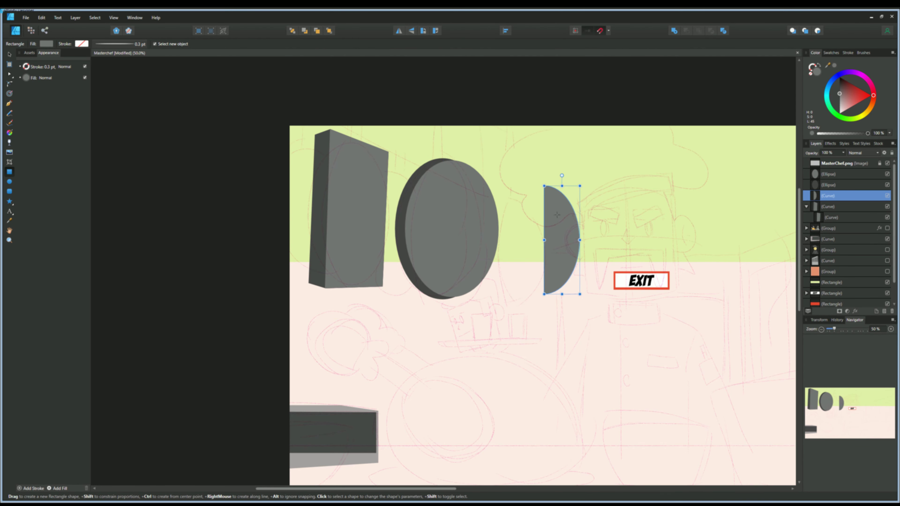
{"action": "key", "text": "v"}
{"action": "left_click_drag", "start_coordinate": [557, 214], "coordinate": [519, 220]}
{"action": "key", "text": "a"}
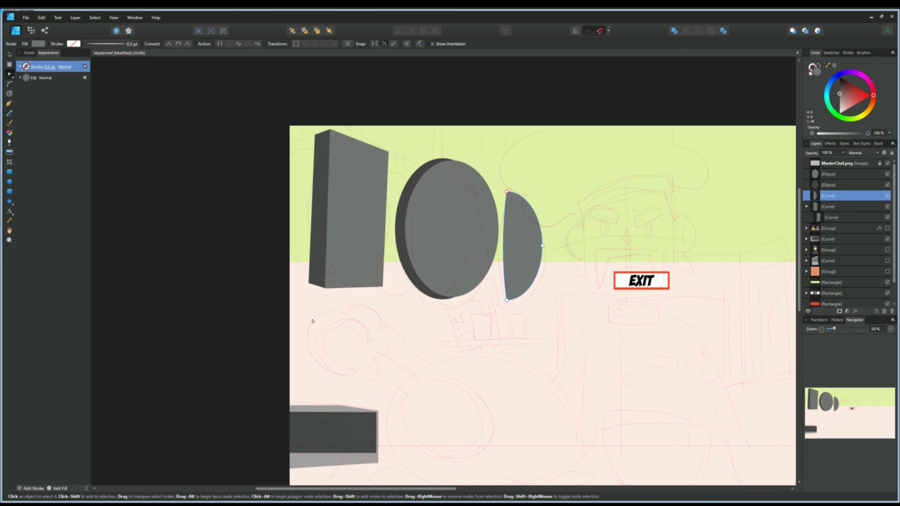
Show the turkey, table, basket and pot layers and select the pan and board layers.
{"action": "left_click_drag", "start_coordinate": [313, 321], "coordinate": [328, 300]}
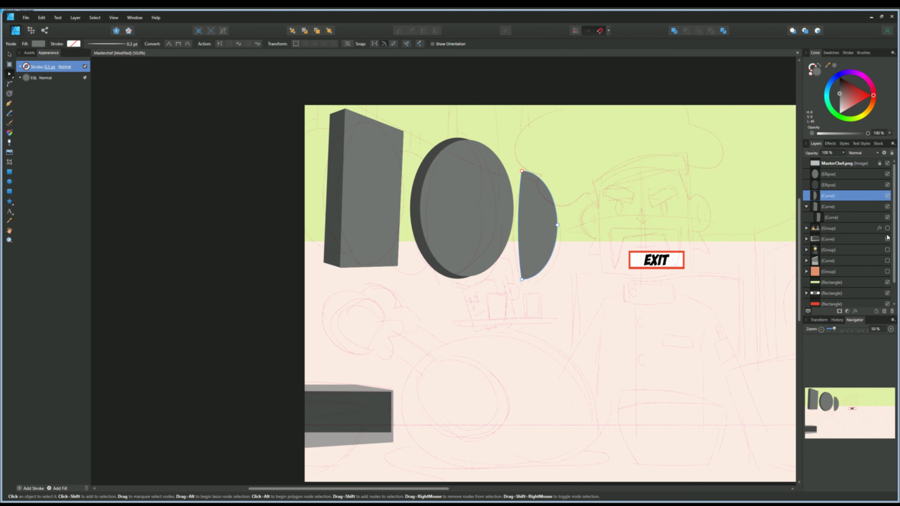
{"action": "left_click", "coordinate": [887, 239]}
{"action": "left_click", "coordinate": [887, 228]}
{"action": "left_click", "coordinate": [887, 271]}
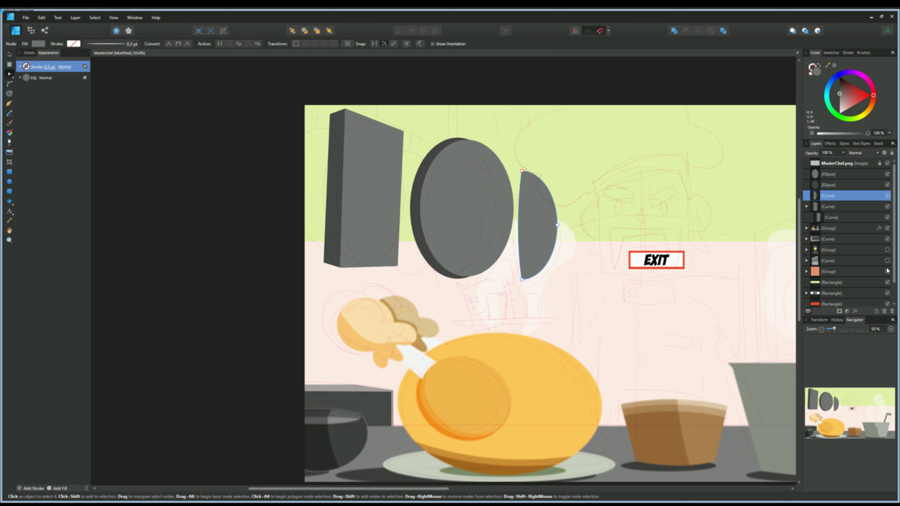
{"action": "left_click_drag", "start_coordinate": [811, 174], "coordinate": [805, 253]}
{"action": "key", "text": "ctrl+minus"}
Move the pans and board behind the steam and show the chef and right cabinet.
{"action": "left_click", "coordinate": [334, 231]}
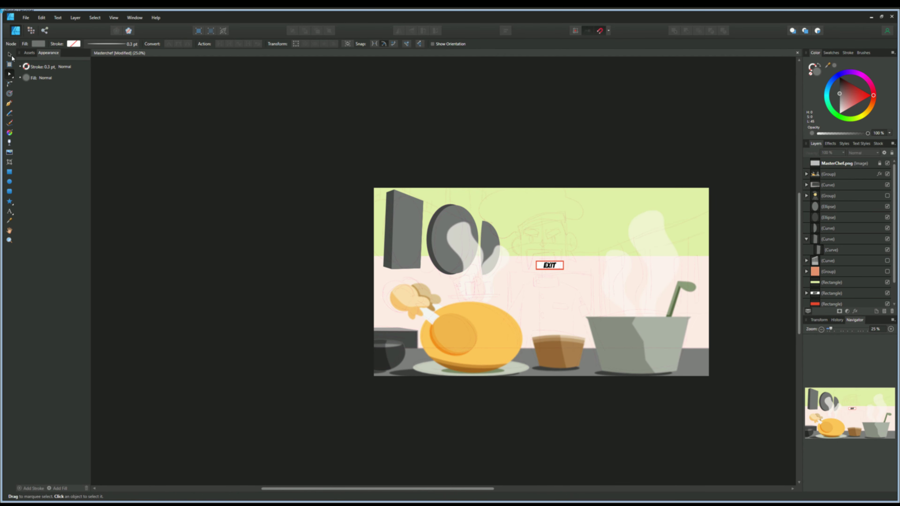
{"action": "left_click", "coordinate": [887, 195]}
{"action": "left_click_drag", "start_coordinate": [427, 322], "coordinate": [364, 294]}
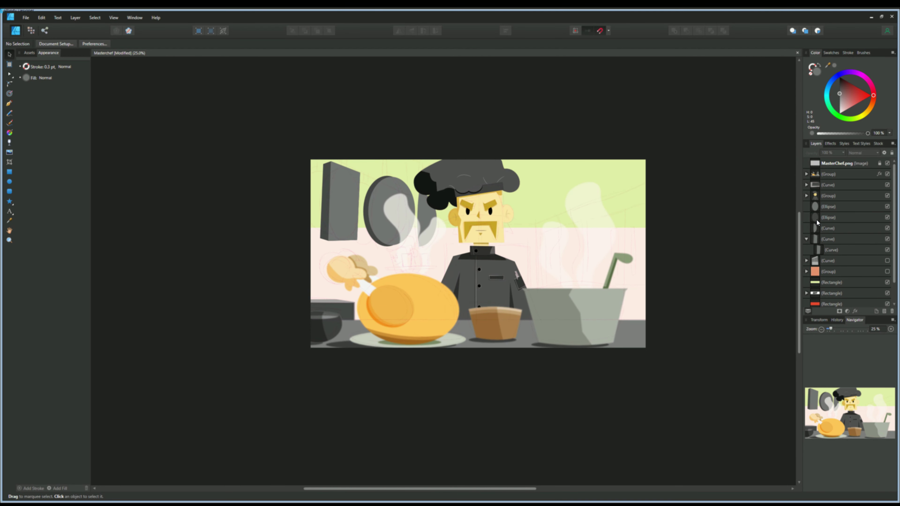
{"action": "left_click", "coordinate": [887, 260]}
{"action": "left_click_drag", "start_coordinate": [240, 268], "coordinate": [254, 278]}
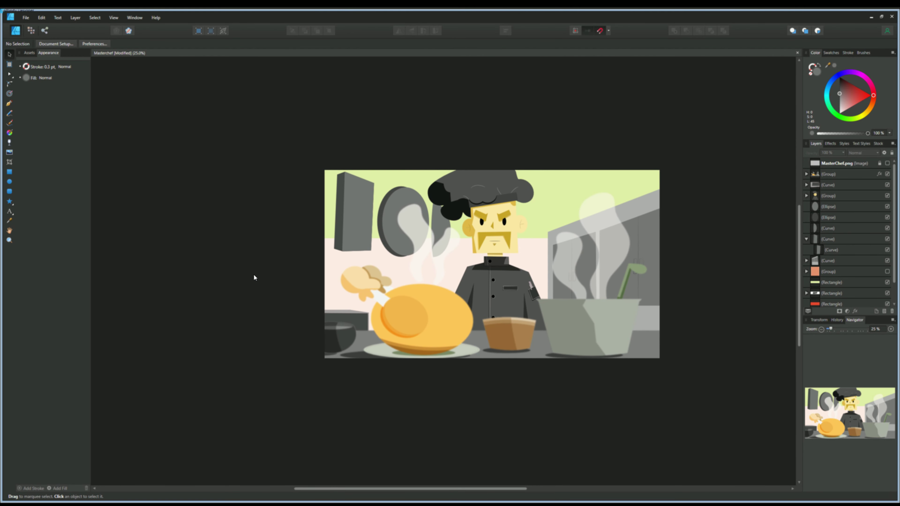
{"action": "key", "text": "ctrl+plus"}
Draw a light grey slanted shape above the pans and place it behind the board.
{"action": "key", "text": "p"}
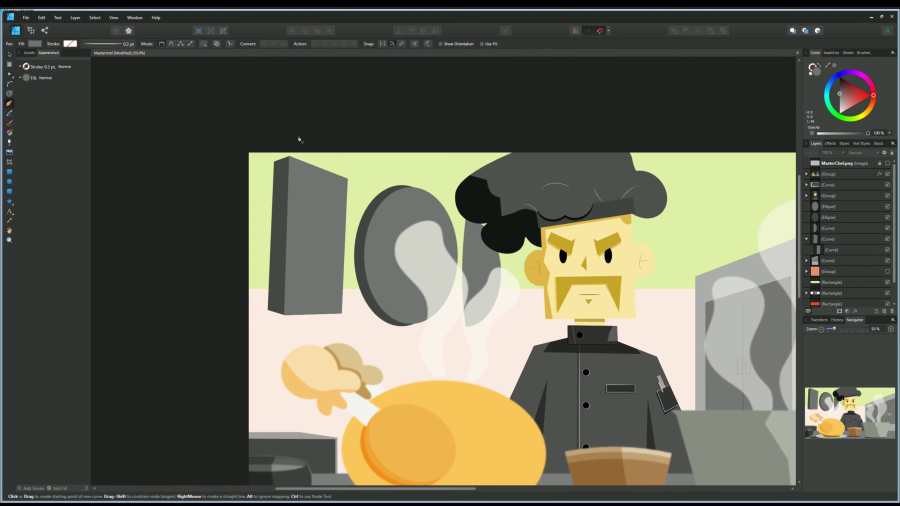
{"action": "left_click", "coordinate": [887, 196]}
{"action": "left_click", "coordinate": [514, 236]}
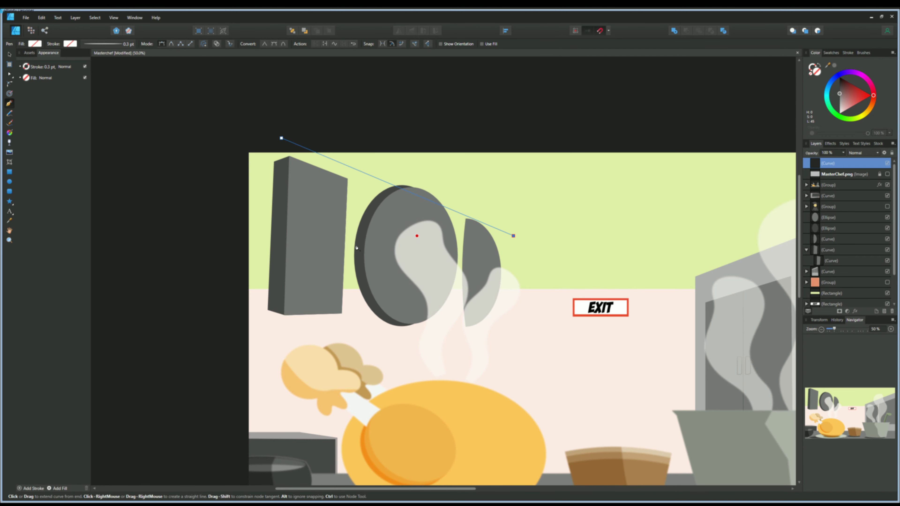
{"action": "left_click", "coordinate": [231, 235]}
{"action": "left_click", "coordinate": [225, 134]}
{"action": "left_click", "coordinate": [282, 138]}
{"action": "left_click", "coordinate": [828, 91]}
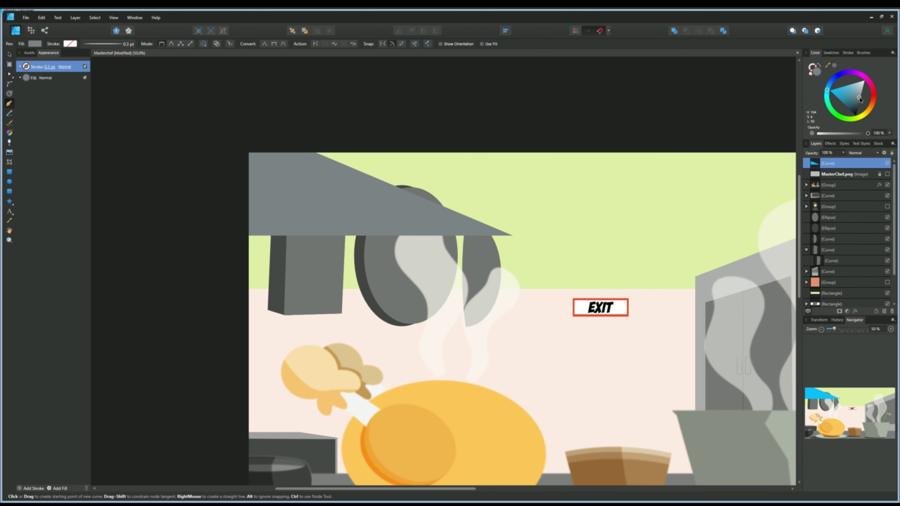
{"action": "left_click", "coordinate": [861, 90]}
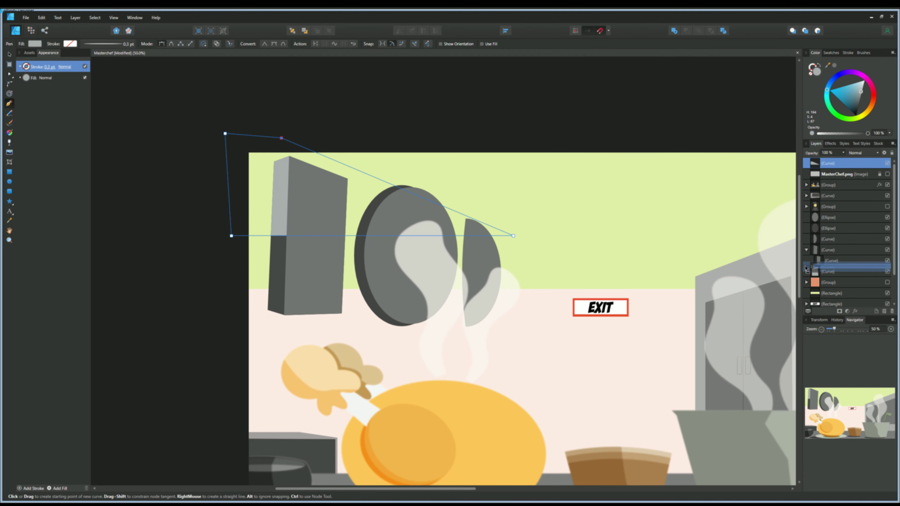
{"action": "left_click_drag", "start_coordinate": [808, 232], "coordinate": [807, 251]}
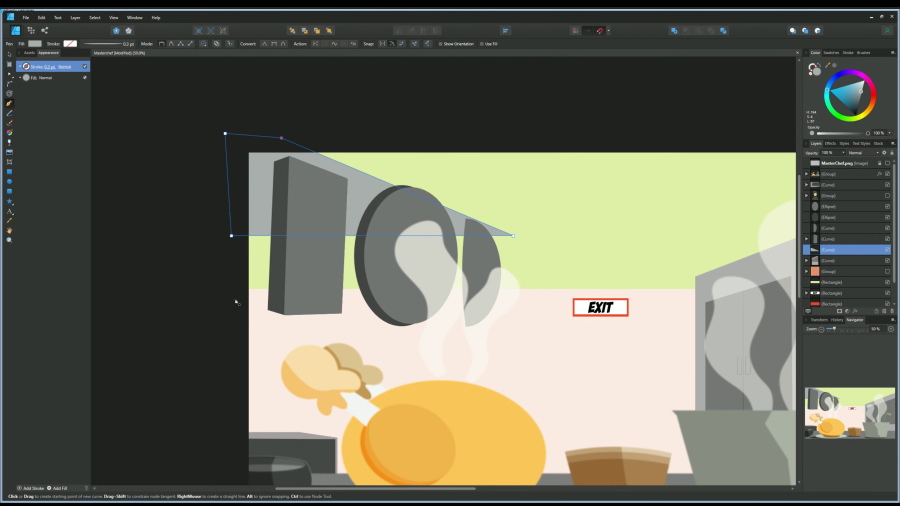
Lower the back pan, front pan, half-oval pan and board slightly, then show the chef.
{"action": "key", "text": "v"}
{"action": "left_click", "coordinate": [365, 256]}
{"action": "left_click", "coordinate": [418, 290], "text": "shift"}
{"action": "left_click", "coordinate": [478, 269], "text": "shift"}
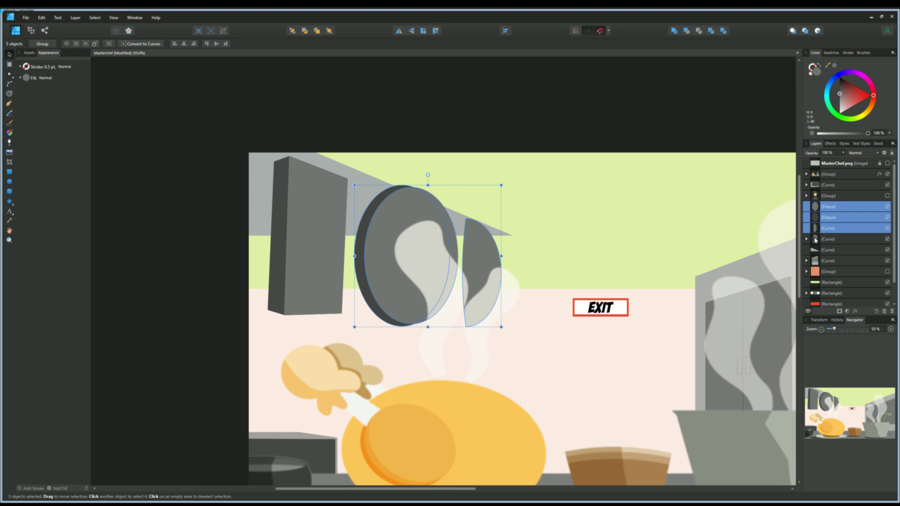
{"action": "left_click", "coordinate": [305, 270], "text": "shift"}
{"action": "left_click_drag", "start_coordinate": [304, 267], "coordinate": [304, 281]}
{"action": "key", "text": "ctrl+minus"}
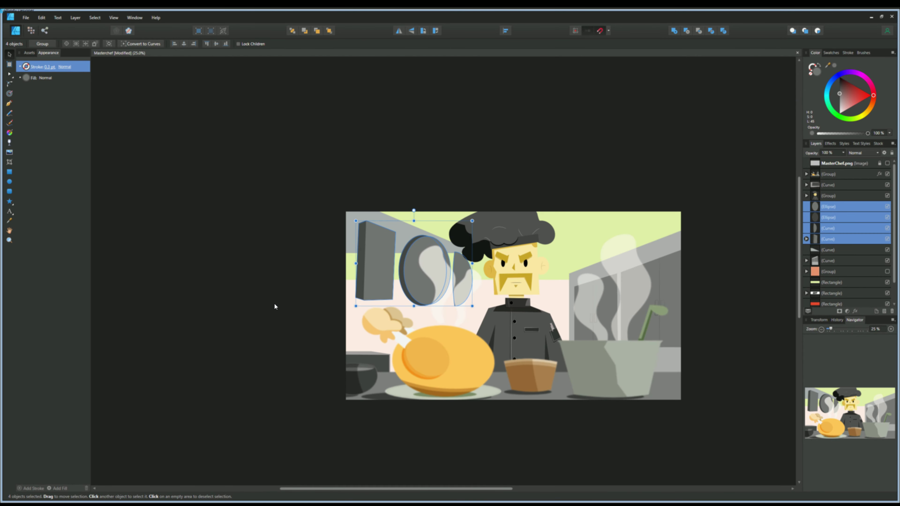
{"action": "left_click", "coordinate": [274, 303]}
{"action": "left_click", "coordinate": [411, 279]}
Draw a handle on the round pan's top and a tall narrow strap above the board.
{"action": "key", "text": "ctrl+plus"}
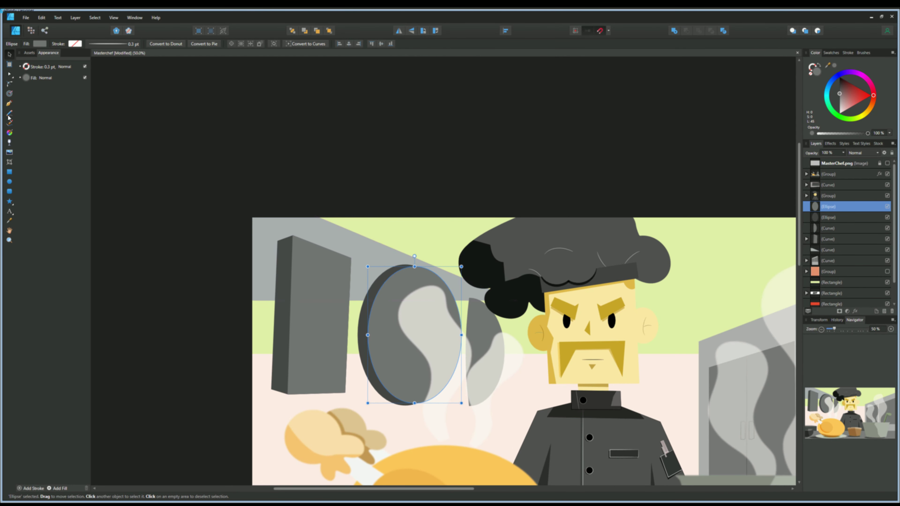
{"action": "key", "text": "p"}
{"action": "key", "text": "ctrl+plus"}
{"action": "left_click_drag", "start_coordinate": [449, 356], "coordinate": [439, 287]}
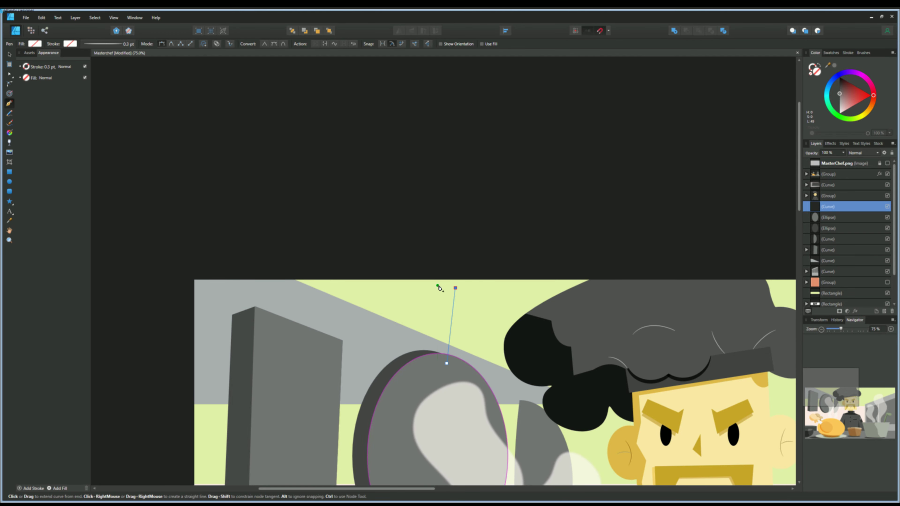
{"action": "left_click", "coordinate": [435, 362]}
{"action": "scroll", "coordinate": [316, 241], "scroll_direction": "down", "scroll_amount": 3}
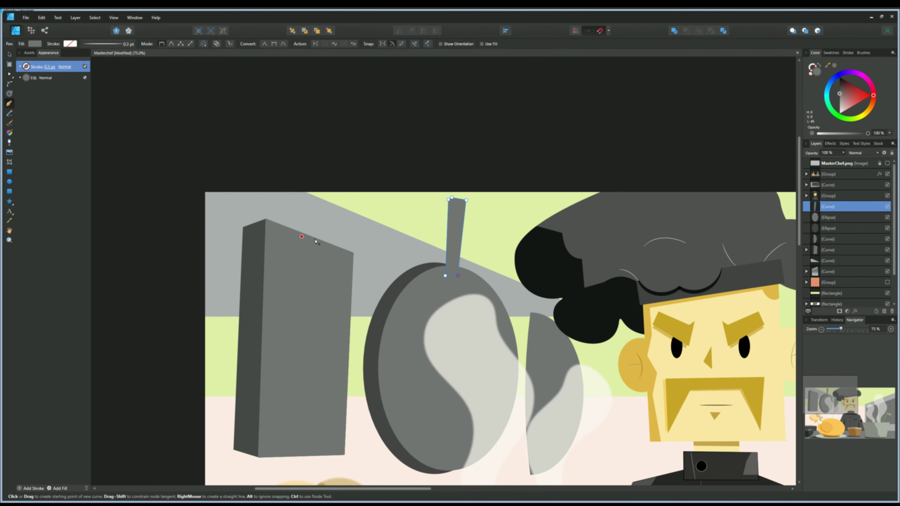
{"action": "key", "text": "m"}
{"action": "left_click_drag", "start_coordinate": [298, 158], "coordinate": [314, 255]}
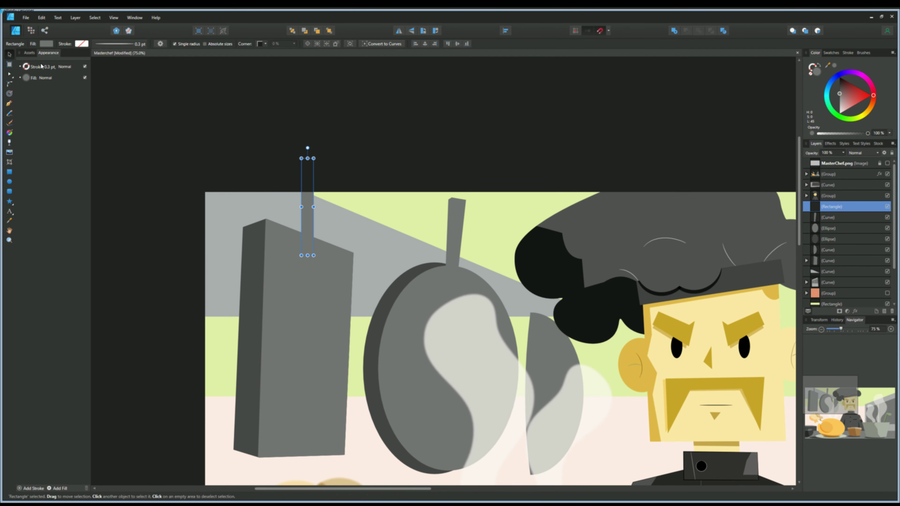
{"action": "key", "text": "ctrl+minus"}
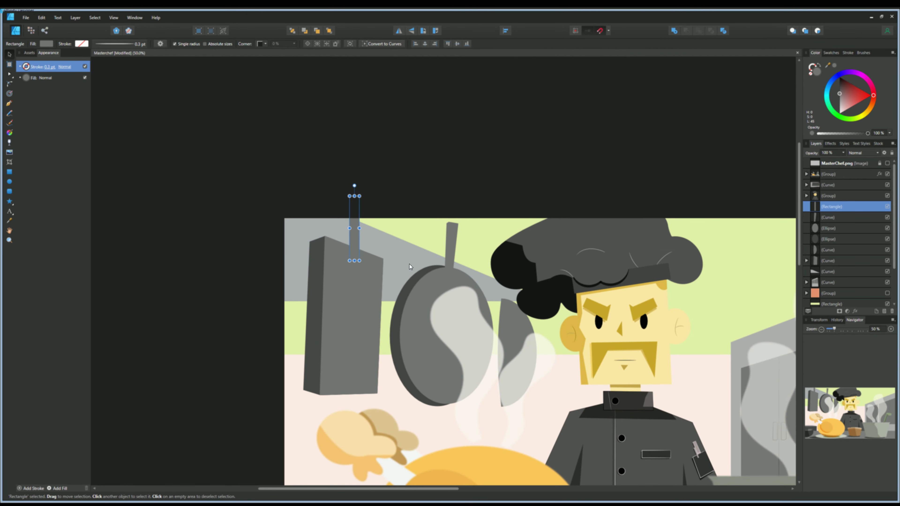
Draw a closed handle shape on top of the half-oval pan.
{"action": "key", "text": "p"}
{"action": "key", "text": "ctrl+1"}
{"action": "left_click", "coordinate": [558, 271]}
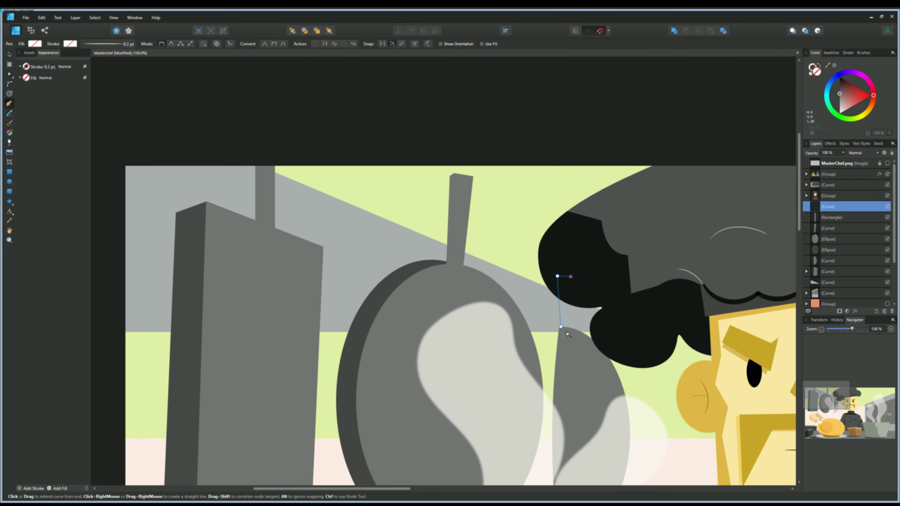
{"action": "left_click", "coordinate": [561, 331]}
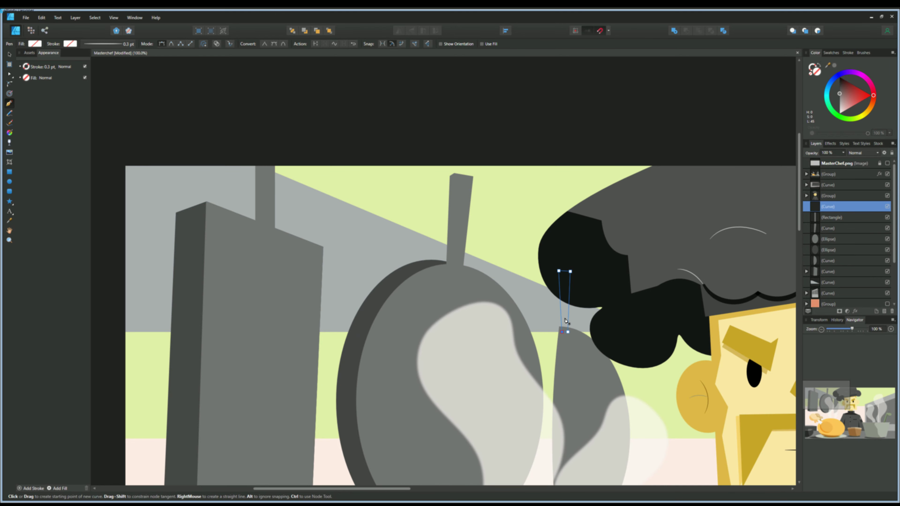
{"action": "left_click", "coordinate": [571, 271]}
{"action": "left_click", "coordinate": [559, 270]}
{"action": "key", "text": "ctrl+minus"}
{"action": "key", "text": "ctrl+minus"}
Group the cleaver and pan shapes, nudge the group down-left, and select the grey shelf.
{"action": "left_click_drag", "start_coordinate": [807, 207], "coordinate": [808, 271]}
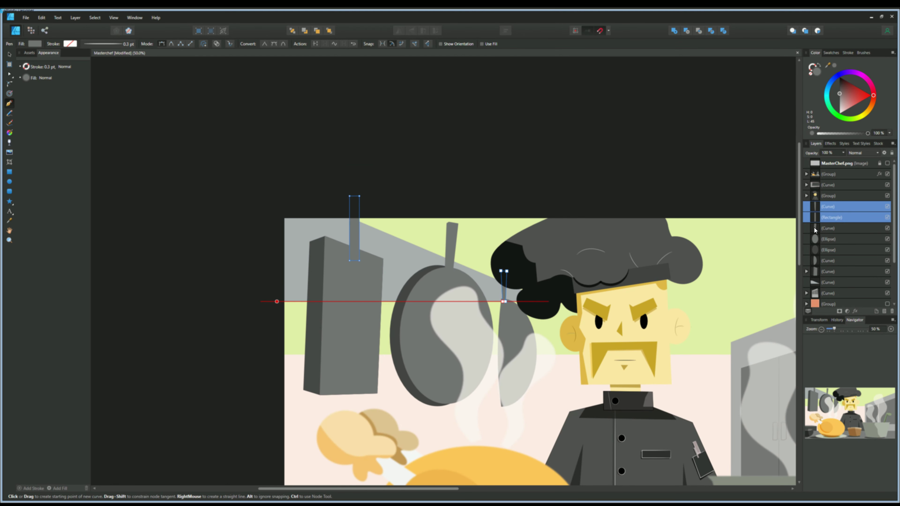
{"action": "key", "text": "ctrl+g"}
{"action": "key", "text": "v"}
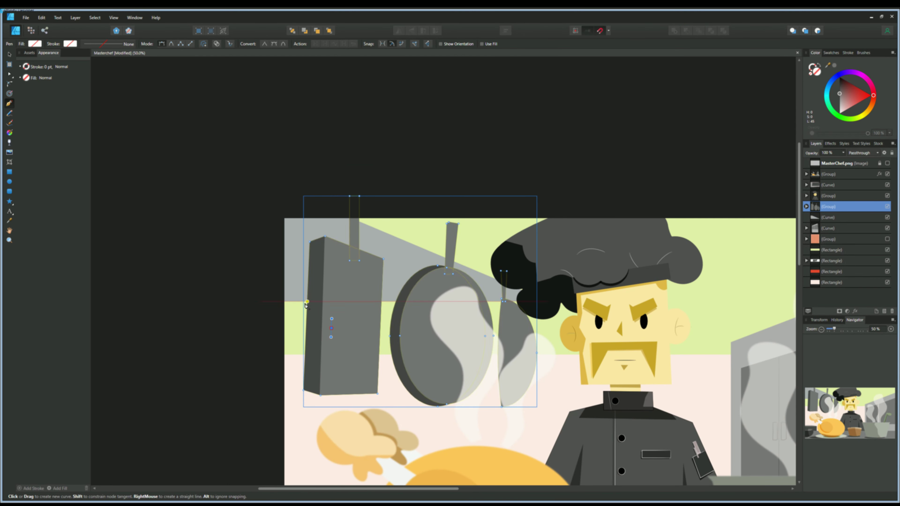
{"action": "left_click_drag", "start_coordinate": [333, 298], "coordinate": [328, 314]}
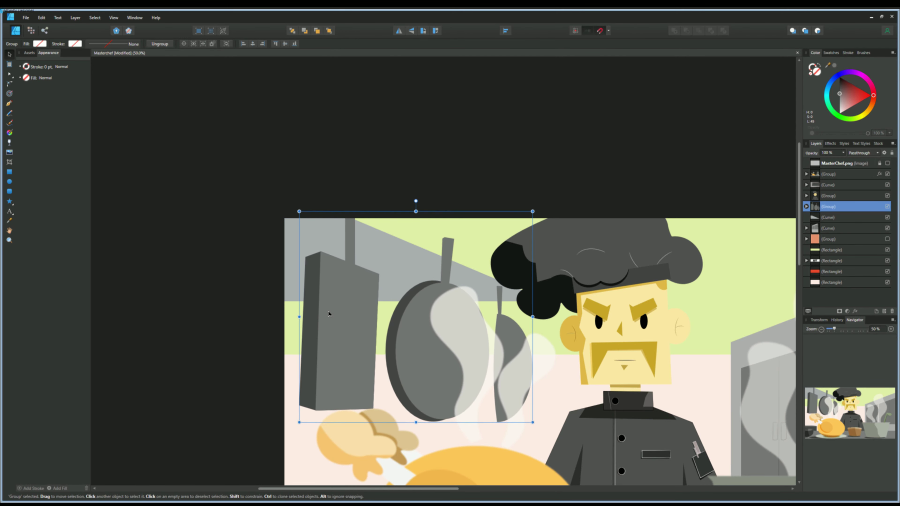
{"action": "key", "text": "ctrl+minus"}
{"action": "left_click", "coordinate": [419, 277]}
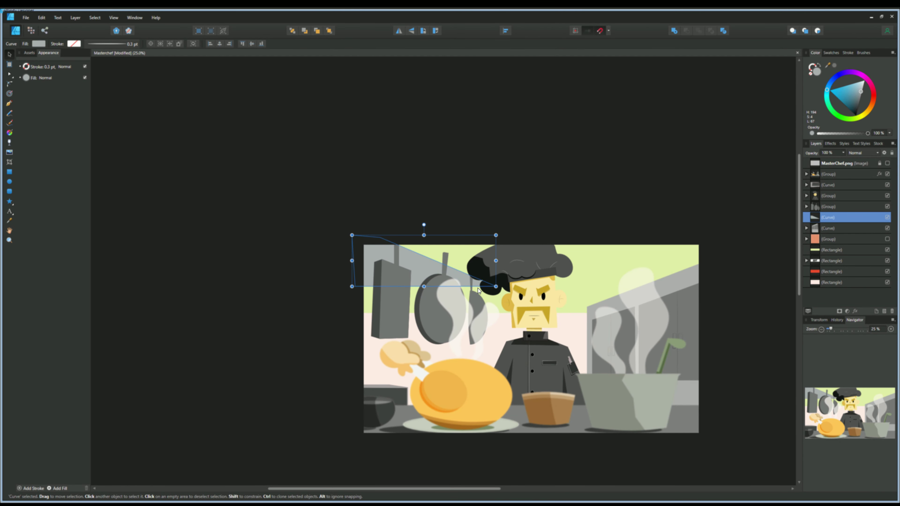
Hide the chef, raise the shelf's right corner to square it, and nudge the shelf up.
{"action": "left_click", "coordinate": [886, 196]}
{"action": "key", "text": "a"}
{"action": "scroll", "coordinate": [467, 250], "scroll_direction": "up", "scroll_amount": 3}
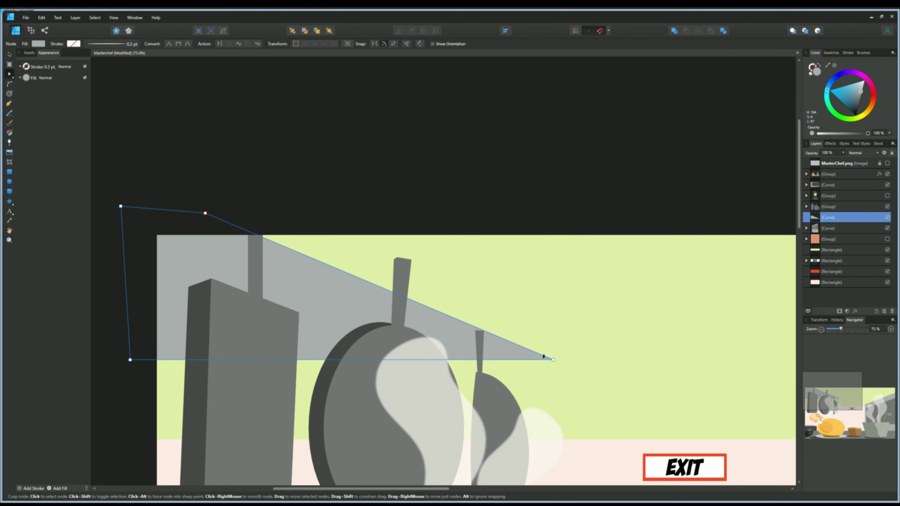
{"action": "key", "text": "ctrl+minus"}
{"action": "left_click_drag", "start_coordinate": [516, 322], "coordinate": [517, 295]}
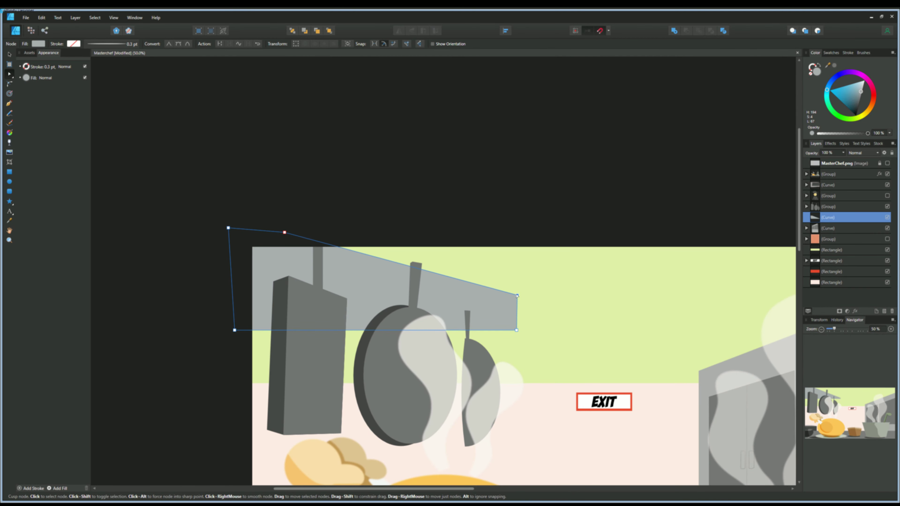
{"action": "key", "text": "v"}
{"action": "left_click", "coordinate": [242, 316]}
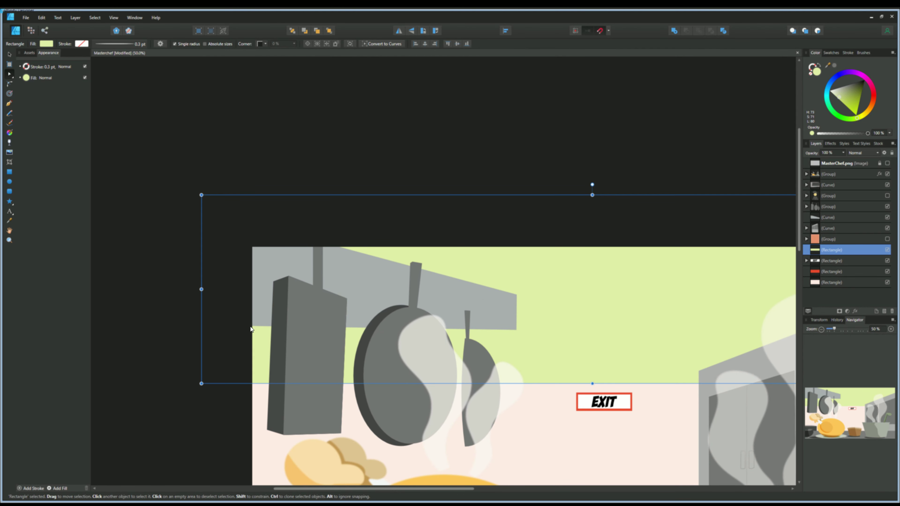
{"action": "key", "text": "a"}
{"action": "left_click", "coordinate": [244, 317]}
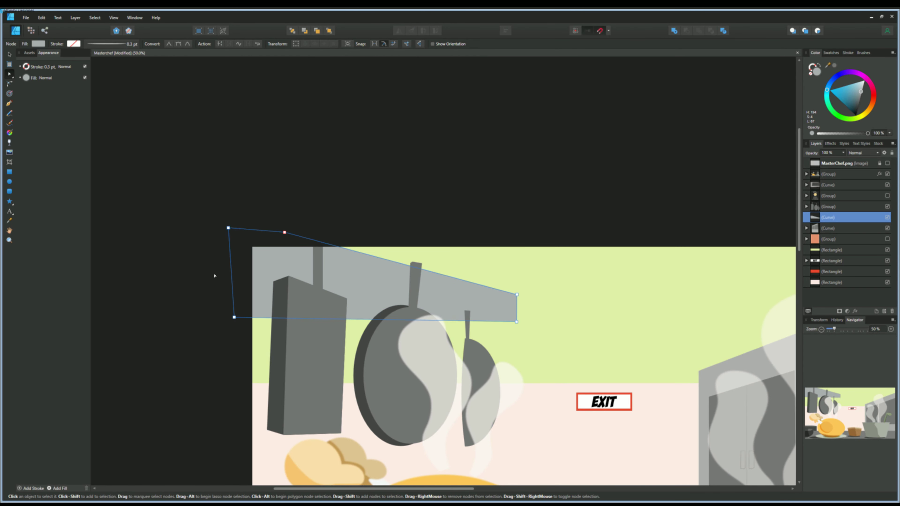
{"action": "key", "text": "shift+Up"}
{"action": "key", "text": "shift+Up"}
{"action": "key", "text": "shift+Up"}
{"action": "key", "text": "shift+Up"}
{"action": "key", "text": "shift+Up"}
Reorder the small pan's handle layer within the hanging pans group.
{"action": "left_click", "coordinate": [829, 206]}
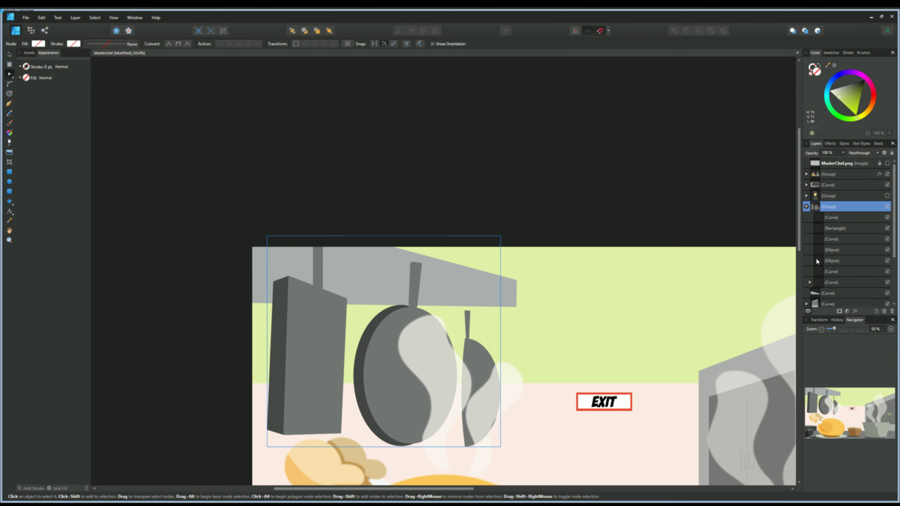
{"action": "scroll", "coordinate": [893, 255], "scroll_direction": "down", "scroll_amount": 1}
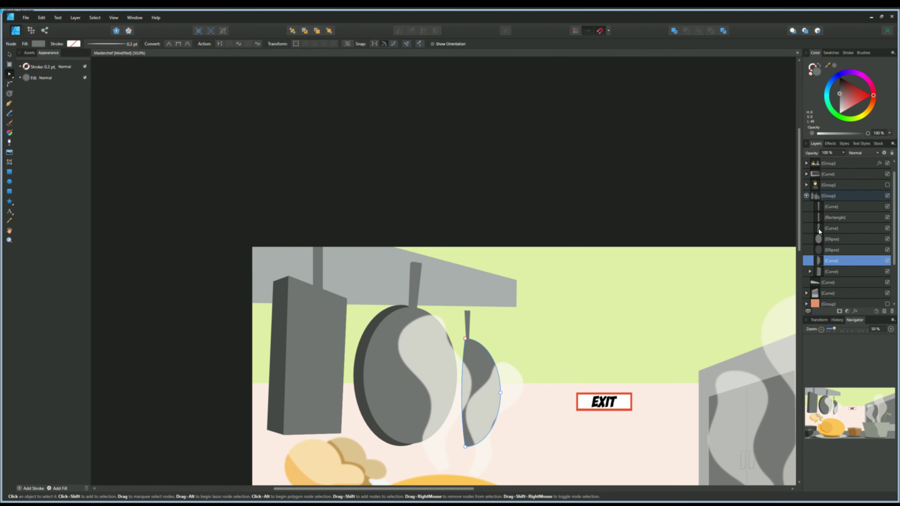
{"action": "left_click_drag", "start_coordinate": [822, 205], "coordinate": [814, 256]}
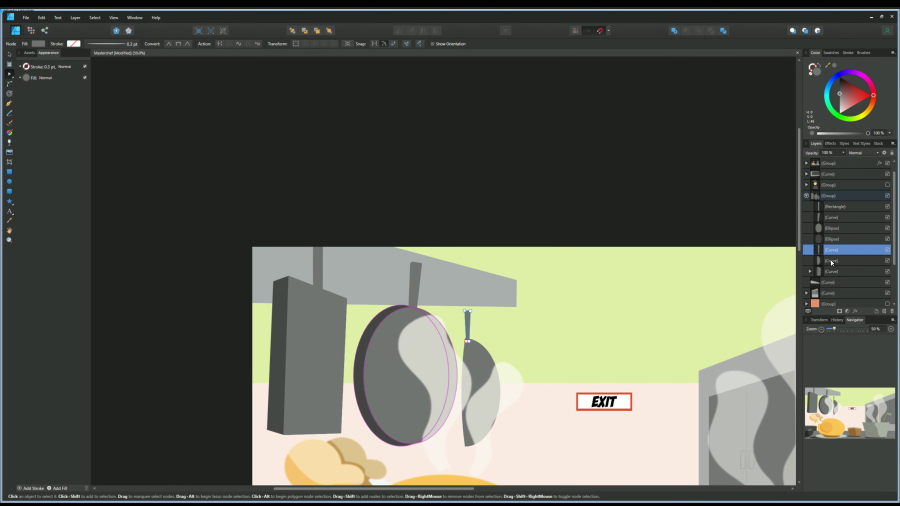
{"action": "left_click", "coordinate": [471, 360], "text": "shift"}
{"action": "left_click", "coordinate": [9, 56]}
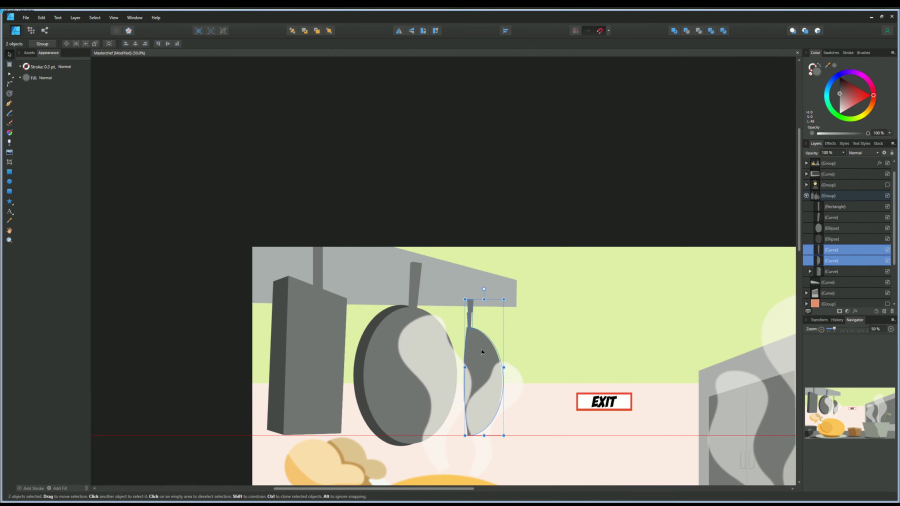
{"action": "left_click", "coordinate": [478, 401]}
Duplicate the cleaver's handle and narrow the copy into a thin strip about 33.7 px wide.
{"action": "left_click", "coordinate": [427, 312]}
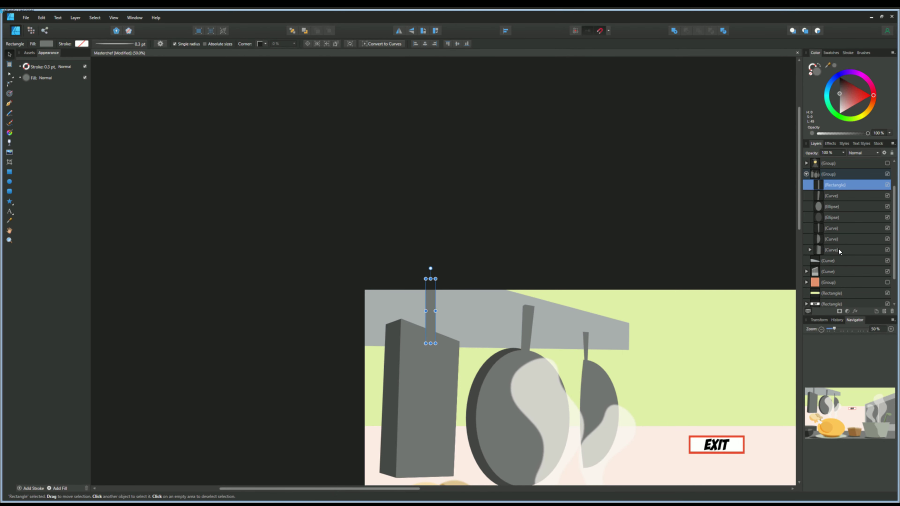
{"action": "scroll", "coordinate": [425, 310], "scroll_direction": "up", "scroll_amount": 2}
{"action": "left_click", "coordinate": [424, 309]}
{"action": "scroll", "coordinate": [423, 309], "scroll_direction": "up", "scroll_amount": 1}
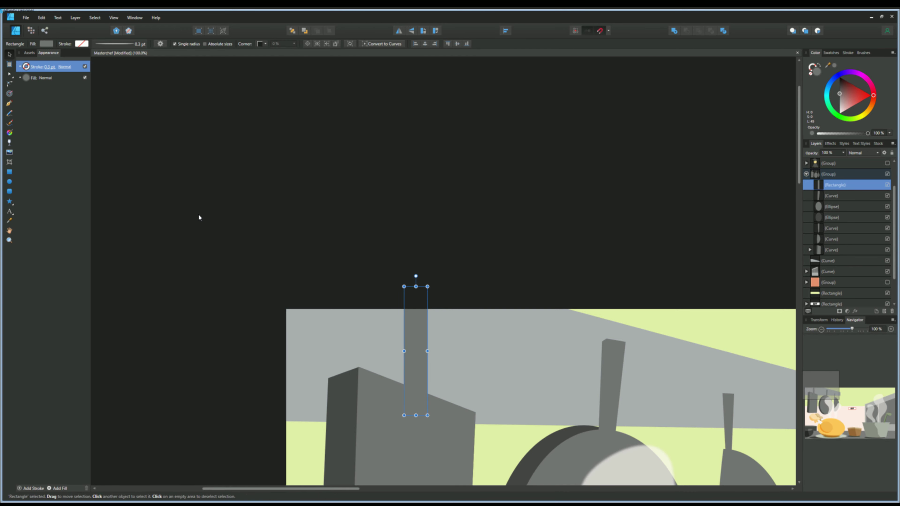
{"action": "key", "text": "ctrl+j"}
{"action": "left_click_drag", "start_coordinate": [826, 204], "coordinate": [829, 185]}
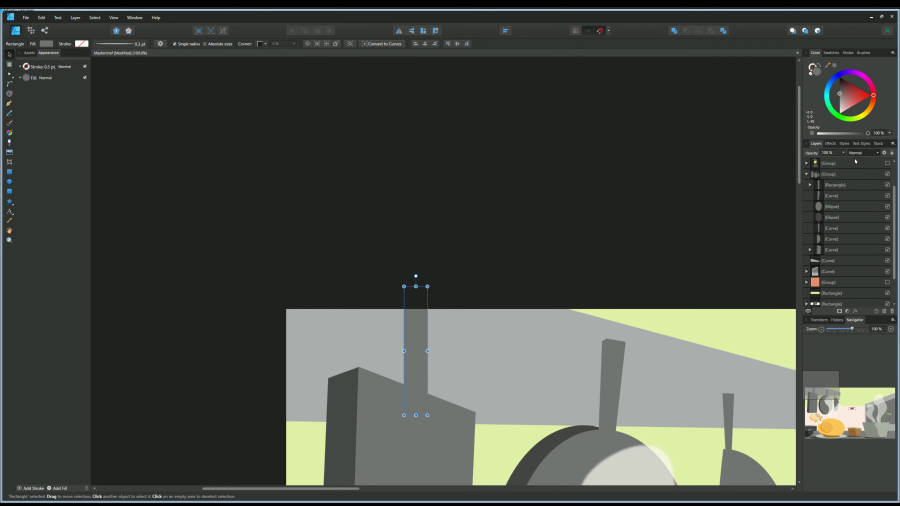
{"action": "left_click_drag", "start_coordinate": [427, 351], "coordinate": [412, 351]}
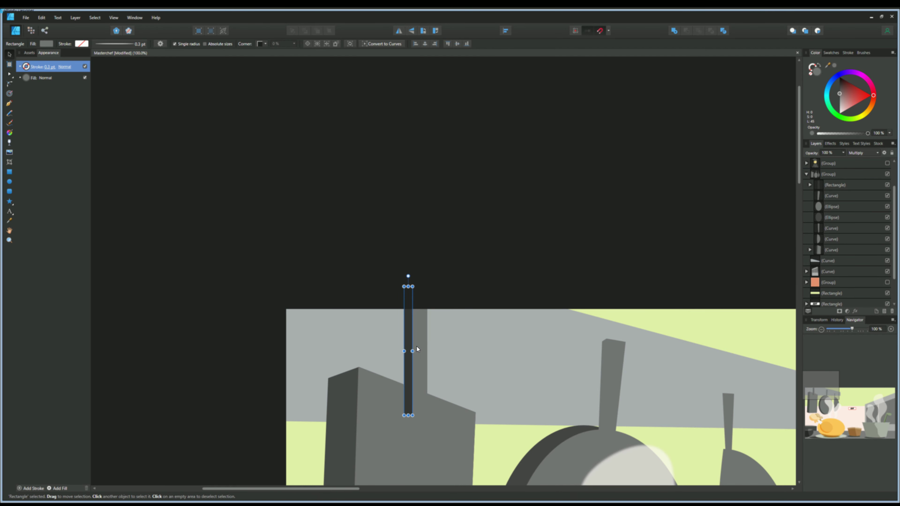
{"action": "left_click_drag", "start_coordinate": [811, 188], "coordinate": [815, 253]}
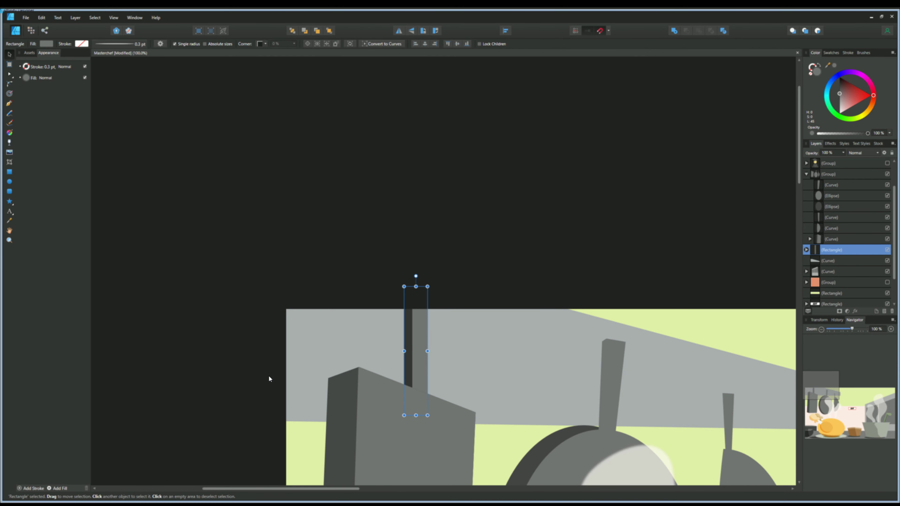
Pan toward the shelf and make the chef visible again.
{"action": "scroll", "coordinate": [353, 308], "scroll_direction": "down", "scroll_amount": 4}
{"action": "left_click_drag", "start_coordinate": [353, 309], "coordinate": [300, 275]}
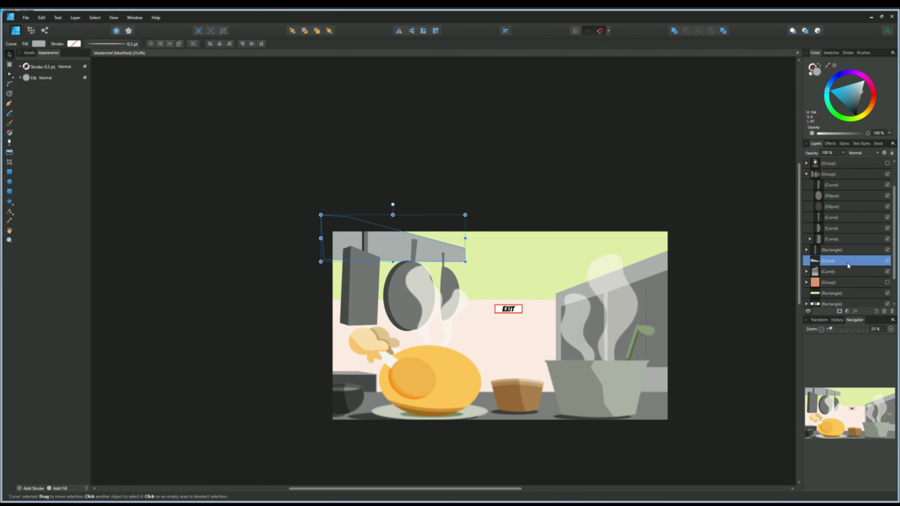
{"action": "scroll", "coordinate": [893, 262], "scroll_direction": "up", "scroll_amount": 1}
{"action": "left_click", "coordinate": [887, 184]}
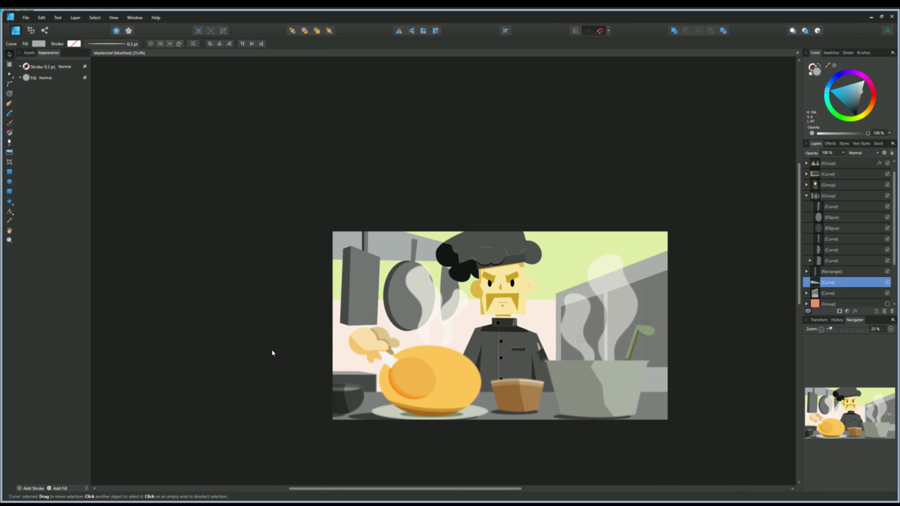
Lighten the chef's hair shape from near-black to dark grey.
{"action": "left_click_drag", "start_coordinate": [271, 349], "coordinate": [235, 338]}
{"action": "left_click_drag", "start_coordinate": [313, 350], "coordinate": [339, 381]}
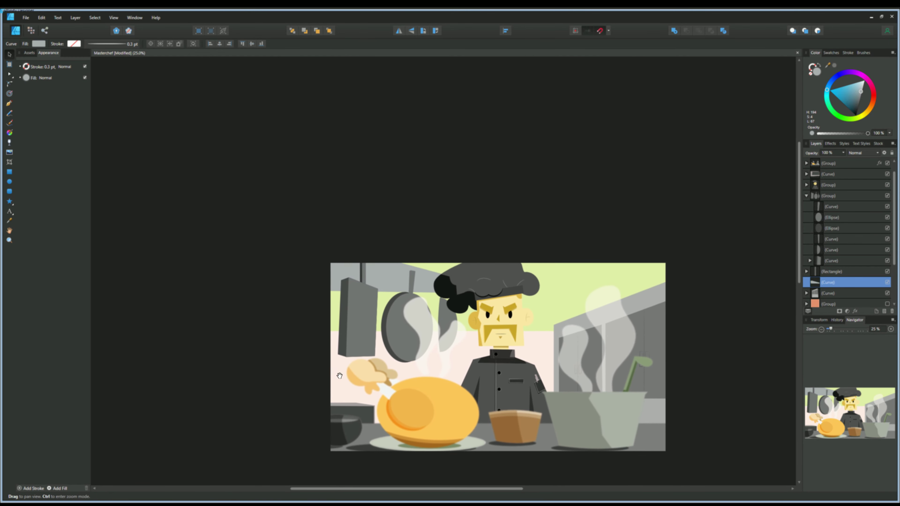
{"action": "left_click", "coordinate": [459, 346]}
{"action": "scroll", "coordinate": [458, 347], "scroll_direction": "up", "scroll_amount": 2}
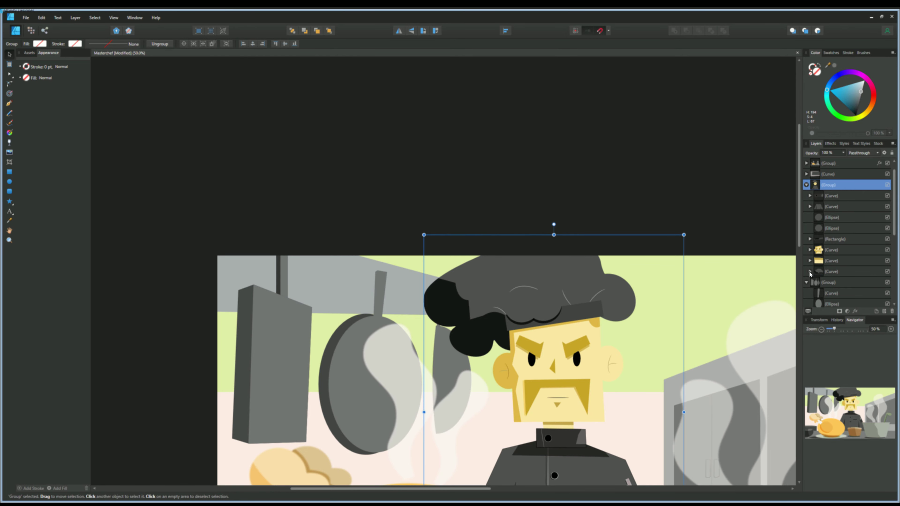
{"action": "left_click_drag", "start_coordinate": [895, 221], "coordinate": [895, 227]}
{"action": "left_click", "coordinate": [853, 250]}
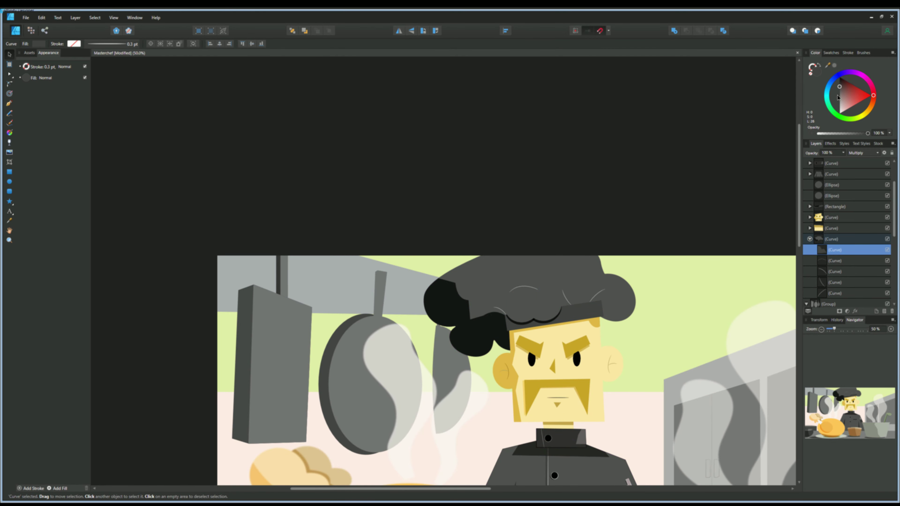
{"action": "left_click_drag", "start_coordinate": [838, 97], "coordinate": [839, 103]}
Lighten the hair strand lines too, then switch to the Pixel persona.
{"action": "left_click", "coordinate": [514, 395]}
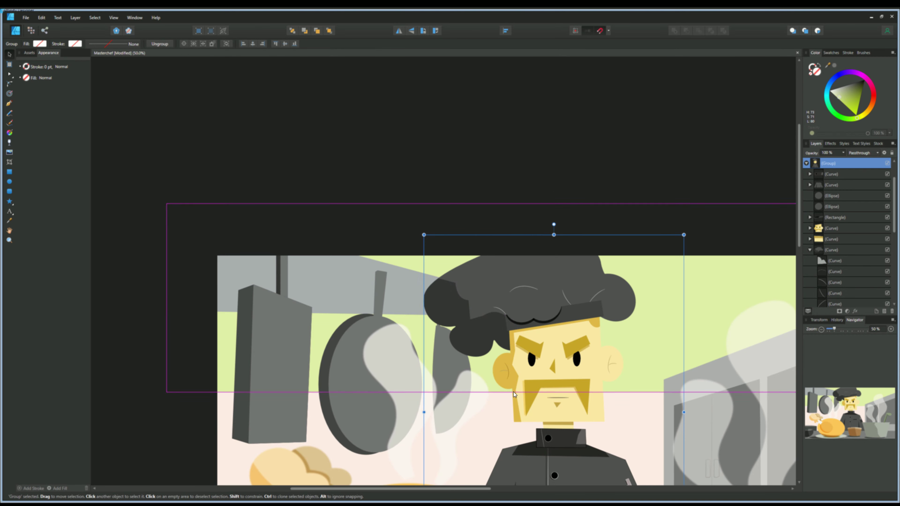
{"action": "left_click", "coordinate": [834, 272]}
{"action": "left_click", "coordinate": [835, 304], "text": "shift"}
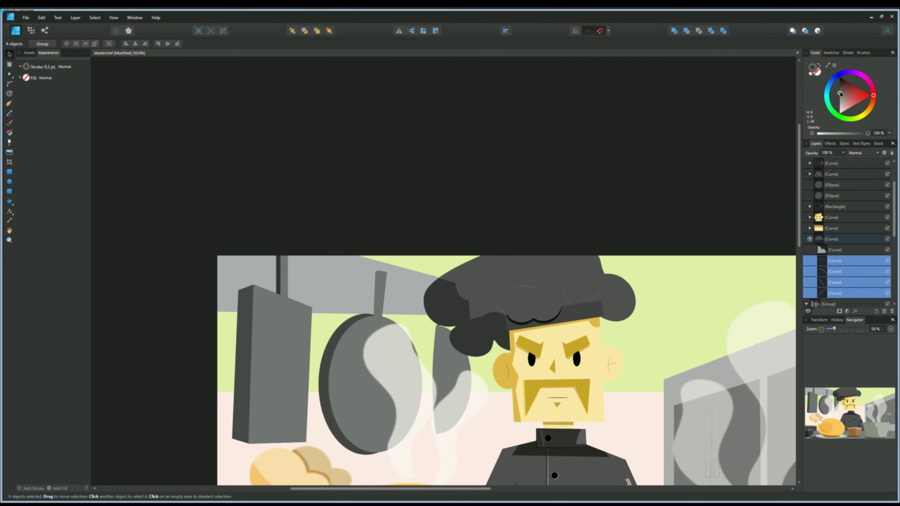
{"action": "left_click_drag", "start_coordinate": [843, 85], "coordinate": [839, 81]}
{"action": "left_click", "coordinate": [645, 336]}
{"action": "mouse_move", "coordinate": [395, 471]}
{"action": "left_mouse_down"}
{"action": "mouse_move", "coordinate": [307, 319]}
{"action": "mouse_move", "coordinate": [311, 363]}
{"action": "left_mouse_up"}
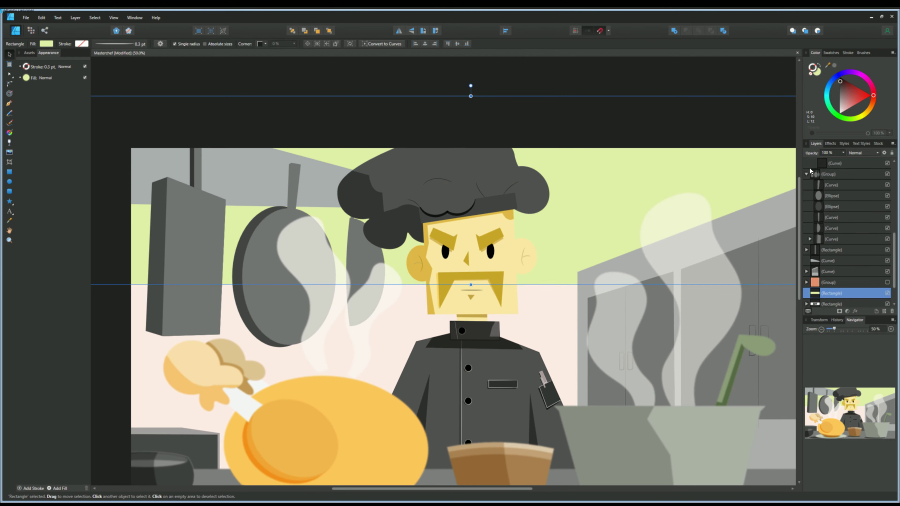
{"action": "key", "text": "ctrl+2"}
Add a new pixel layer and choose a grainy textured brush.
{"action": "key", "text": "ctrl+shift+alt+n"}
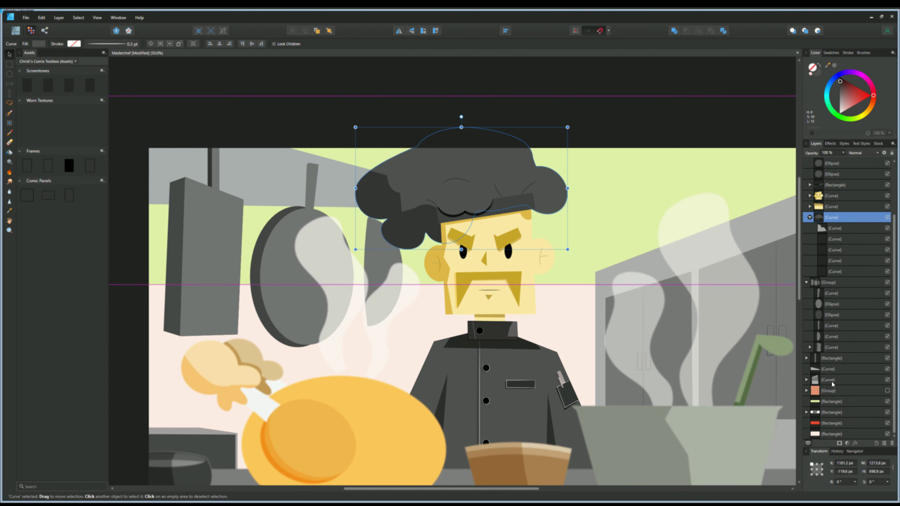
{"action": "left_click_drag", "start_coordinate": [814, 234], "coordinate": [815, 234]}
{"action": "key", "text": "b"}
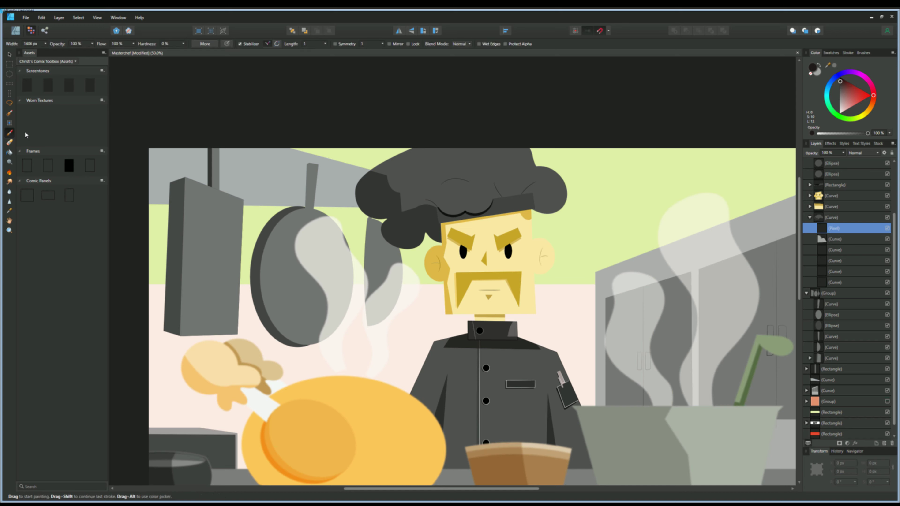
{"action": "scroll", "coordinate": [892, 138], "scroll_direction": "down", "scroll_amount": 5}
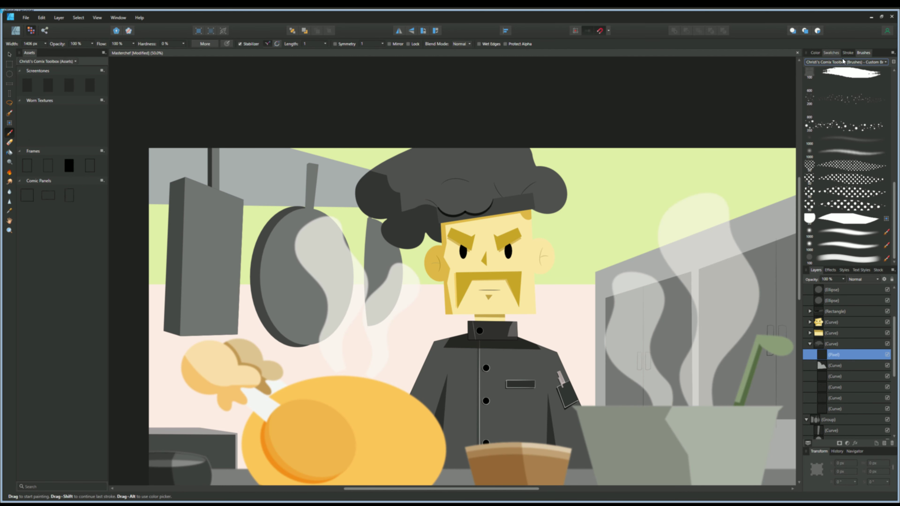
{"action": "scroll", "coordinate": [846, 159], "scroll_direction": "down", "scroll_amount": 2}
{"action": "scroll", "coordinate": [846, 159], "scroll_direction": "down", "scroll_amount": 3}
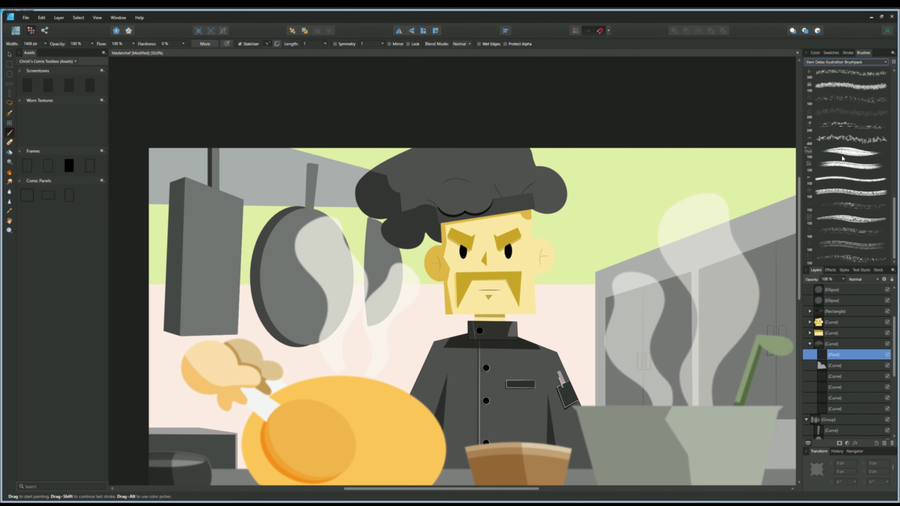
{"action": "left_click", "coordinate": [850, 154]}
{"action": "left_click", "coordinate": [814, 53]}
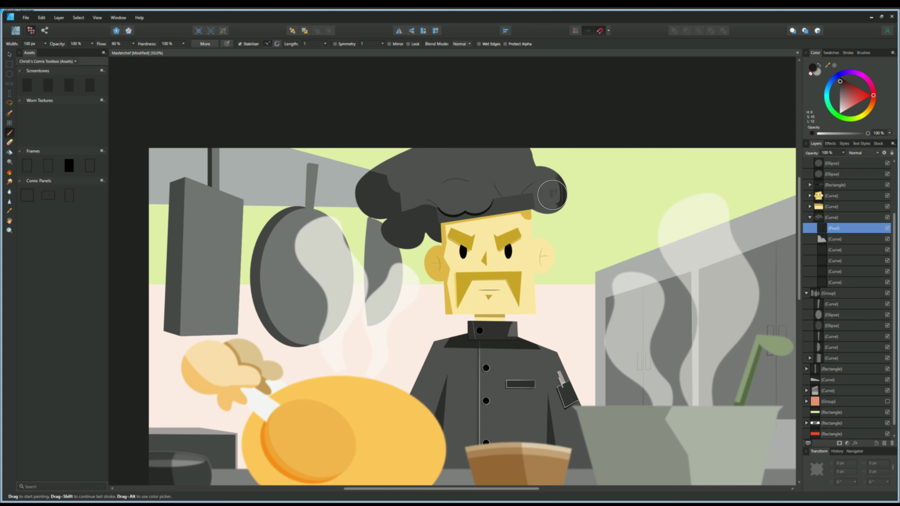
{"action": "left_click", "coordinate": [863, 52]}
{"action": "left_click", "coordinate": [850, 86]}
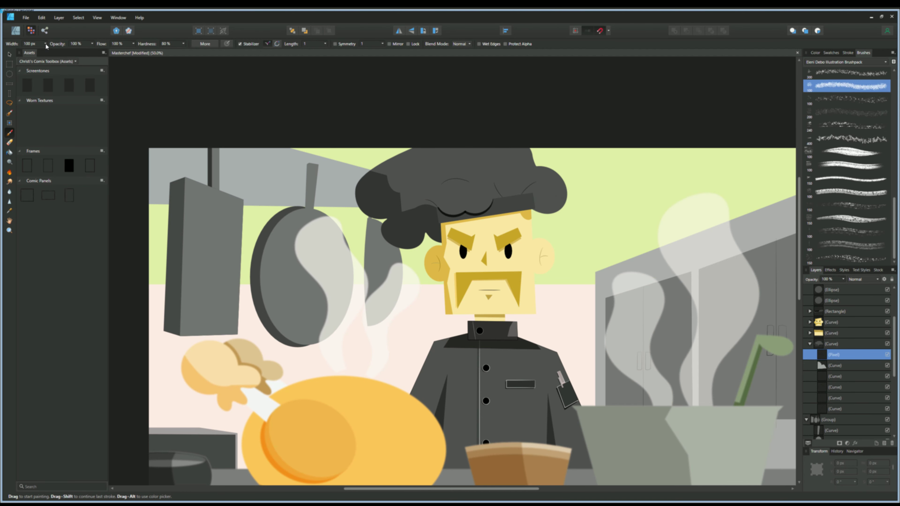
Resize the brush, set opacity to 70%, and paint dark grain over the hanging board.
{"action": "left_click_drag", "start_coordinate": [46, 44], "coordinate": [79, 160]}
{"action": "scroll", "coordinate": [846, 383], "scroll_direction": "down", "scroll_amount": 5}
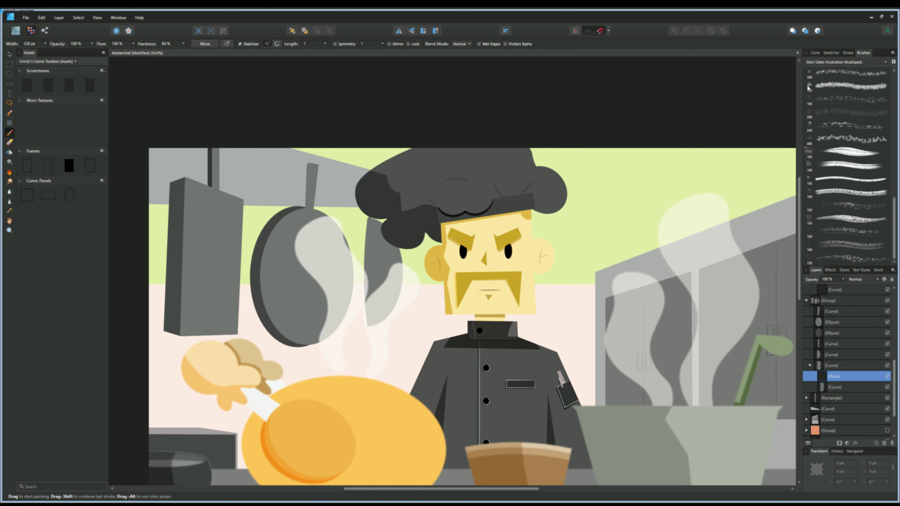
{"action": "key", "text": "comma"}
{"action": "key", "text": "comma"}
{"action": "key", "text": "period"}
{"action": "key", "text": "period"}
{"action": "key", "text": "period"}
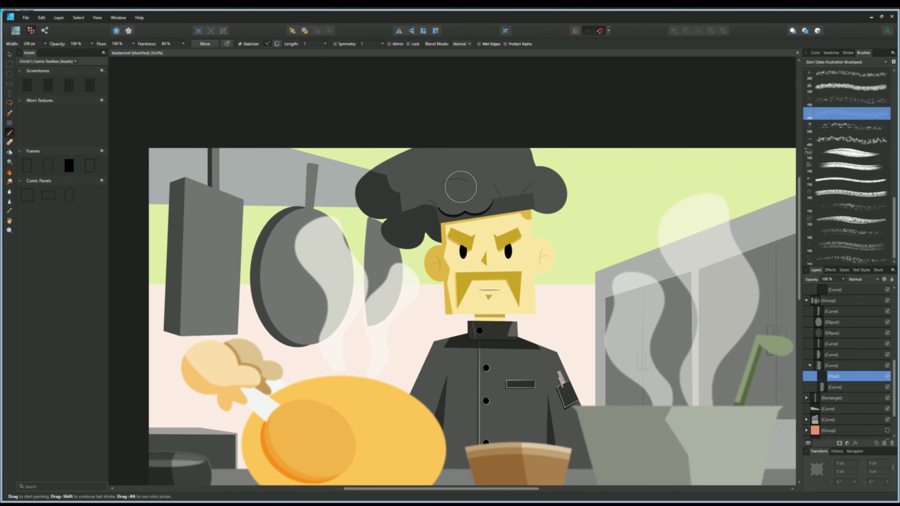
{"action": "left_click_drag", "start_coordinate": [184, 297], "coordinate": [194, 299]}
{"action": "key", "text": "comma"}
{"action": "key", "text": "comma"}
{"action": "key", "text": "comma"}
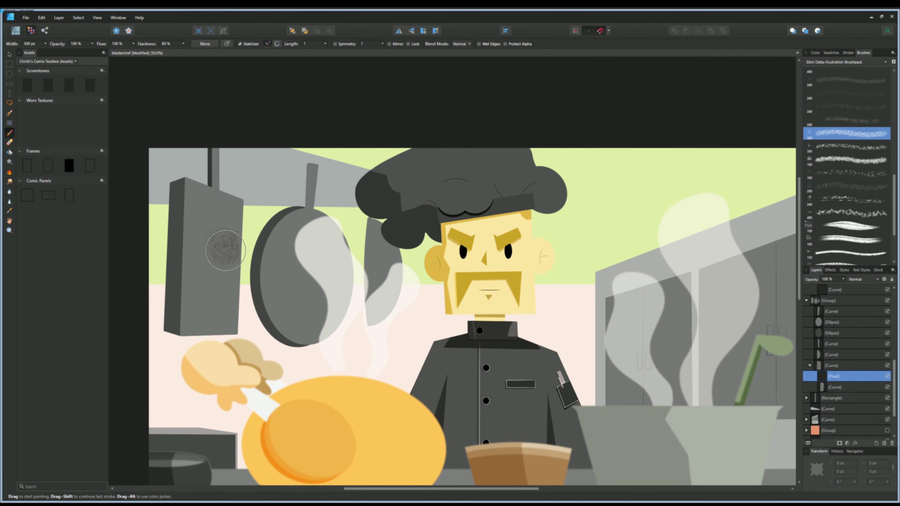
{"action": "left_click_drag", "start_coordinate": [128, 246], "coordinate": [238, 253]}
{"action": "key", "text": "ctrl+z"}
{"action": "key", "text": "7"}
{"action": "left_click_drag", "start_coordinate": [301, 281], "coordinate": [303, 338]}
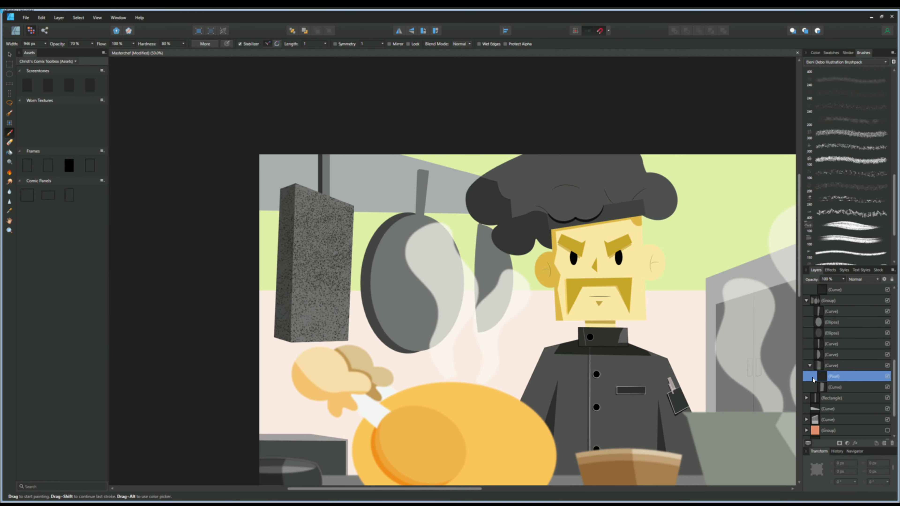
Nest the texture layer inside the board shape and a new pixel layer inside the pan ellipse.
{"action": "left_click_drag", "start_coordinate": [832, 378], "coordinate": [835, 387]}
{"action": "key", "text": "ctrl+minus"}
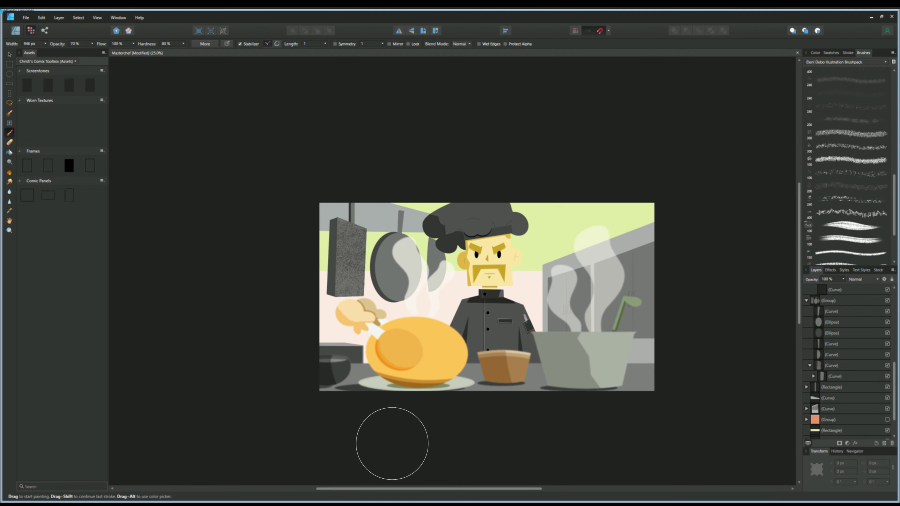
{"action": "left_click", "coordinate": [869, 337]}
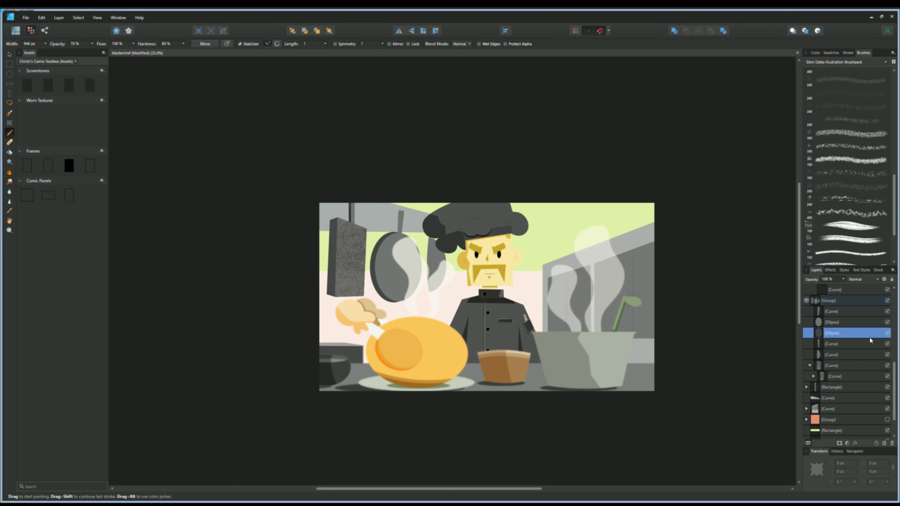
{"action": "key", "text": "ctrl+shift+n"}
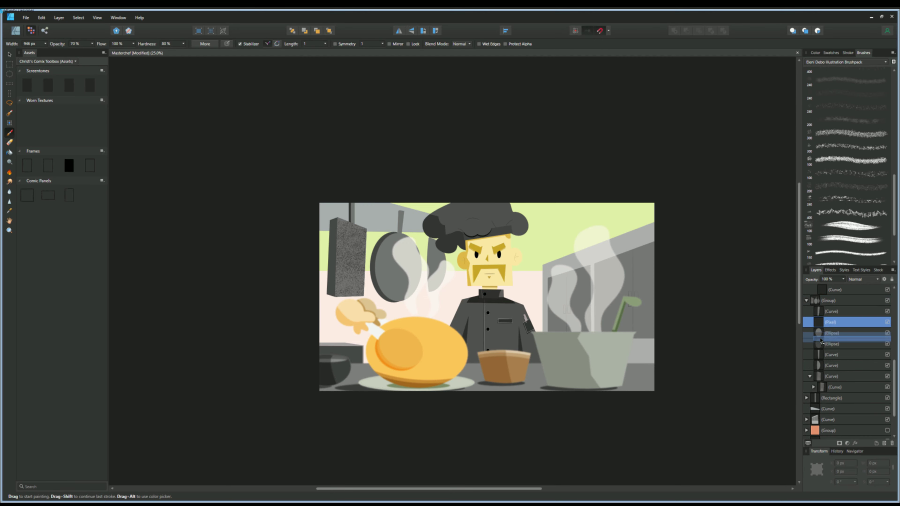
{"action": "left_click_drag", "start_coordinate": [820, 341], "coordinate": [820, 334]}
Select the upper paint layer and bring up the brush library.
{"action": "left_click", "coordinate": [814, 52]}
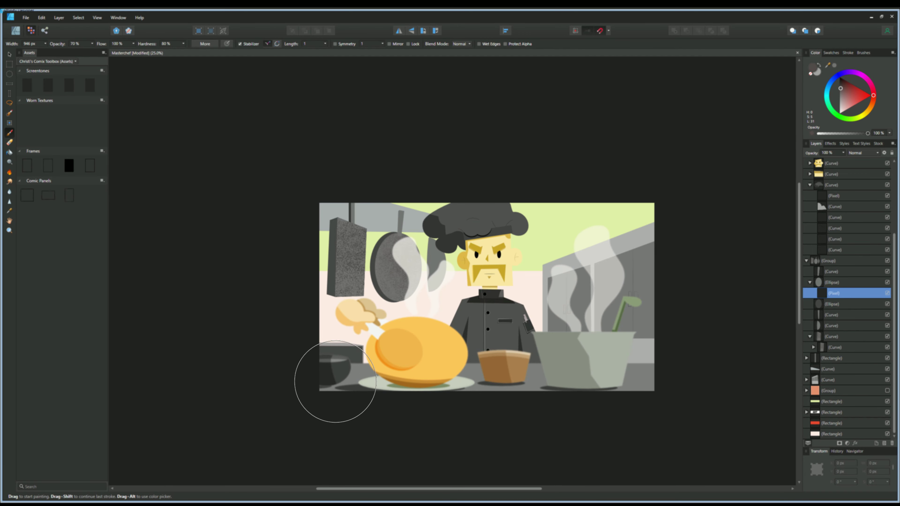
{"action": "scroll", "coordinate": [335, 382], "scroll_direction": "down", "scroll_amount": 1}
{"action": "scroll", "coordinate": [524, 297], "scroll_direction": "up", "scroll_amount": 1}
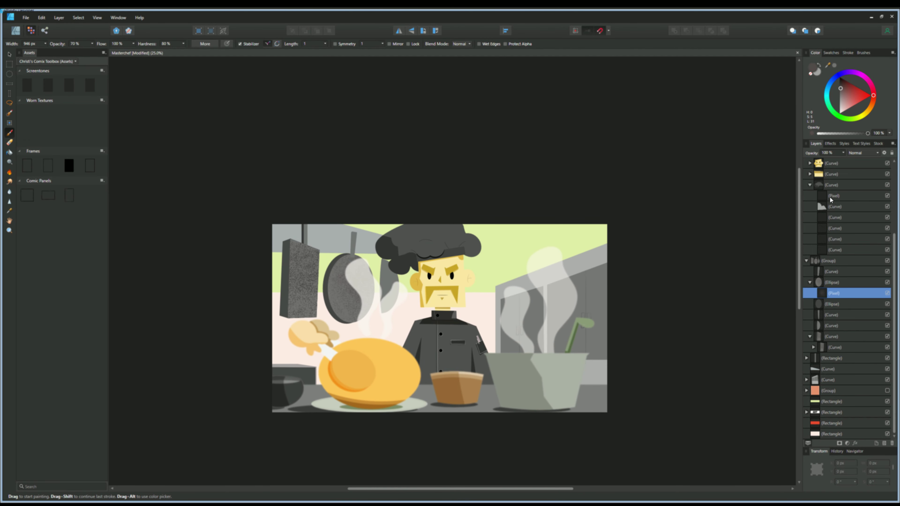
{"action": "left_click", "coordinate": [830, 197]}
{"action": "left_click", "coordinate": [861, 53]}
Switch brush sets, pick a soft shading brush, and set the colour to mid grey.
{"action": "left_click", "coordinate": [845, 62]}
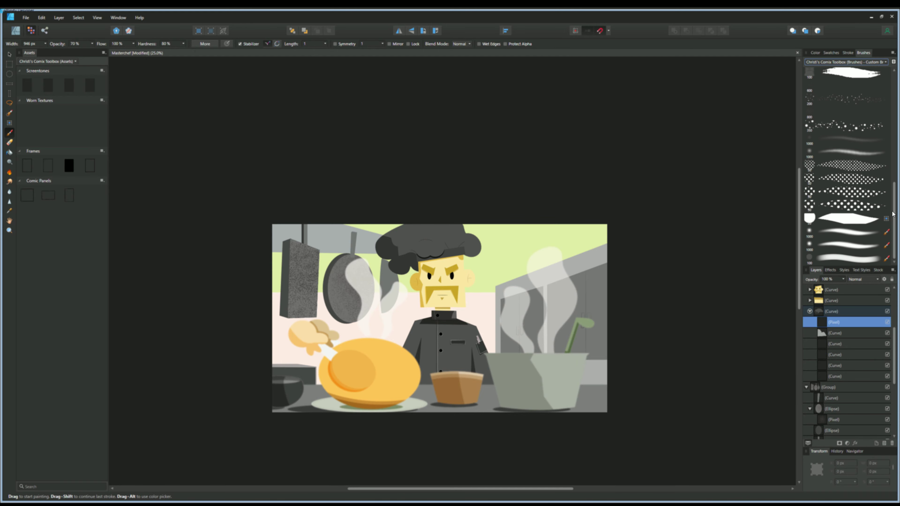
{"action": "scroll", "coordinate": [456, 248], "scroll_direction": "up", "scroll_amount": 2}
{"action": "left_click", "coordinate": [811, 52]}
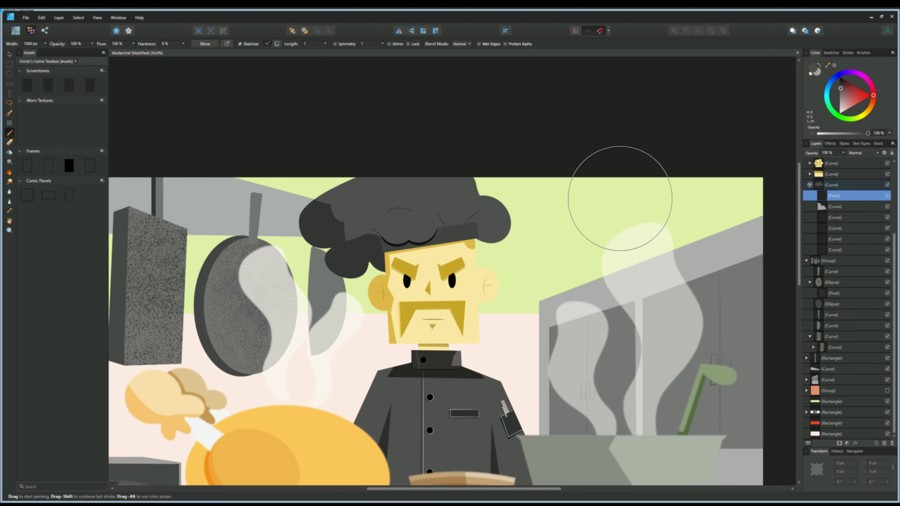
{"action": "scroll", "coordinate": [620, 199], "scroll_direction": "up", "scroll_amount": 1}
{"action": "left_click", "coordinate": [863, 53]}
{"action": "left_click", "coordinate": [846, 232]}
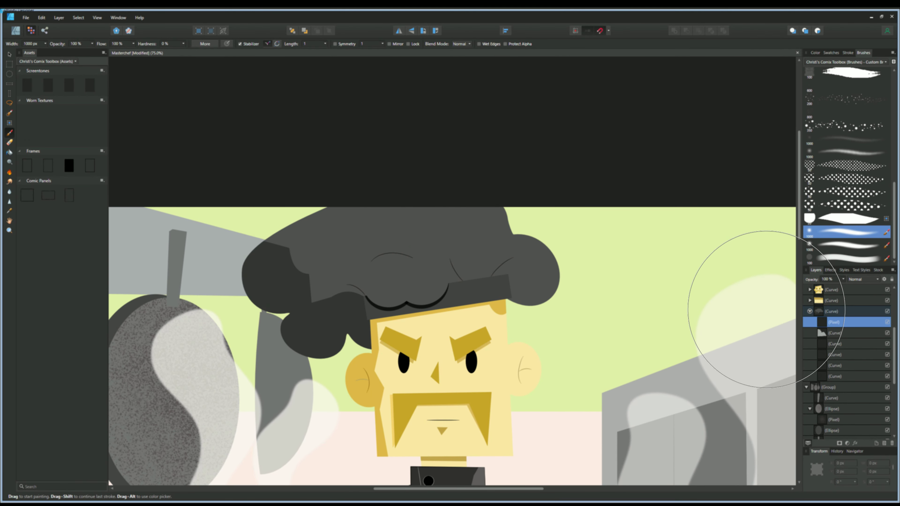
{"action": "left_click", "coordinate": [812, 53]}
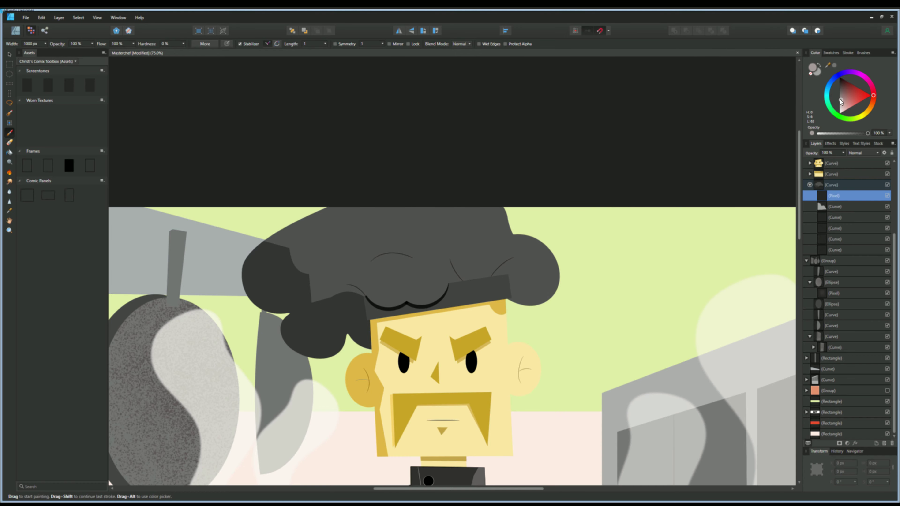
{"action": "left_click_drag", "start_coordinate": [840, 101], "coordinate": [839, 94]}
Paint soft grey shading across the chef's jacket.
{"action": "key", "text": "ctrl+minus"}
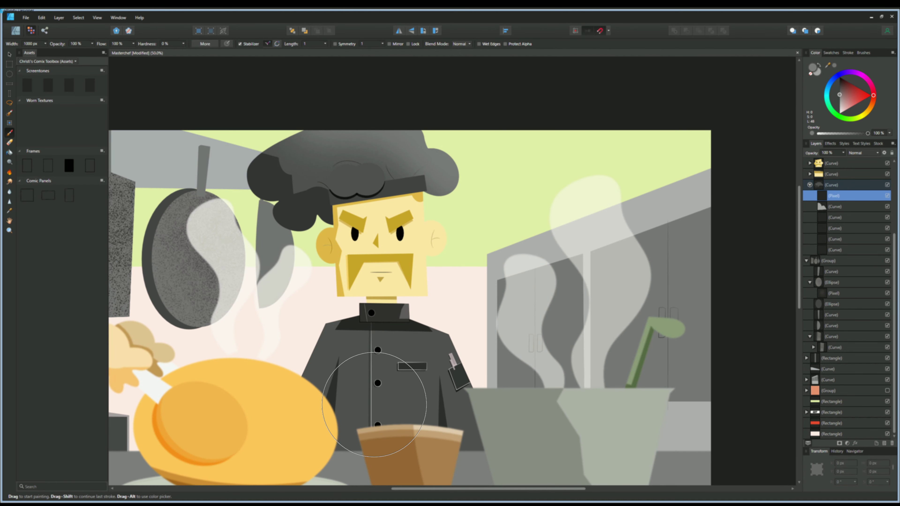
{"action": "scroll", "coordinate": [807, 389], "scroll_direction": "up", "scroll_amount": 5}
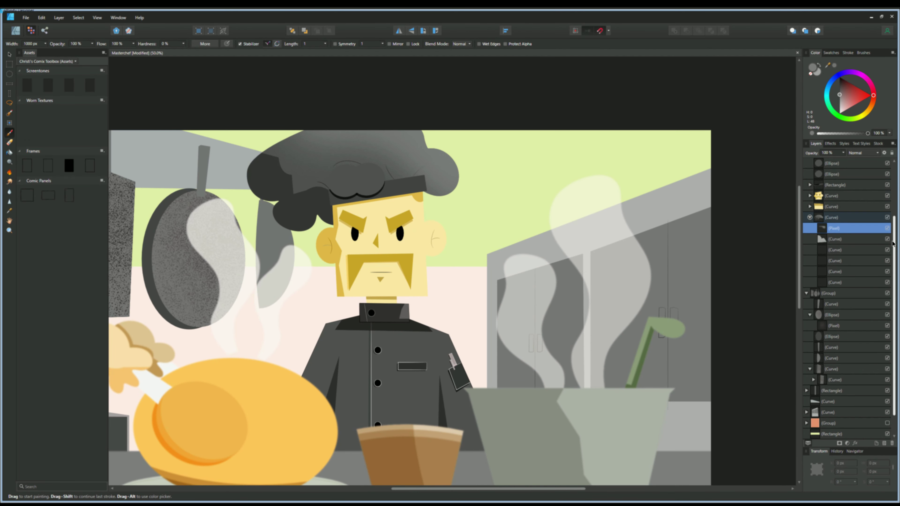
{"action": "left_click", "coordinate": [833, 185]}
{"action": "left_click_drag", "start_coordinate": [457, 344], "coordinate": [397, 340]}
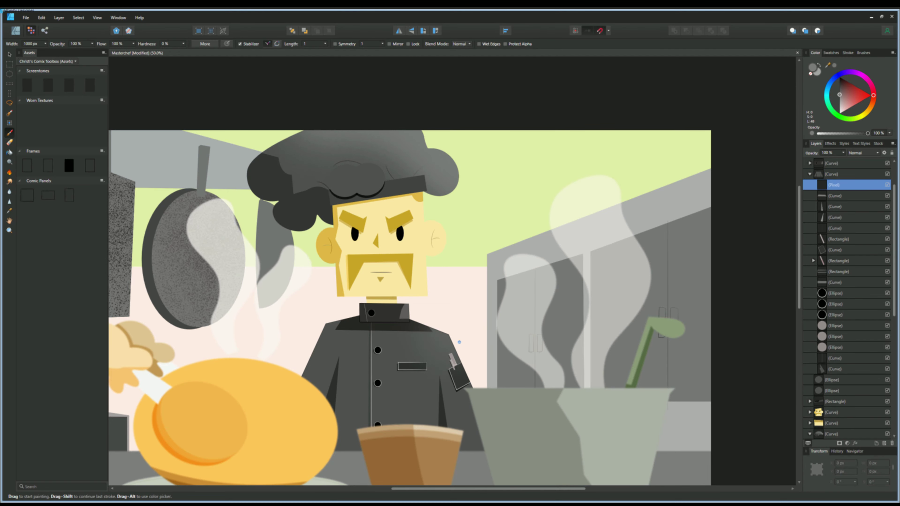
Zoom in on the chef's hat and pick a dark reddish paint colour.
{"action": "left_click_drag", "start_coordinate": [332, 306], "coordinate": [384, 346]}
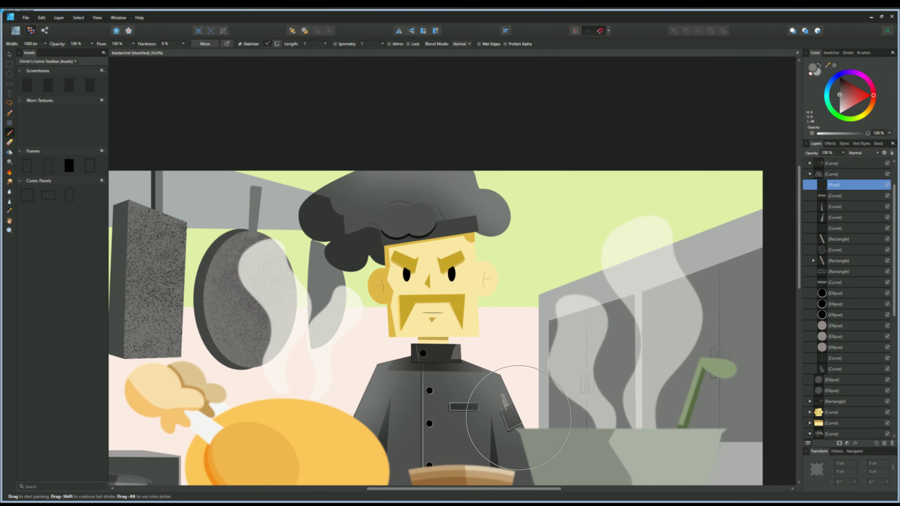
{"action": "scroll", "coordinate": [895, 304], "scroll_direction": "down", "scroll_amount": 3}
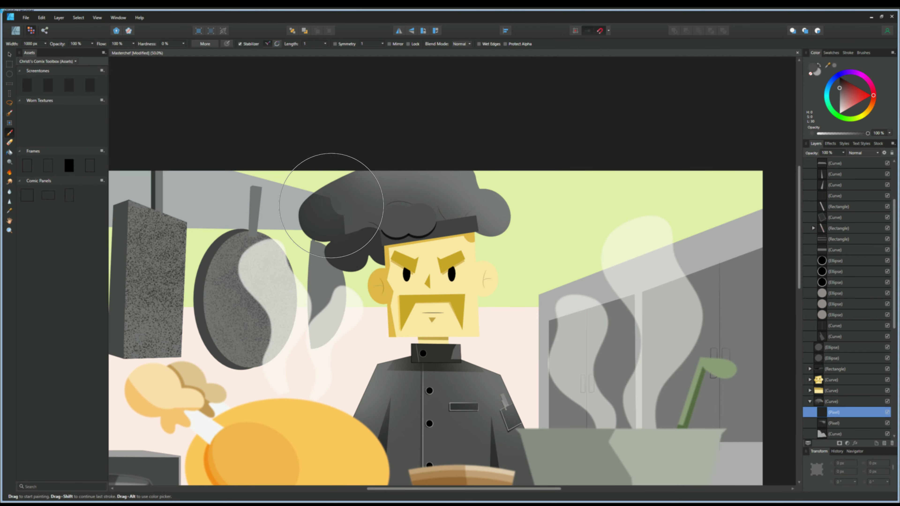
{"action": "key", "text": "ctrl+plus"}
{"action": "left_click", "coordinate": [835, 82]}
{"action": "left_click", "coordinate": [811, 73]}
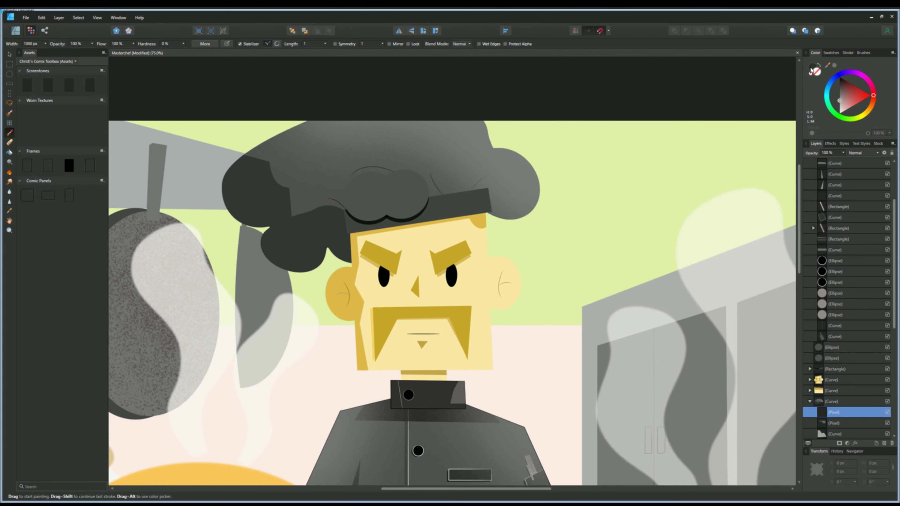
{"action": "left_click", "coordinate": [844, 90]}
Hide the second paint layer and switch to a lighter grey paint colour.
{"action": "scroll", "coordinate": [318, 260], "scroll_direction": "up", "scroll_amount": 1}
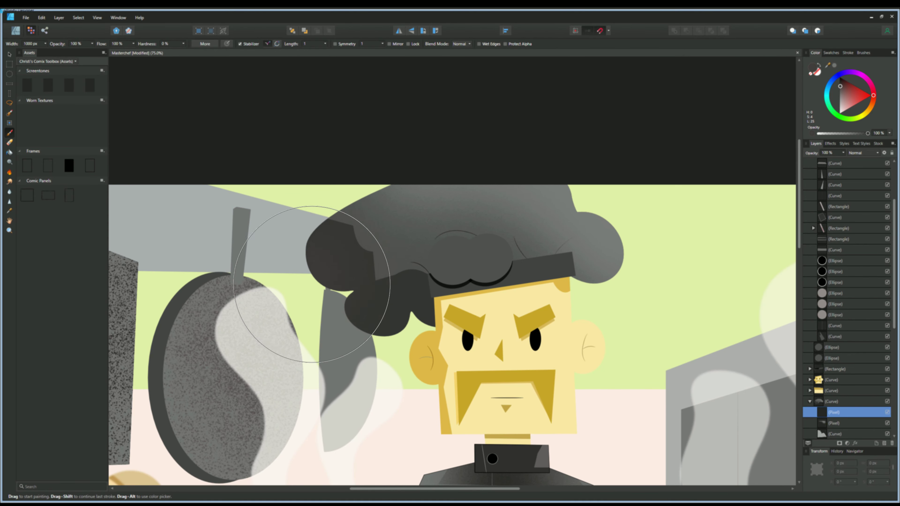
{"action": "scroll", "coordinate": [290, 255], "scroll_direction": "up", "scroll_amount": 1}
{"action": "scroll", "coordinate": [290, 255], "scroll_direction": "down", "scroll_amount": 2}
{"action": "scroll", "coordinate": [241, 241], "scroll_direction": "up", "scroll_amount": 1}
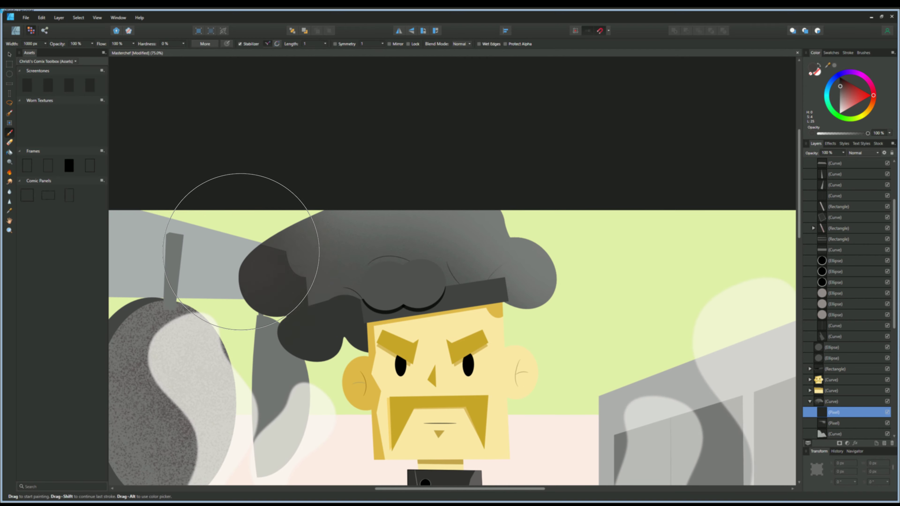
{"action": "scroll", "coordinate": [281, 271], "scroll_direction": "down", "scroll_amount": 1}
{"action": "left_click", "coordinate": [887, 422]}
{"action": "scroll", "coordinate": [301, 271], "scroll_direction": "up", "scroll_amount": 1}
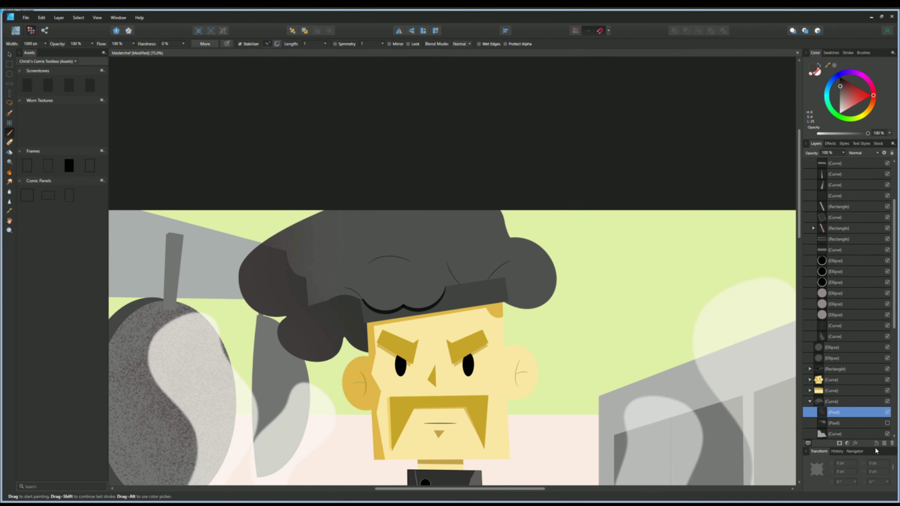
{"action": "left_click", "coordinate": [840, 96]}
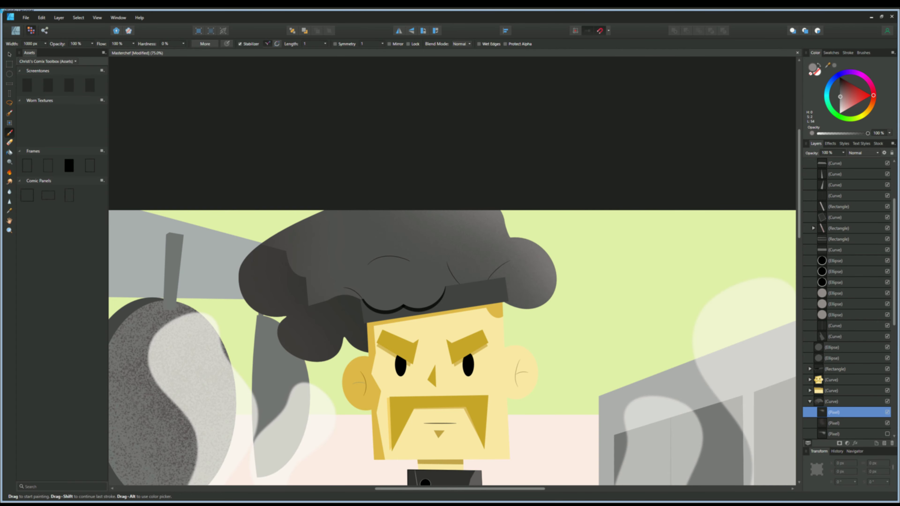
{"action": "scroll", "coordinate": [260, 374], "scroll_direction": "down", "scroll_amount": 1}
{"action": "scroll", "coordinate": [260, 375], "scroll_direction": "down", "scroll_amount": 1}
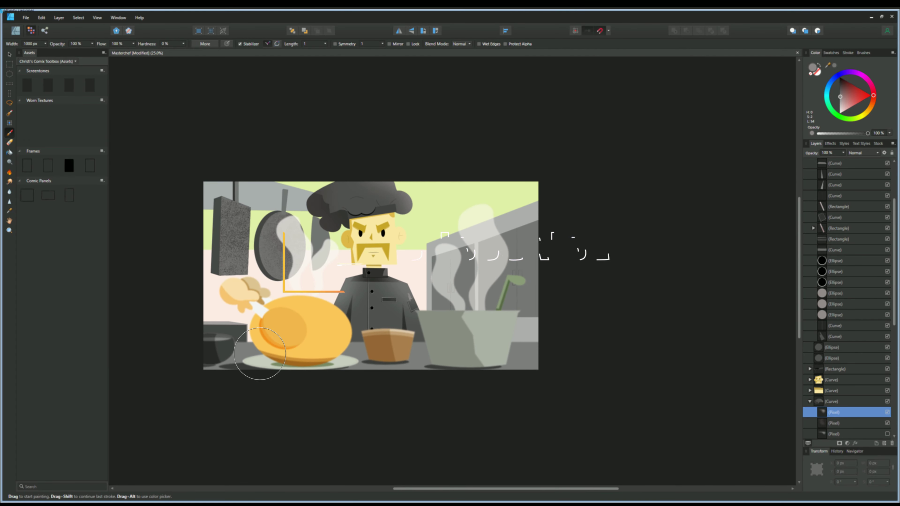
{"action": "scroll", "coordinate": [871, 266], "scroll_direction": "up", "scroll_amount": 5}
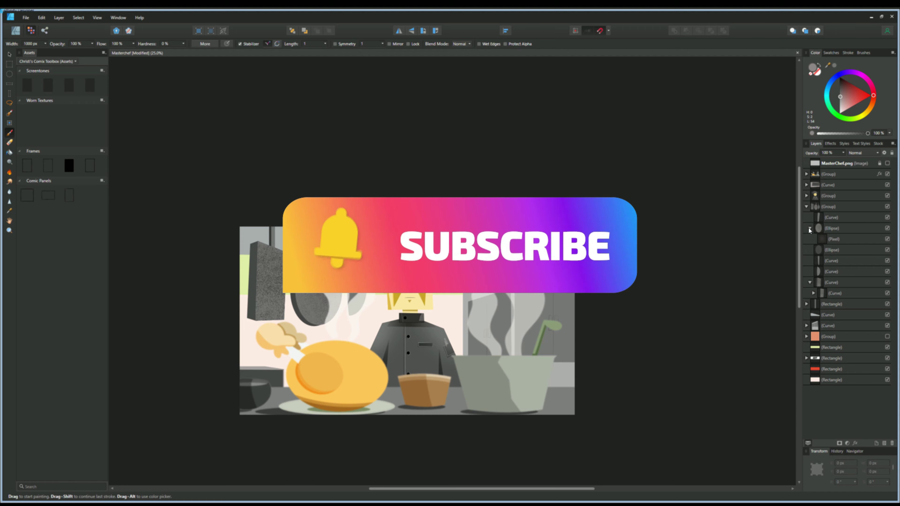
{"action": "scroll", "coordinate": [231, 341], "scroll_direction": "left", "scroll_amount": 3}
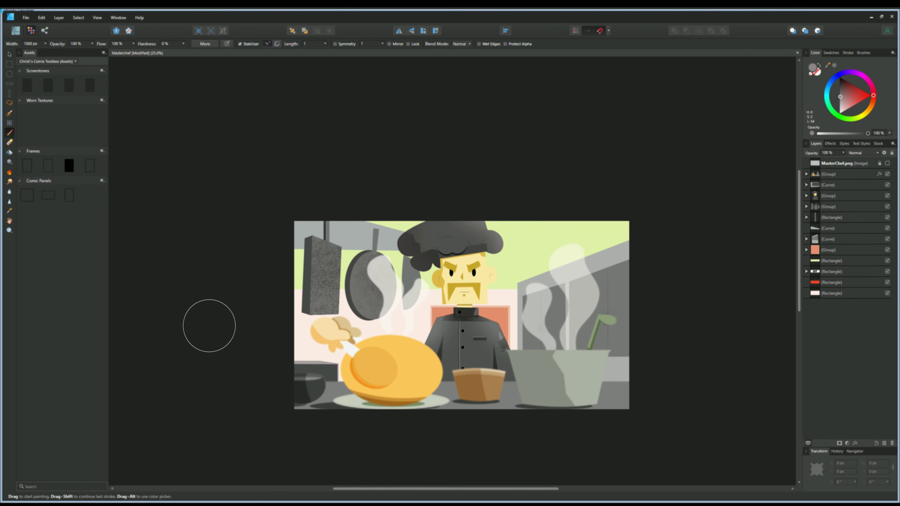